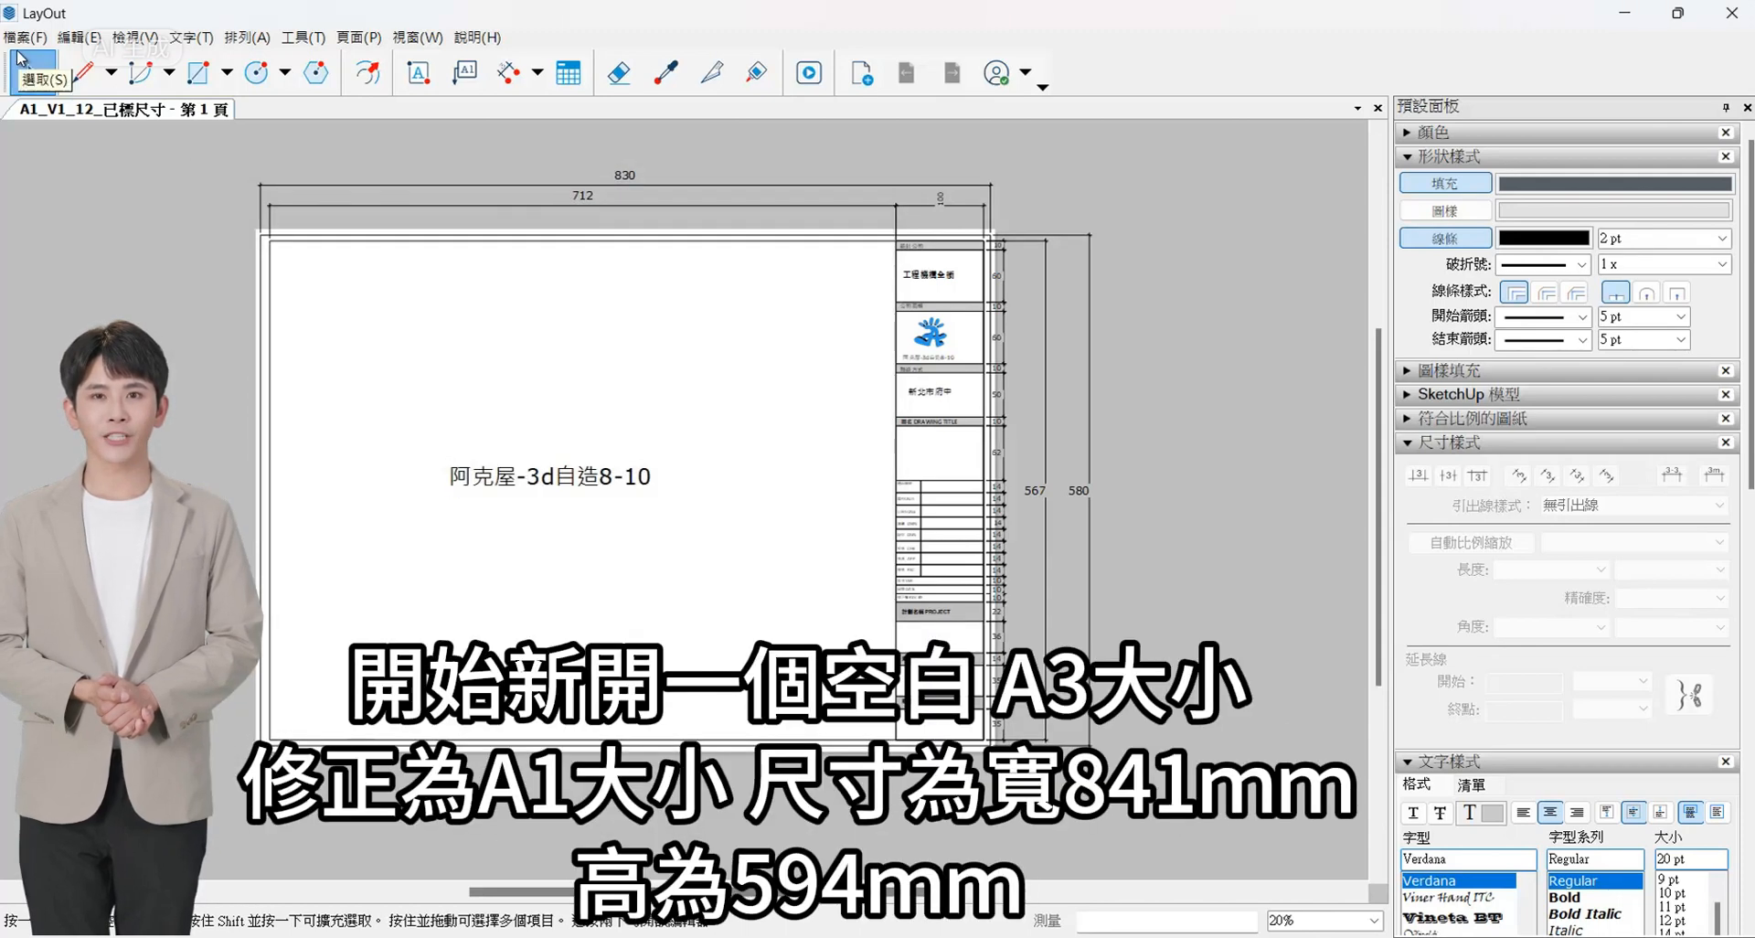
- Create a new blank document from the A3 landscape template
click(25, 36)
click(55, 63)
click(608, 346)
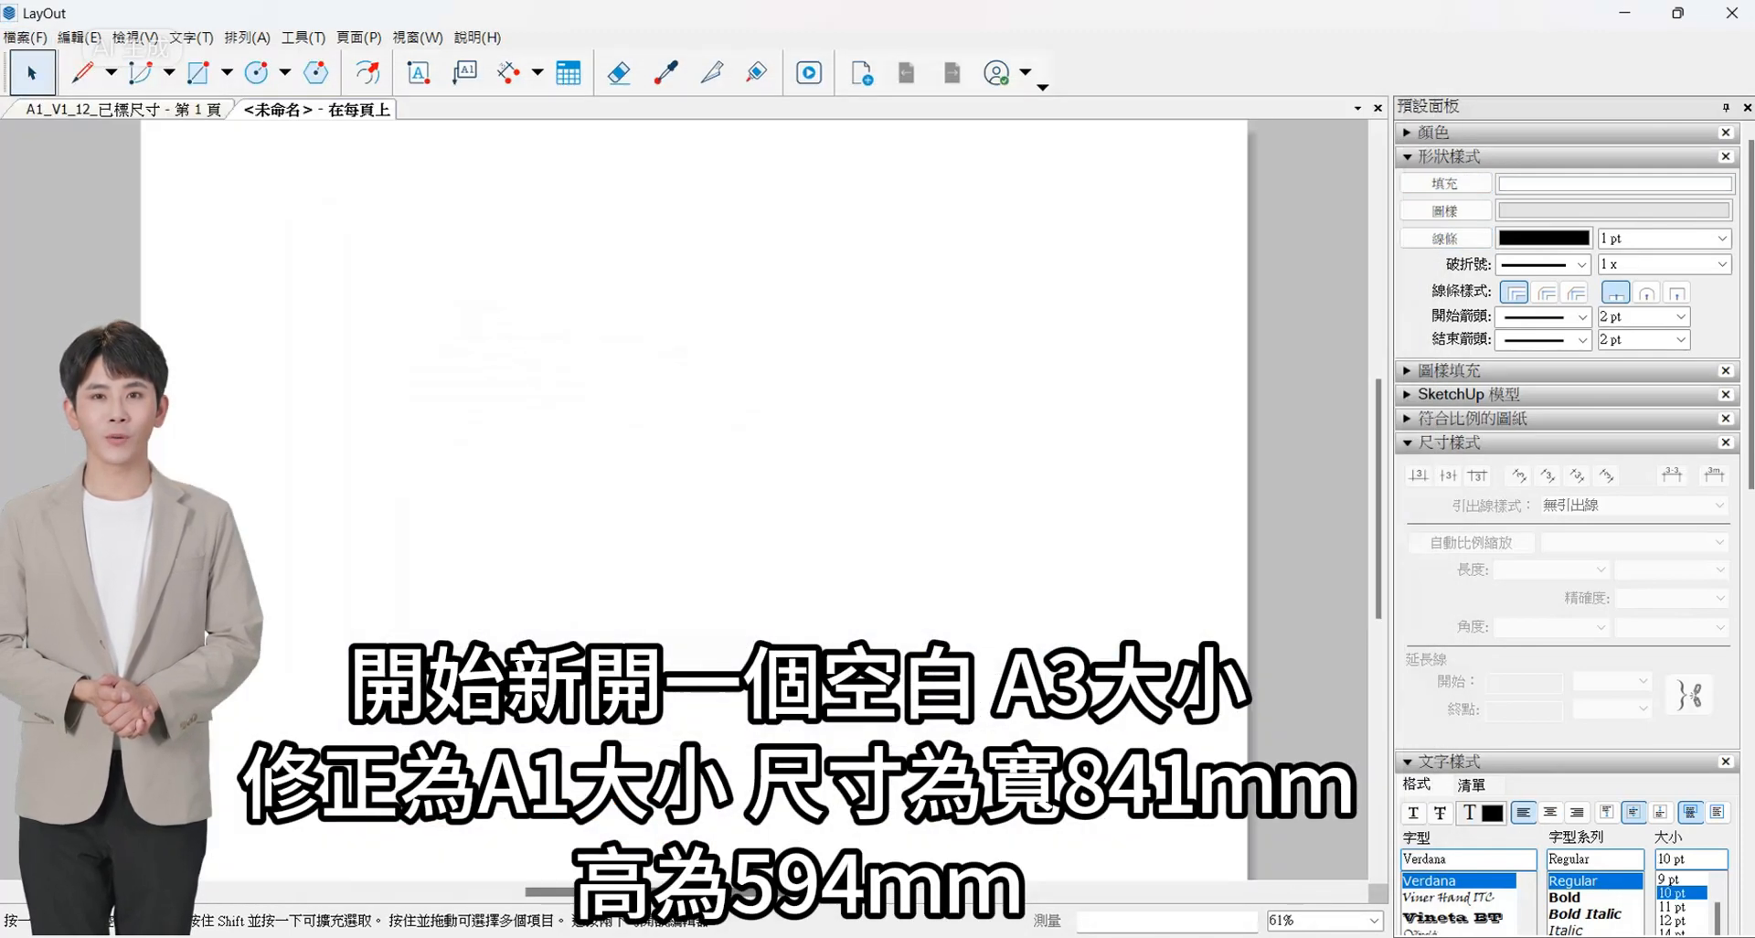
- Change the new document's paper size to A1 landscape, 841 mm wide by 594 mm high
click(40, 43)
click(55, 419)
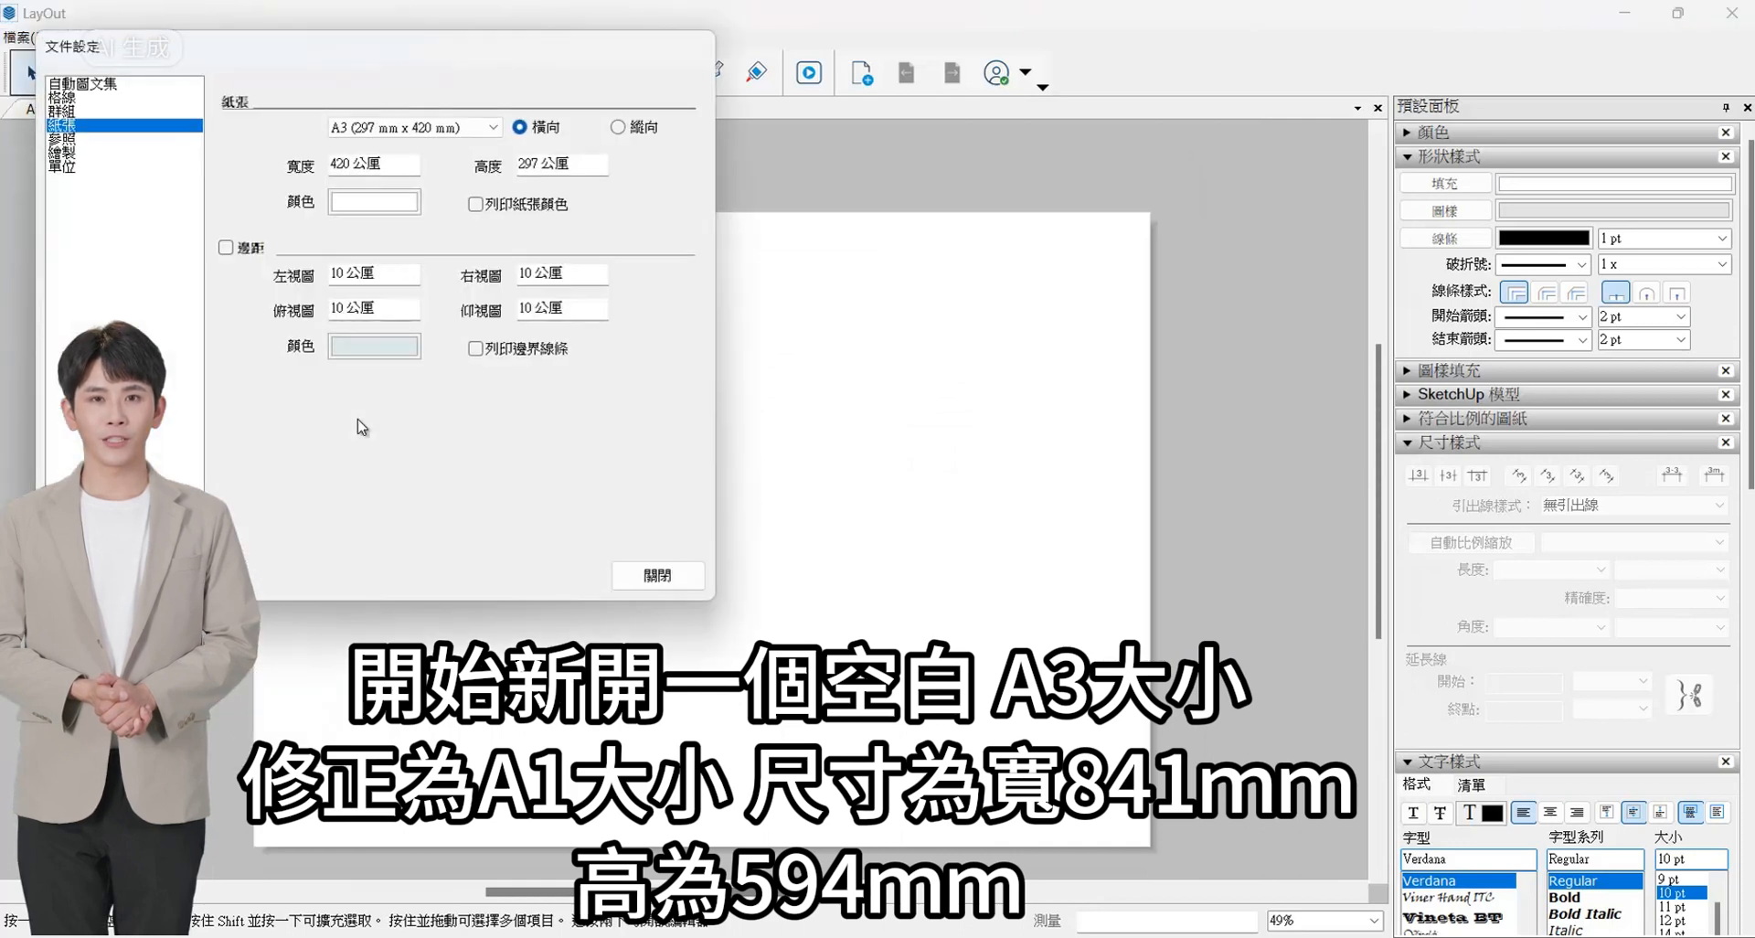
click(414, 127)
scroll(376, 186, up, 2)
click(393, 154)
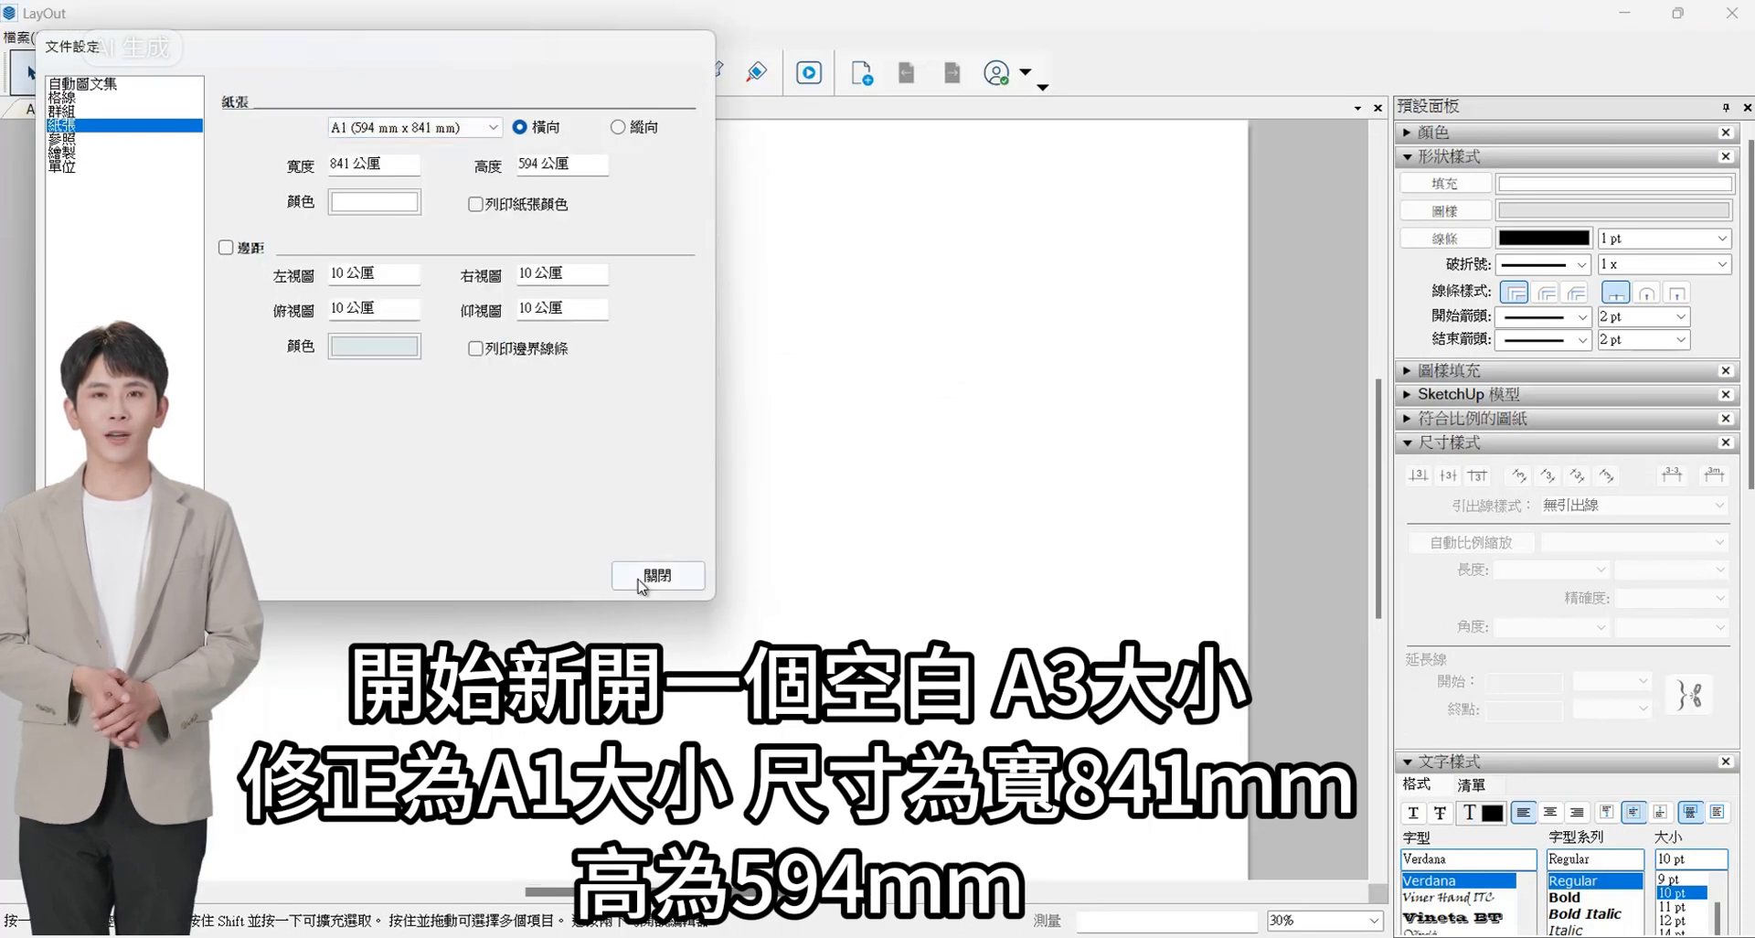
click(645, 585)
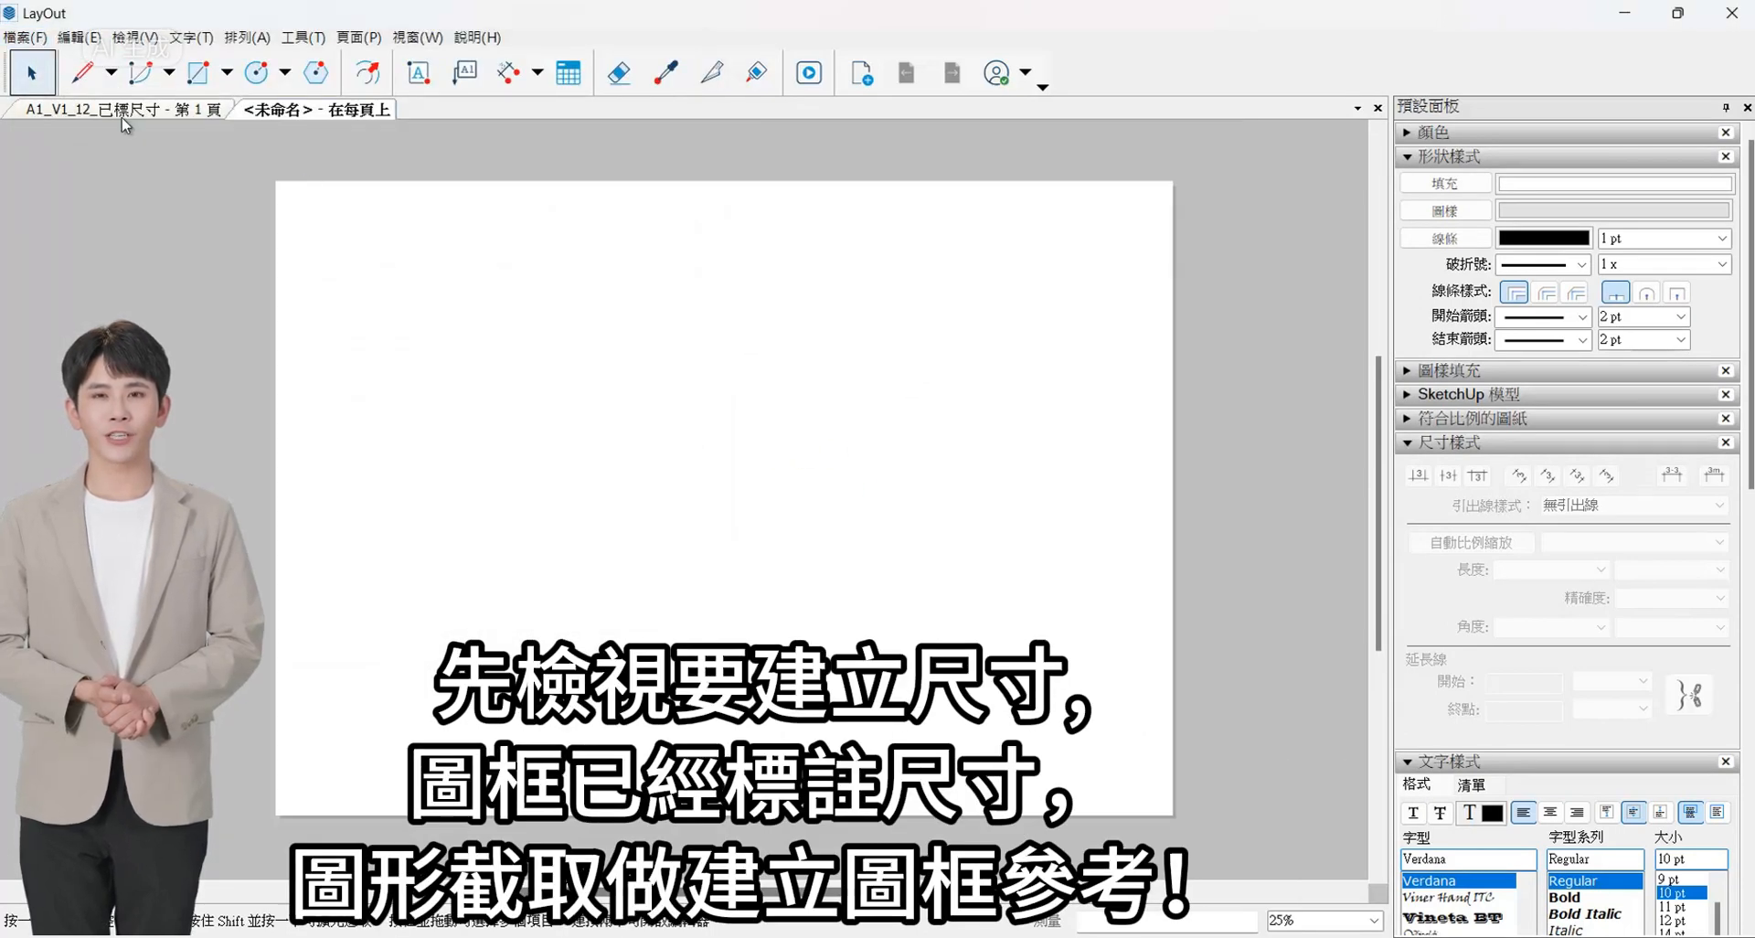
- Copy the title block column's texts and logo from the A1_V1_12_已標尺寸 document
click(122, 110)
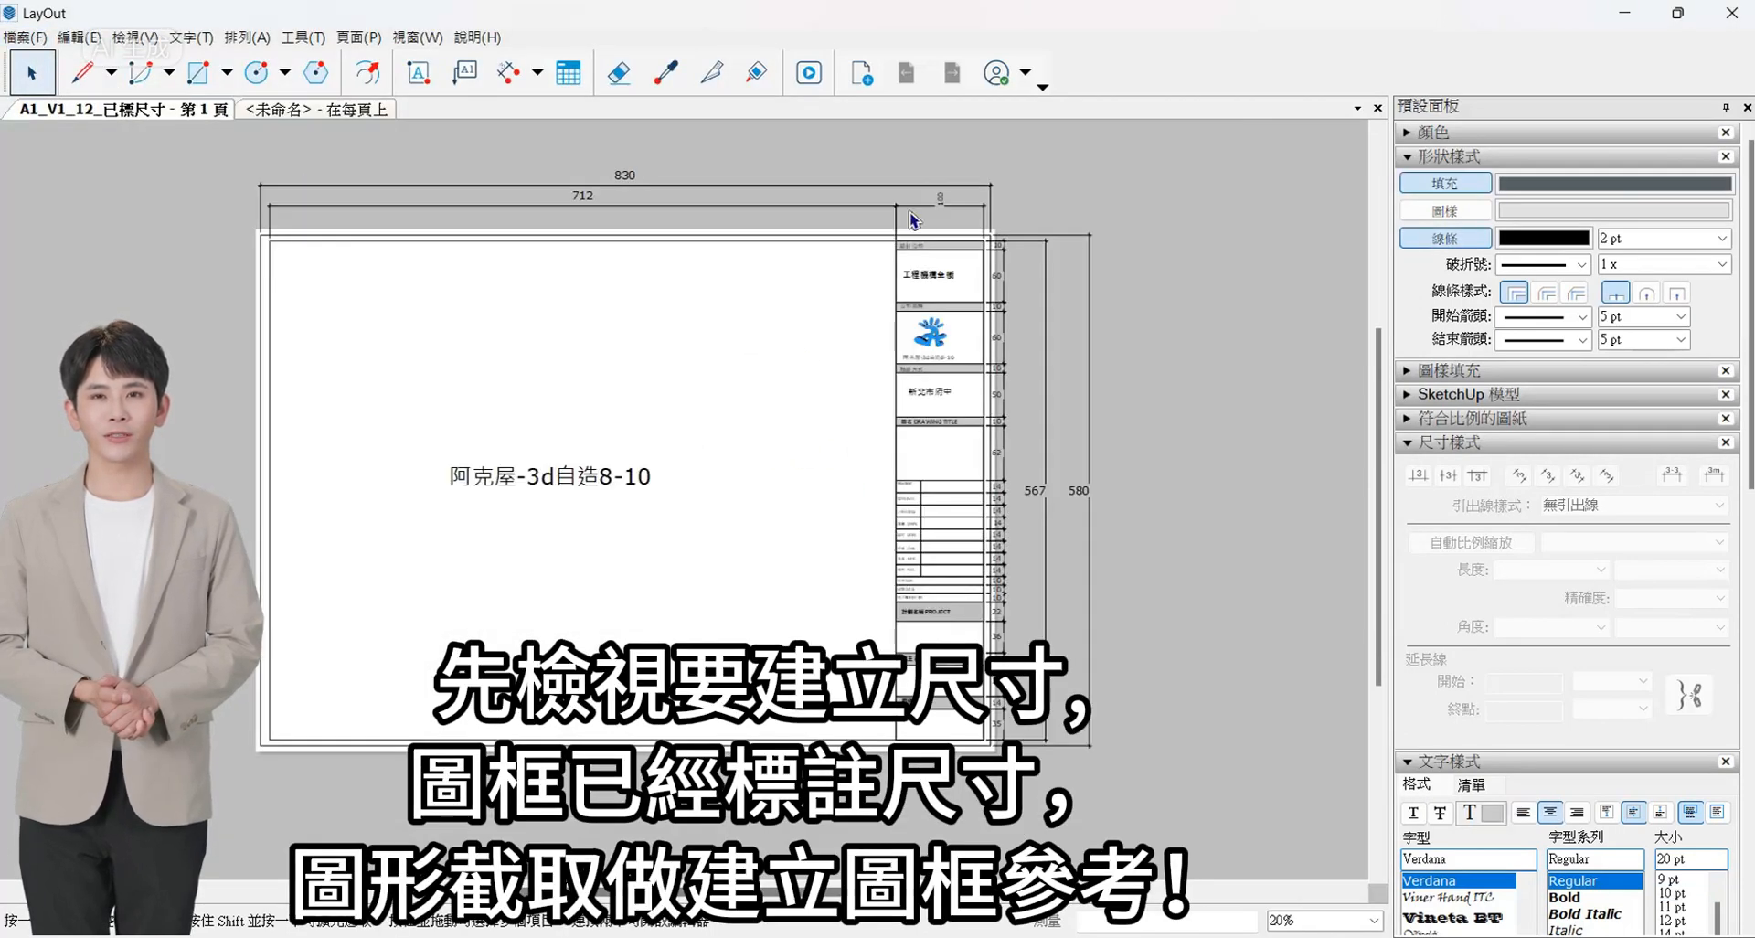
drag(869, 148, 968, 733)
scroll(936, 373, up, 2)
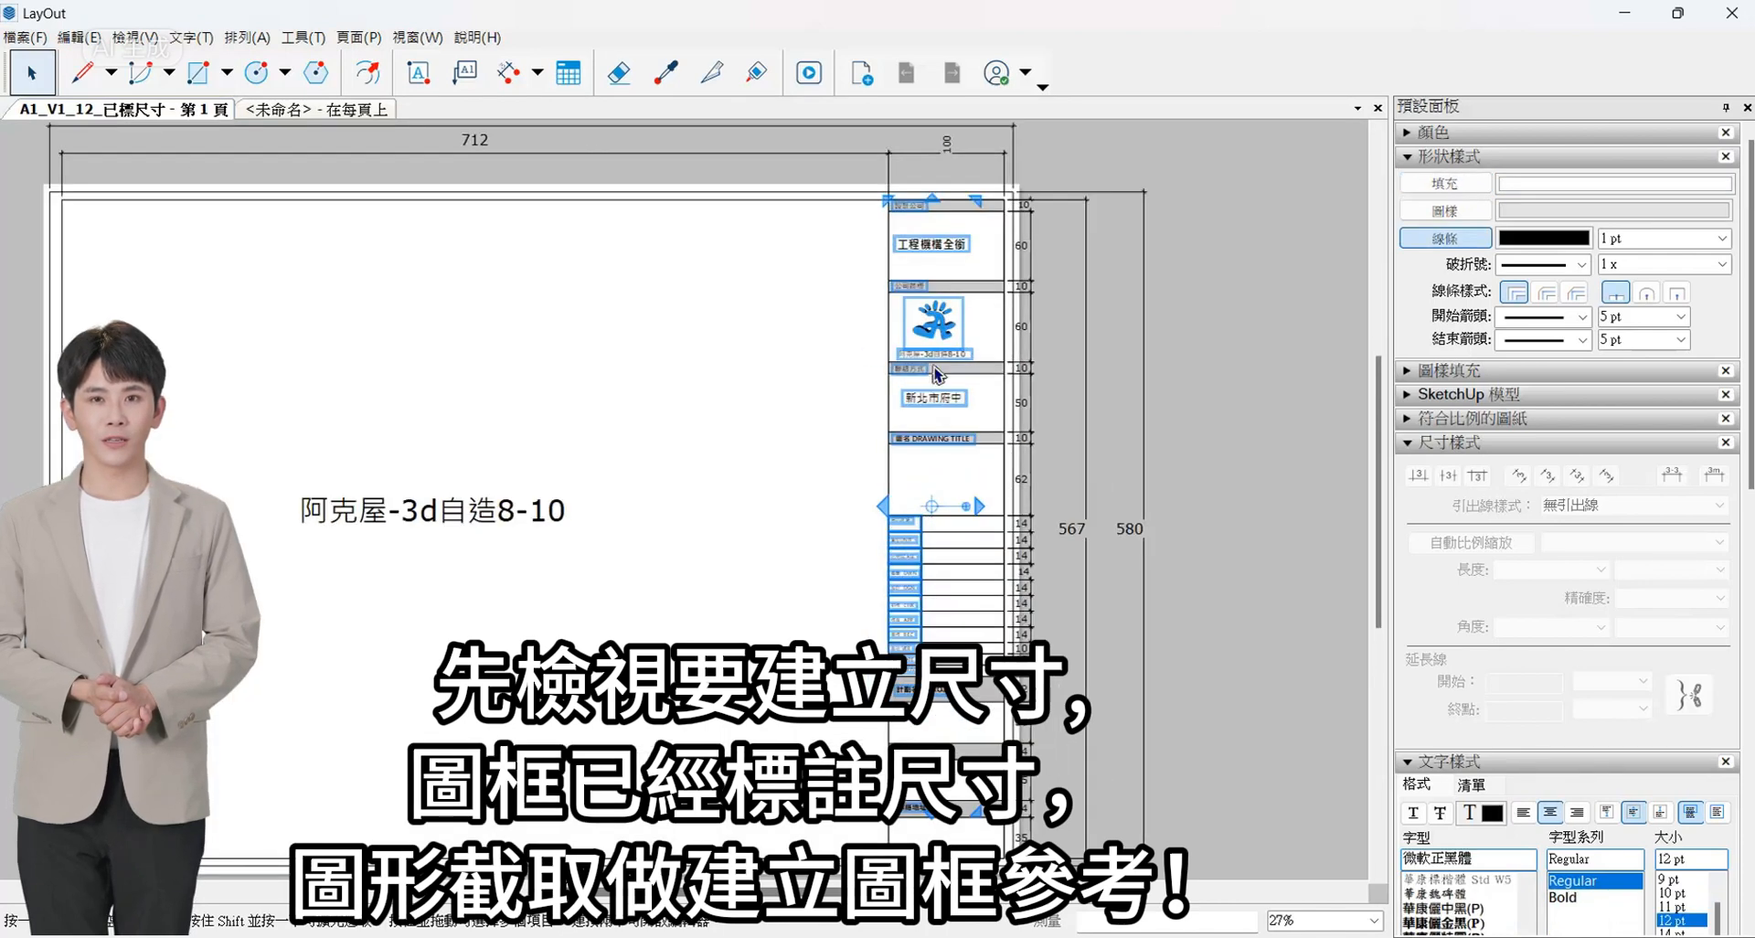
click(78, 36)
click(117, 174)
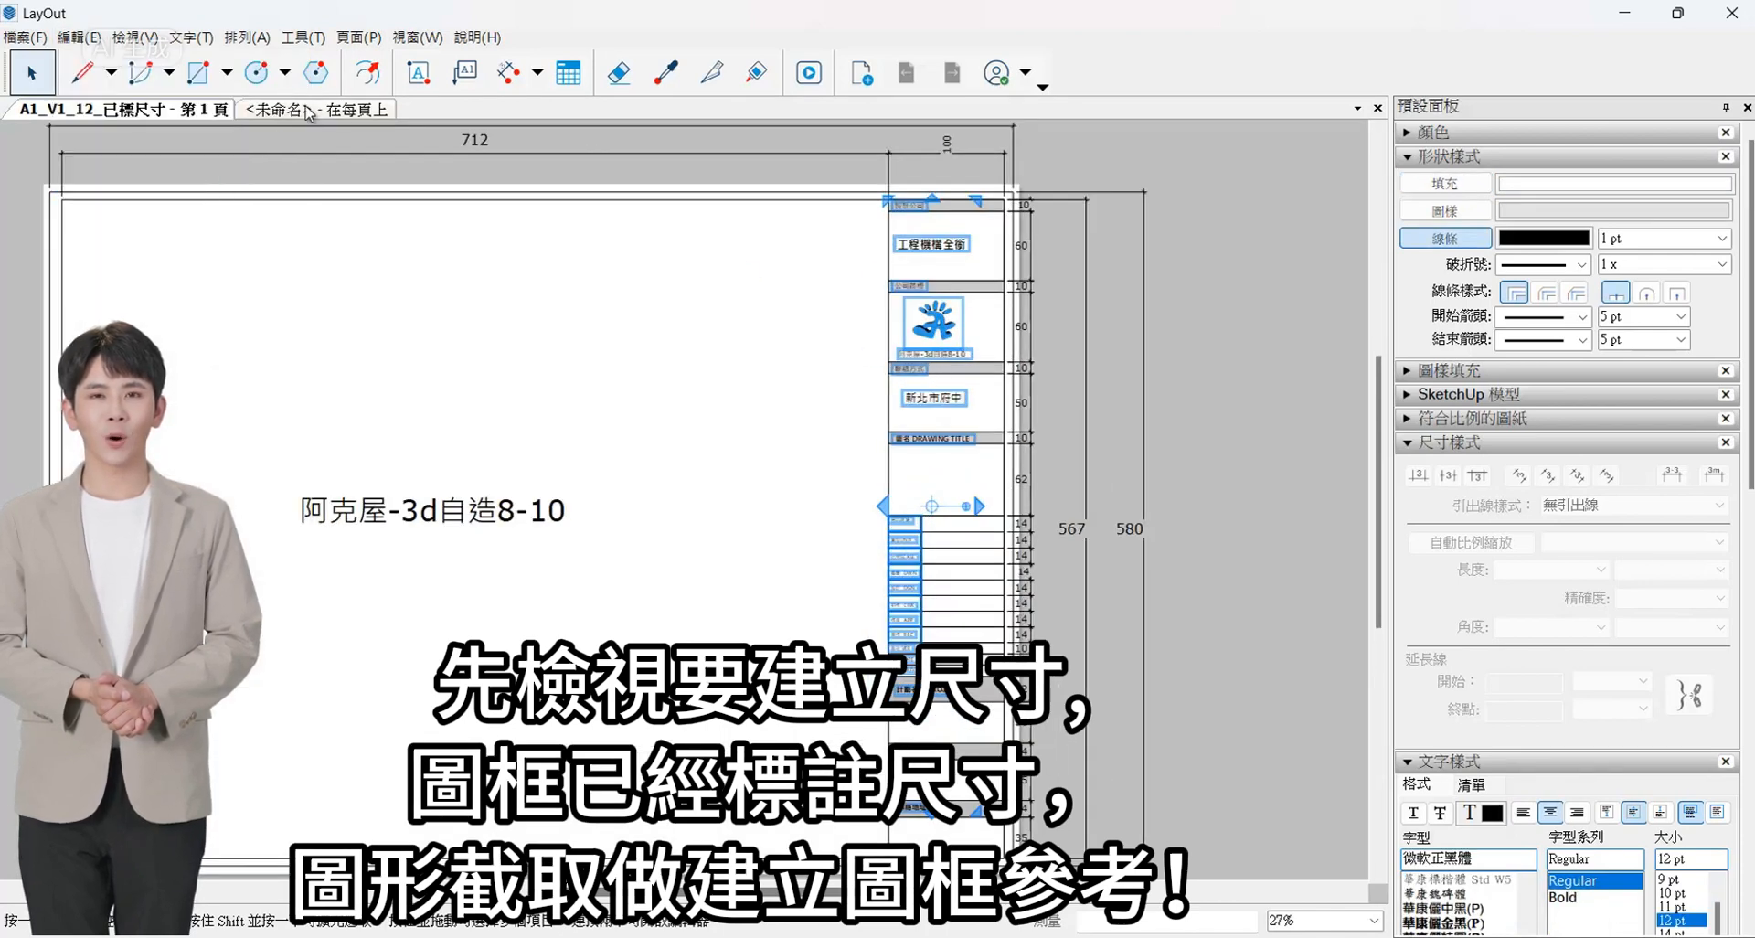
- Paste the title block texts and logo into the untitled document and park them just outside the sheet's right edge
click(316, 109)
click(77, 37)
click(109, 209)
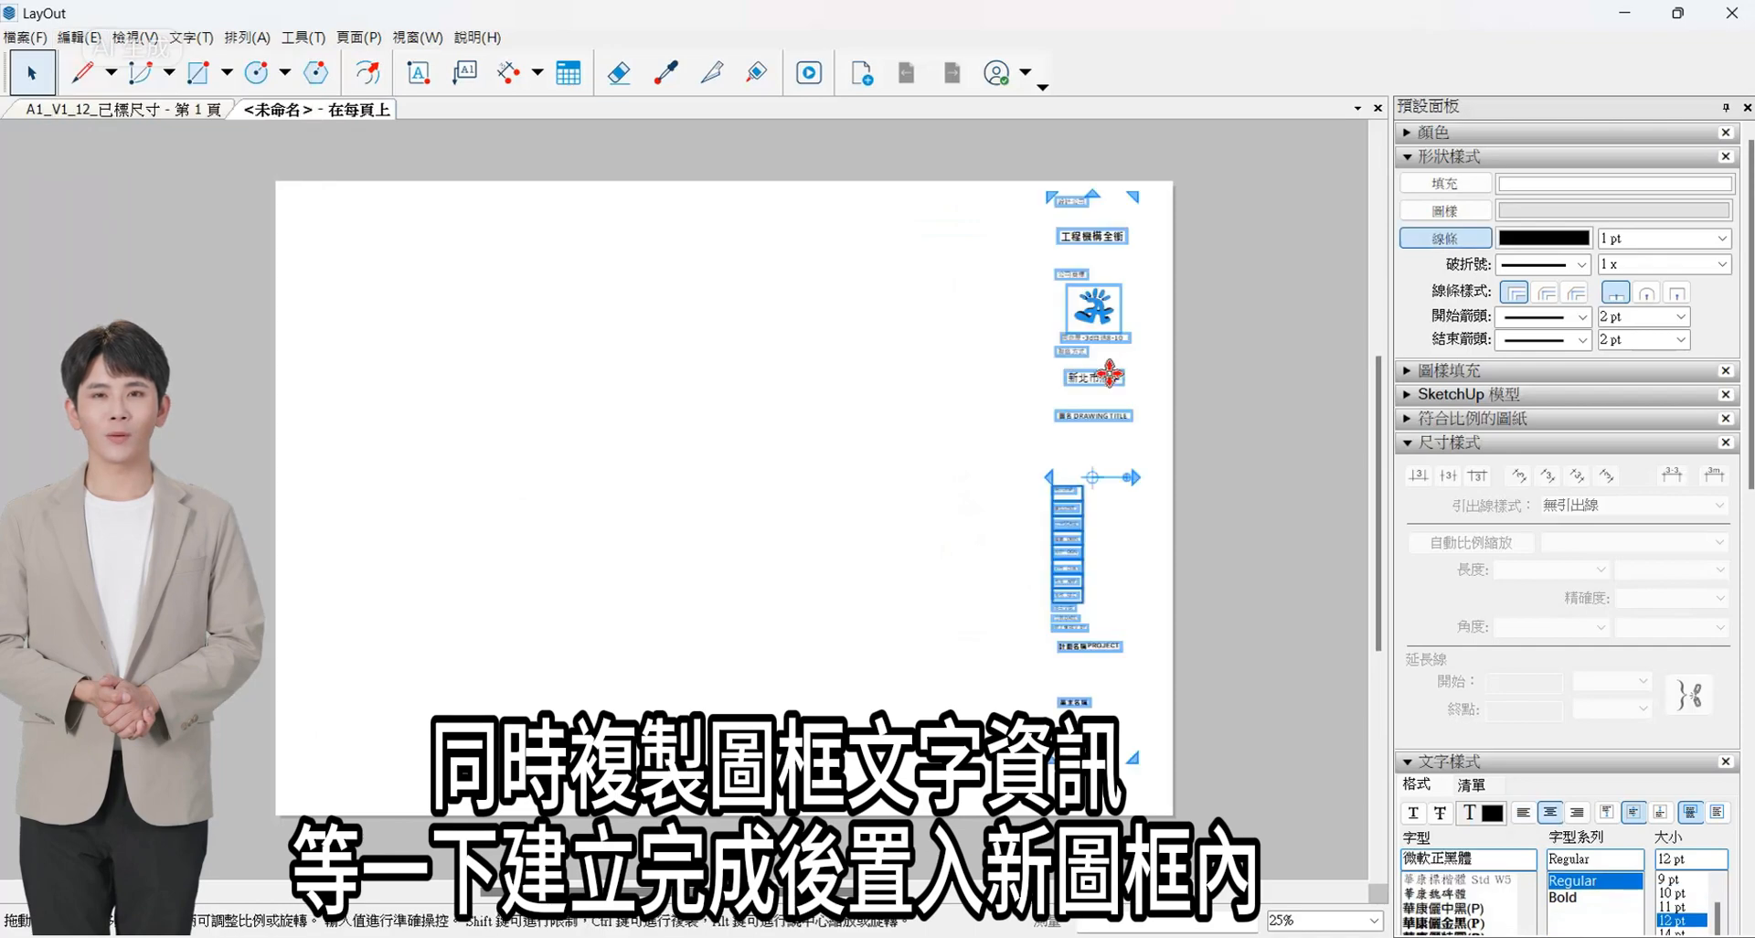
drag(1130, 262, 1253, 313)
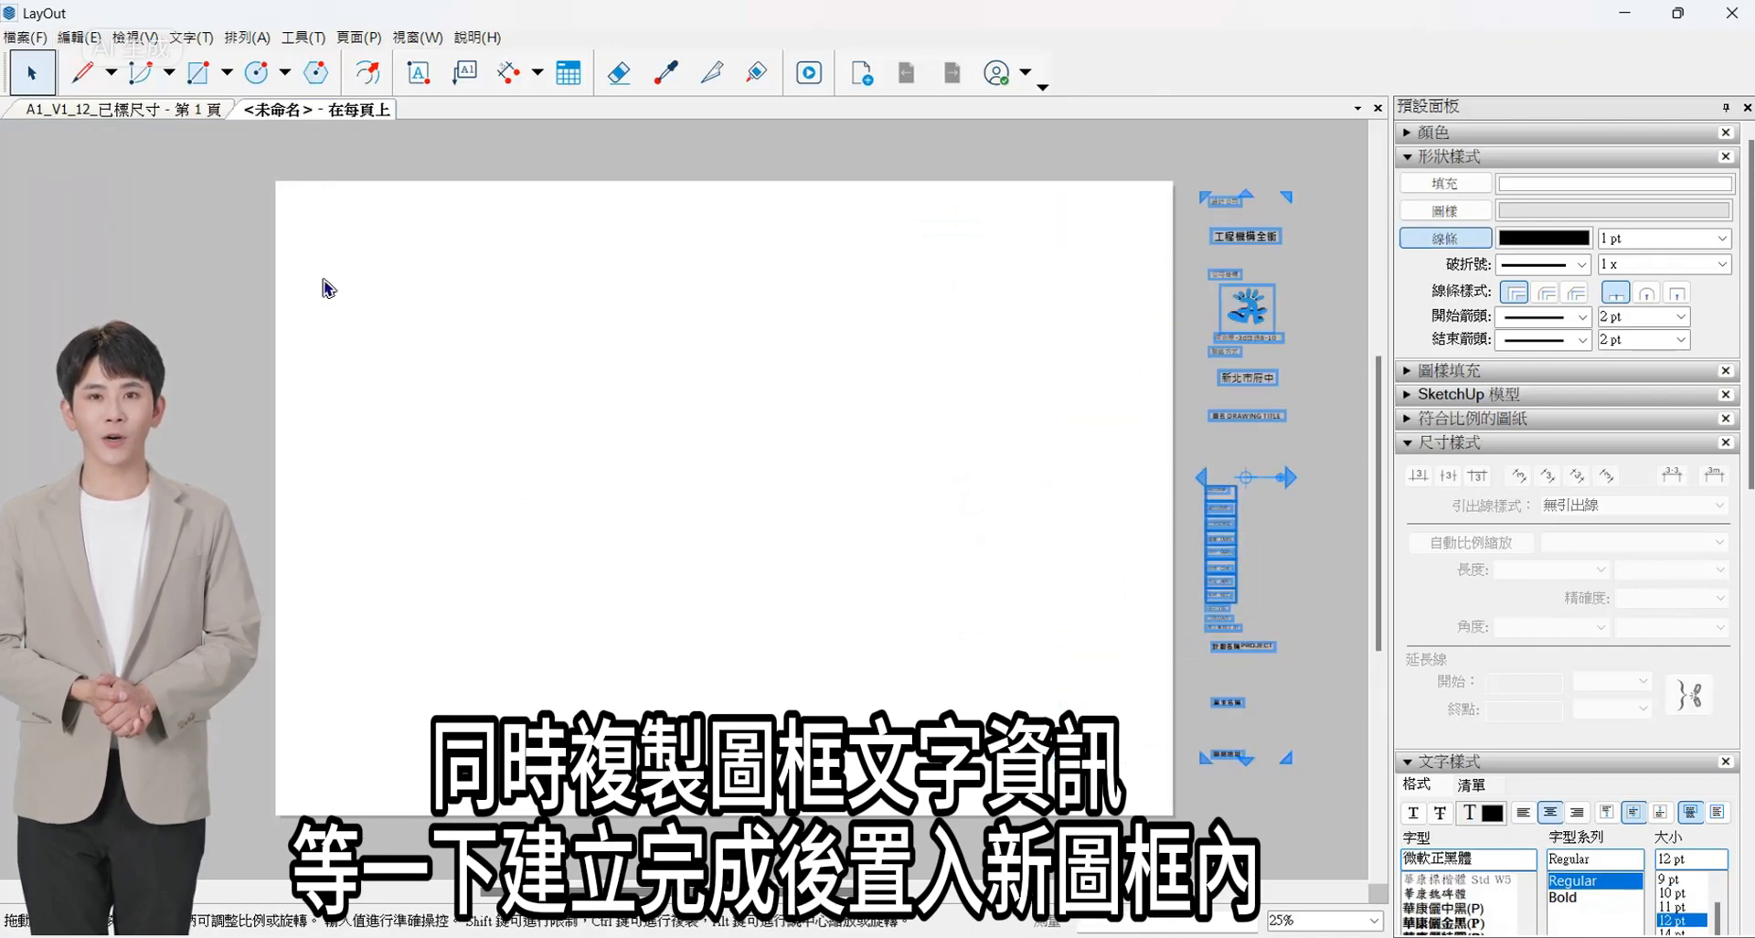
- Insert the JPG image of the dimensioned drawing frame onto the sheet as a reference
click(26, 37)
click(55, 346)
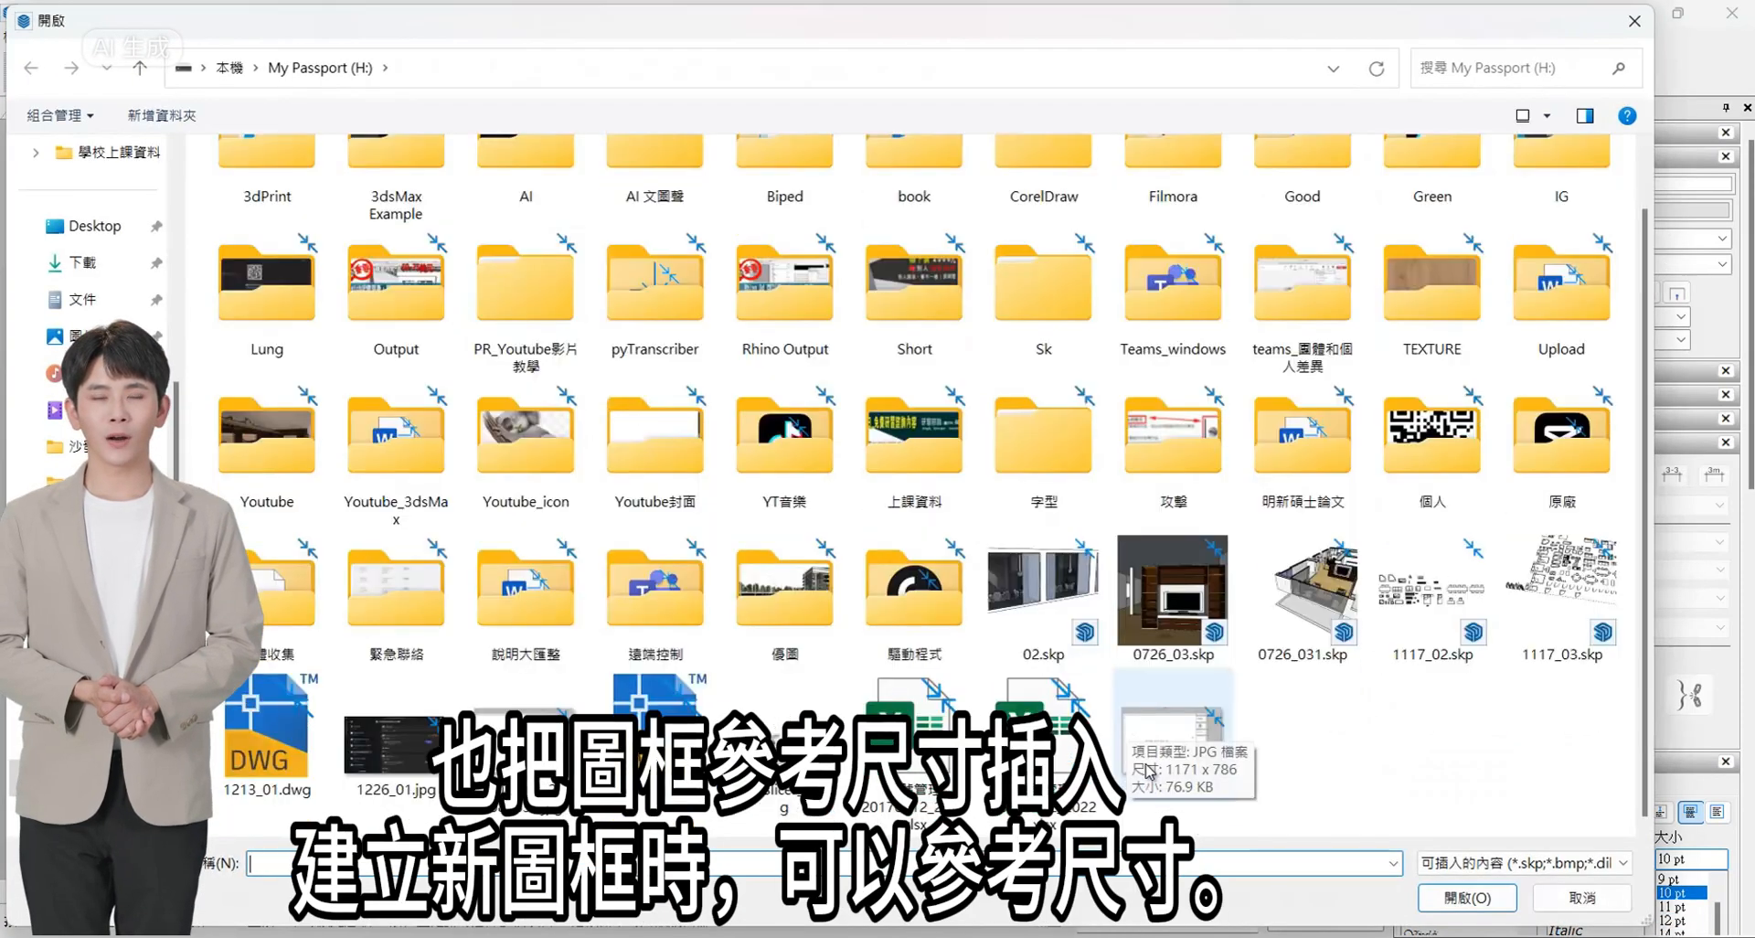
double_click(1148, 771)
scroll(692, 450, up, 2)
scroll(710, 431, down, 4)
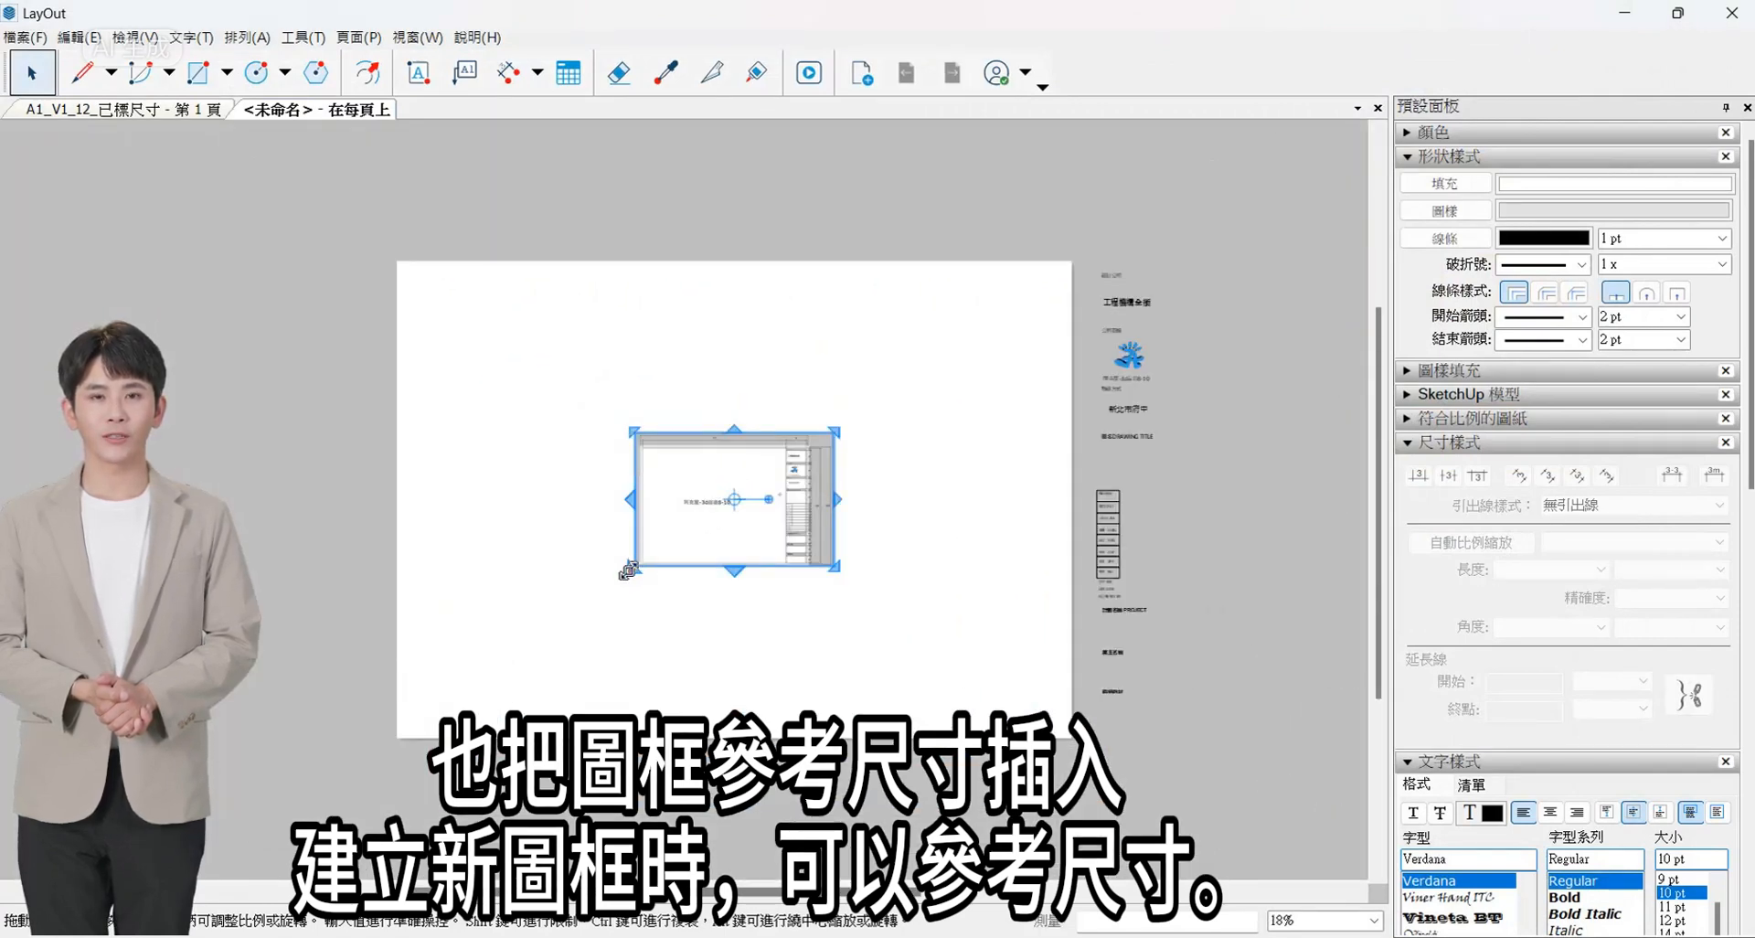
- Enlarge the reference frame image and move it outside the sheet, beside its left edge
drag(628, 570, 212, 848)
drag(772, 584, 329, 428)
scroll(373, 690, up, 2)
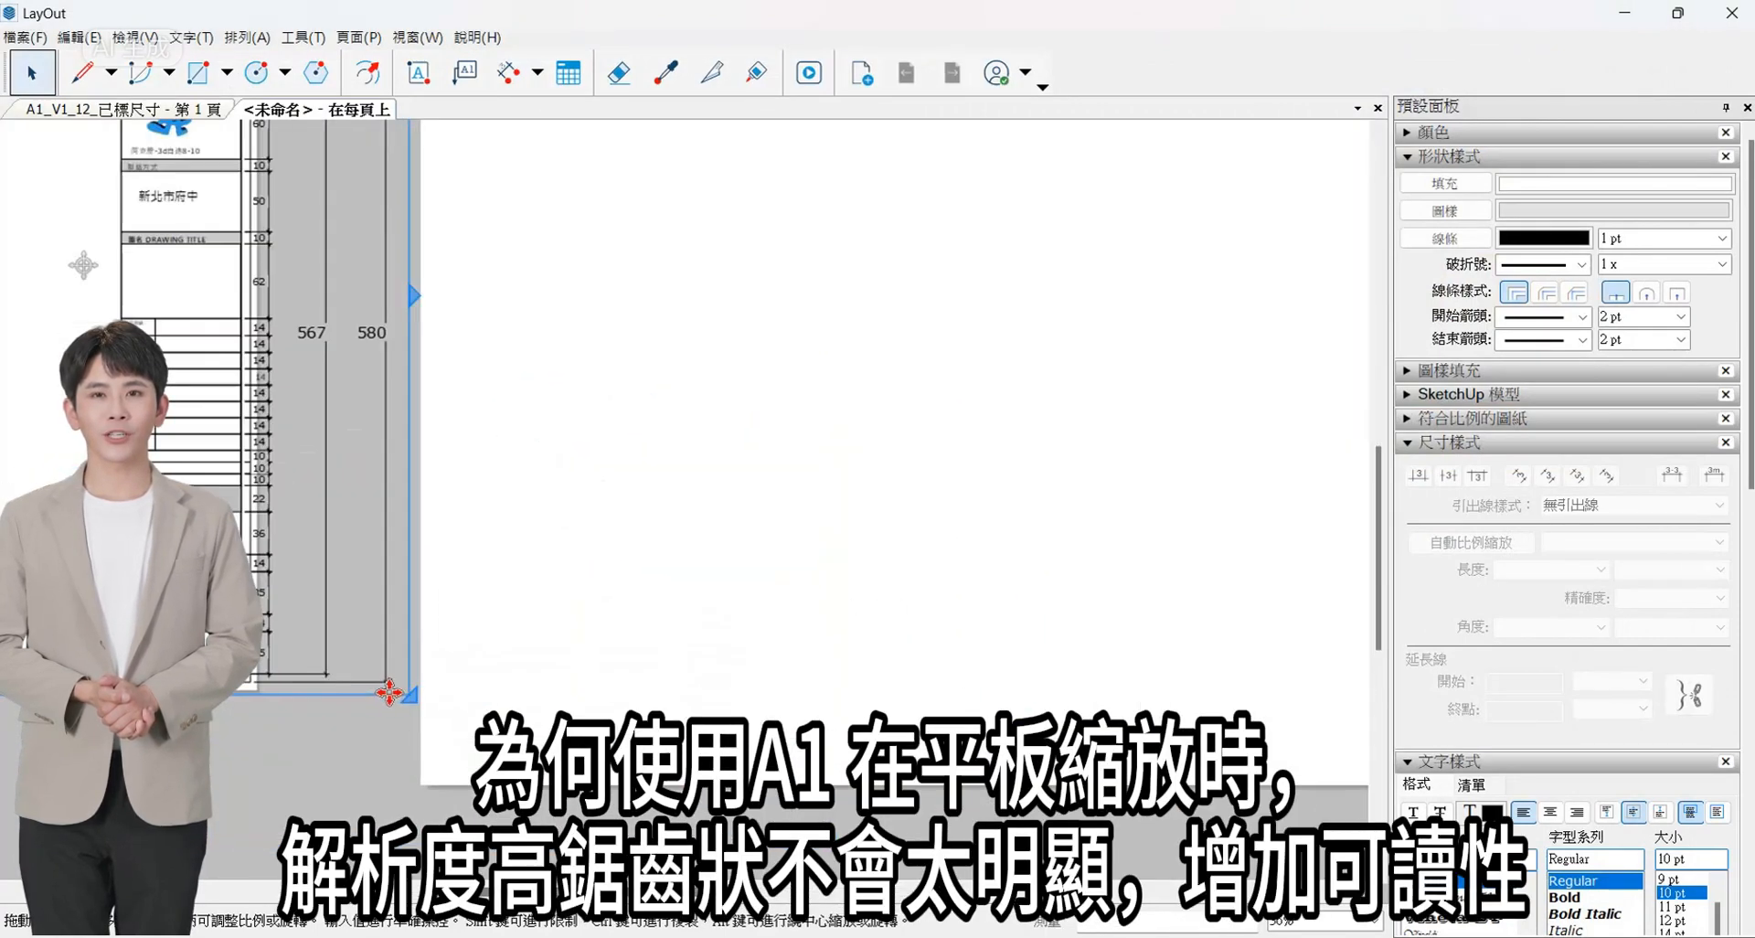
scroll(677, 535, down, 4)
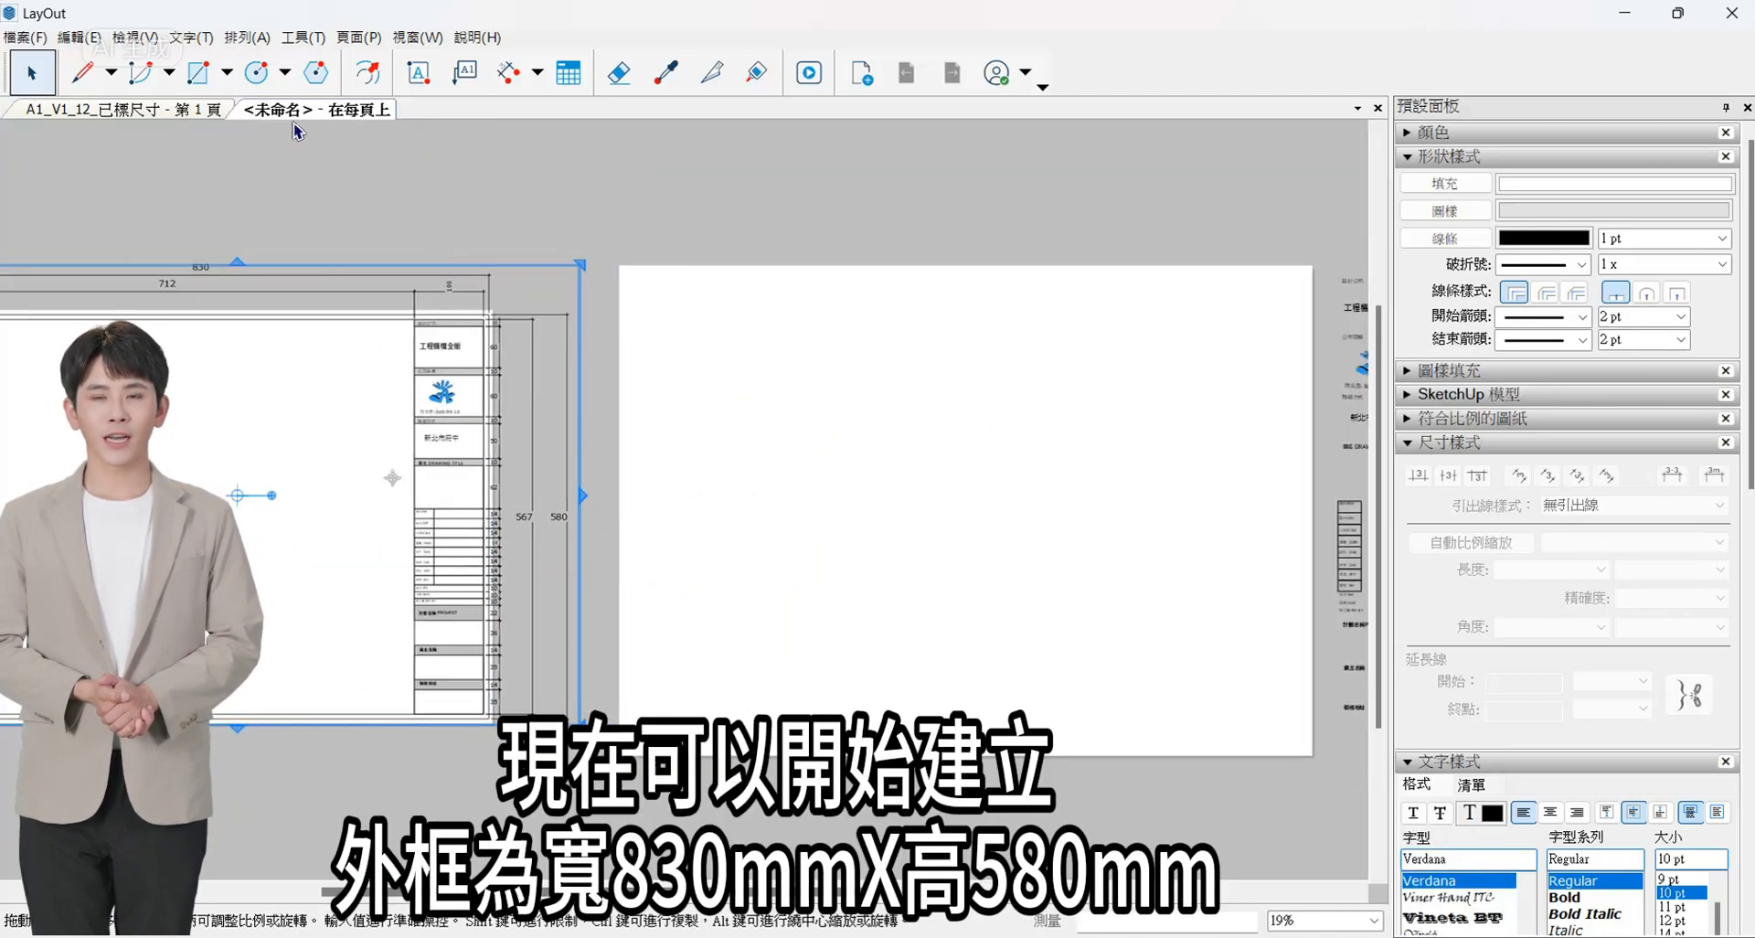
- Draw the outer frame on the sheet as a rectangle of 830 by 580 mm
scroll(299, 151, down, 1)
click(198, 72)
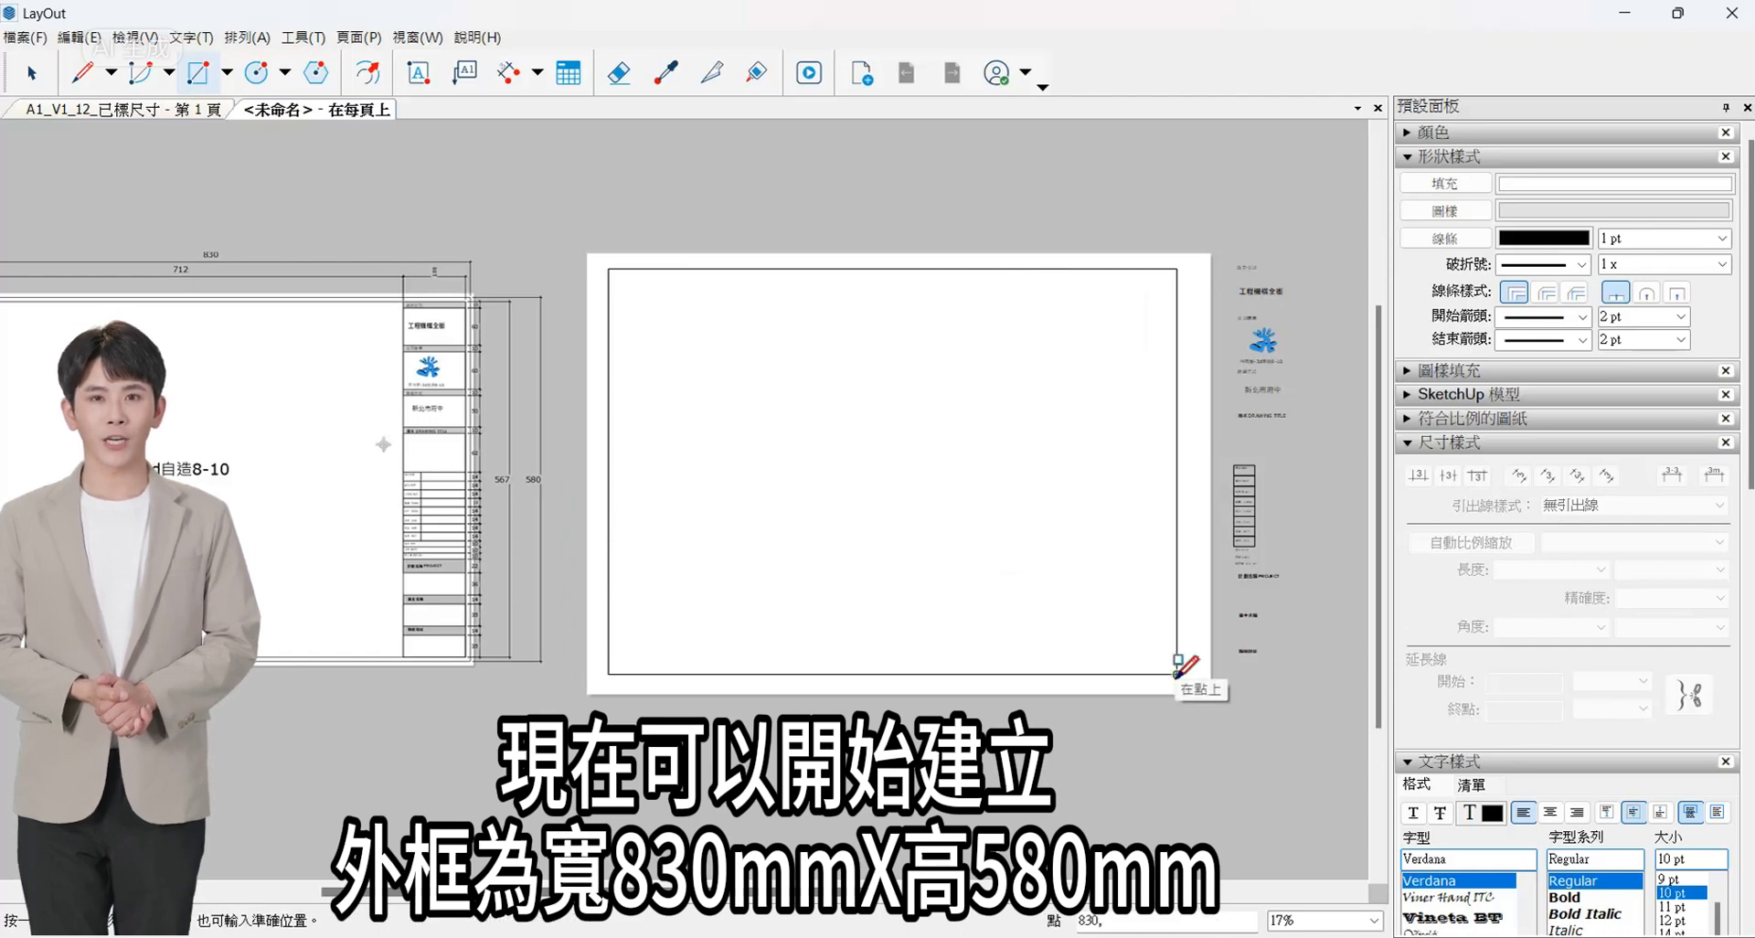
text(580)
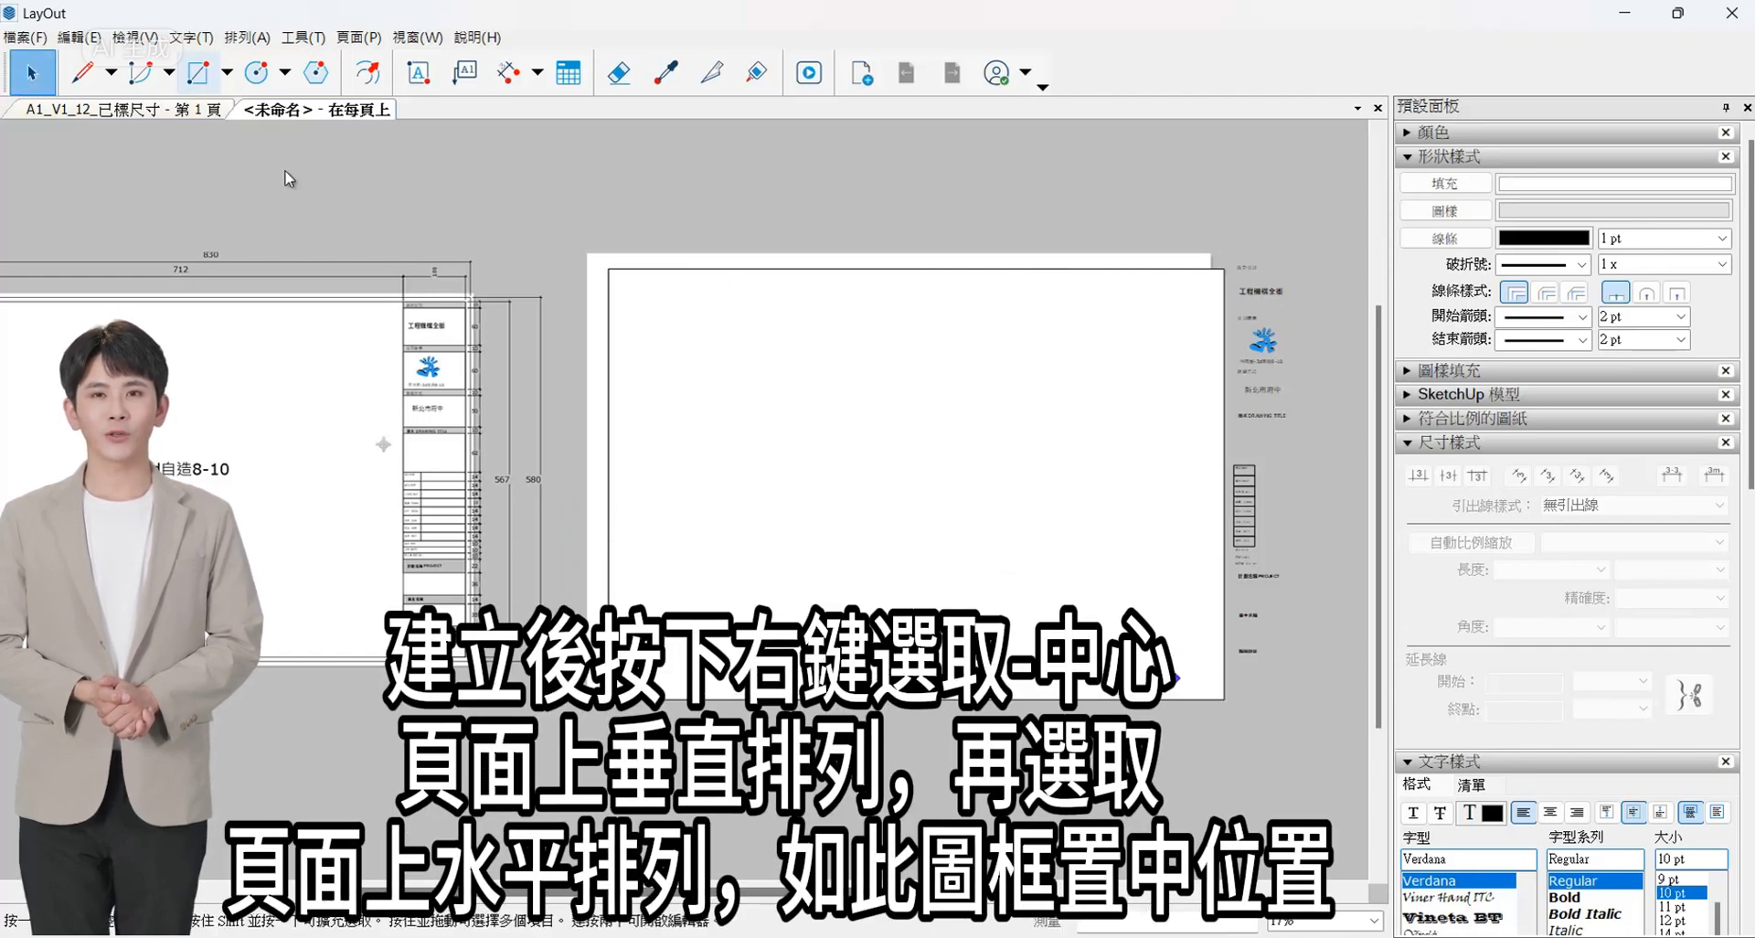
- Center the outer frame vertically and horizontally on the page and turn off its fill
click(925, 360)
right_click(955, 274)
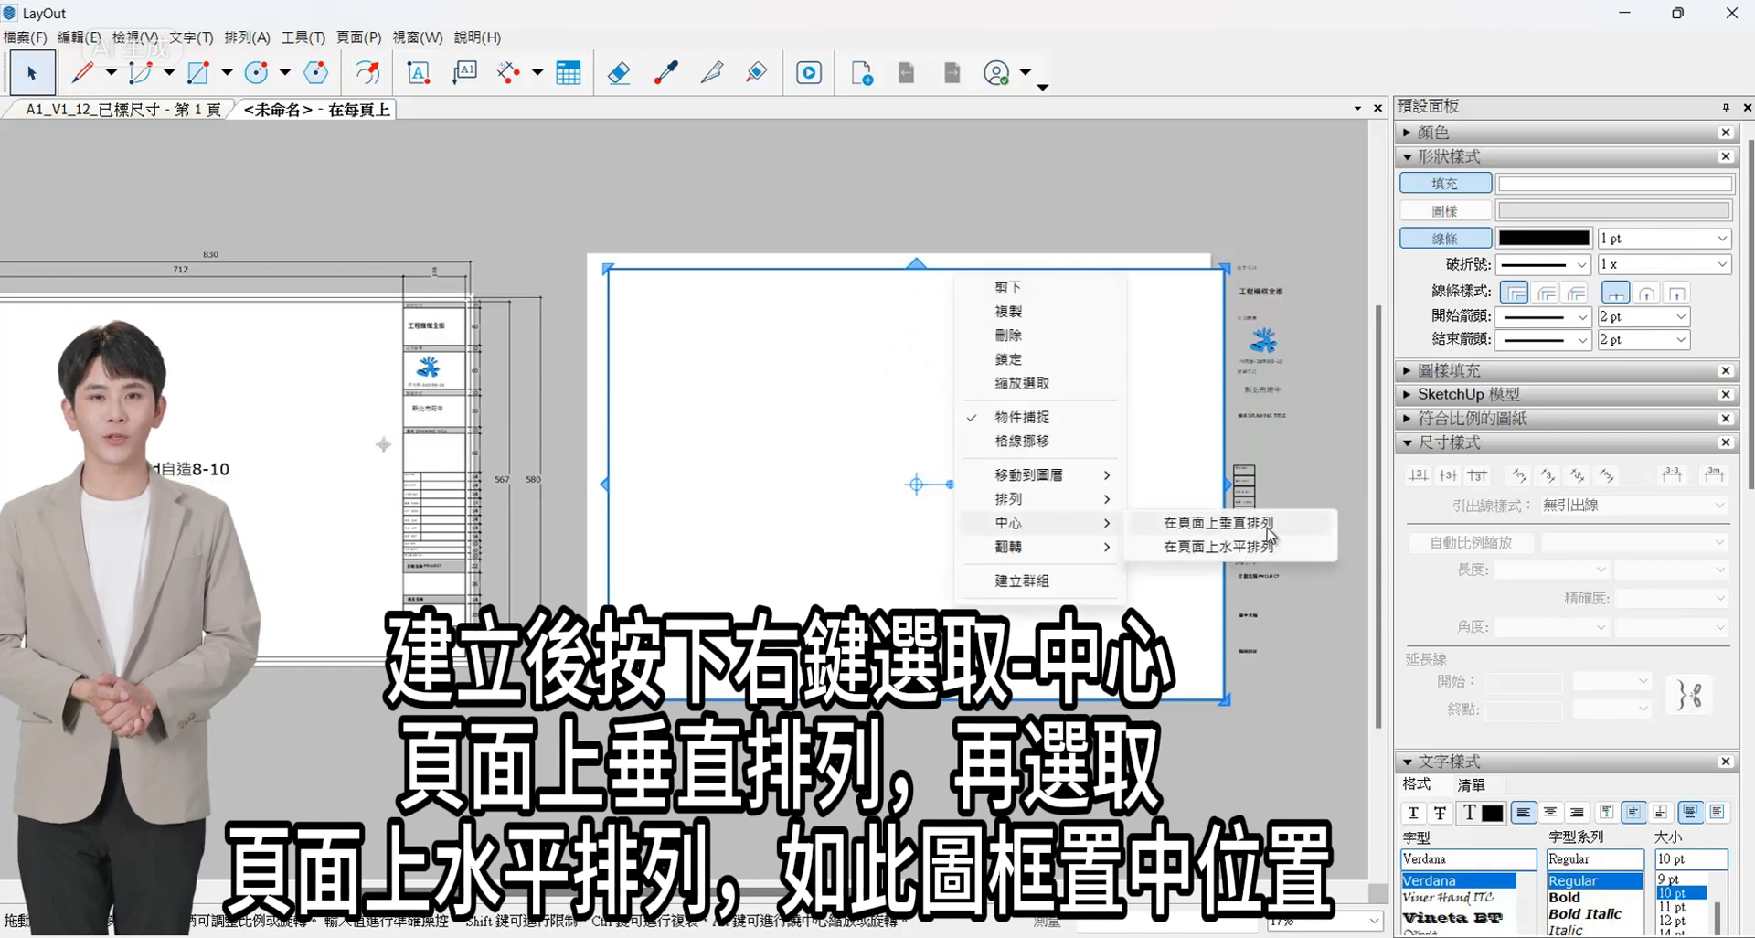
click(1267, 527)
right_click(1065, 265)
click(1326, 536)
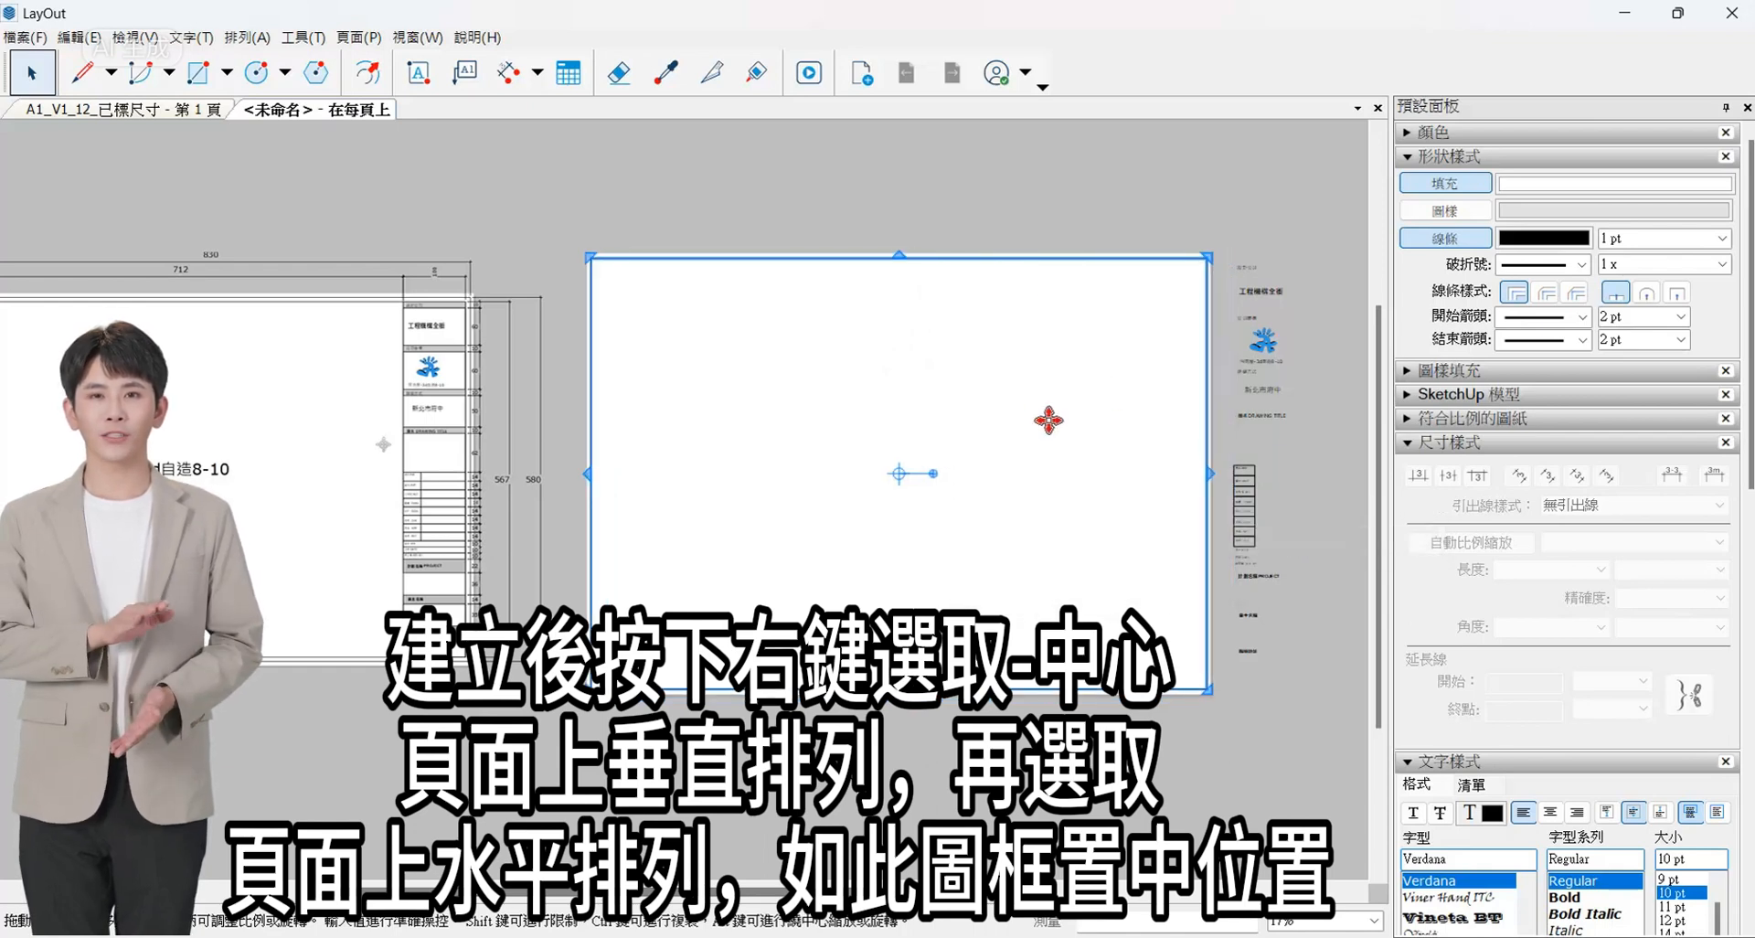
- Draw the second frame inside the outer one as a rectangle of 812 by 567 mm
click(230, 77)
click(1123, 650)
text(812,567)
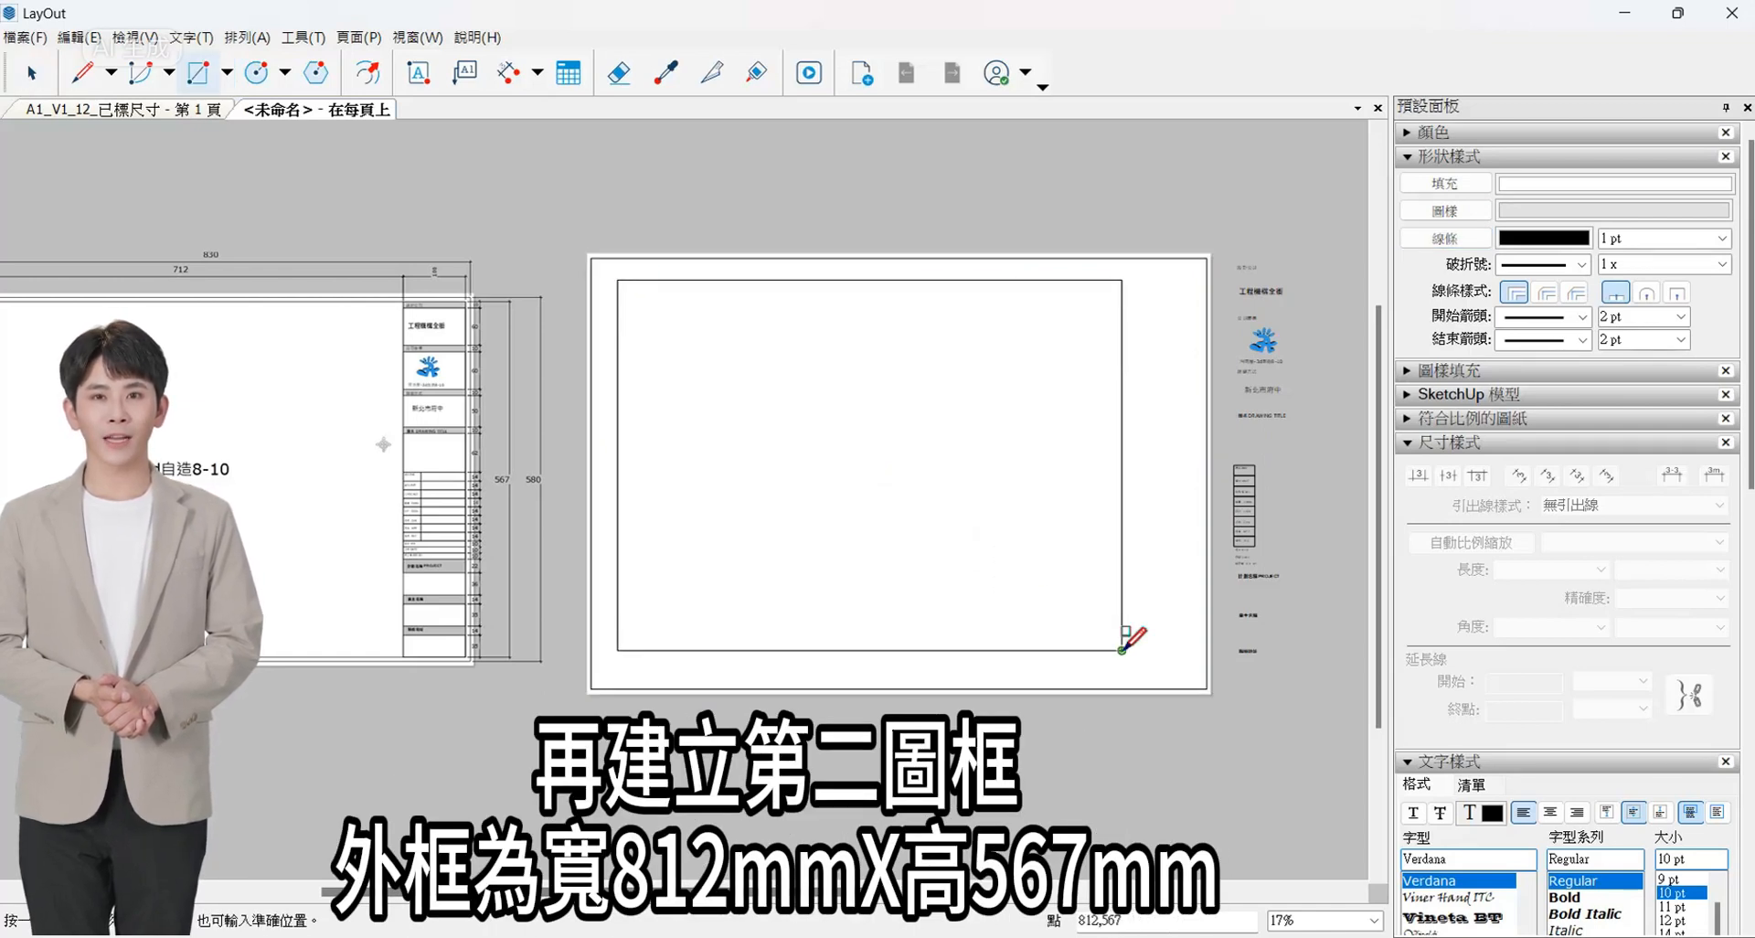
key(Return)
- Center the second frame vertically and horizontally on the page
right_click(718, 370)
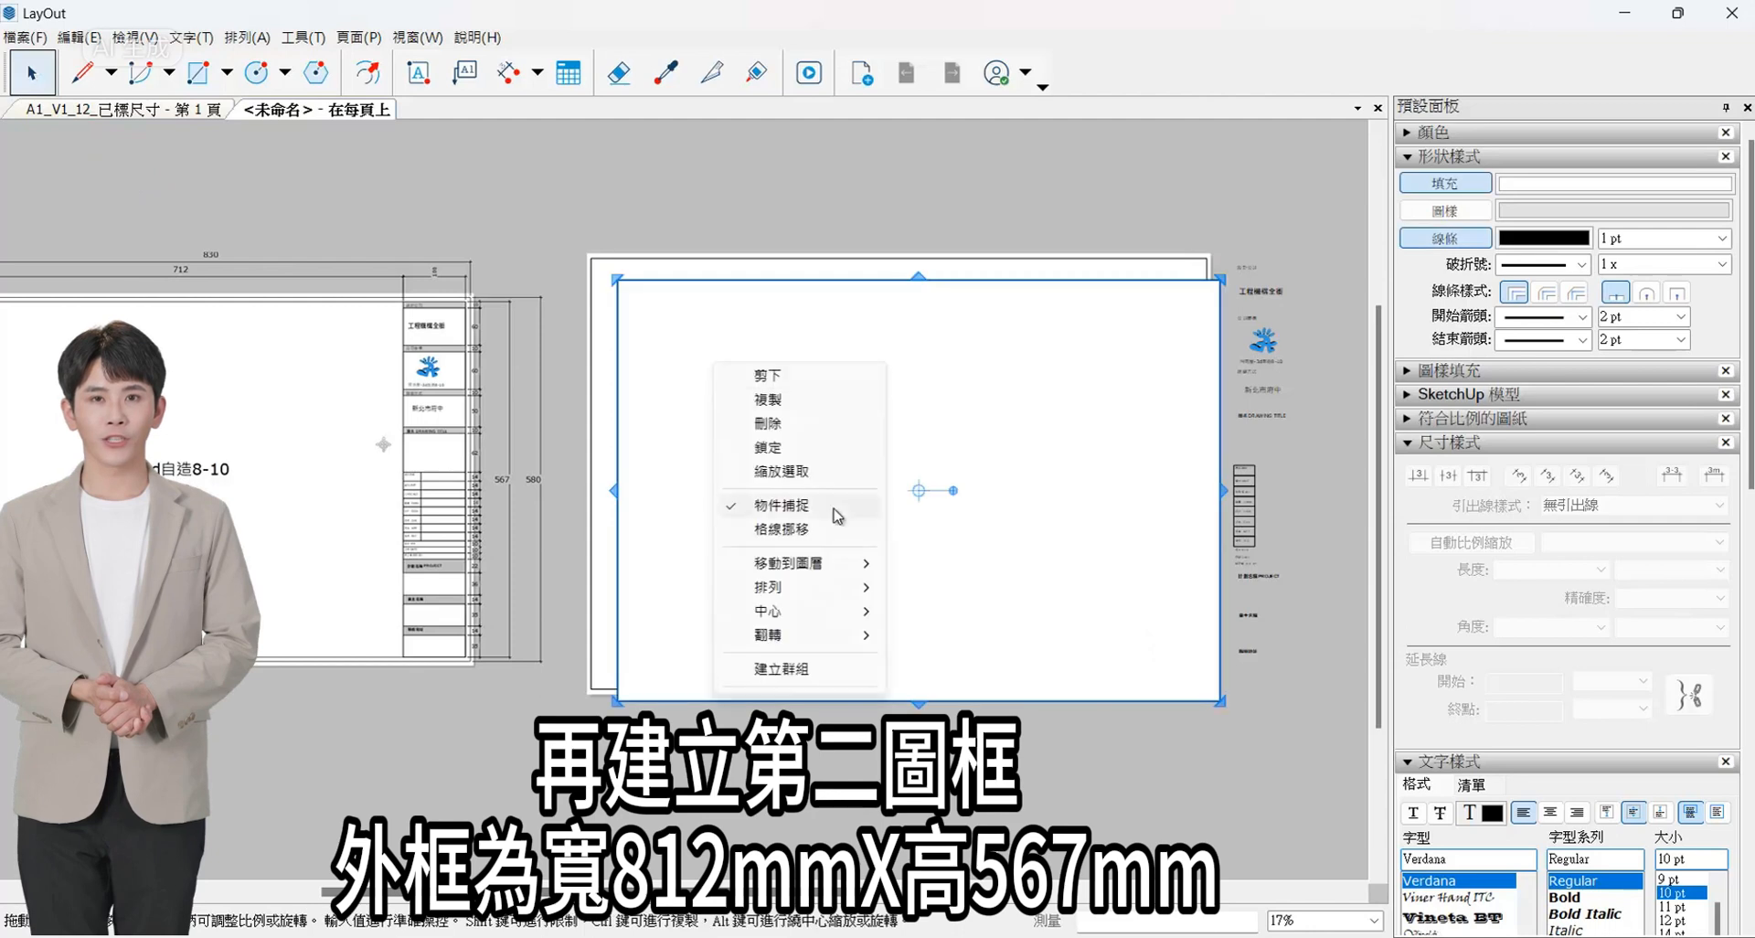
click(973, 610)
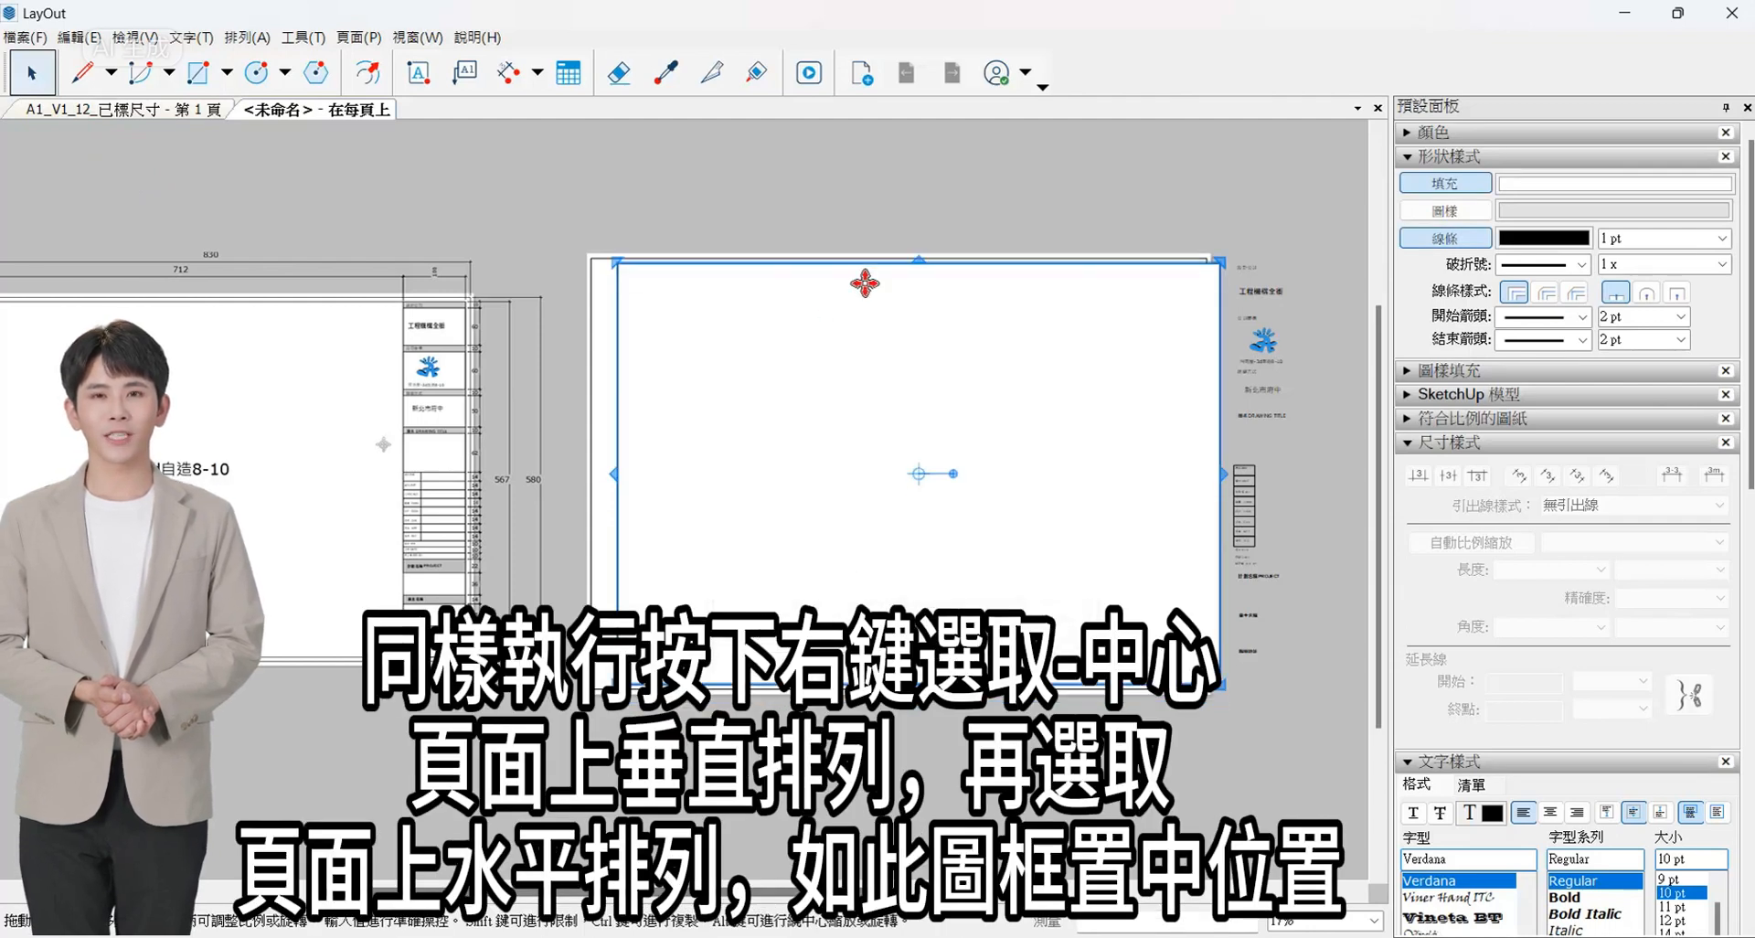
right_click(880, 266)
click(1143, 536)
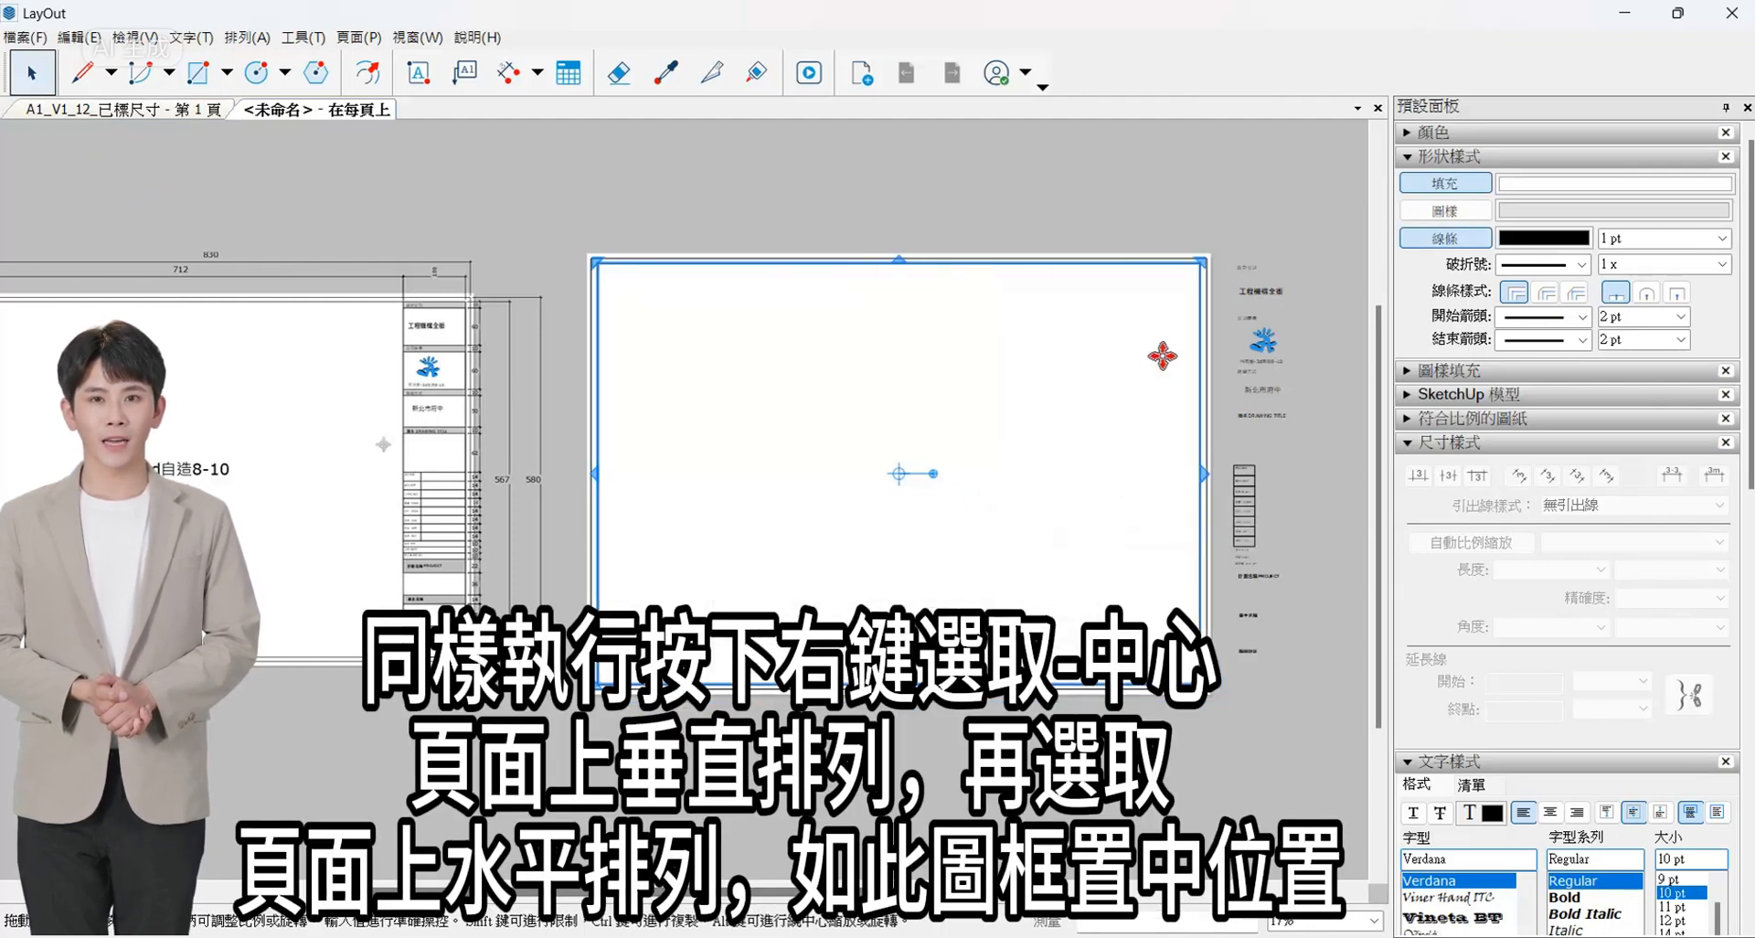
- Set the inner frame's line weight to 2 pt and the outer frame's line weight to 3 pt
scroll(1262, 302, up, 3)
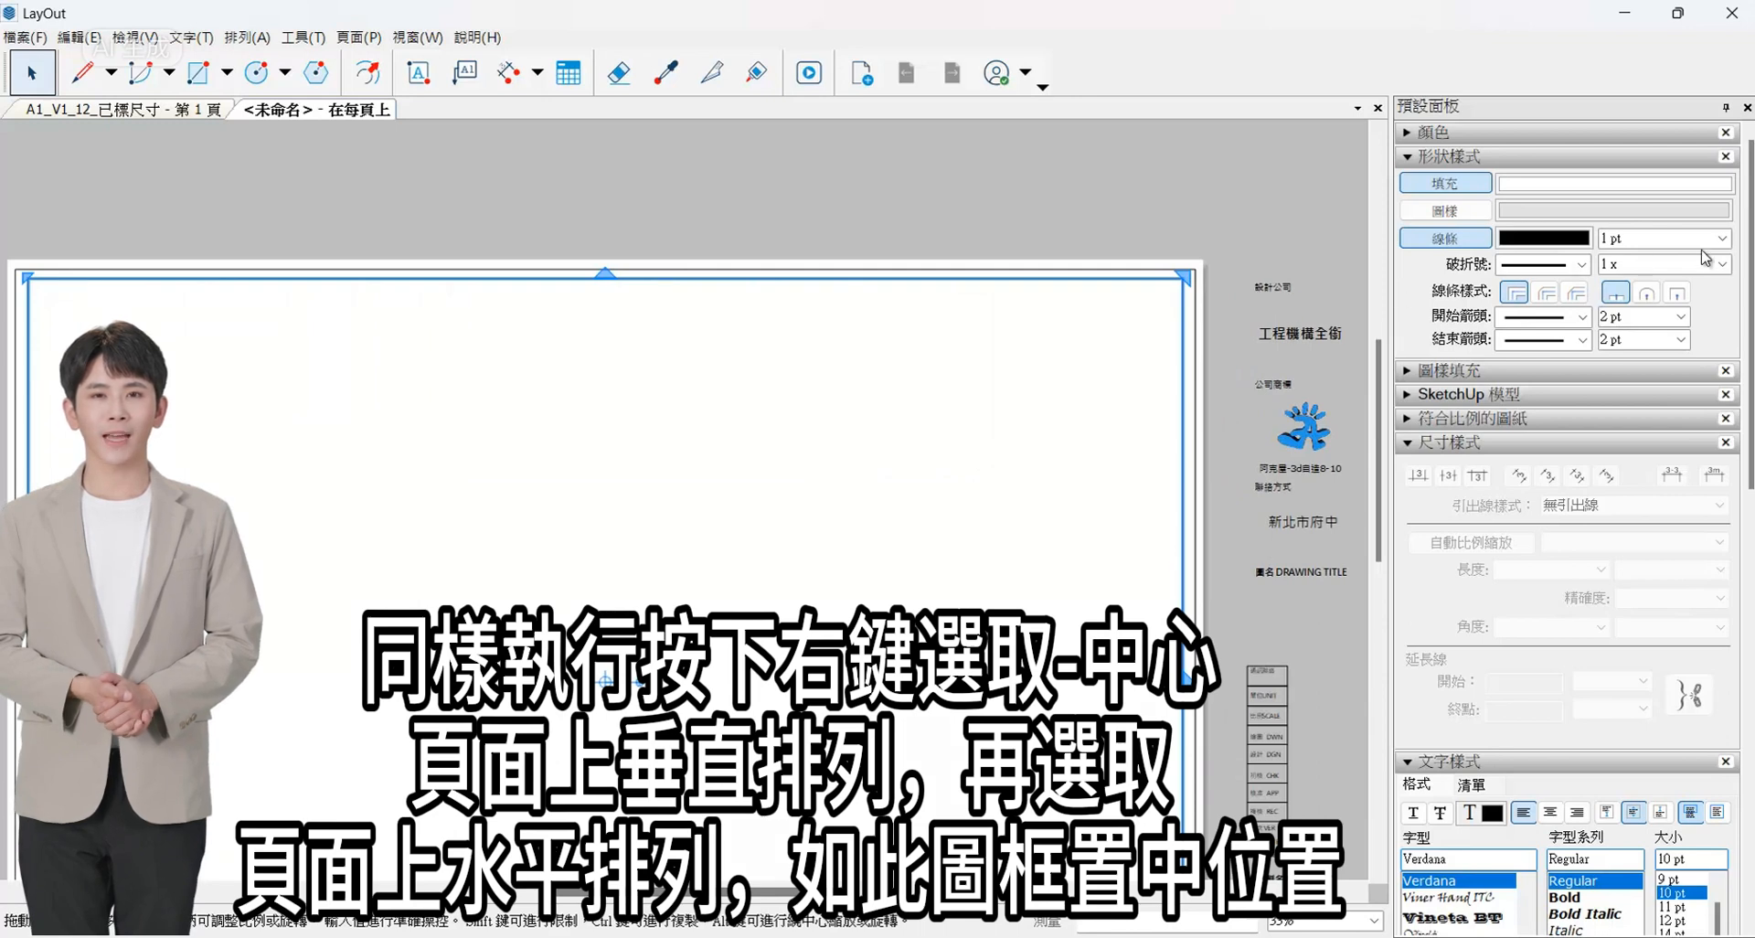
click(1609, 354)
scroll(1174, 269, up, 2)
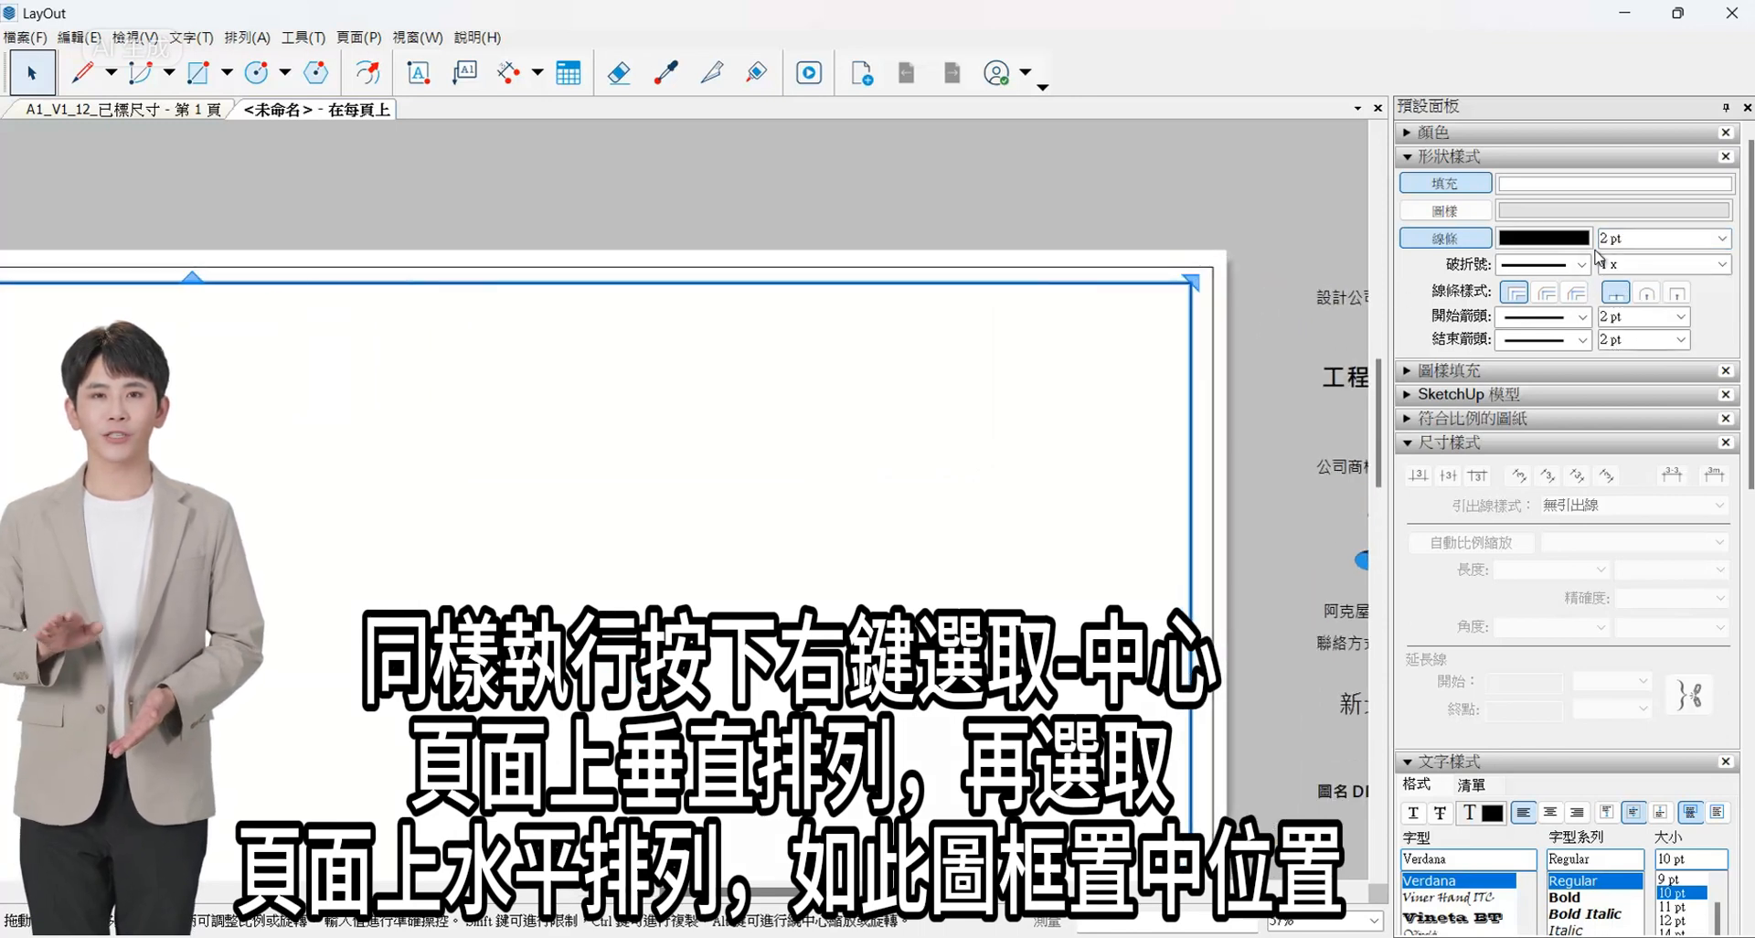
click(1196, 267)
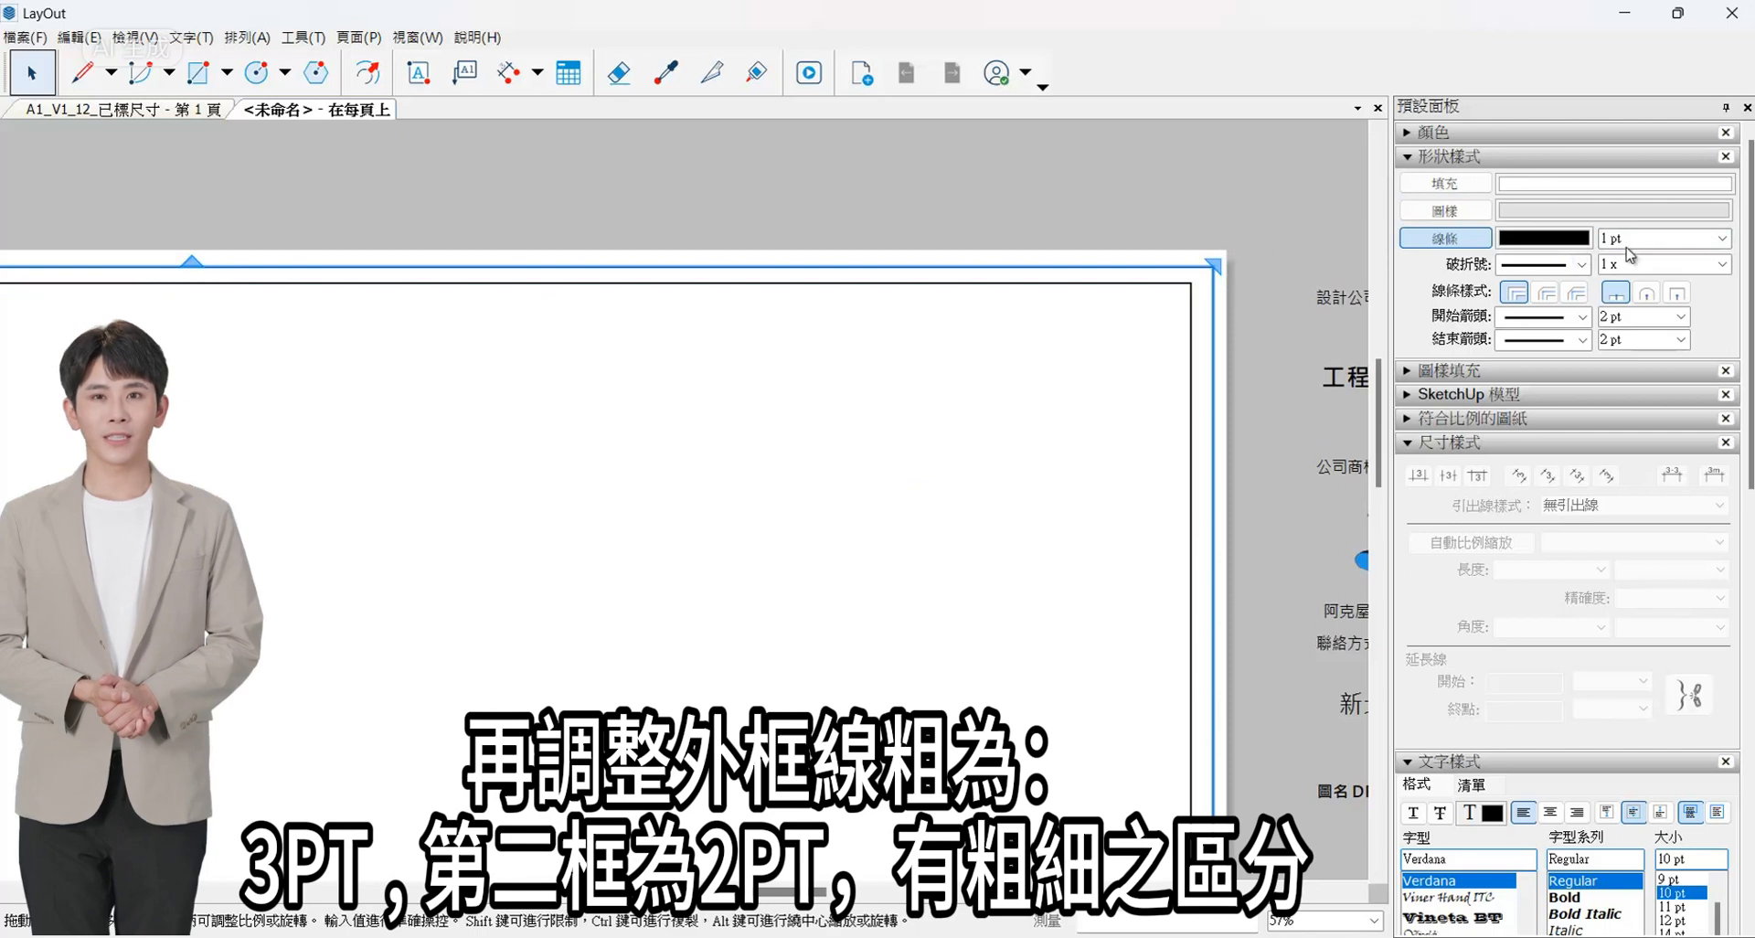
click(1314, 267)
scroll(1136, 375, down, 5)
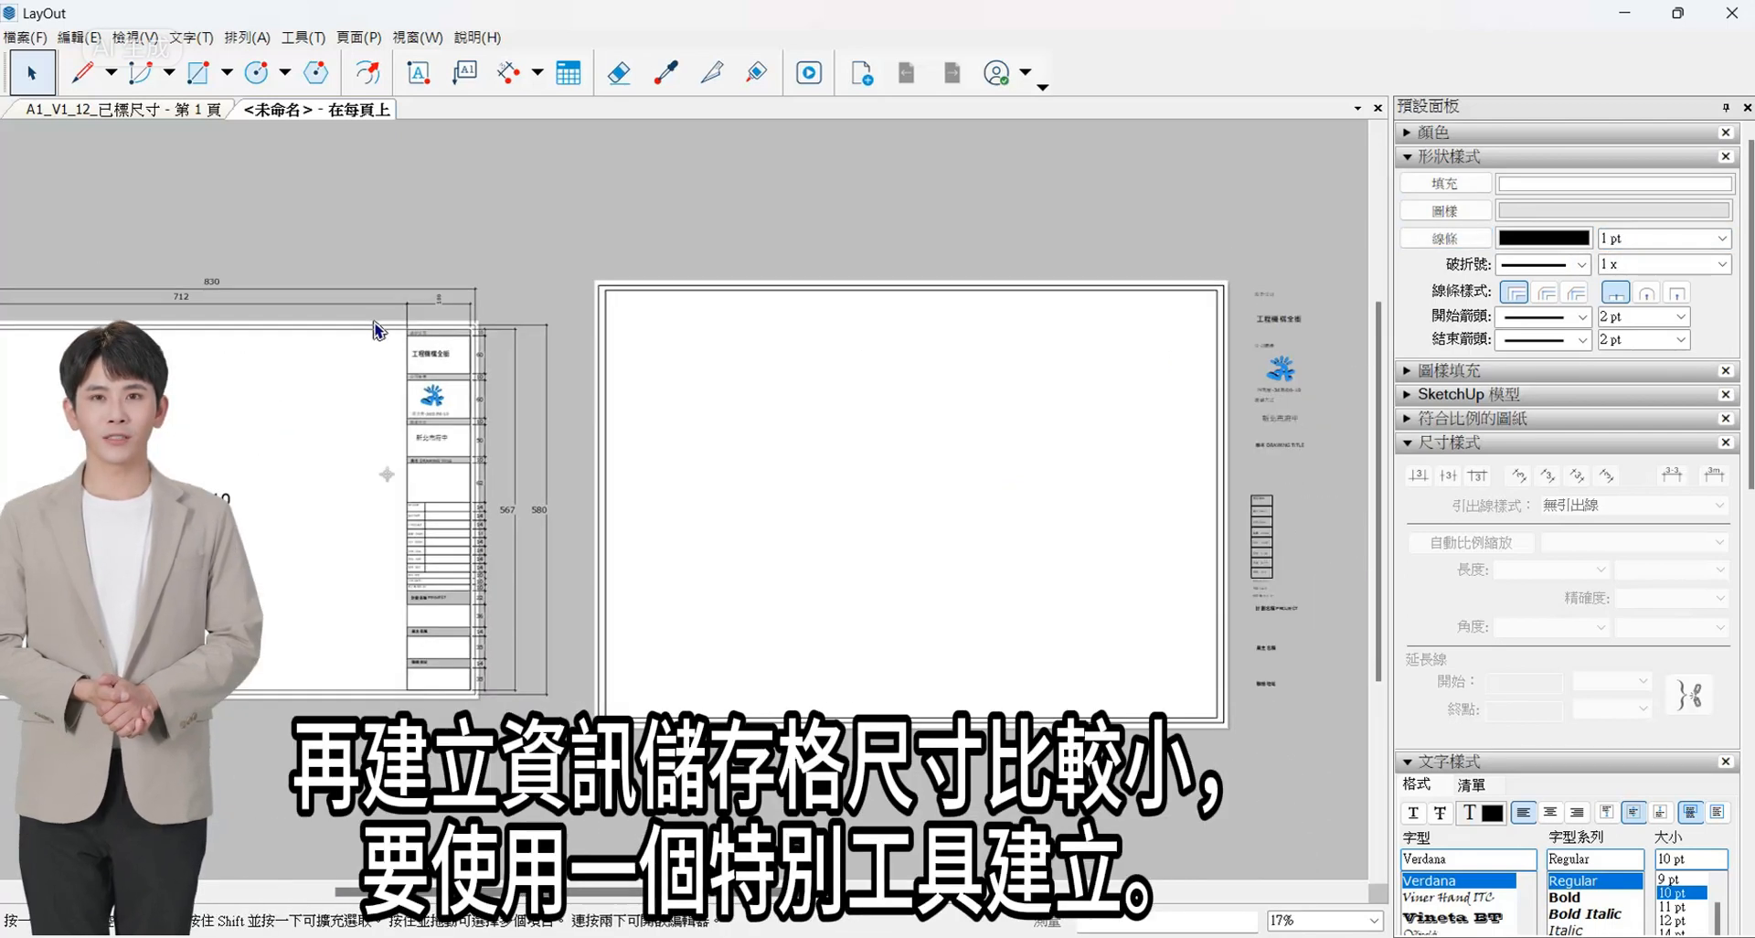
- Collapse the shape, dimension and text style sections and show the 直尺 page of the 000尺規_1 scrapbook
scroll(375, 329, up, 5)
scroll(690, 355, down, 5)
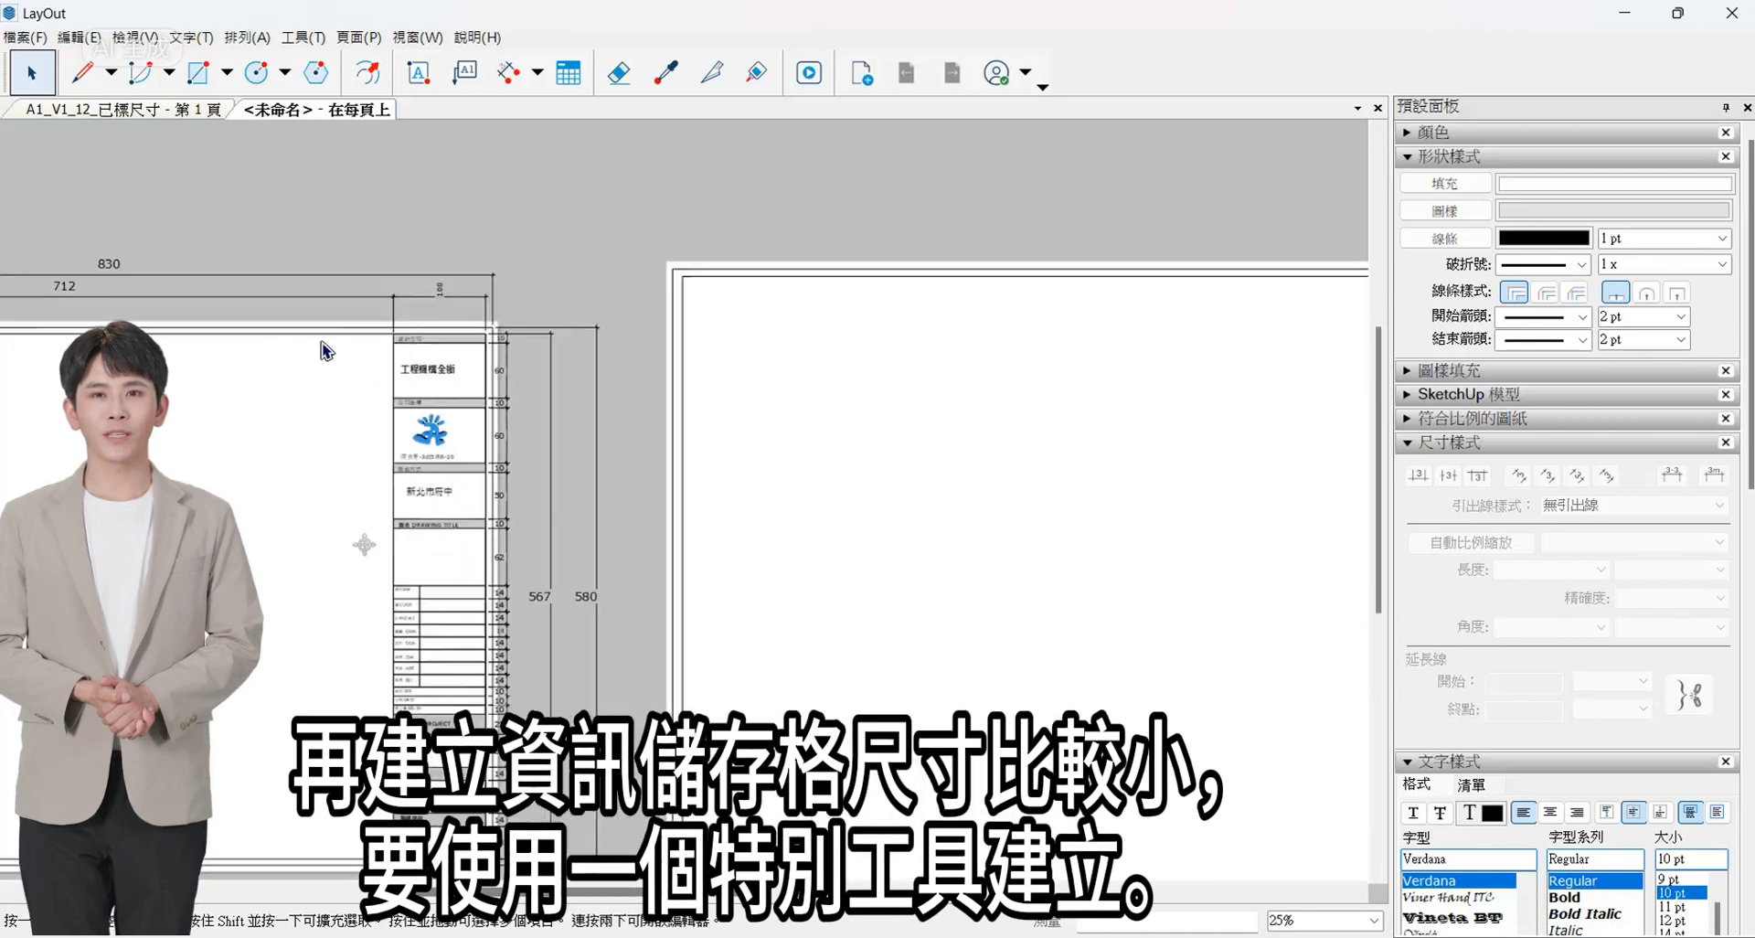
click(1419, 159)
click(1445, 253)
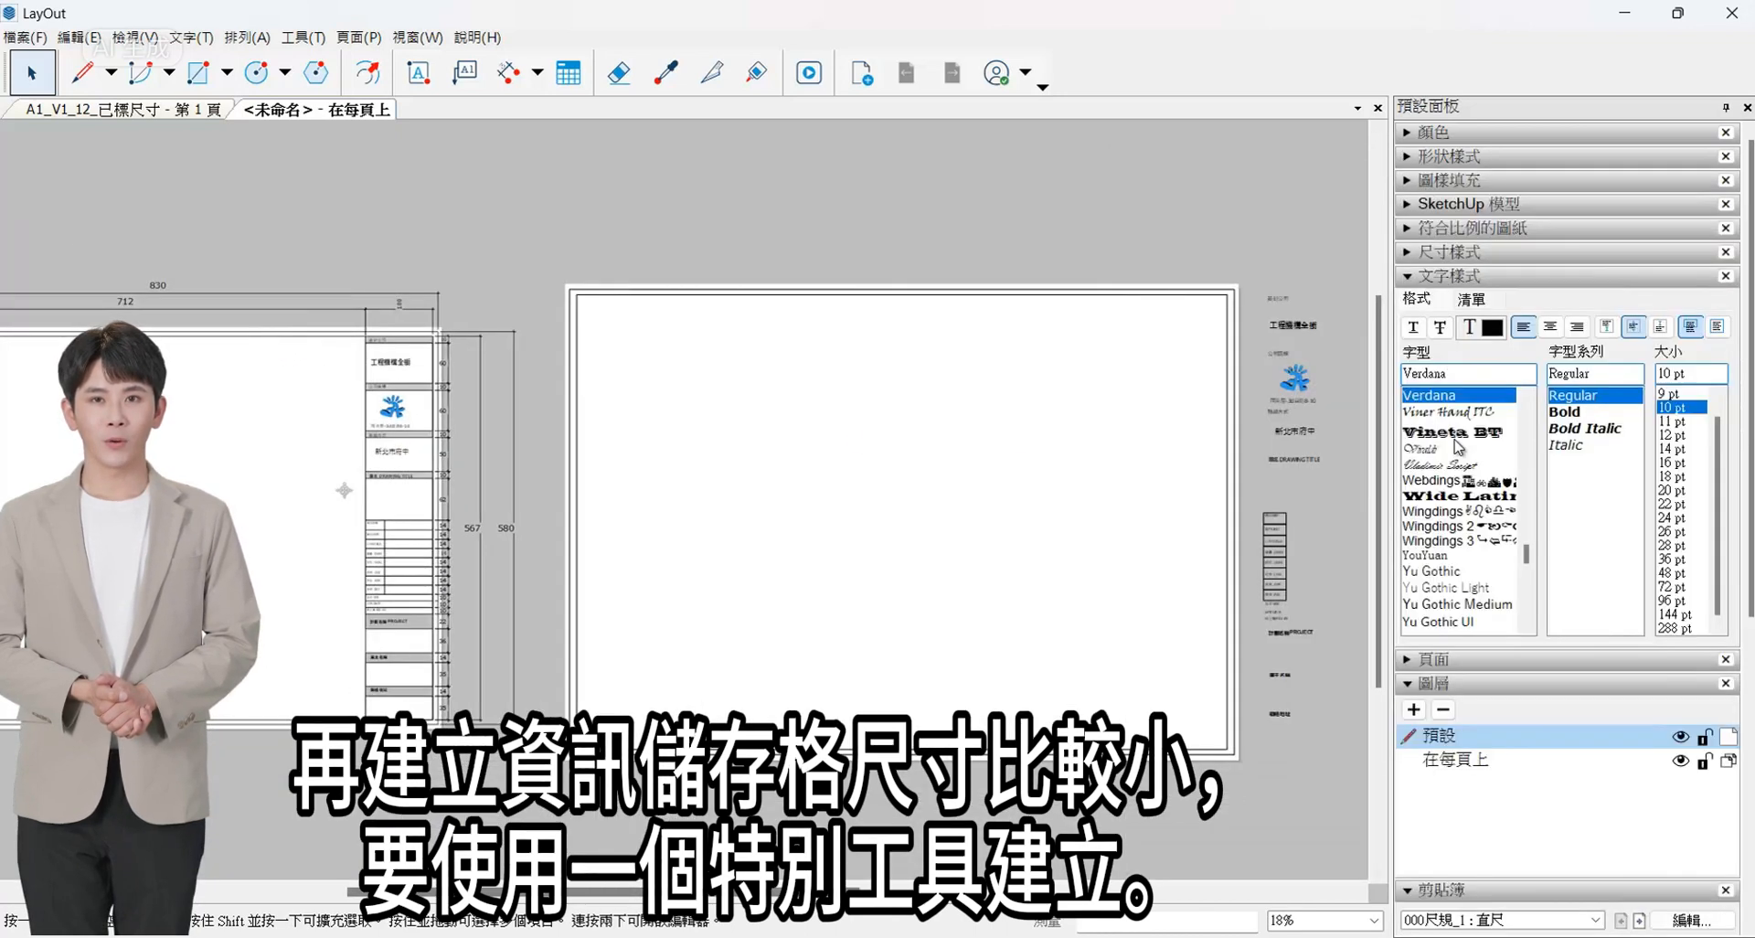
click(1436, 276)
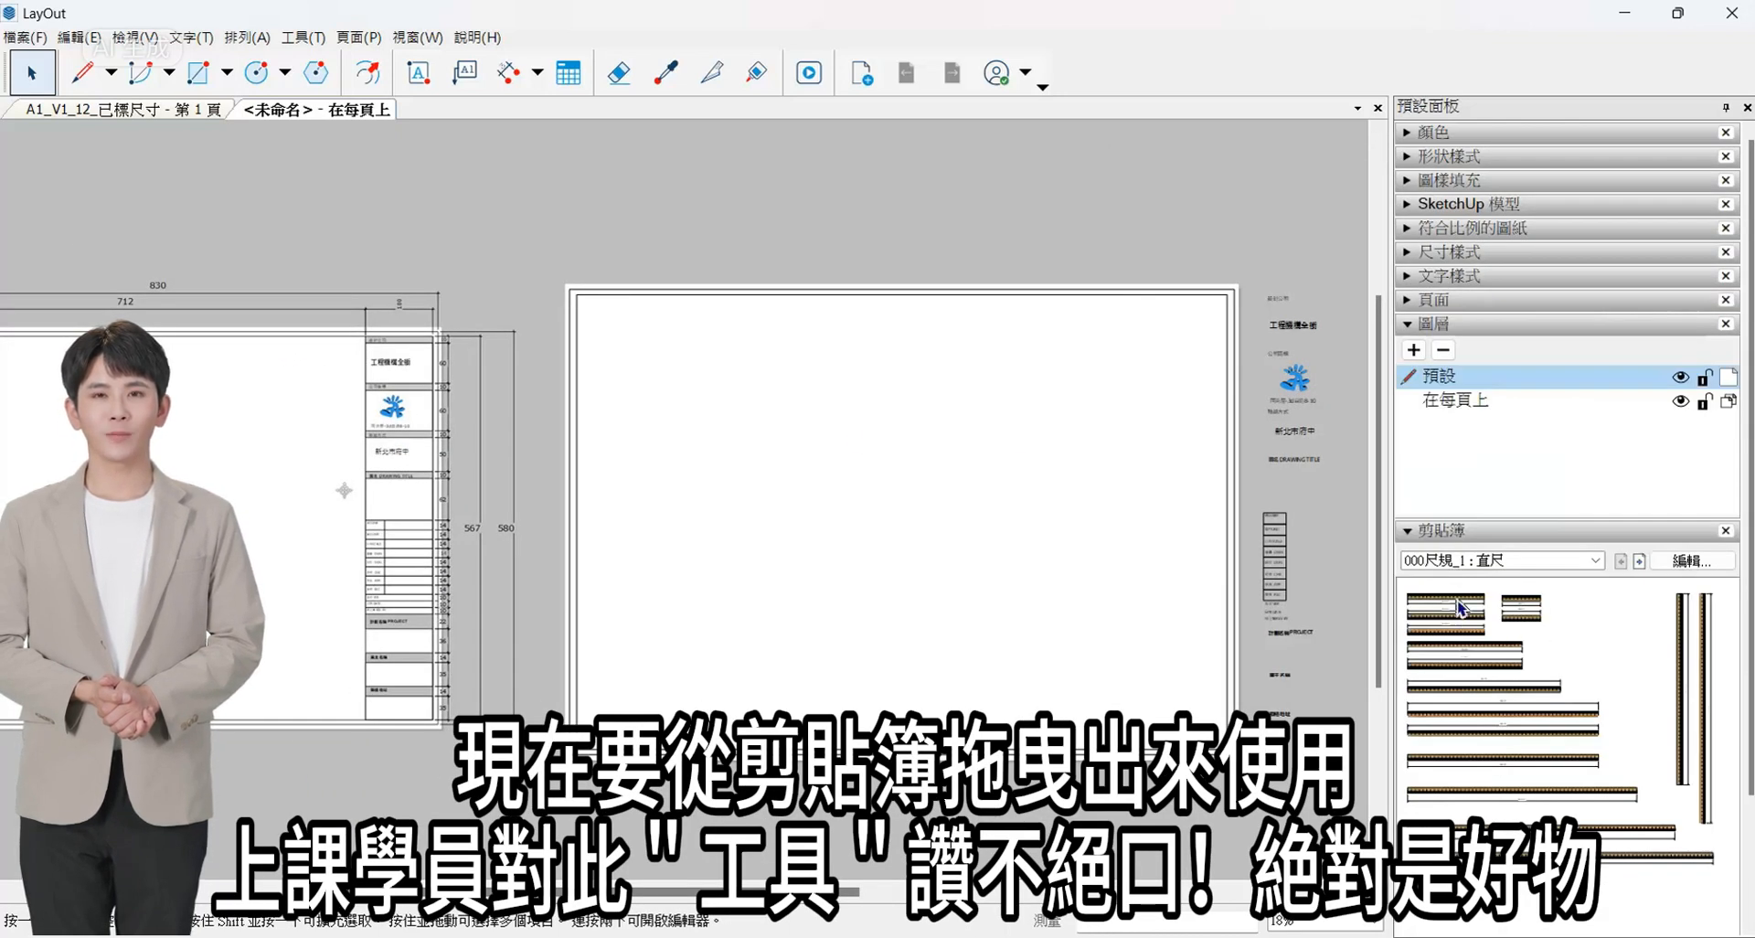
click(1561, 562)
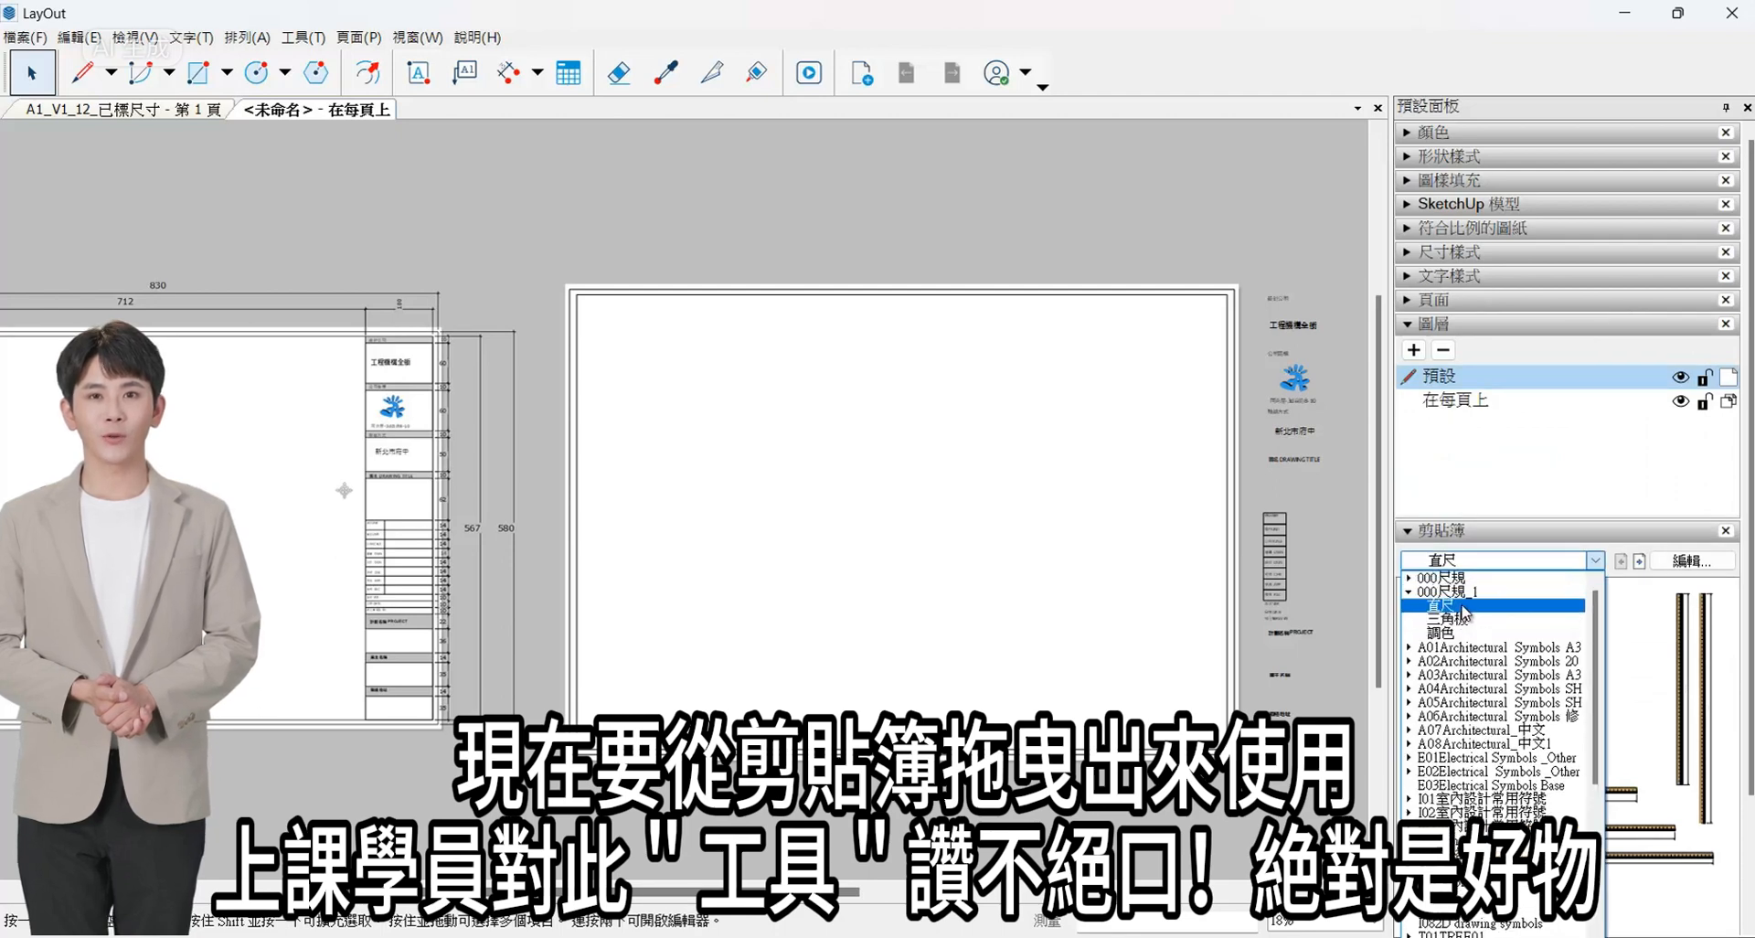
click(1461, 606)
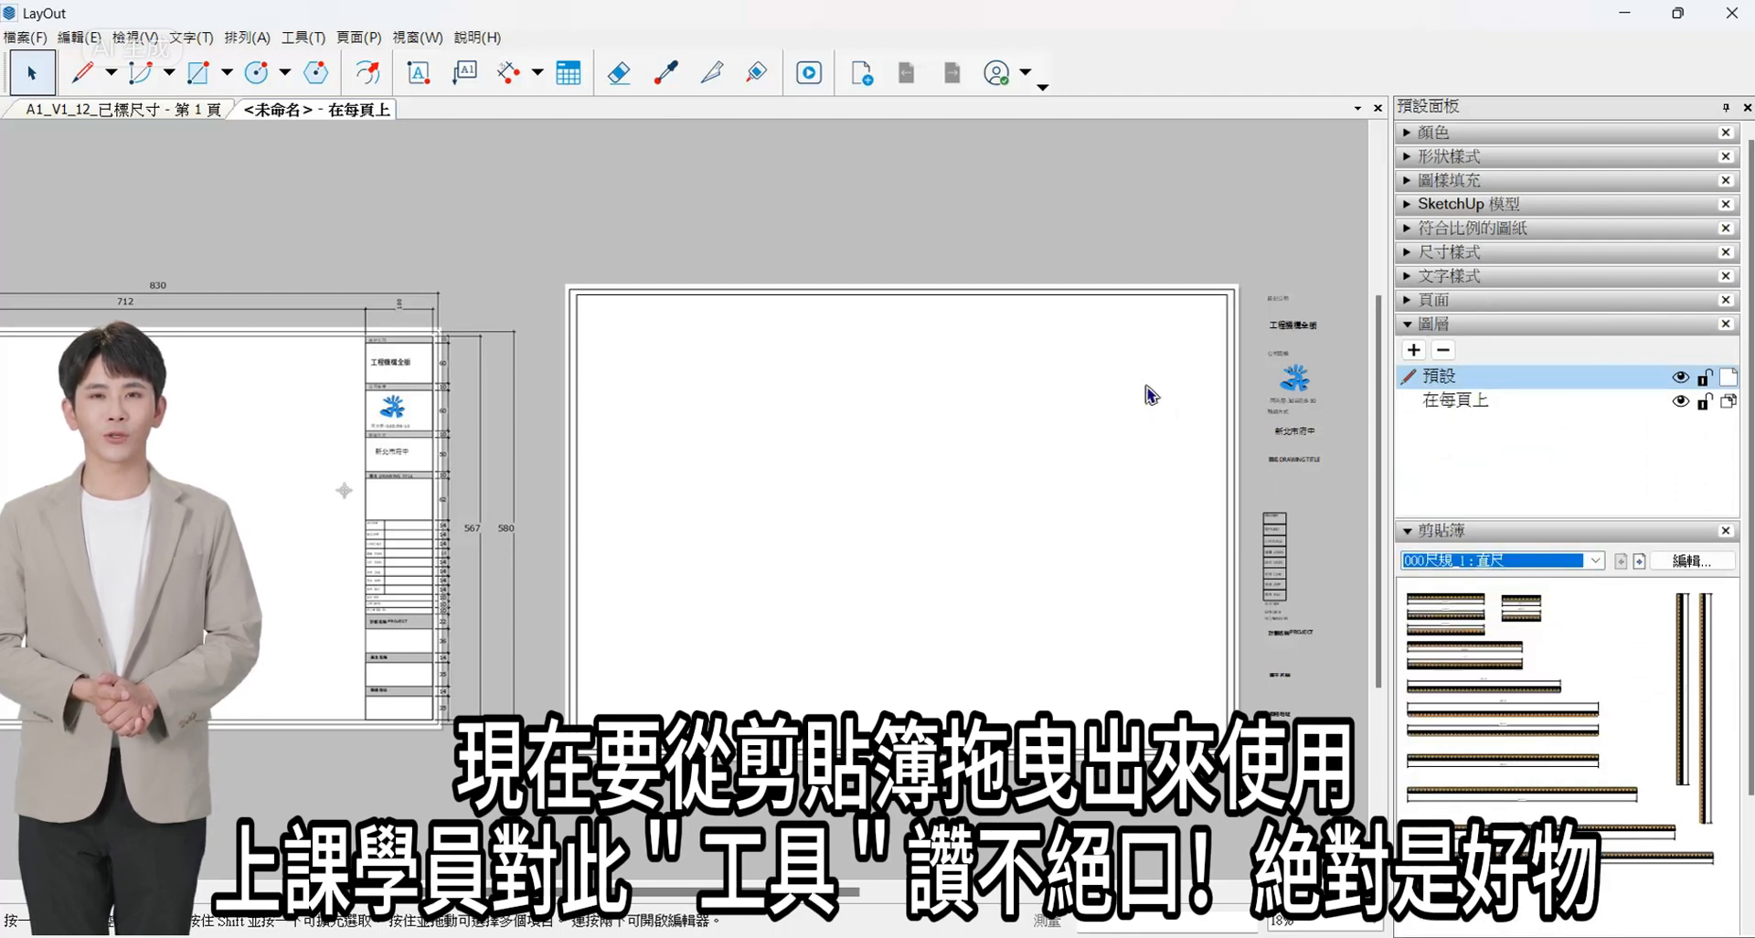
- Place a 20 cm ruler from the scrapbook on the sheet and a 10 cm ruler at the frame's upper-right corner
drag(1461, 605, 1148, 387)
scroll(1145, 379, up, 3)
drag(1470, 647, 1265, 327)
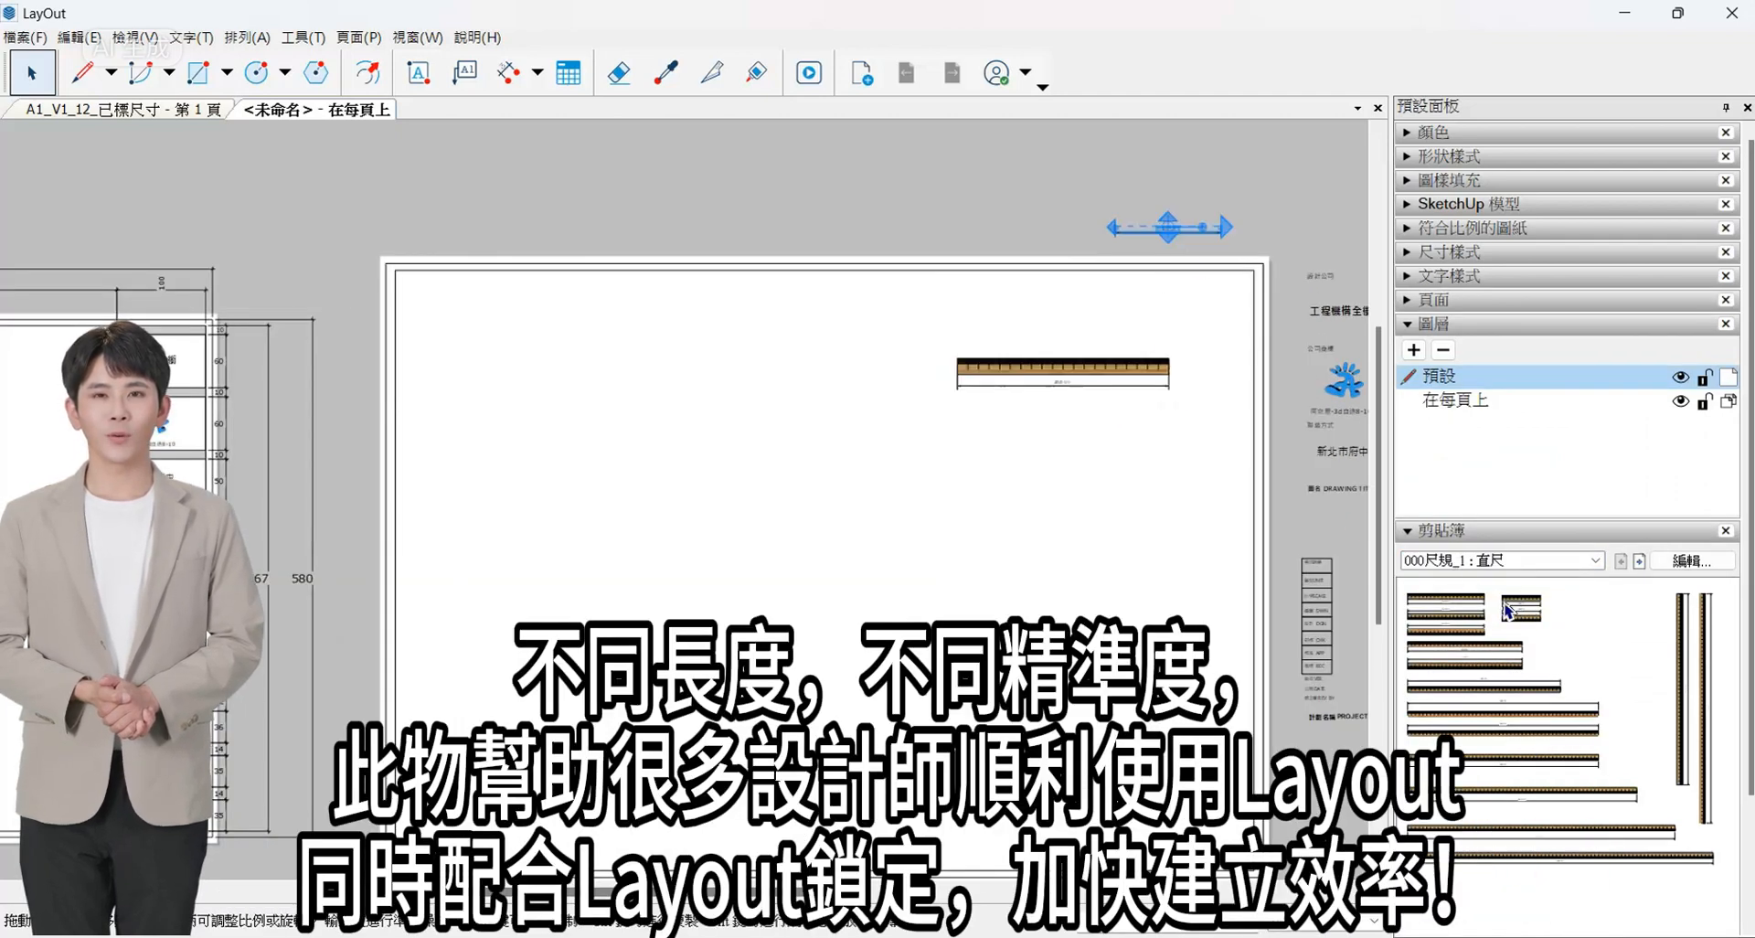
scroll(1198, 331, up, 2)
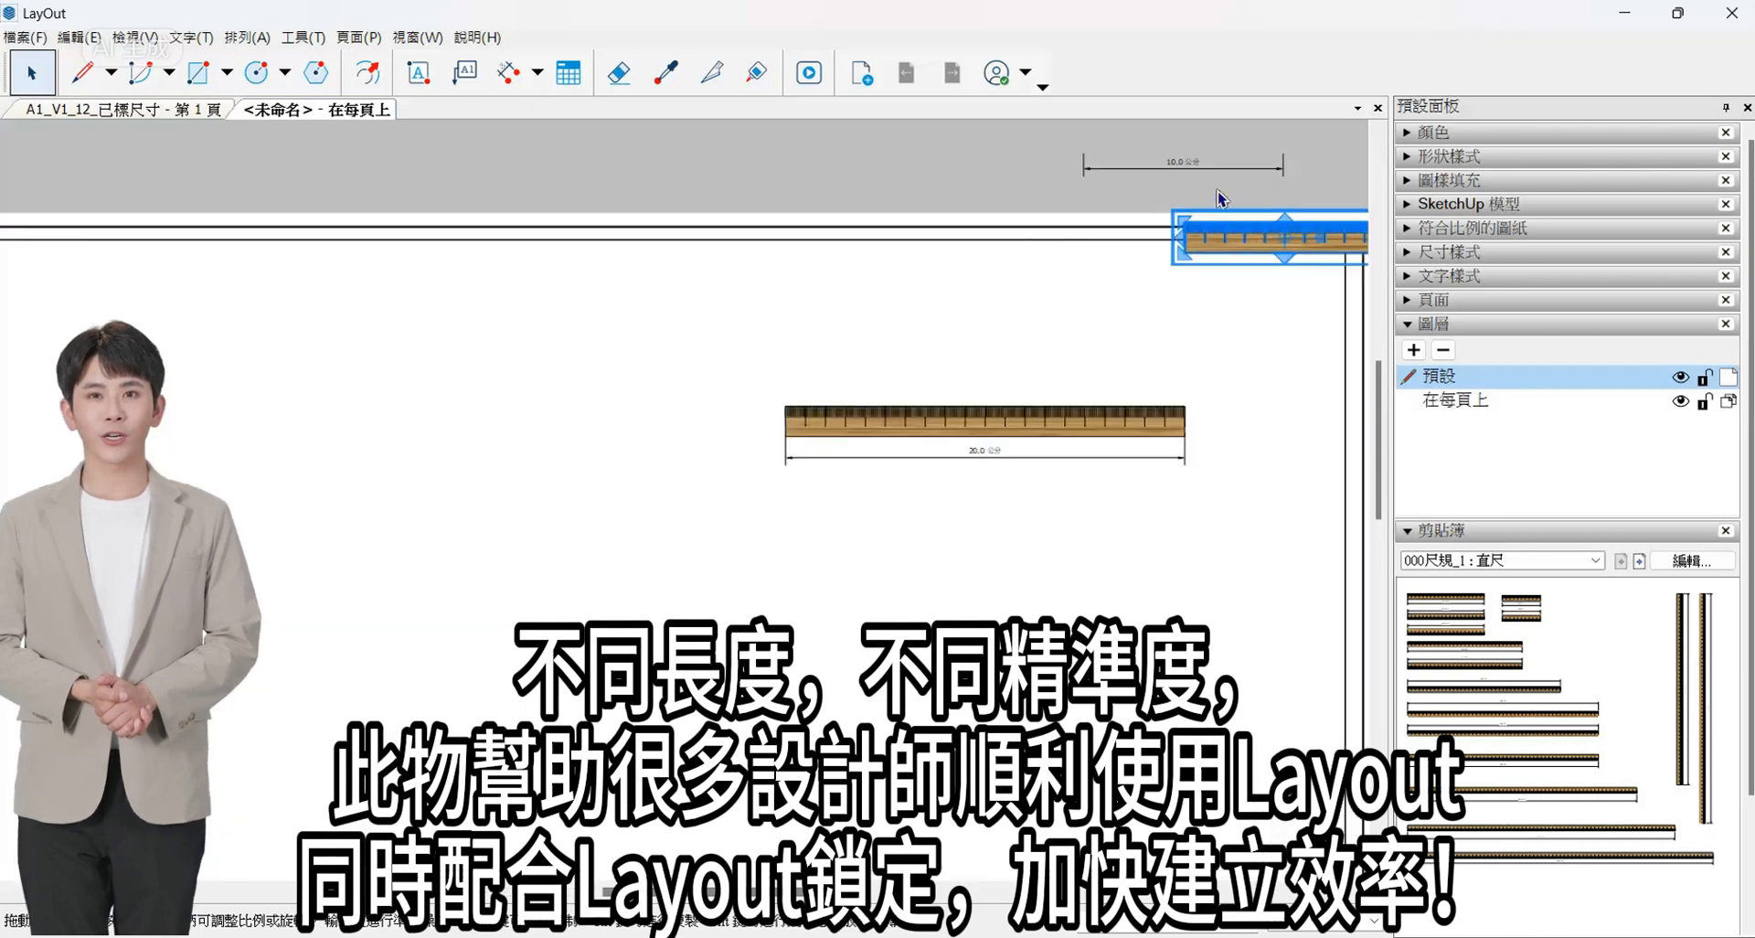
scroll(1221, 195, up, 2)
- Move the 20 cm ruler with its dimension off the sheet, above its top edge
scroll(1053, 430, down, 2)
drag(993, 476, 750, 167)
scroll(706, 377, down, 3)
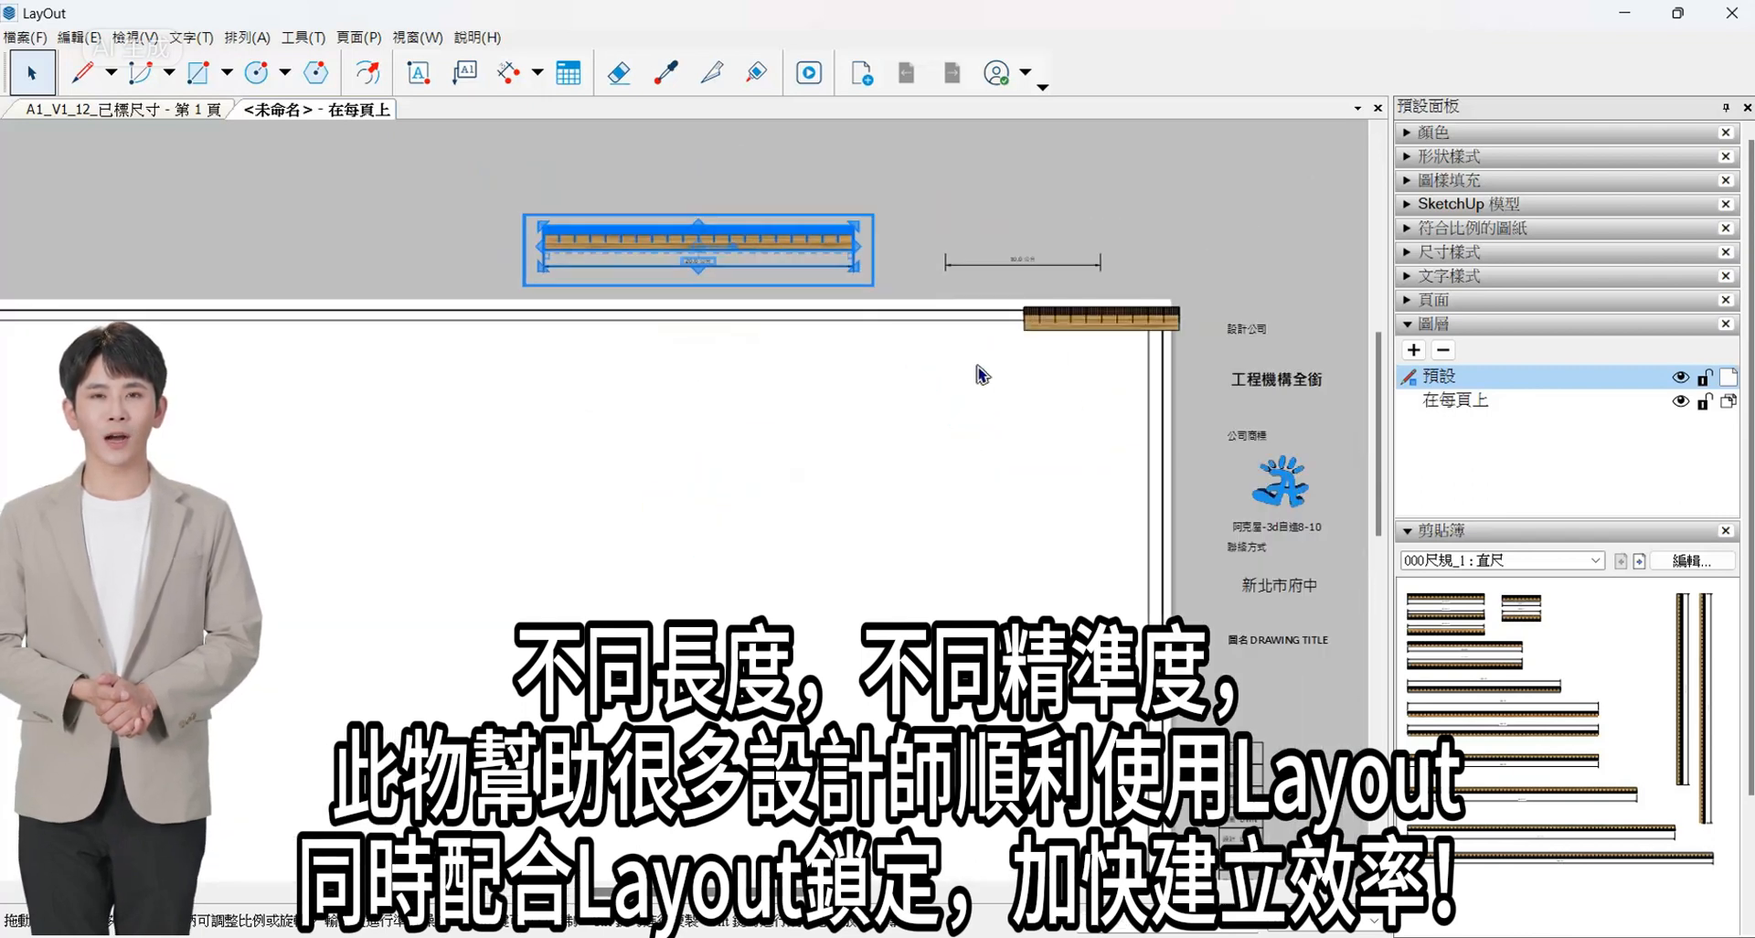
- Rotate the 10 cm ruler half a turn so its graduations face down into the frame
scroll(1074, 329, up, 2)
click(1223, 302)
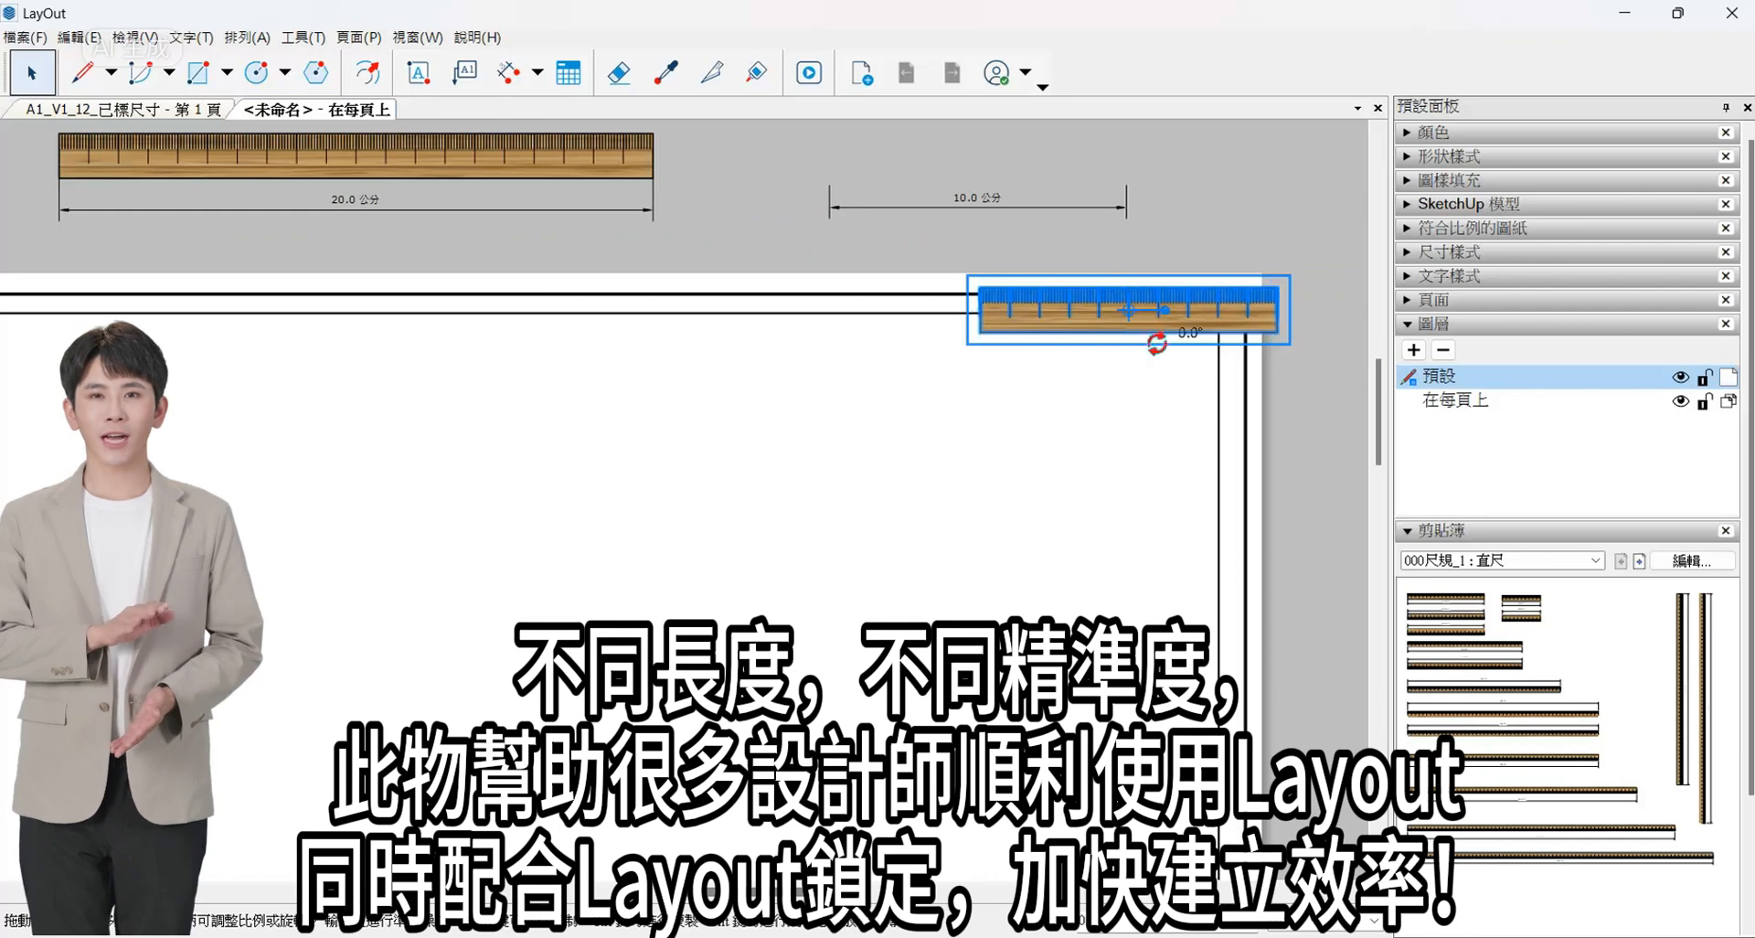
drag(1061, 382, 782, 287)
scroll(1261, 310, up, 3)
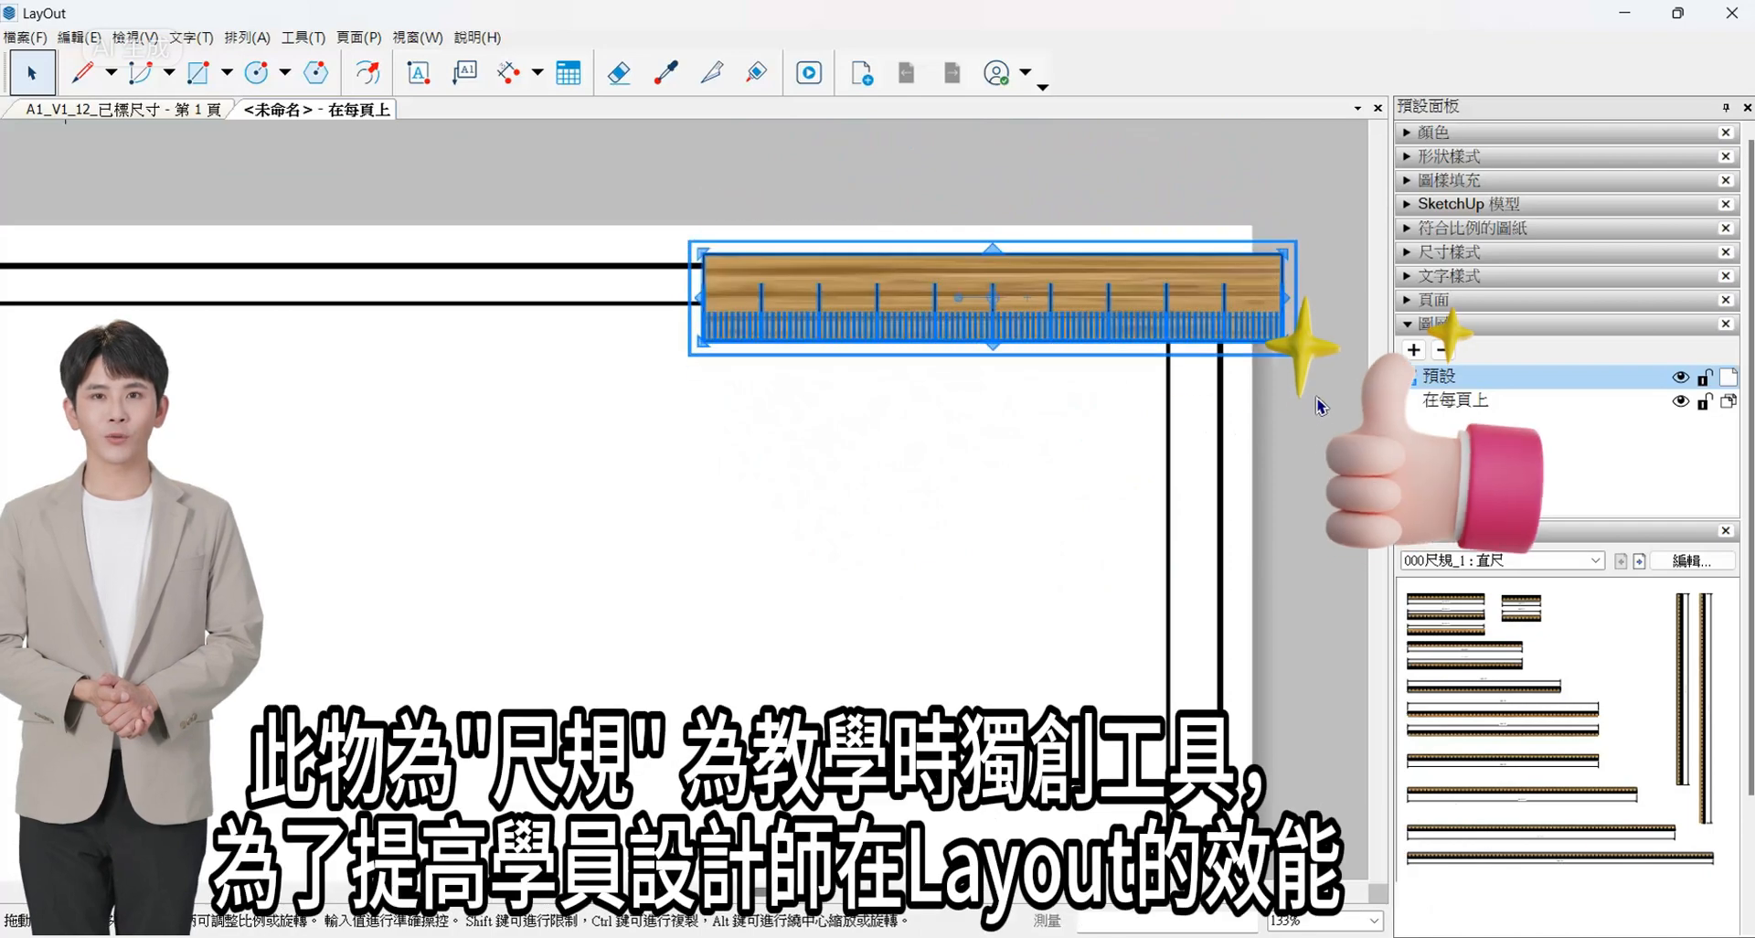
- Move the 10 cm ruler so its lower-right corner snaps to the inner frame's upper-right corner
scroll(1320, 402, up, 1)
click(1320, 402)
click(1246, 315)
drag(1247, 316, 1199, 258)
scroll(1067, 319, up, 3)
scroll(1200, 259, down, 3)
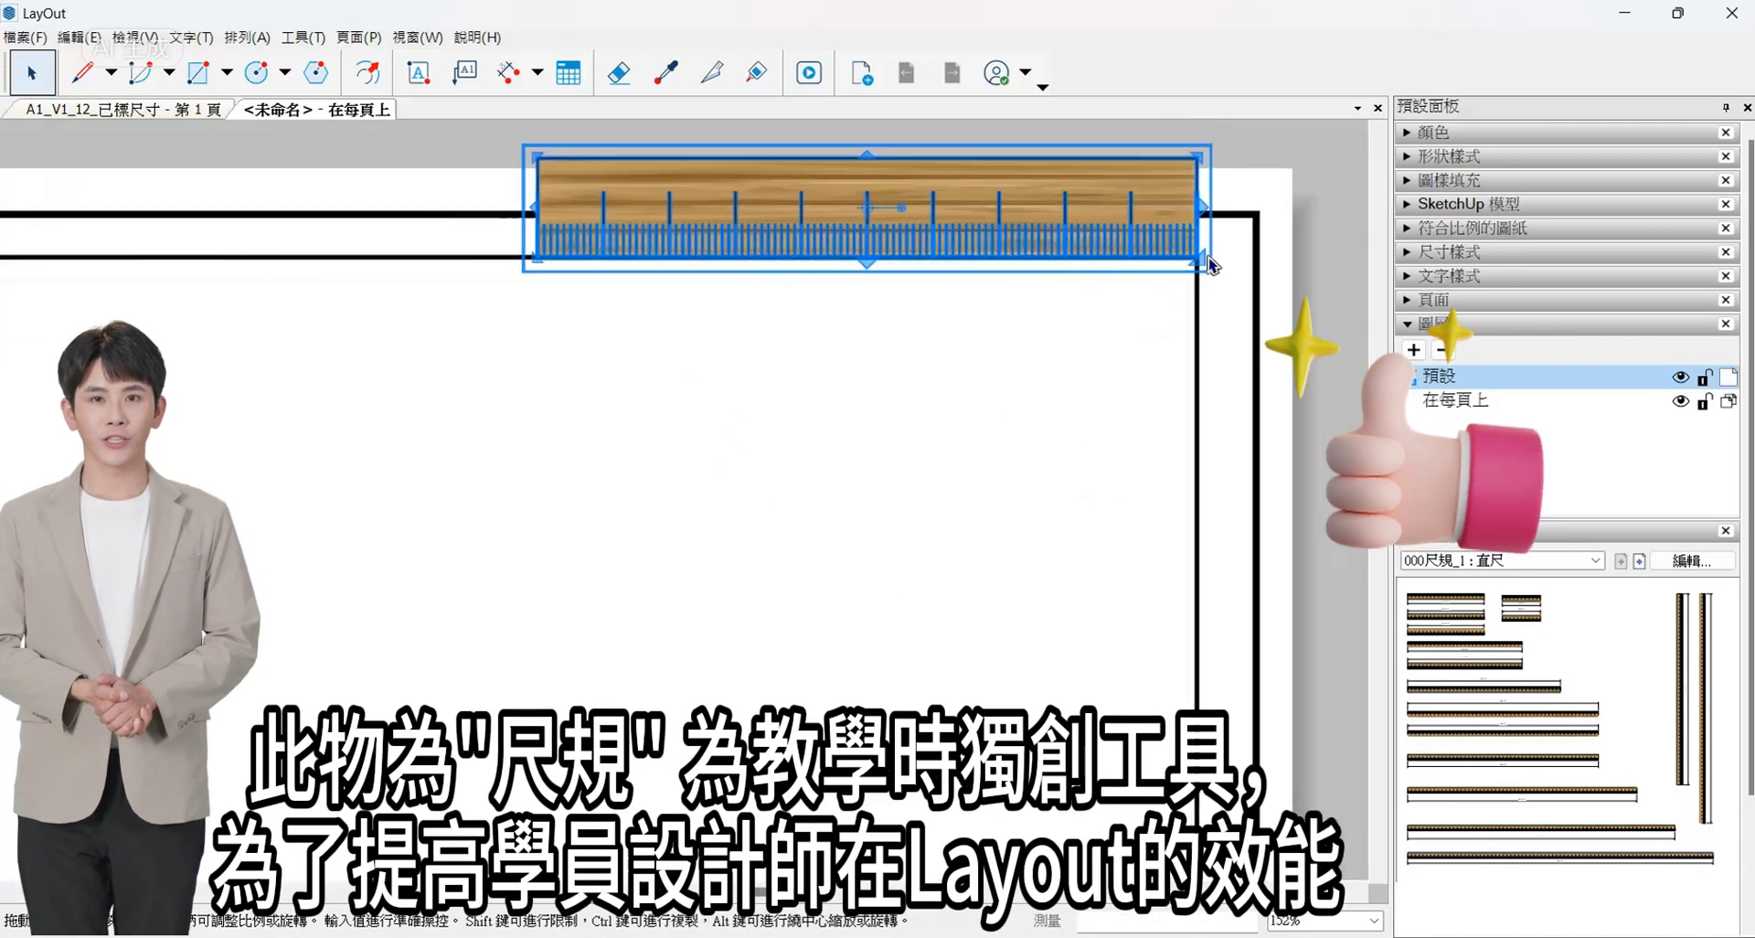
- Draw a rectangle about 50 mm wide and 17 mm high from the inner frame's upper-right corner, directly below the 10 cm ruler
scroll(1208, 263, down, 4)
key(r)
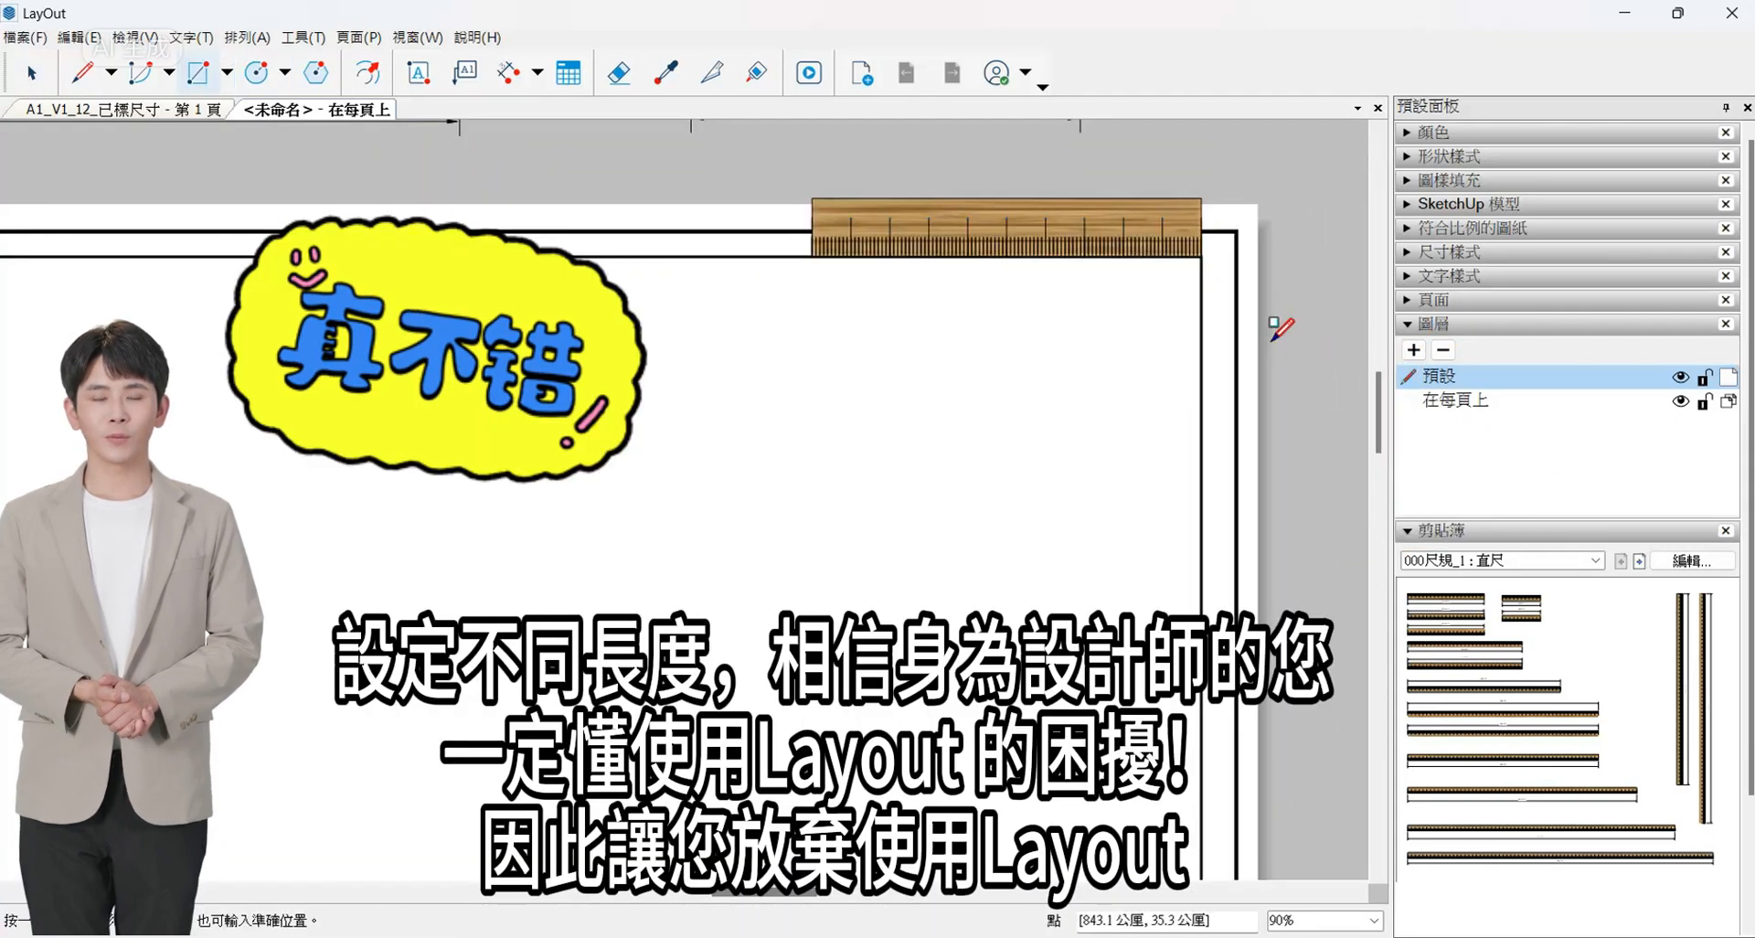
drag(1200, 257, 1005, 322)
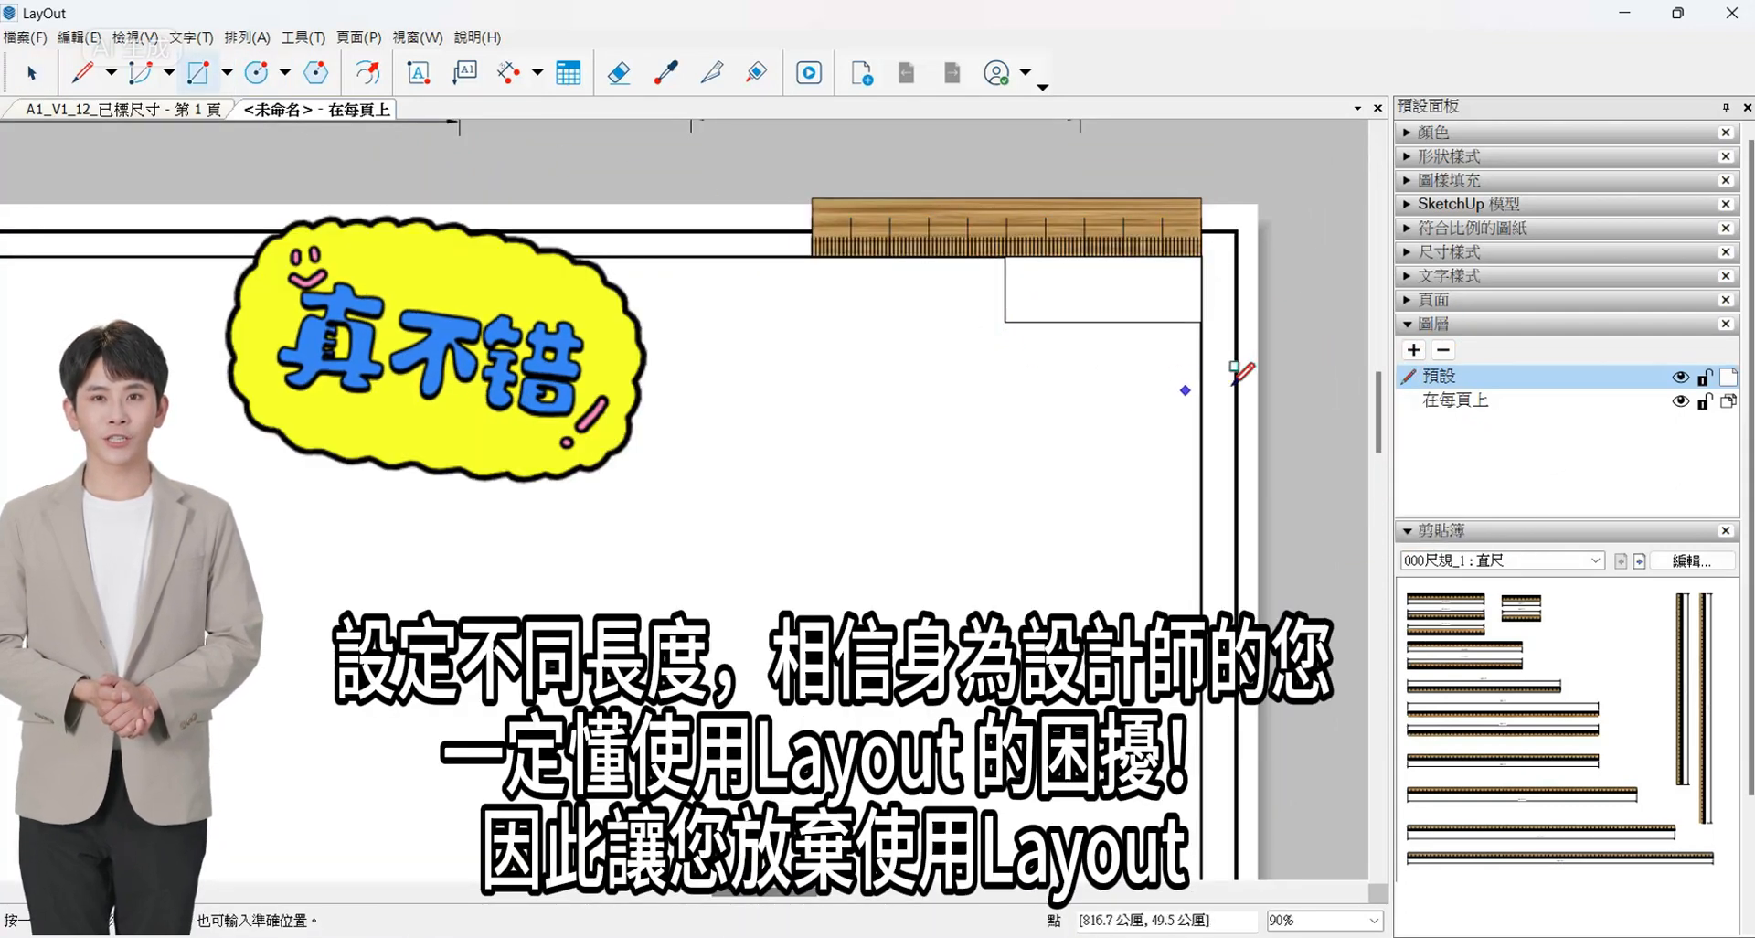
- Move the 20 cm ruler onto the sheet, ungroup it from its dimension and delete the dimension
scroll(1240, 373, down, 2)
key(space)
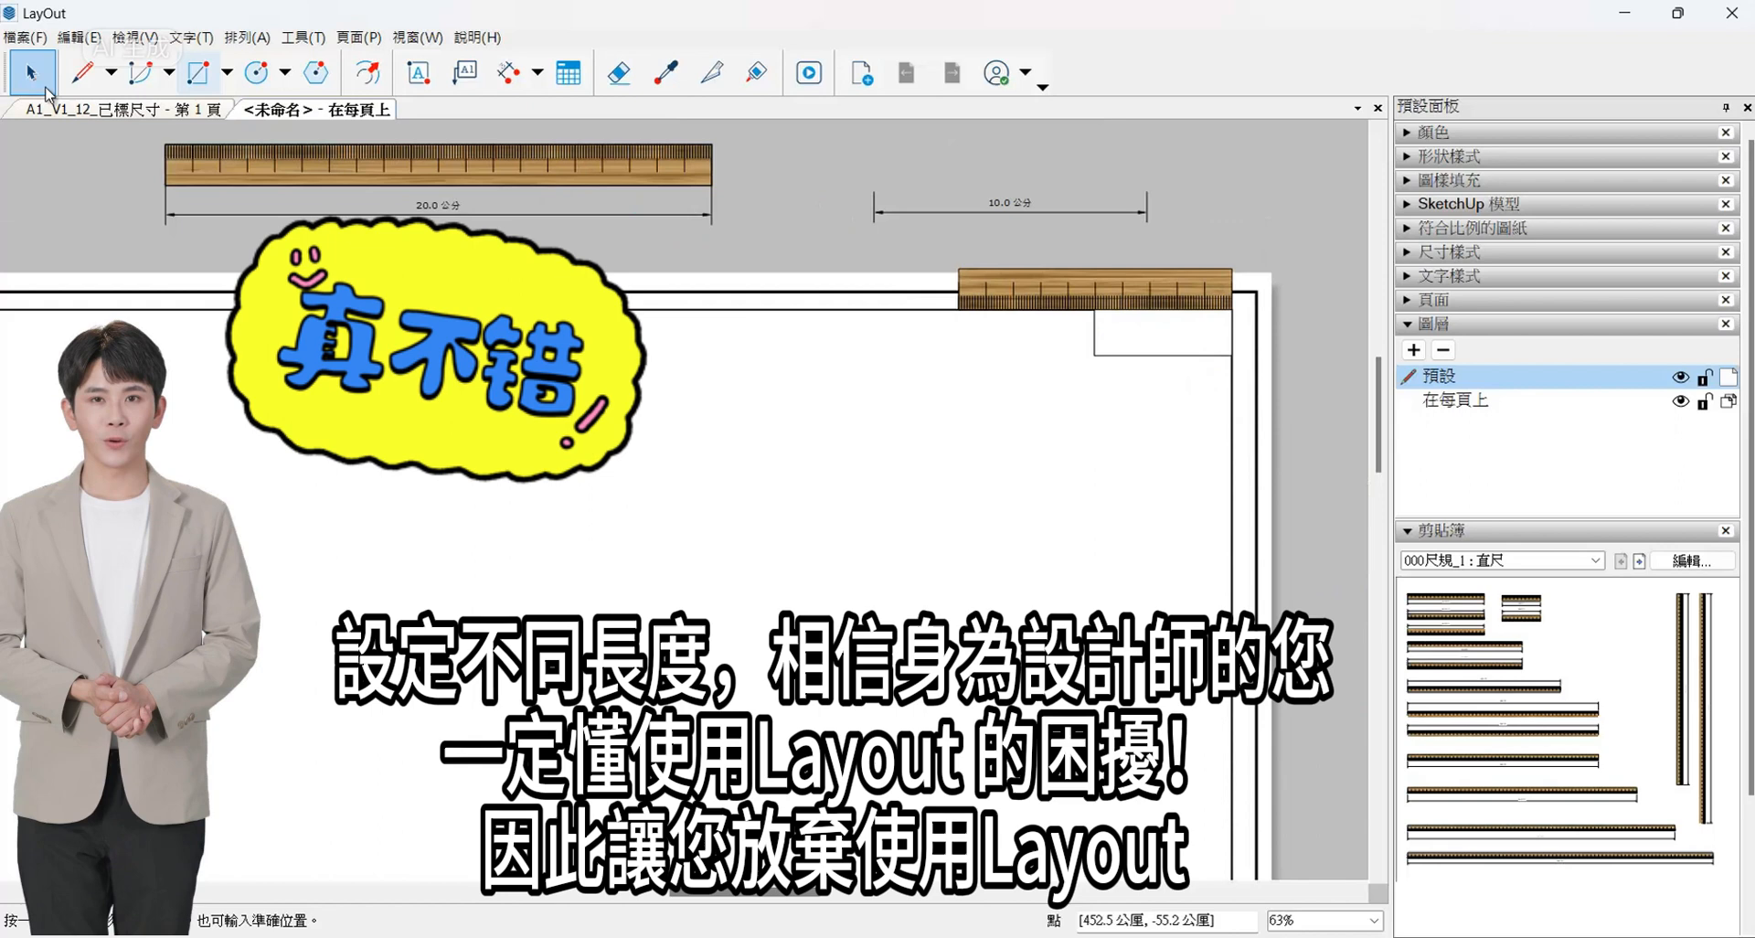
click(457, 199)
drag(458, 199, 585, 504)
right_click(651, 488)
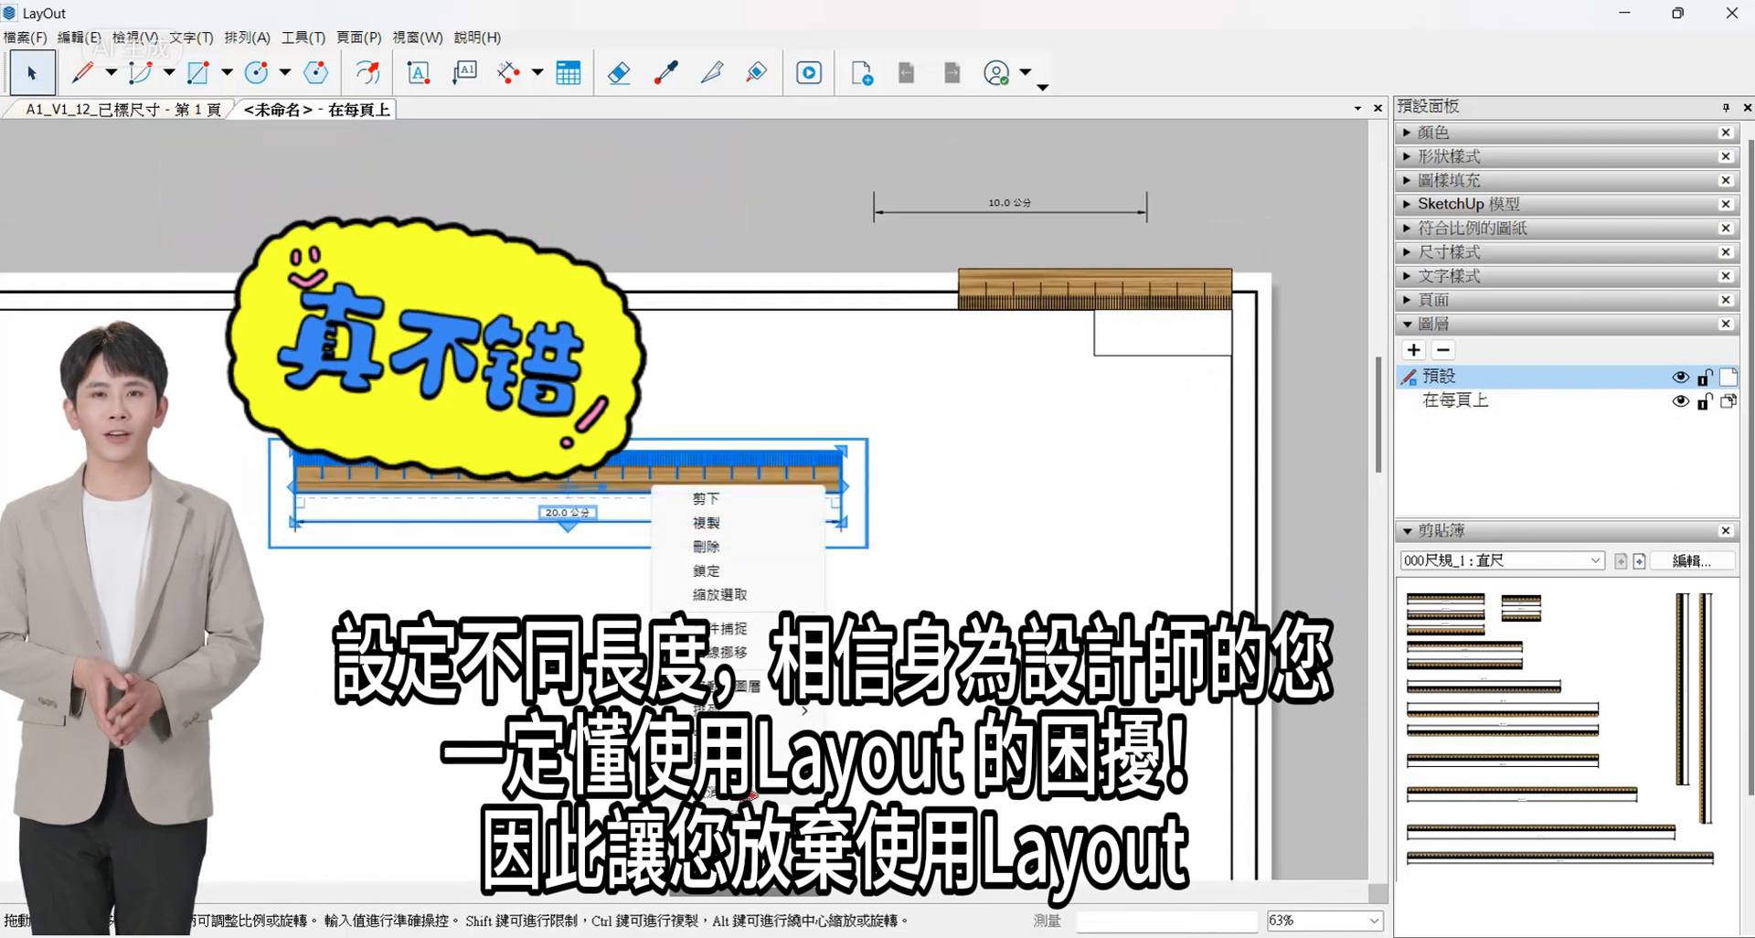
click(750, 795)
click(807, 519)
key(Delete)
scroll(789, 473, up, 2)
- Rotate the 20 cm ruler upright so its graduations face right
click(804, 469)
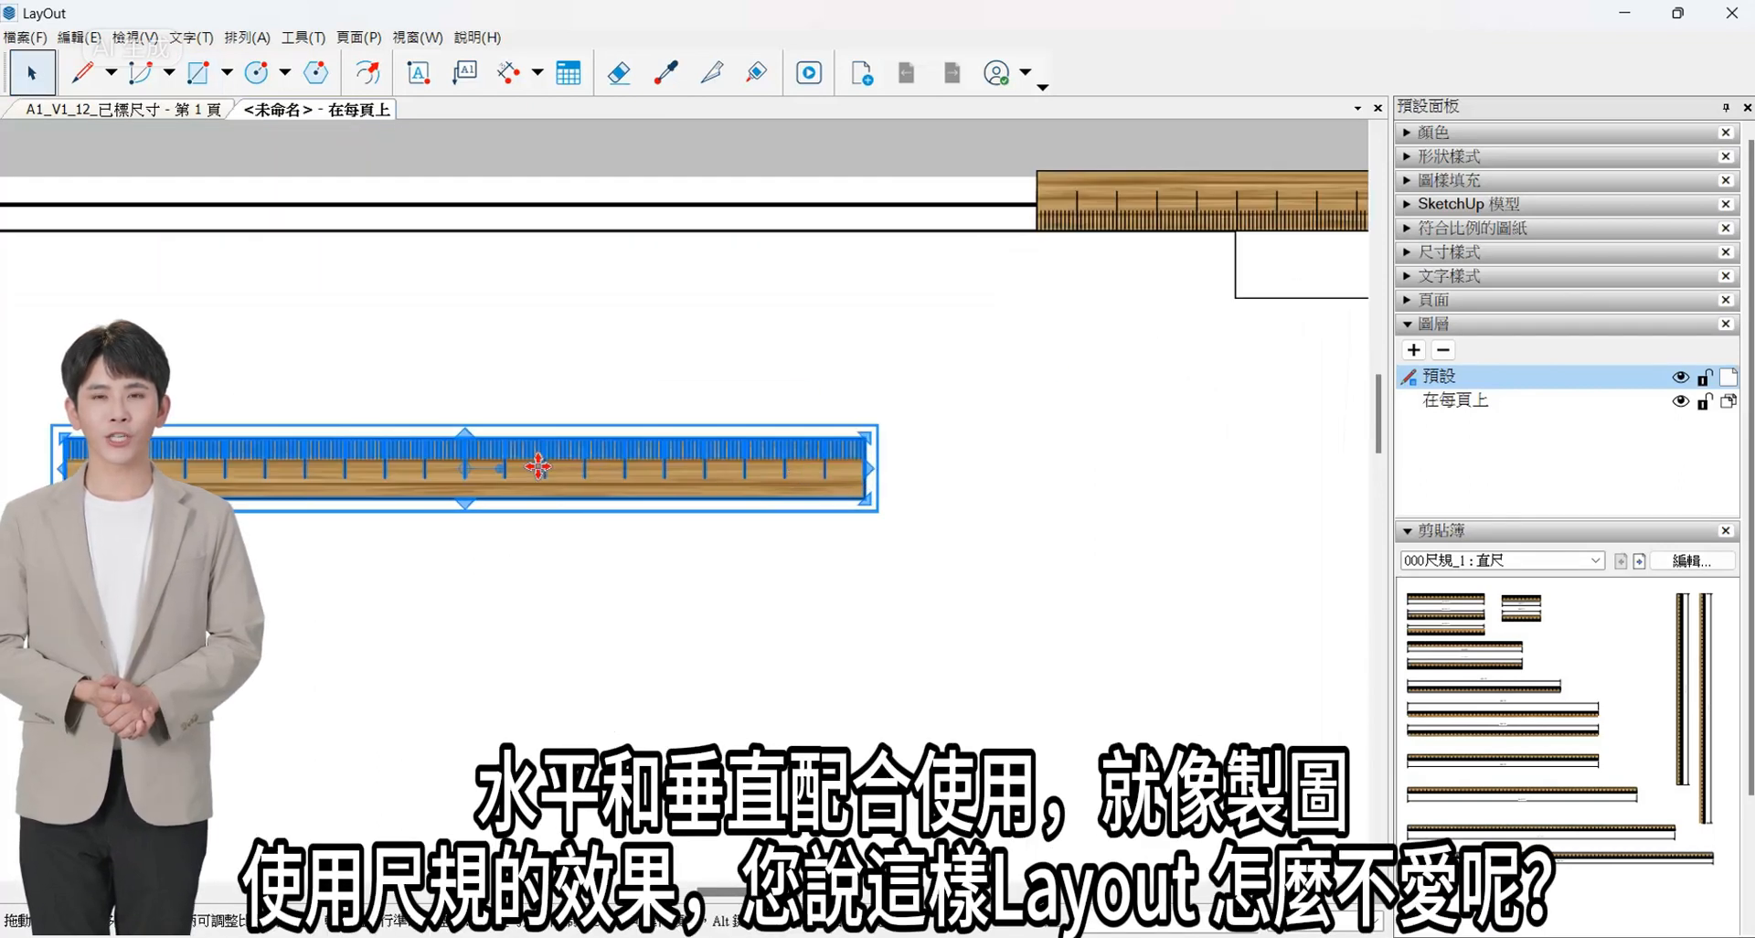
drag(501, 468, 478, 348)
scroll(596, 638, down, 2)
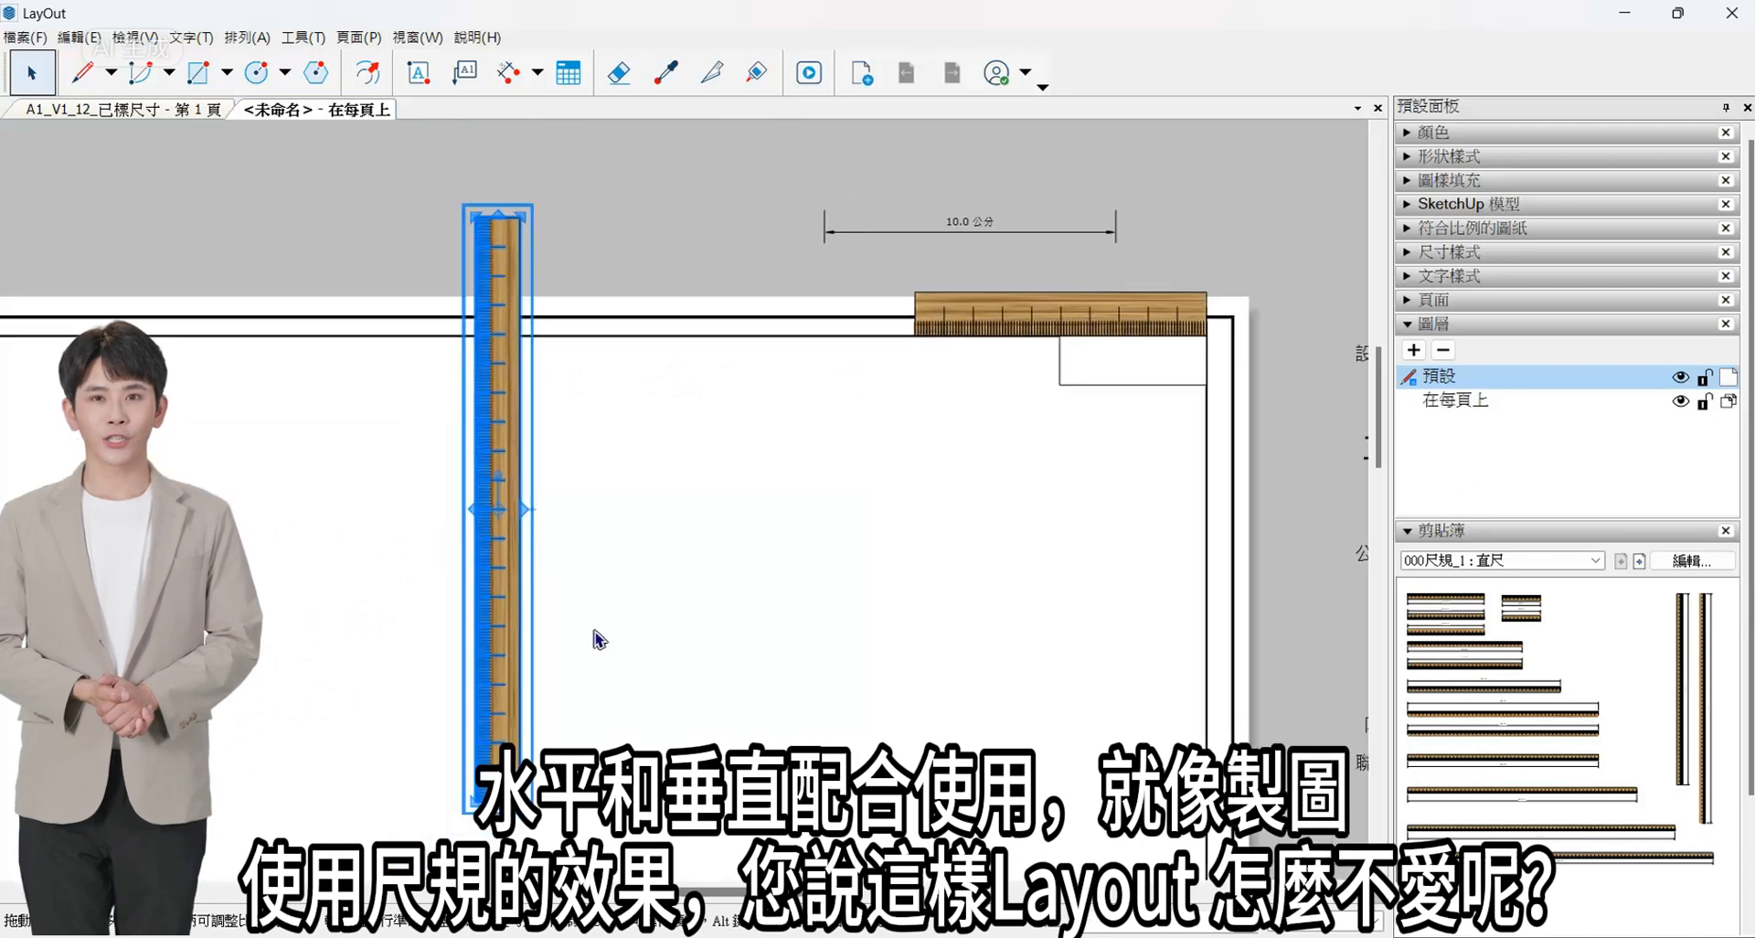
scroll(594, 634, down, 2)
scroll(539, 530, up, 2)
drag(518, 534, 519, 709)
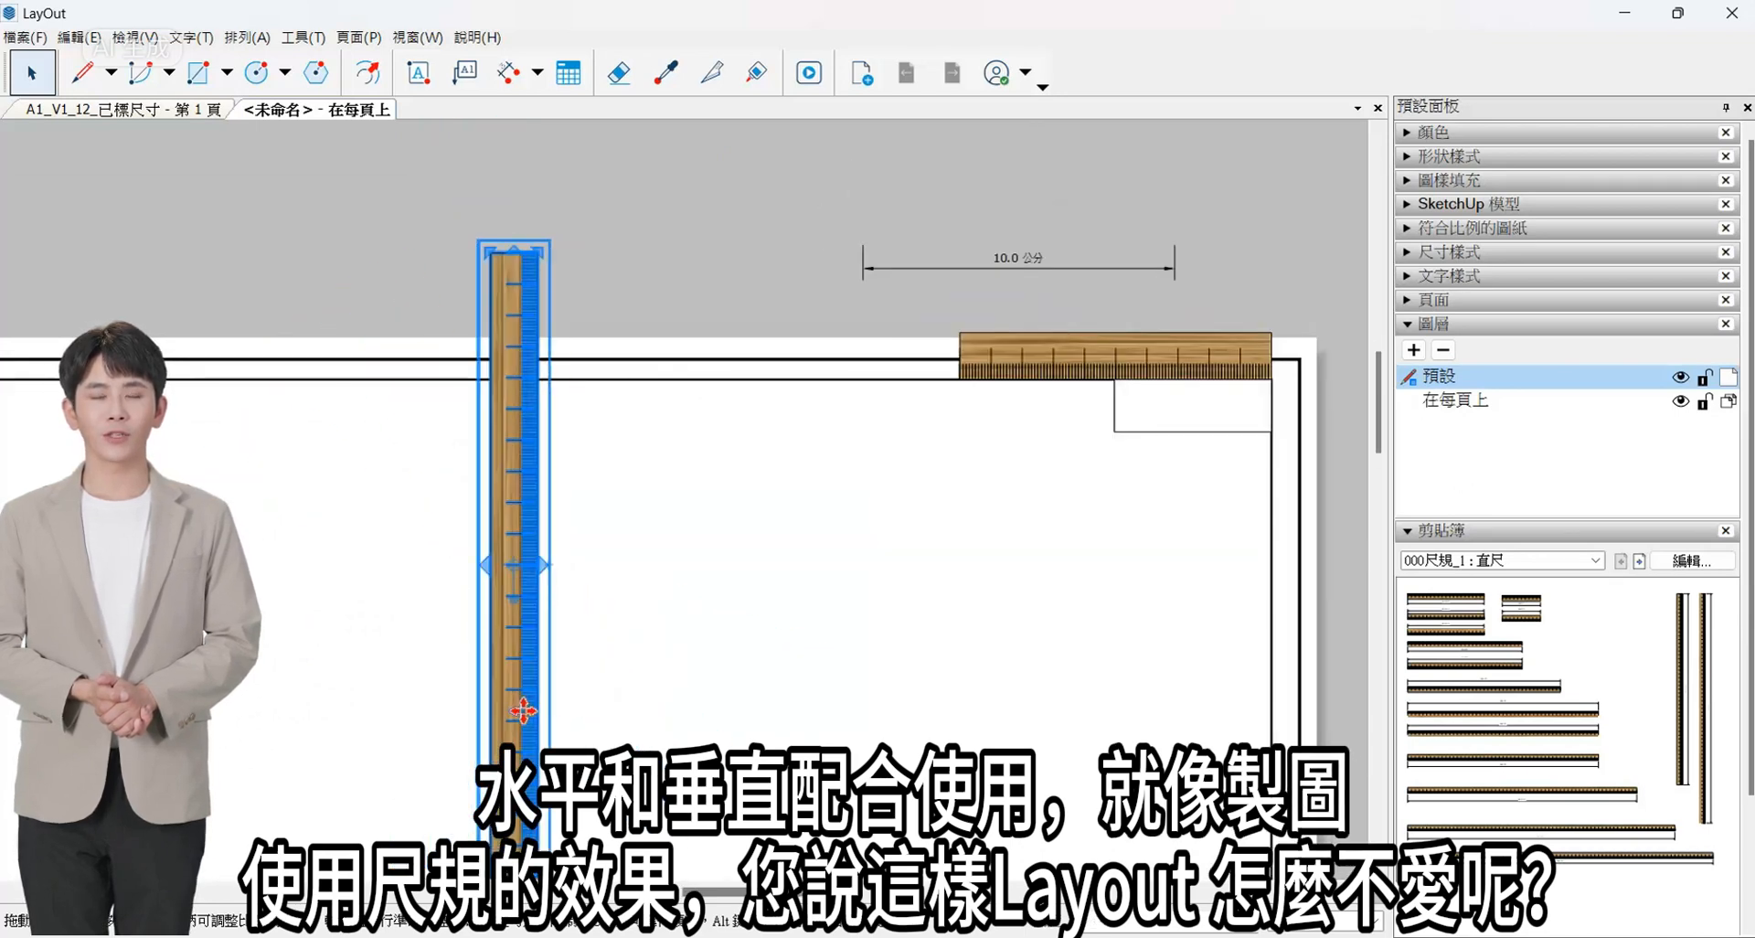
- Move the vertical ruler so its upper-right corner snaps to the 10 cm ruler's lower-left corner on the inner frame line
scroll(532, 240, up, 3)
scroll(487, 297, down, 1)
drag(487, 297, 1172, 581)
scroll(1190, 552, up, 4)
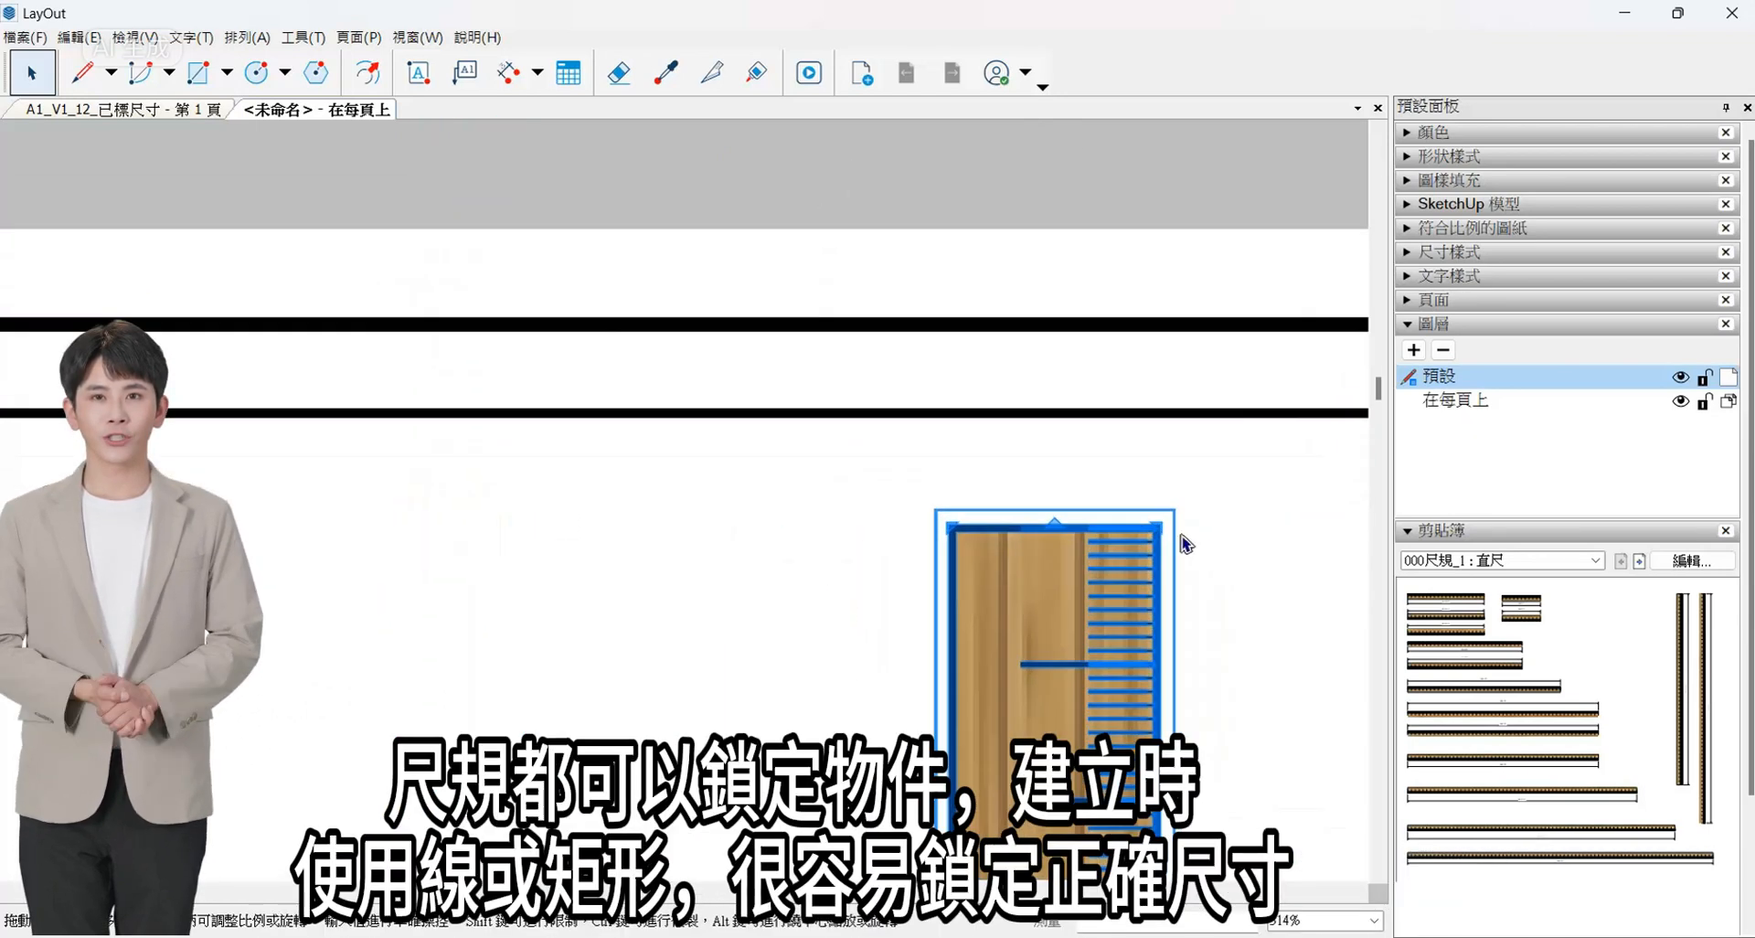
scroll(951, 556, down, 1)
drag(1095, 536, 1301, 444)
scroll(1368, 462, up, 5)
scroll(1221, 442, down, 6)
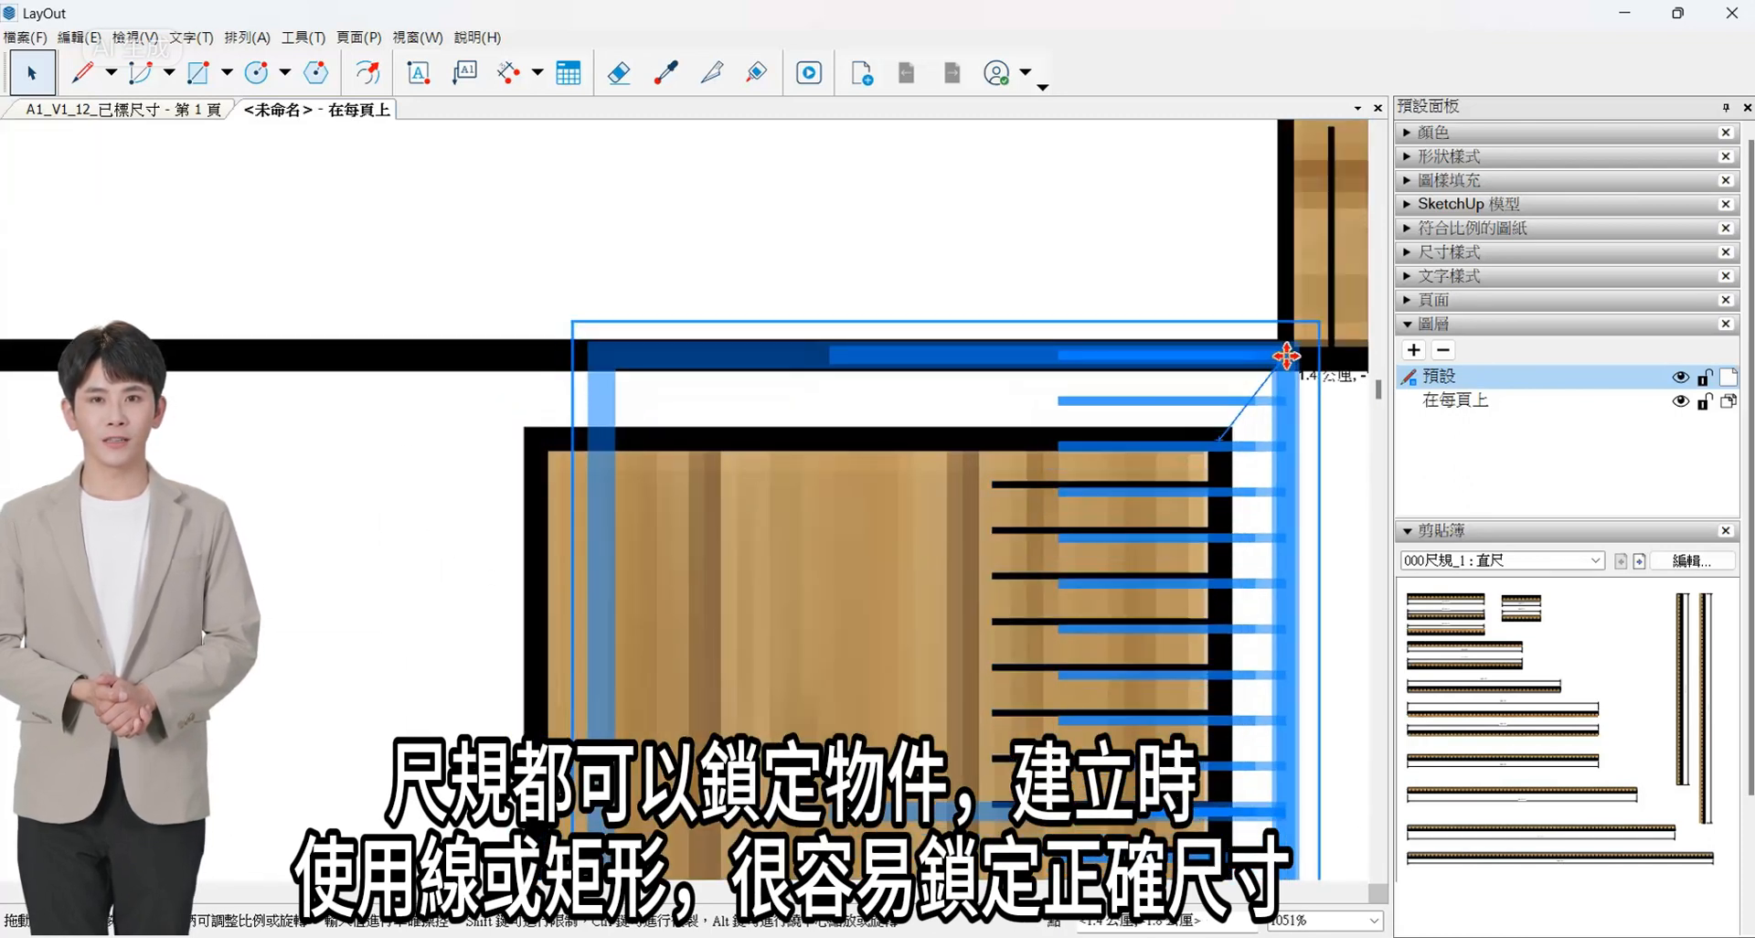
- Move the small rectangle into the corner where the two rulers meet and widen it to 100 mm
click(1166, 475)
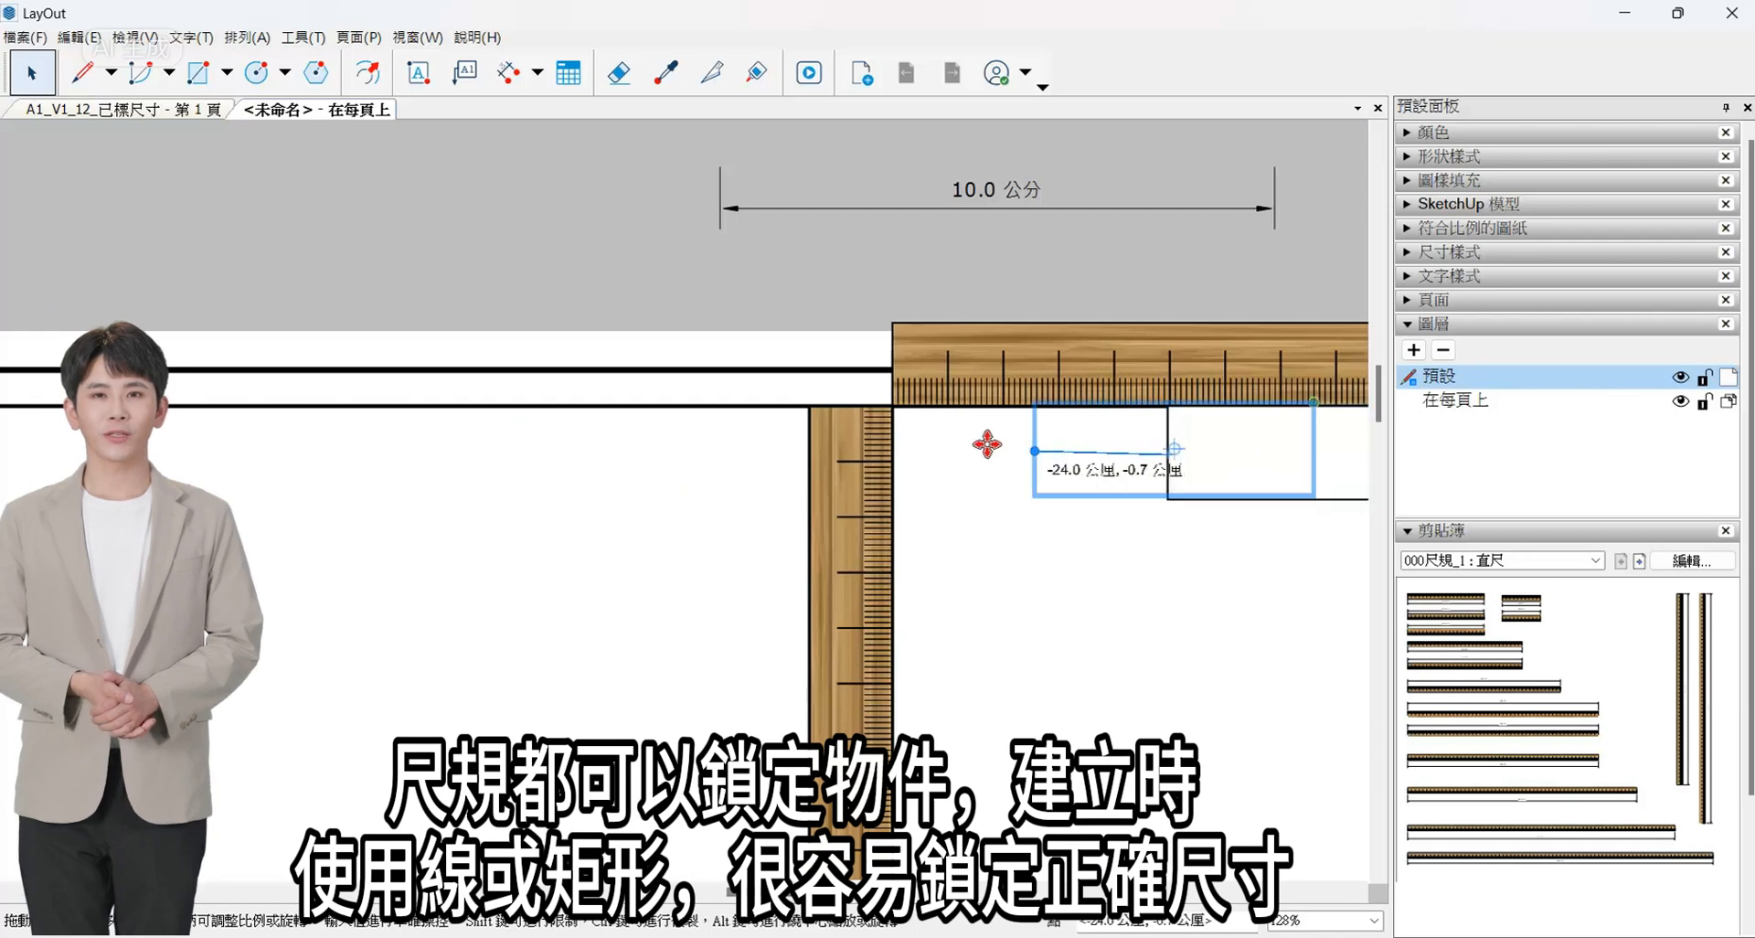
drag(987, 445, 905, 452)
scroll(760, 499, down, 4)
scroll(1001, 469, up, 6)
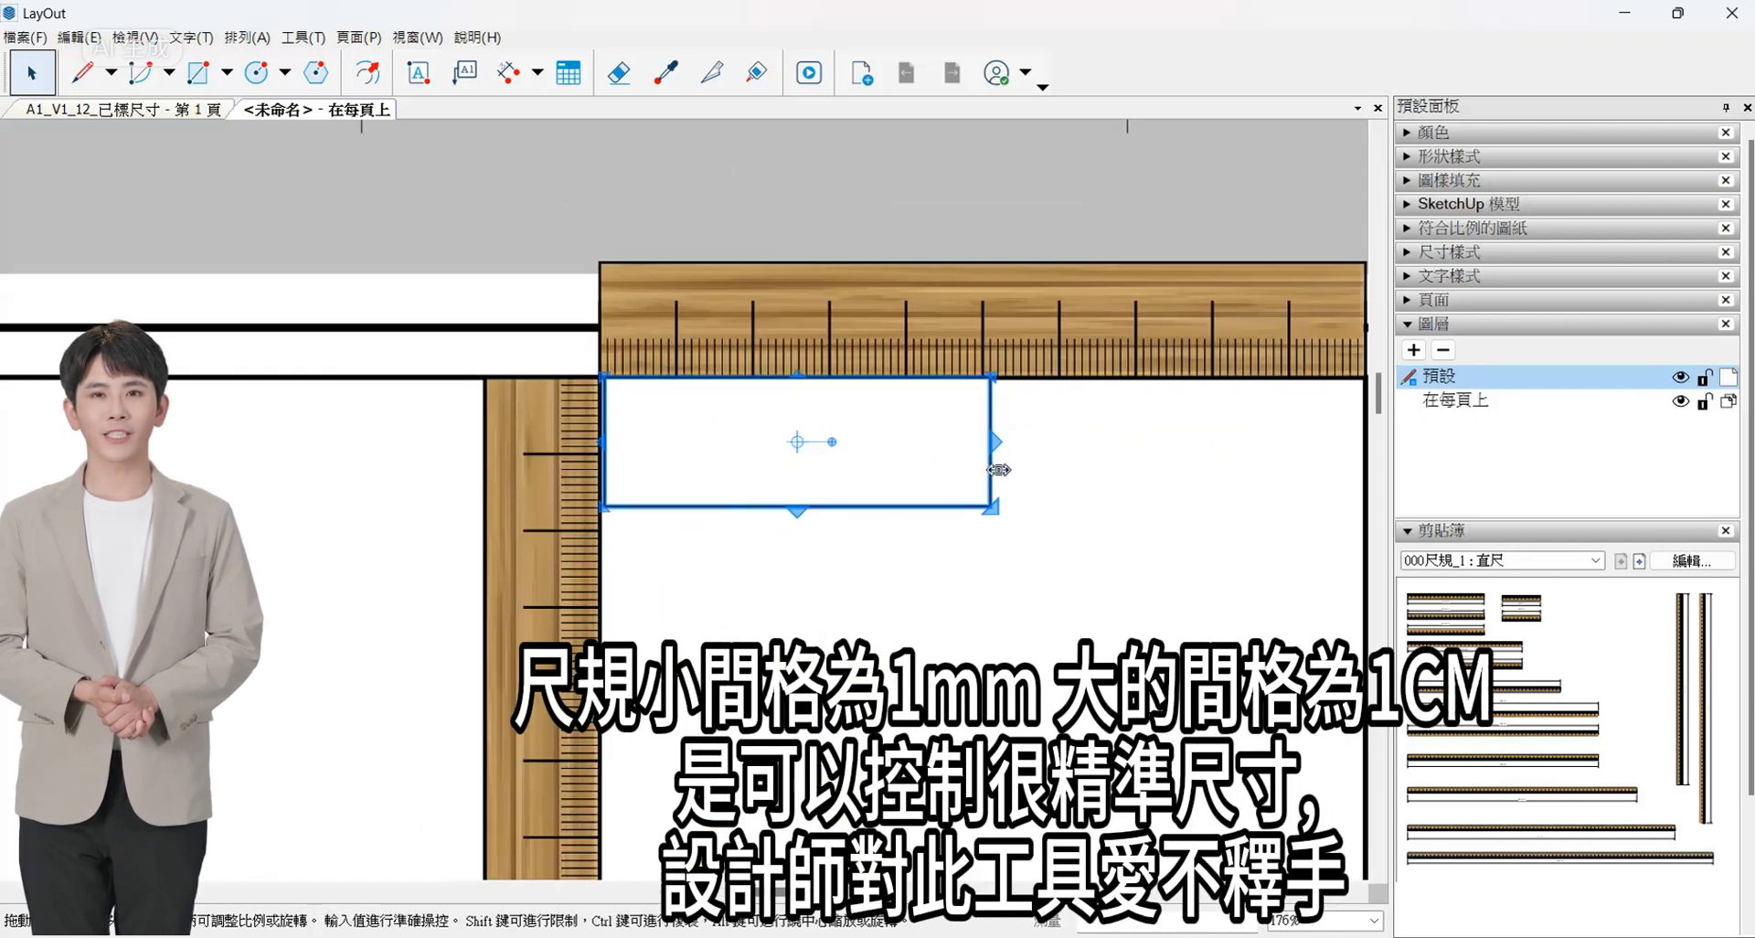
scroll(759, 471, down, 4)
scroll(640, 453, up, 4)
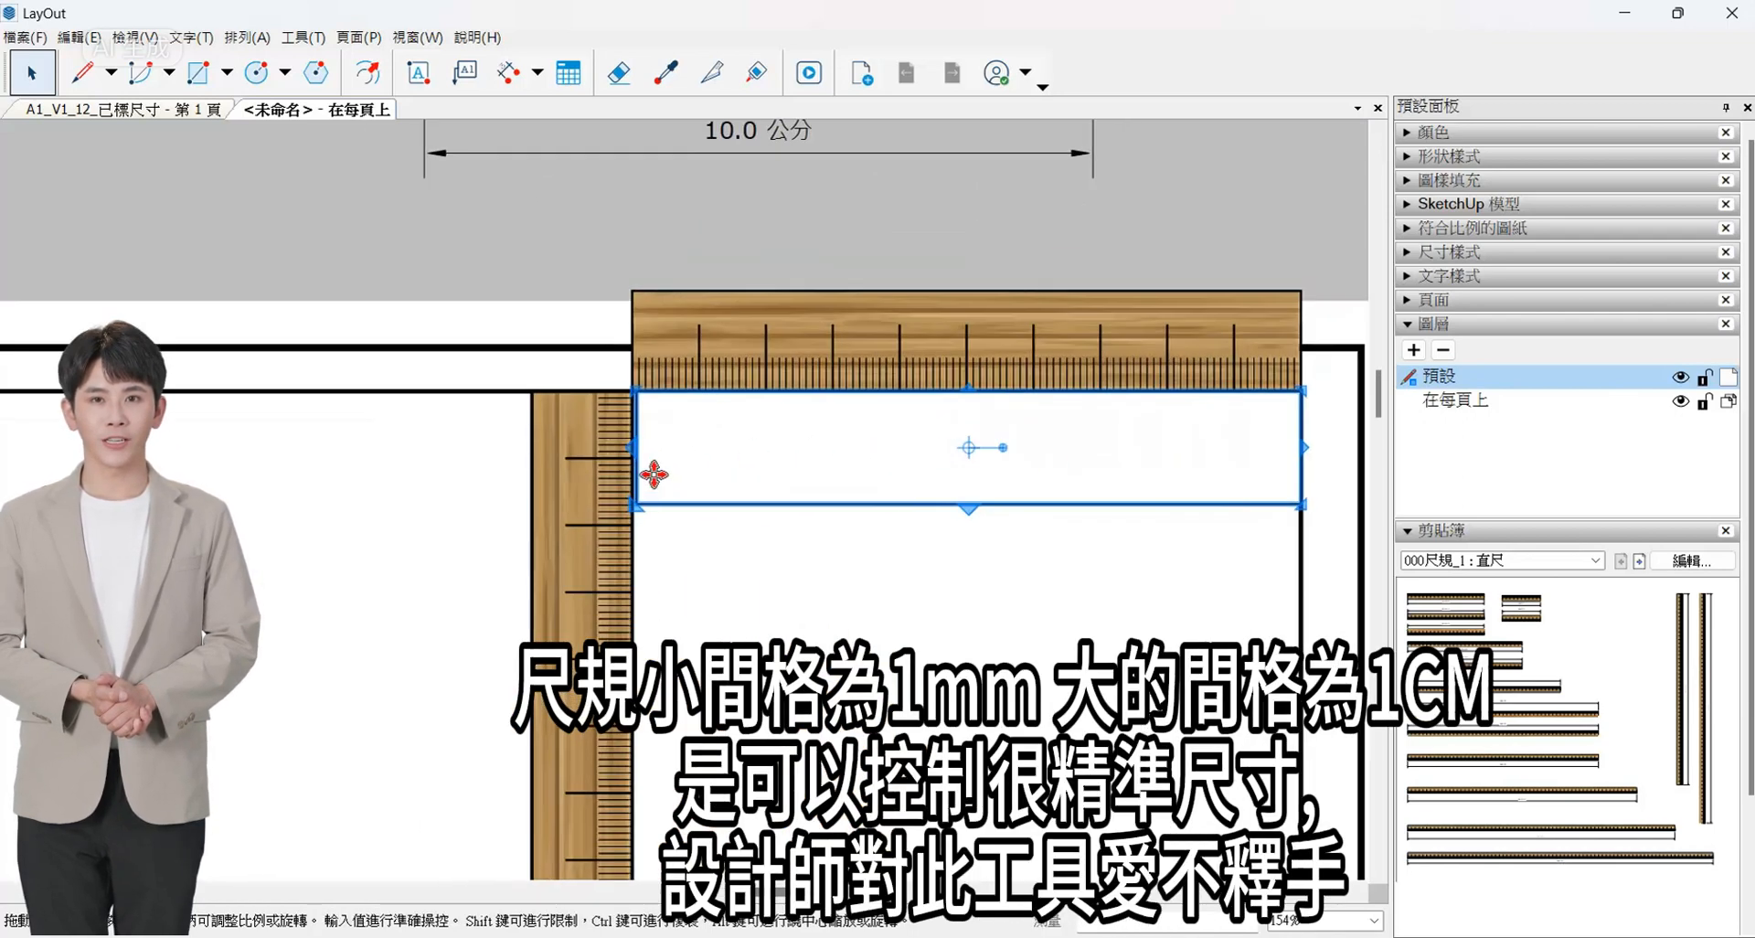
- Reduce the rectangle's height to 10 mm against the vertical ruler's graduations
scroll(625, 370, down, 10)
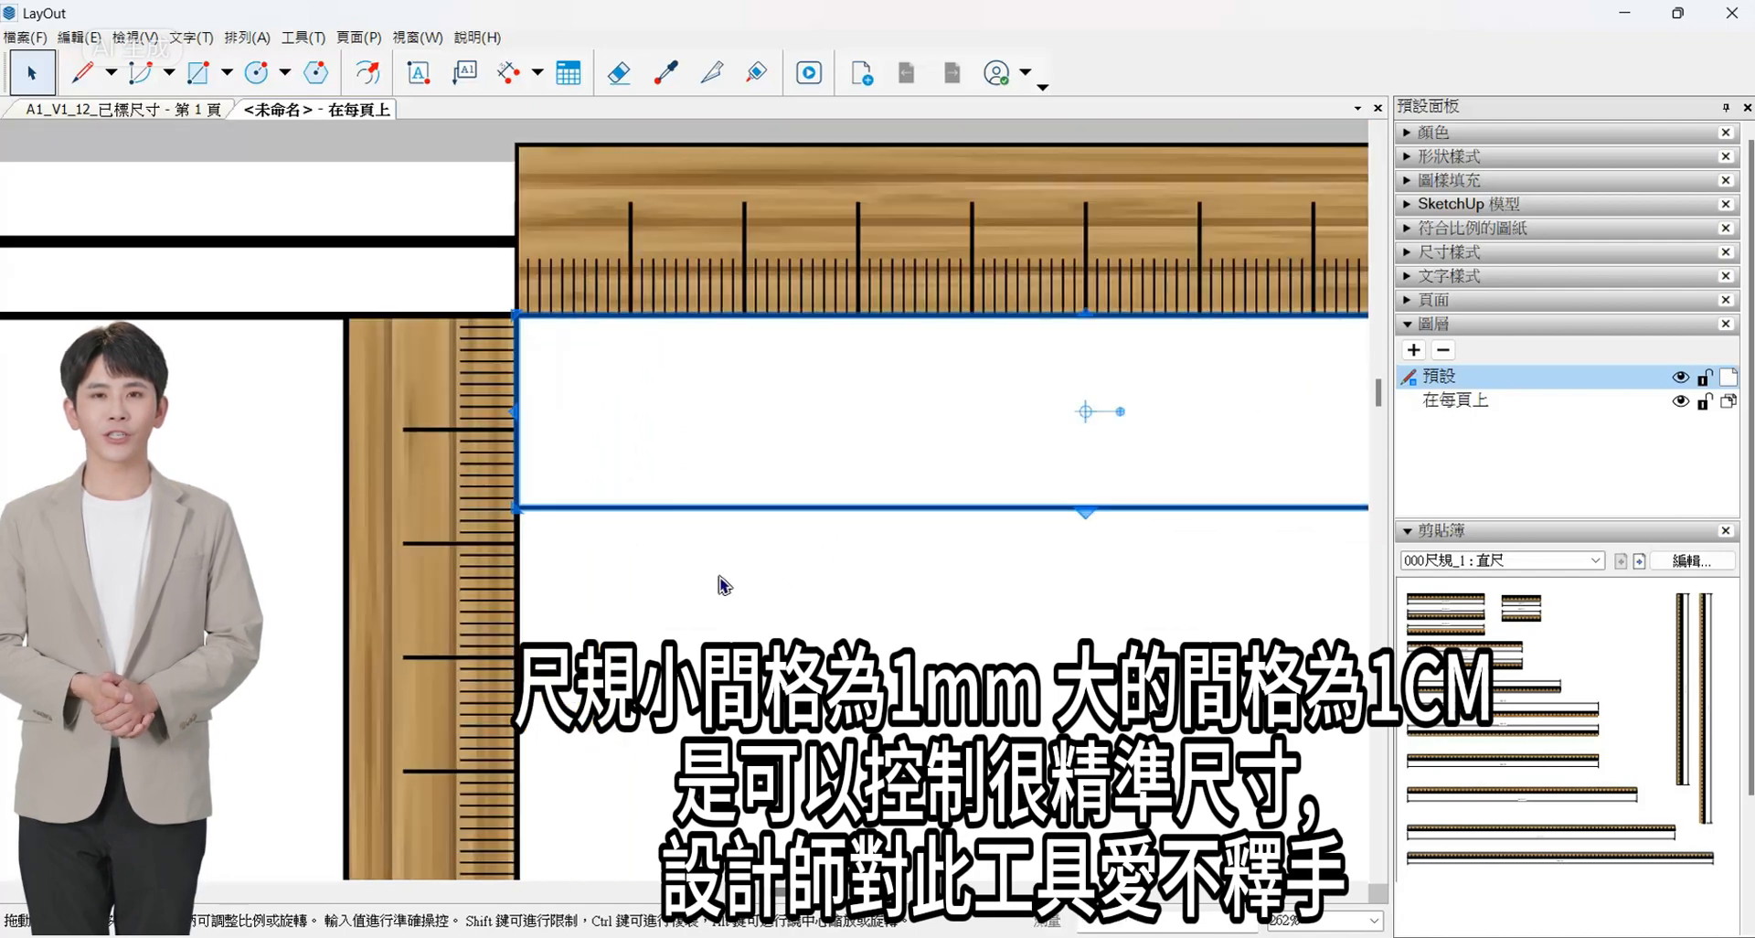
scroll(1081, 532, up, 5)
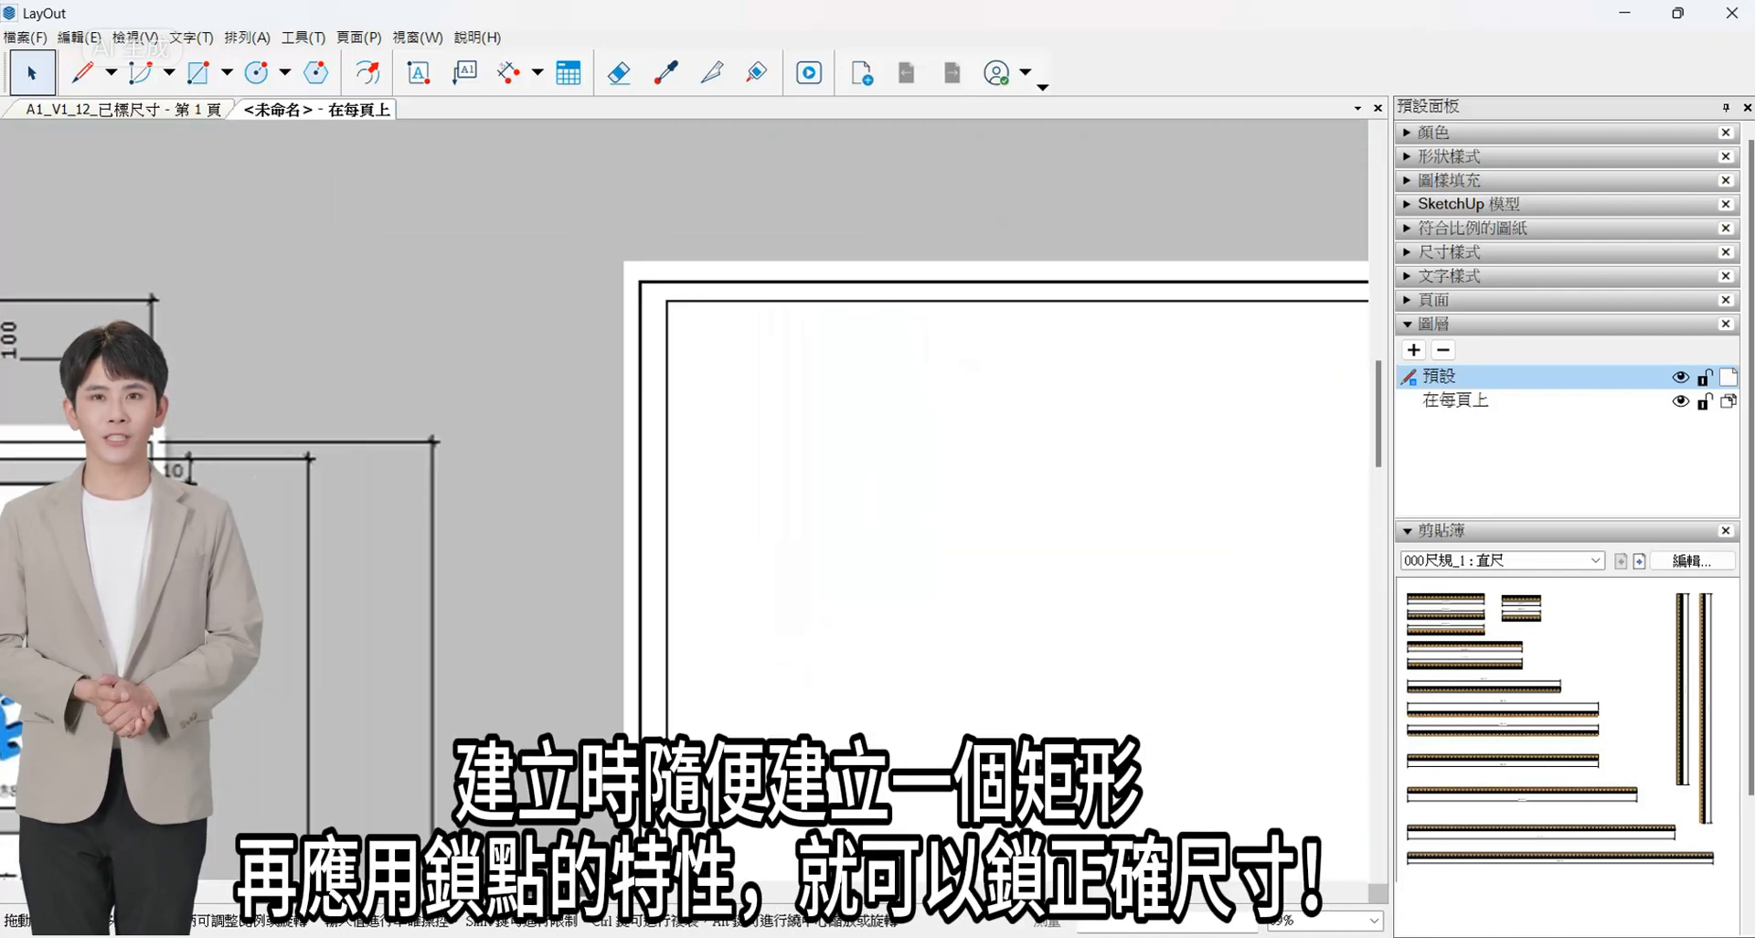
scroll(987, 600, down, 2)
scroll(1267, 445, up, 2)
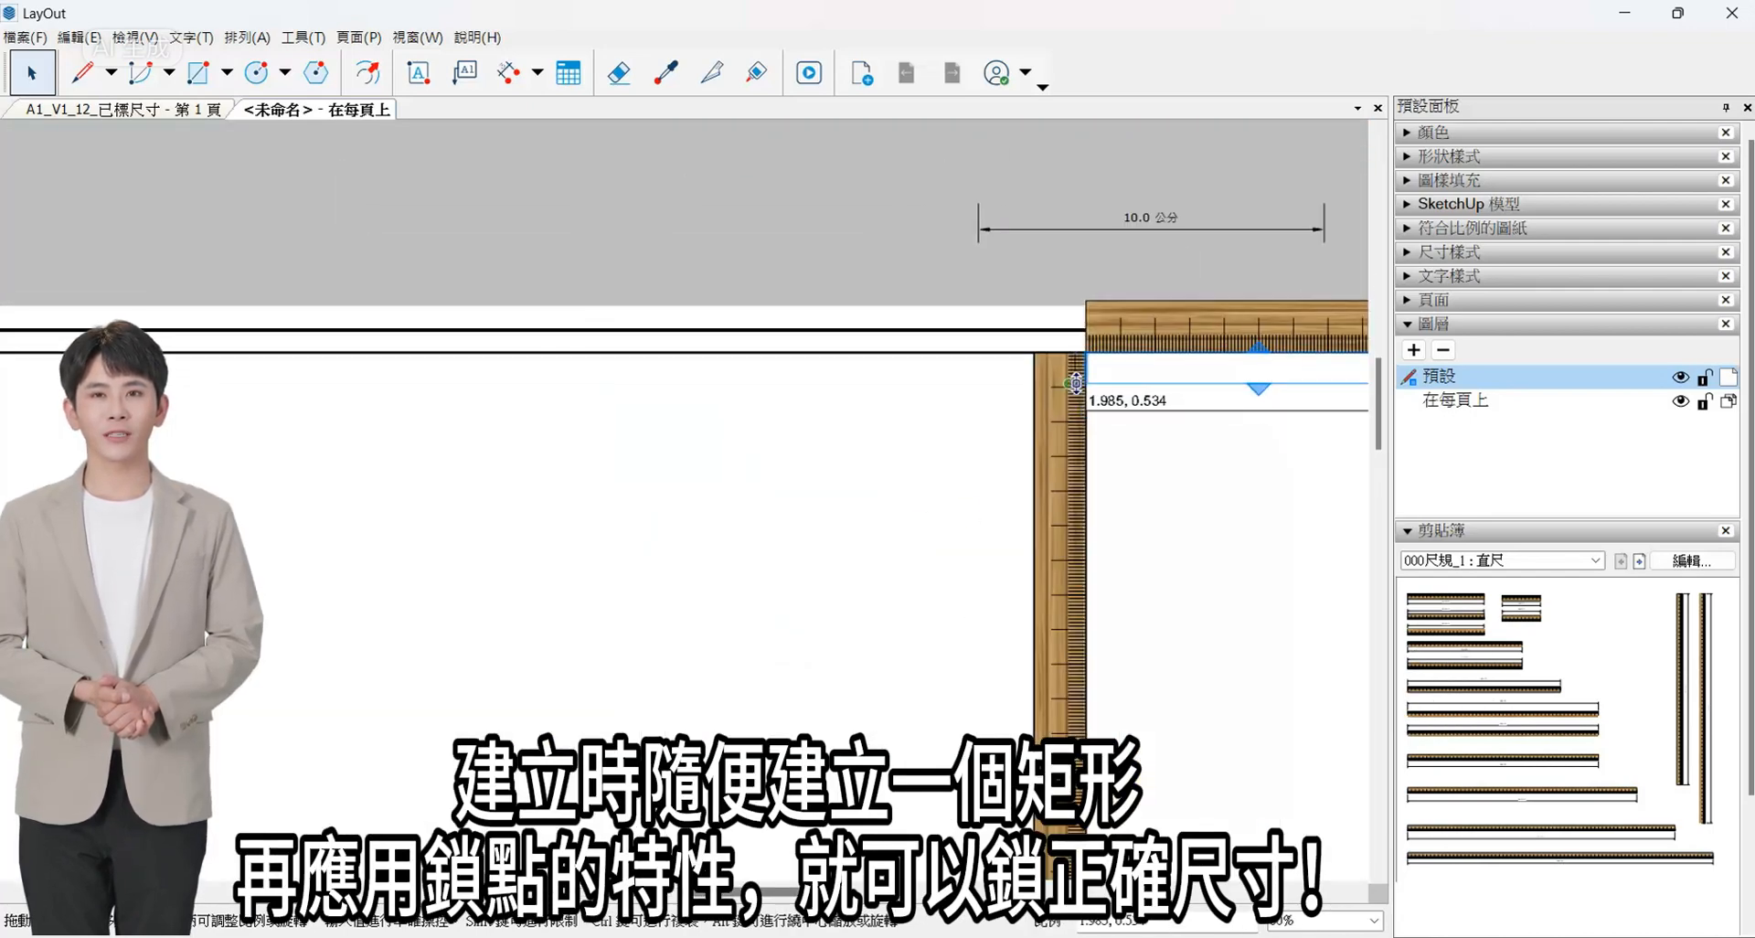
drag(1091, 389, 1089, 387)
- Draw a 100 mm by 60 mm rectangle directly beneath the 10 mm strip, snapping to the vertical ruler
scroll(665, 465, down, 4)
scroll(849, 431, up, 5)
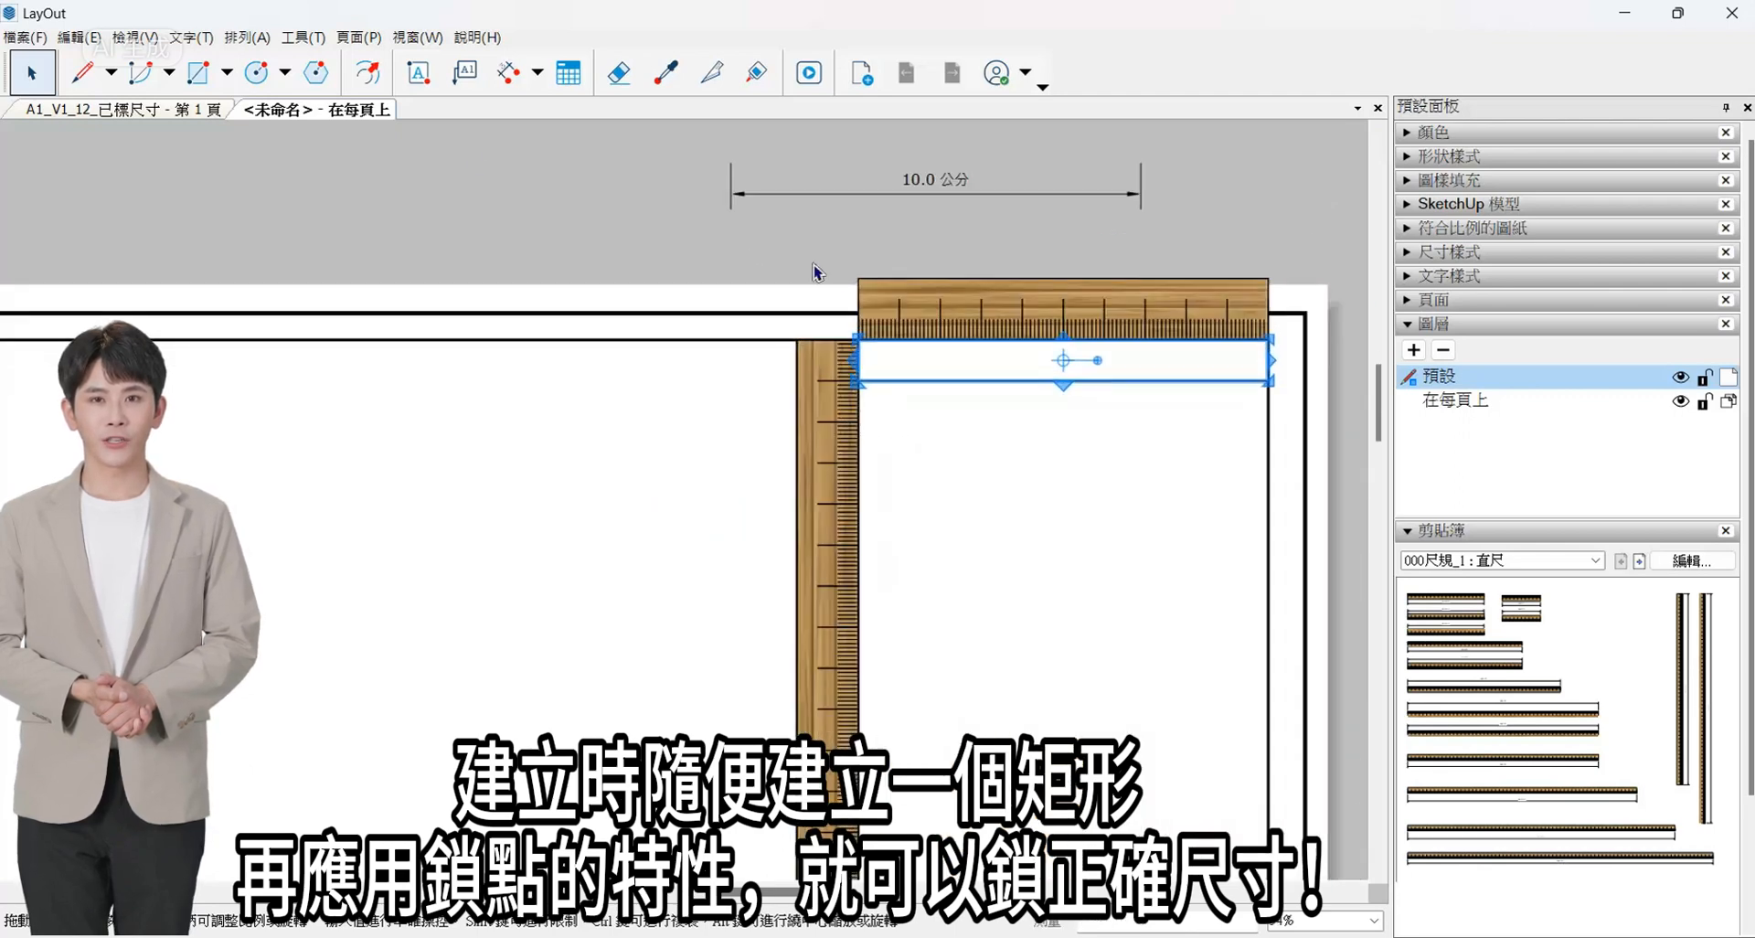
click(860, 626)
scroll(864, 503, up, 2)
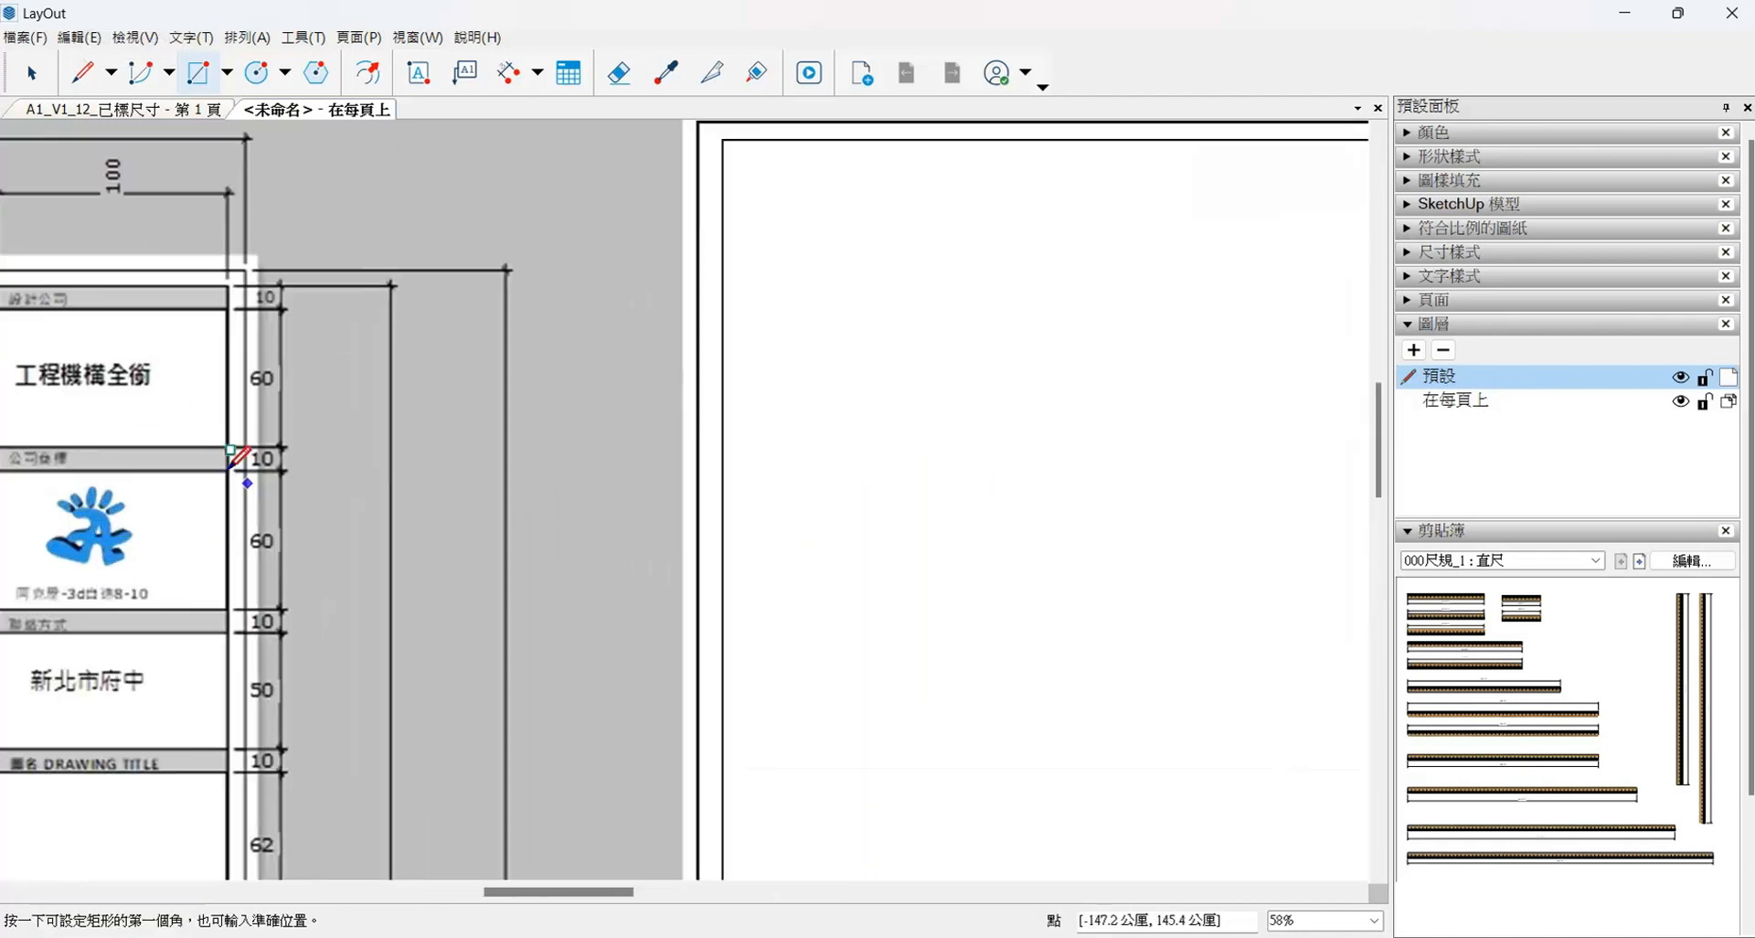
key(space)
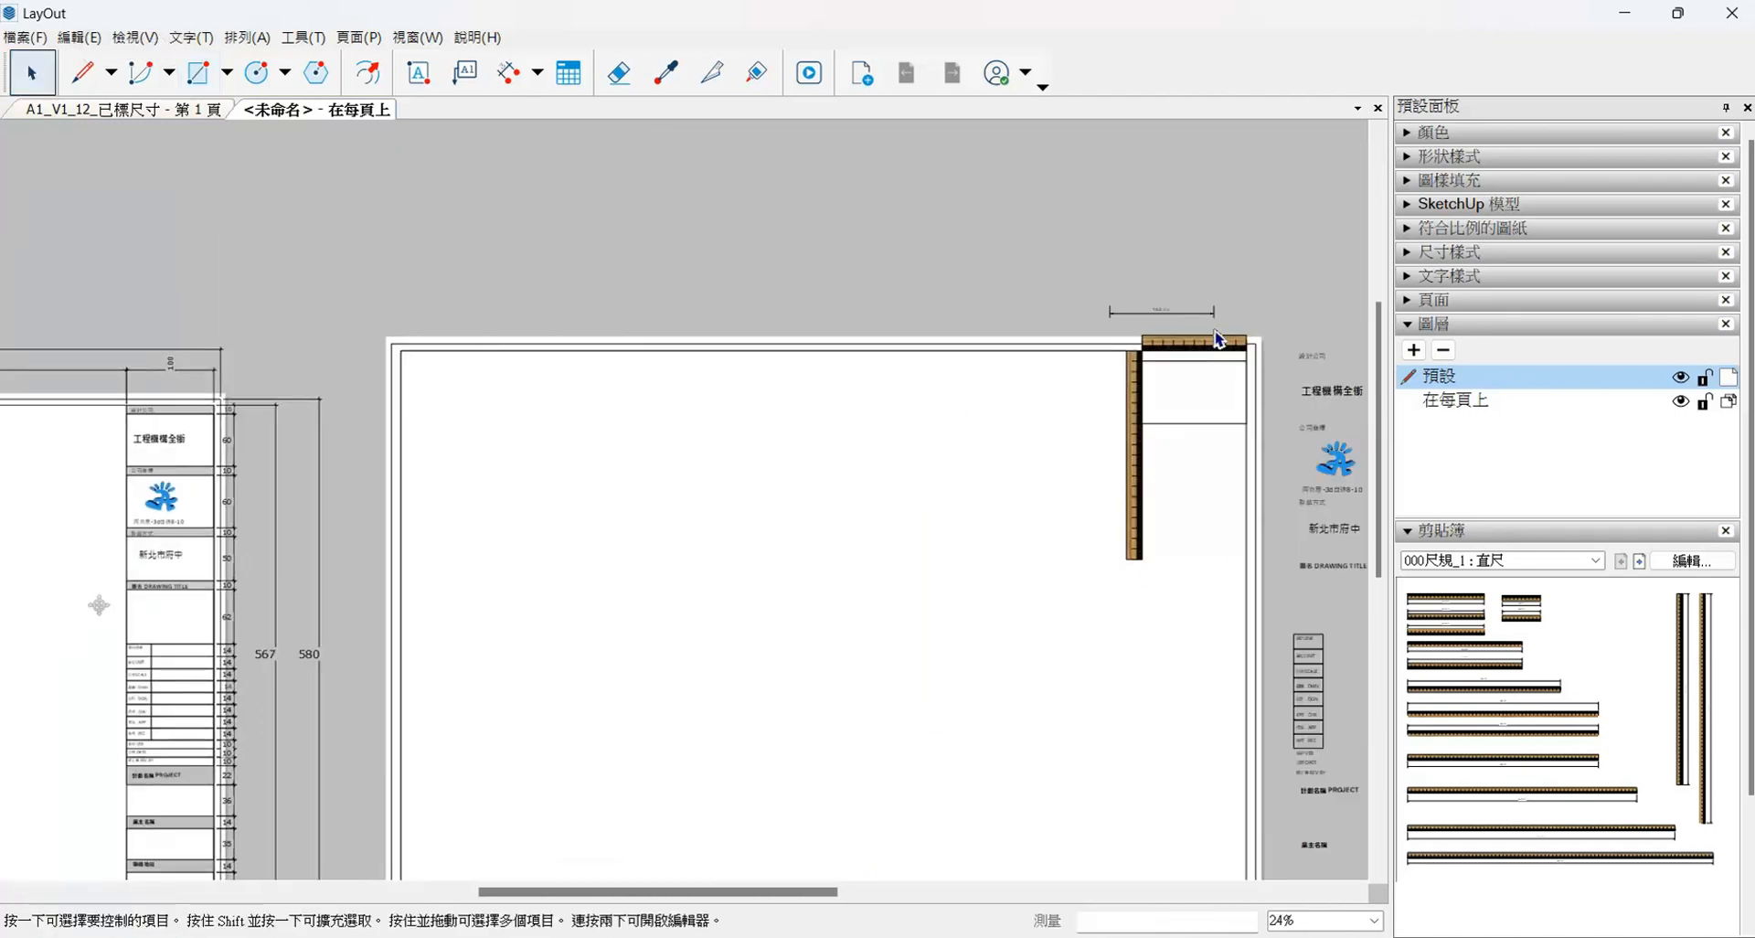
- Copy the 10 mm strip directly beneath the 60 mm cell
click(1245, 377)
scroll(915, 379, down, 1)
scroll(1192, 375, up, 3)
ctrl+drag(1246, 357, 1246, 677)
scroll(1157, 458, down, 7)
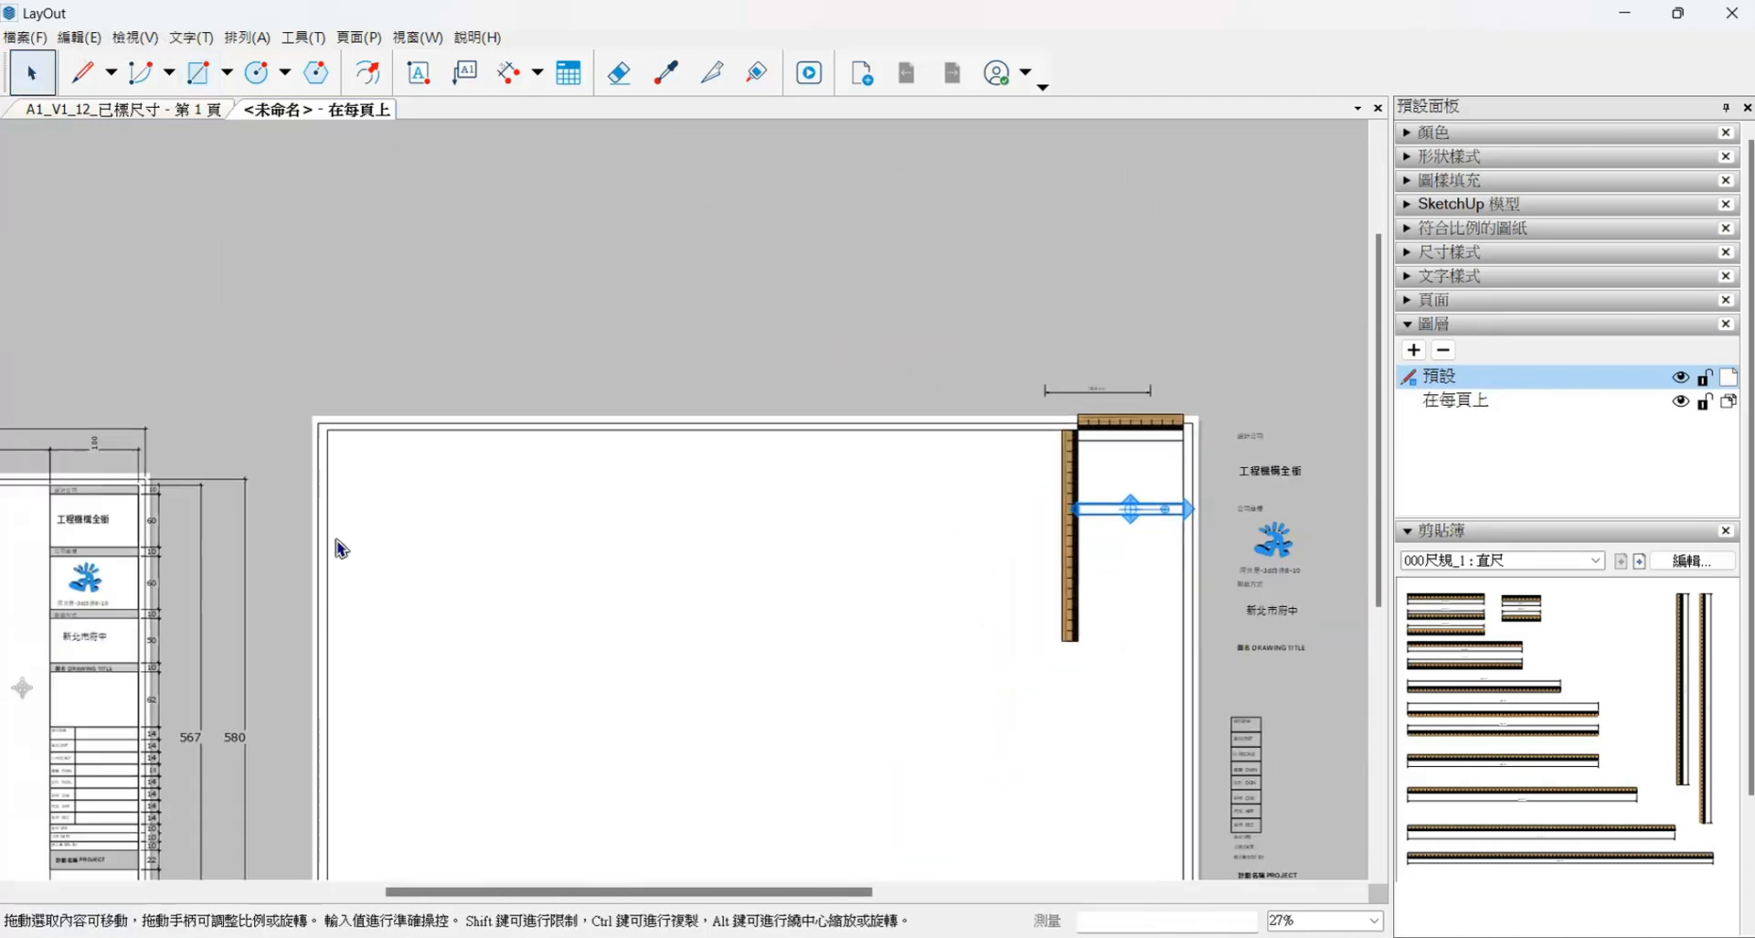
- Copy the 60 mm cell directly beneath the second 10 mm strip
scroll(111, 615, up, 2)
middle_drag(111, 615, 358, 538)
scroll(357, 538, down, 3)
click(1171, 394)
scroll(1172, 396, up, 3)
ctrl+drag(1168, 390, 1179, 484)
scroll(1189, 466, down, 5)
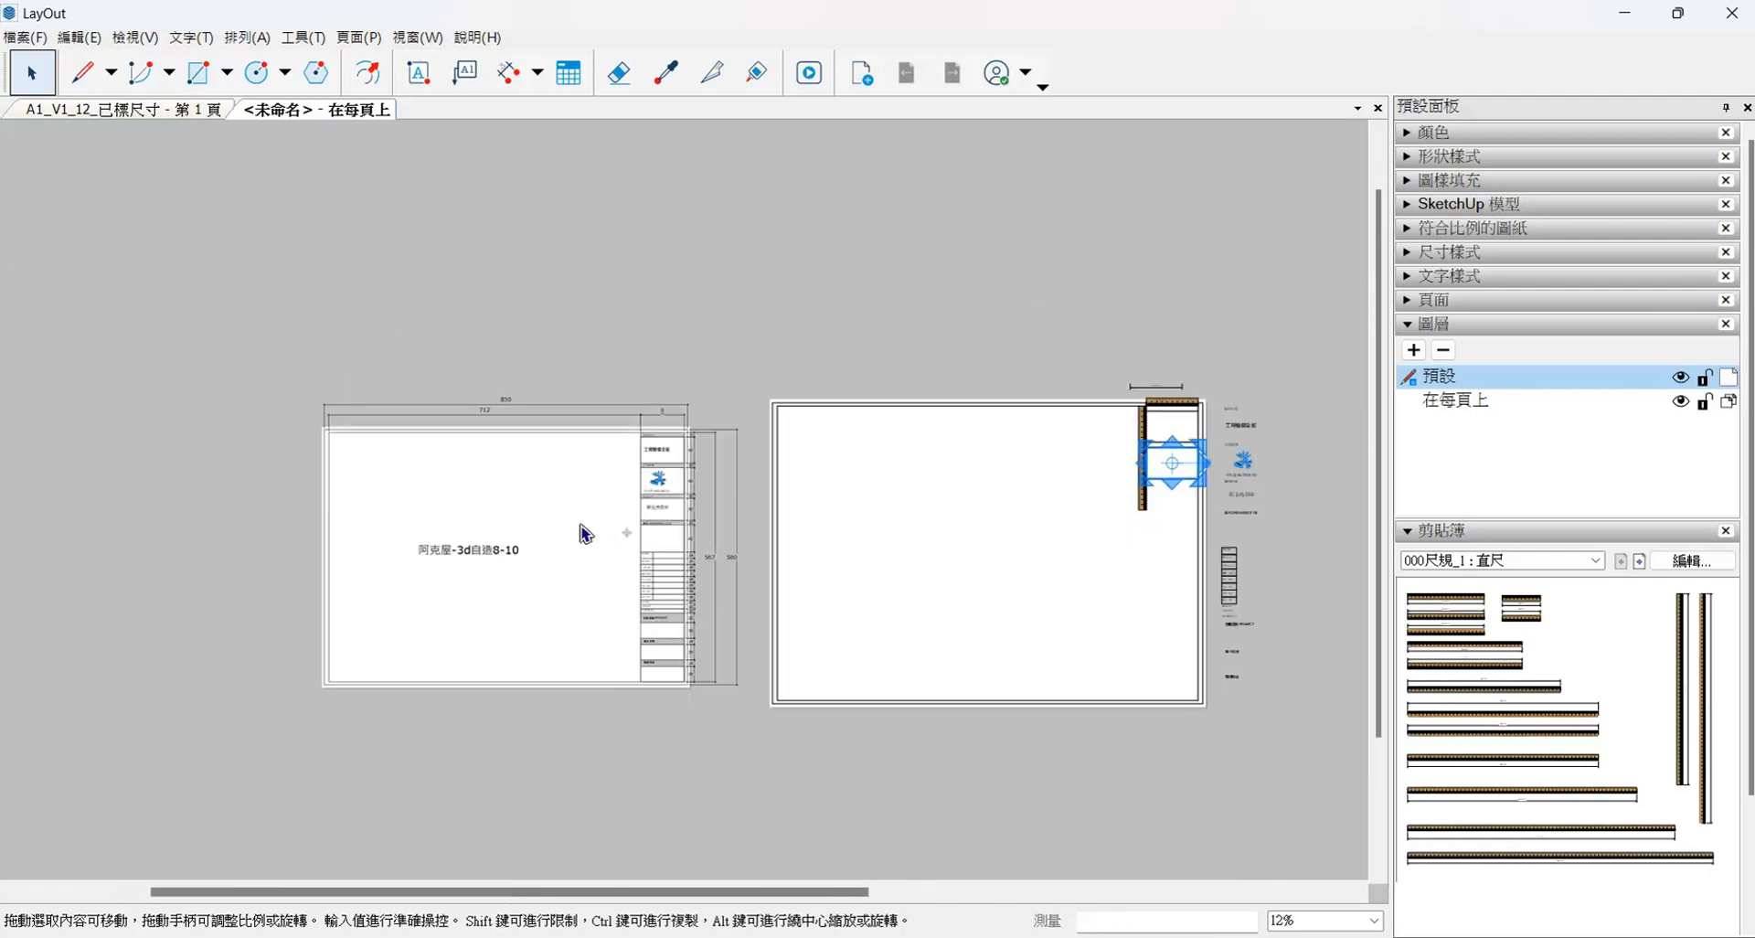
- Copy the 10 mm strip directly beneath the second 60 mm cell
scroll(622, 508, up, 7)
scroll(480, 459, down, 7)
scroll(1048, 384, up, 7)
click(1006, 411)
ctrl+drag(1007, 411, 1021, 470)
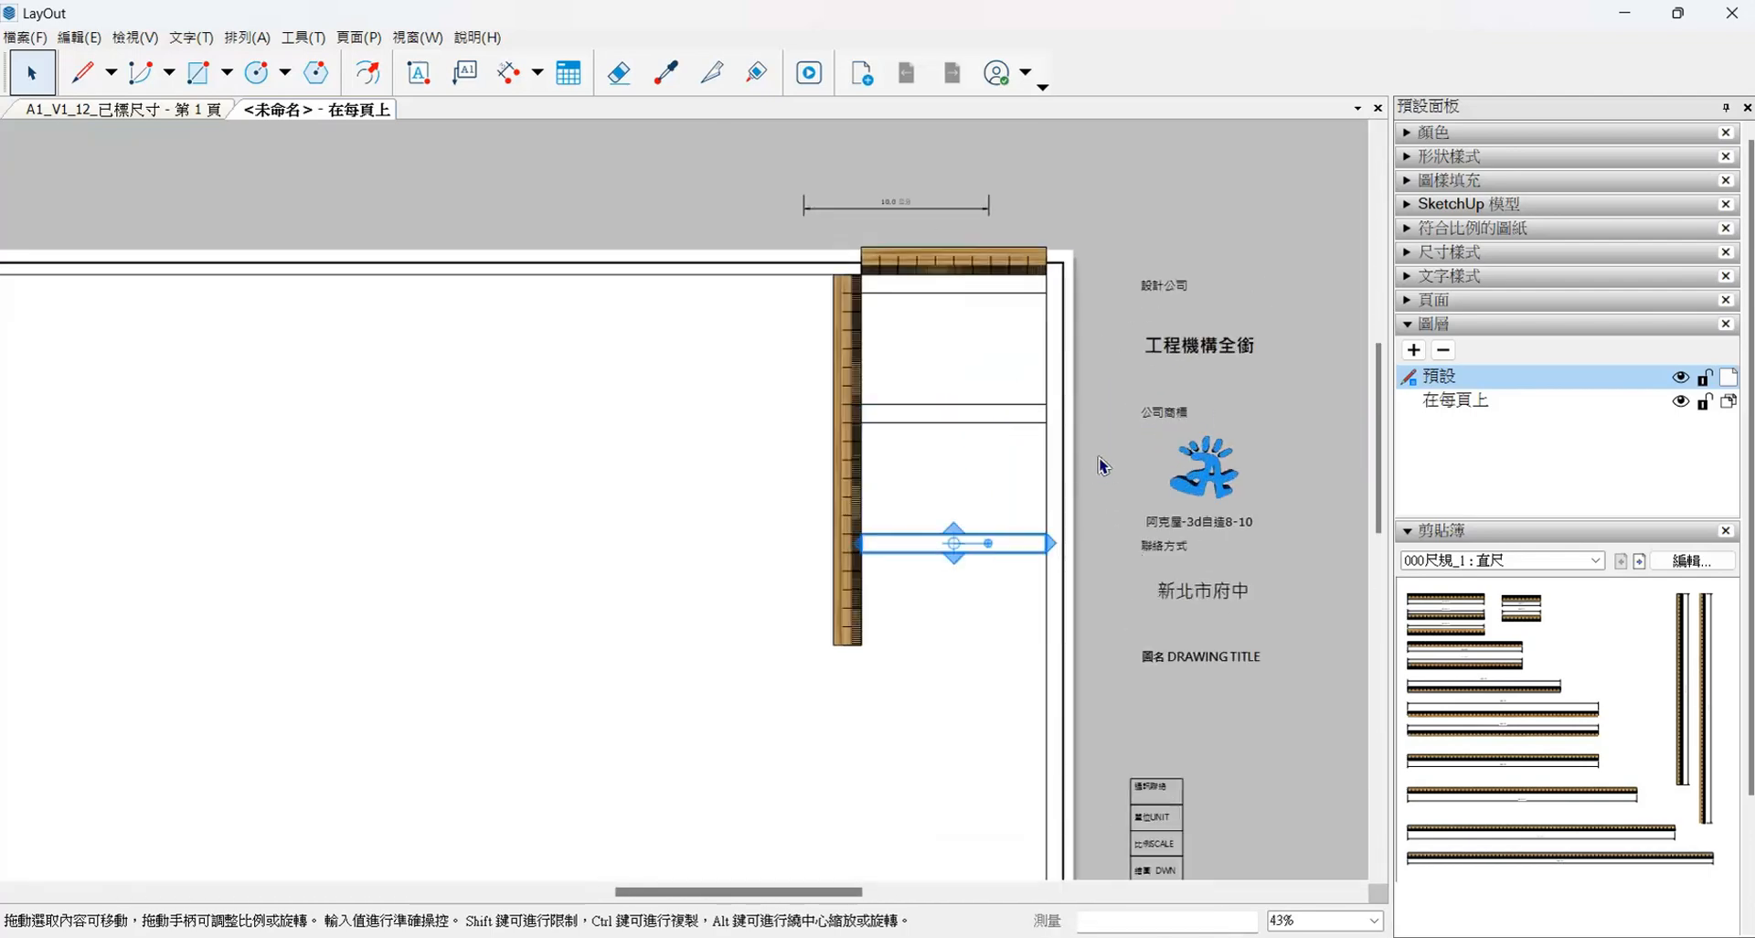
- Copy the 60 mm cell directly beneath the third 10 mm strip
scroll(1102, 466, down, 5)
scroll(307, 585, up, 4)
scroll(287, 462, down, 4)
scroll(1046, 395, up, 4)
ctrl+drag(1027, 393, 1027, 500)
scroll(1015, 554, up, 4)
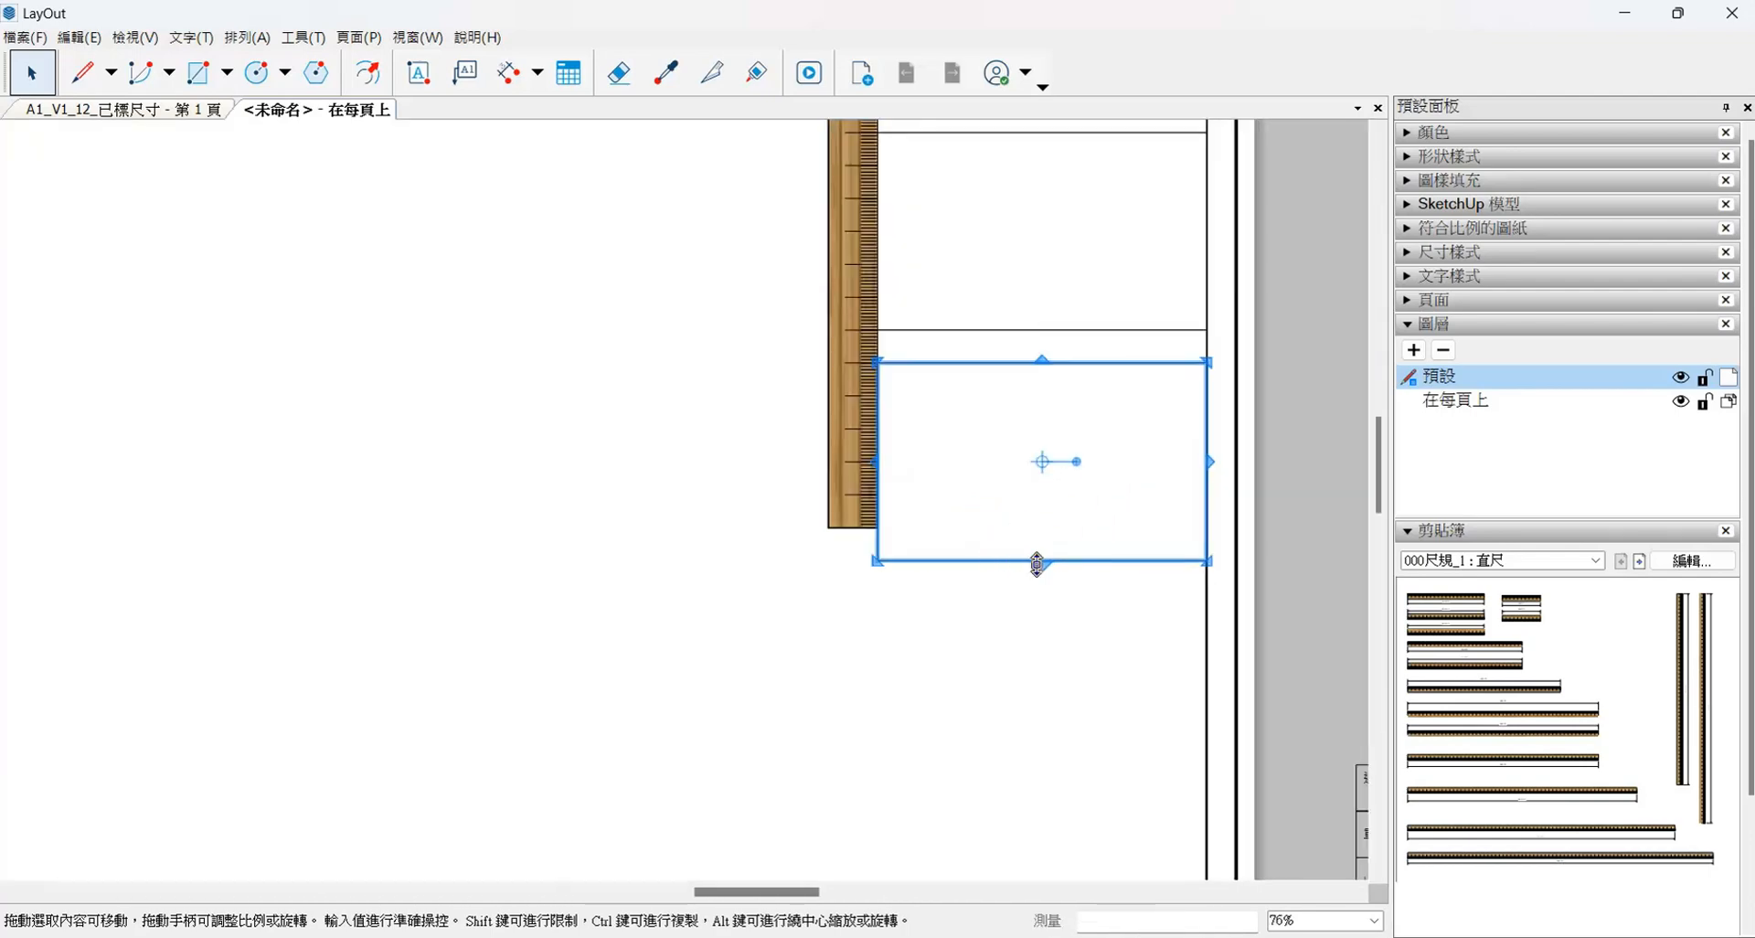
- Shorten the lowest cell to 50 mm high and dimension its height
scroll(952, 530, down, 1)
key(d)
click(697, 509)
scroll(1025, 525, down, 7)
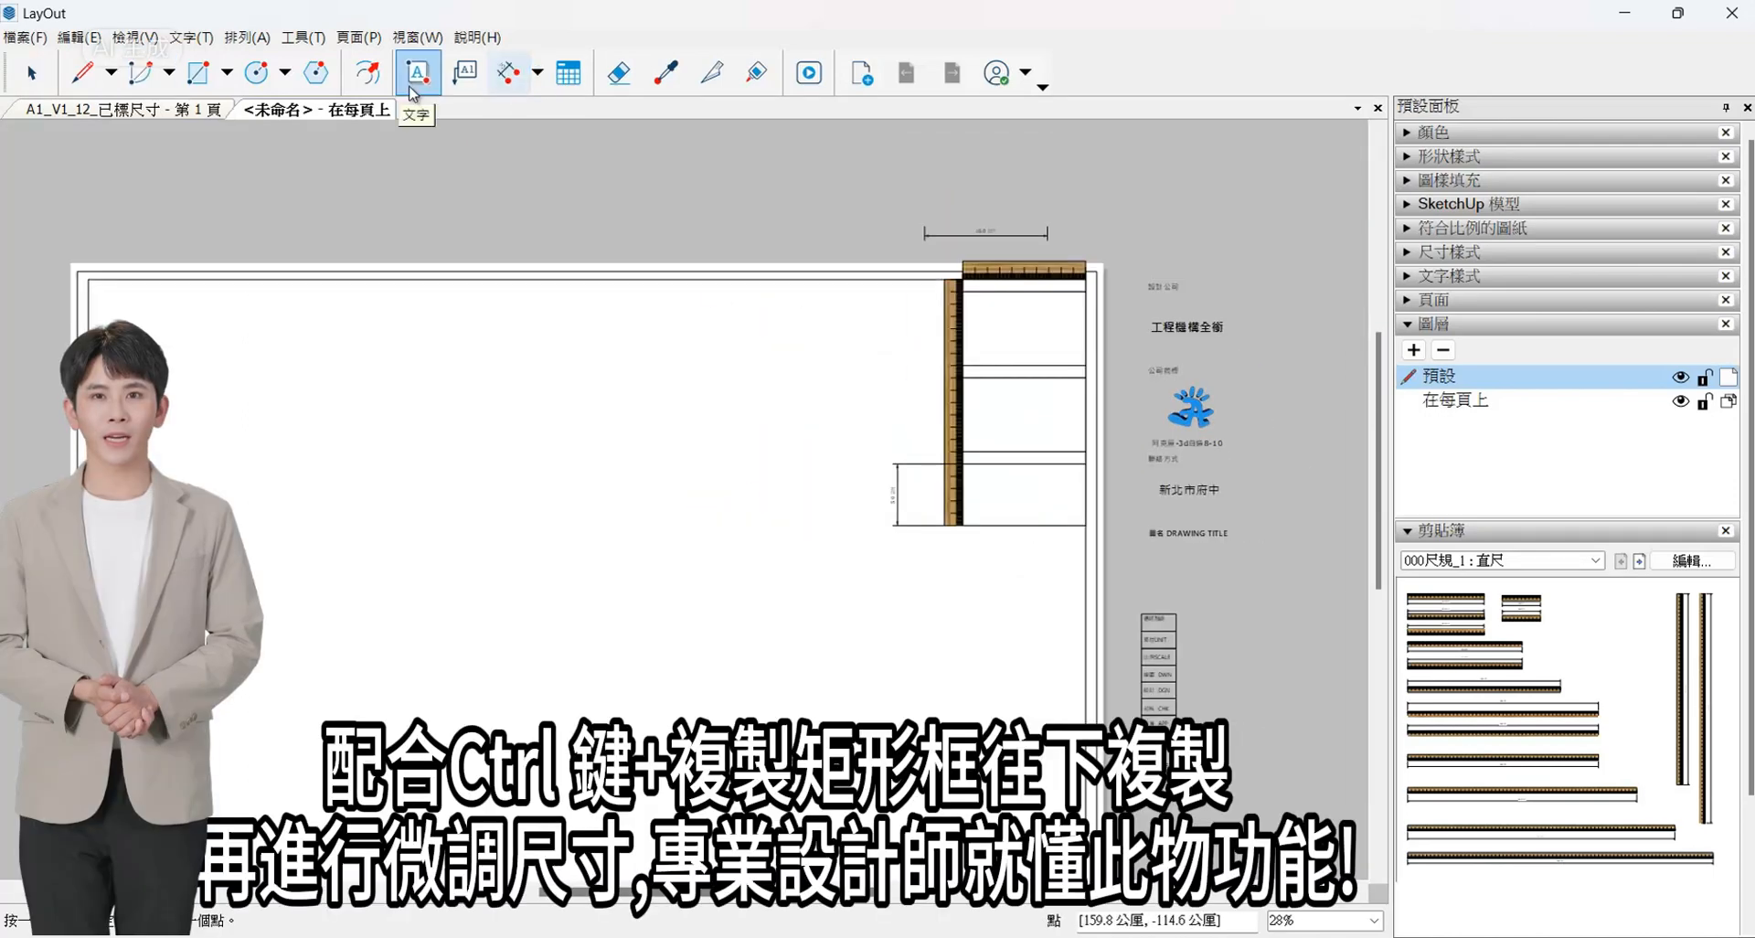
- Copy the 10 mm strip beneath the 50 mm cell and align the vertical ruler's top with the copy's lower edge
scroll(978, 393, down, 3)
key(space)
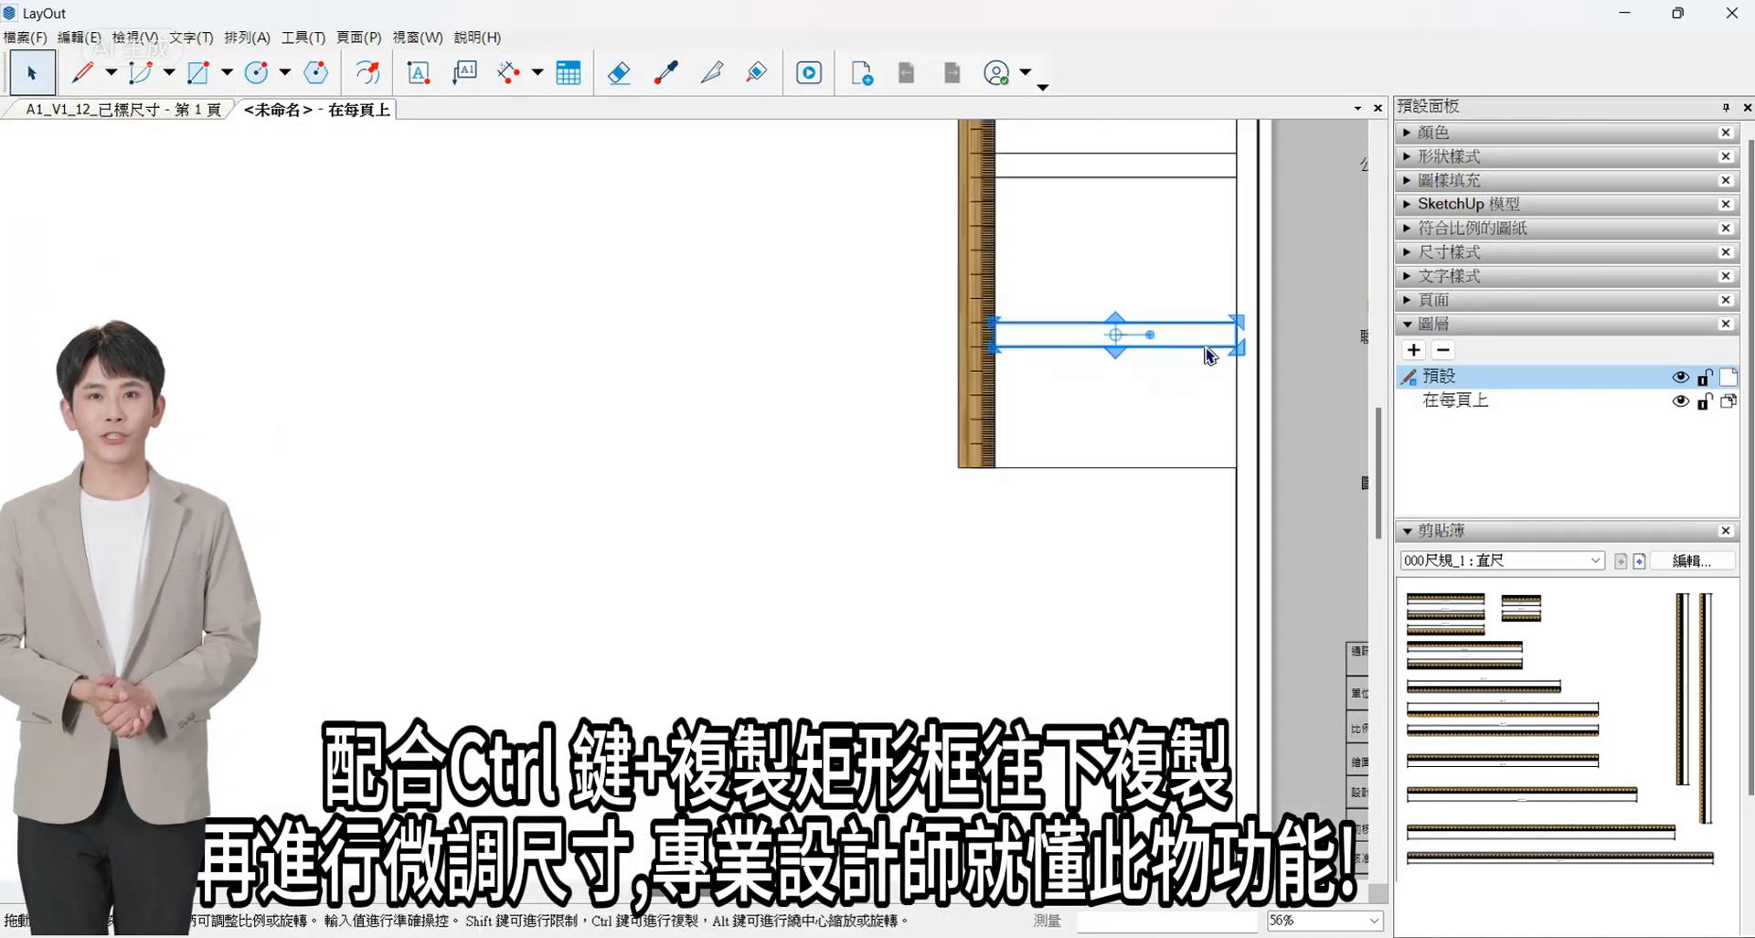
ctrl+drag(1117, 333, 1117, 478)
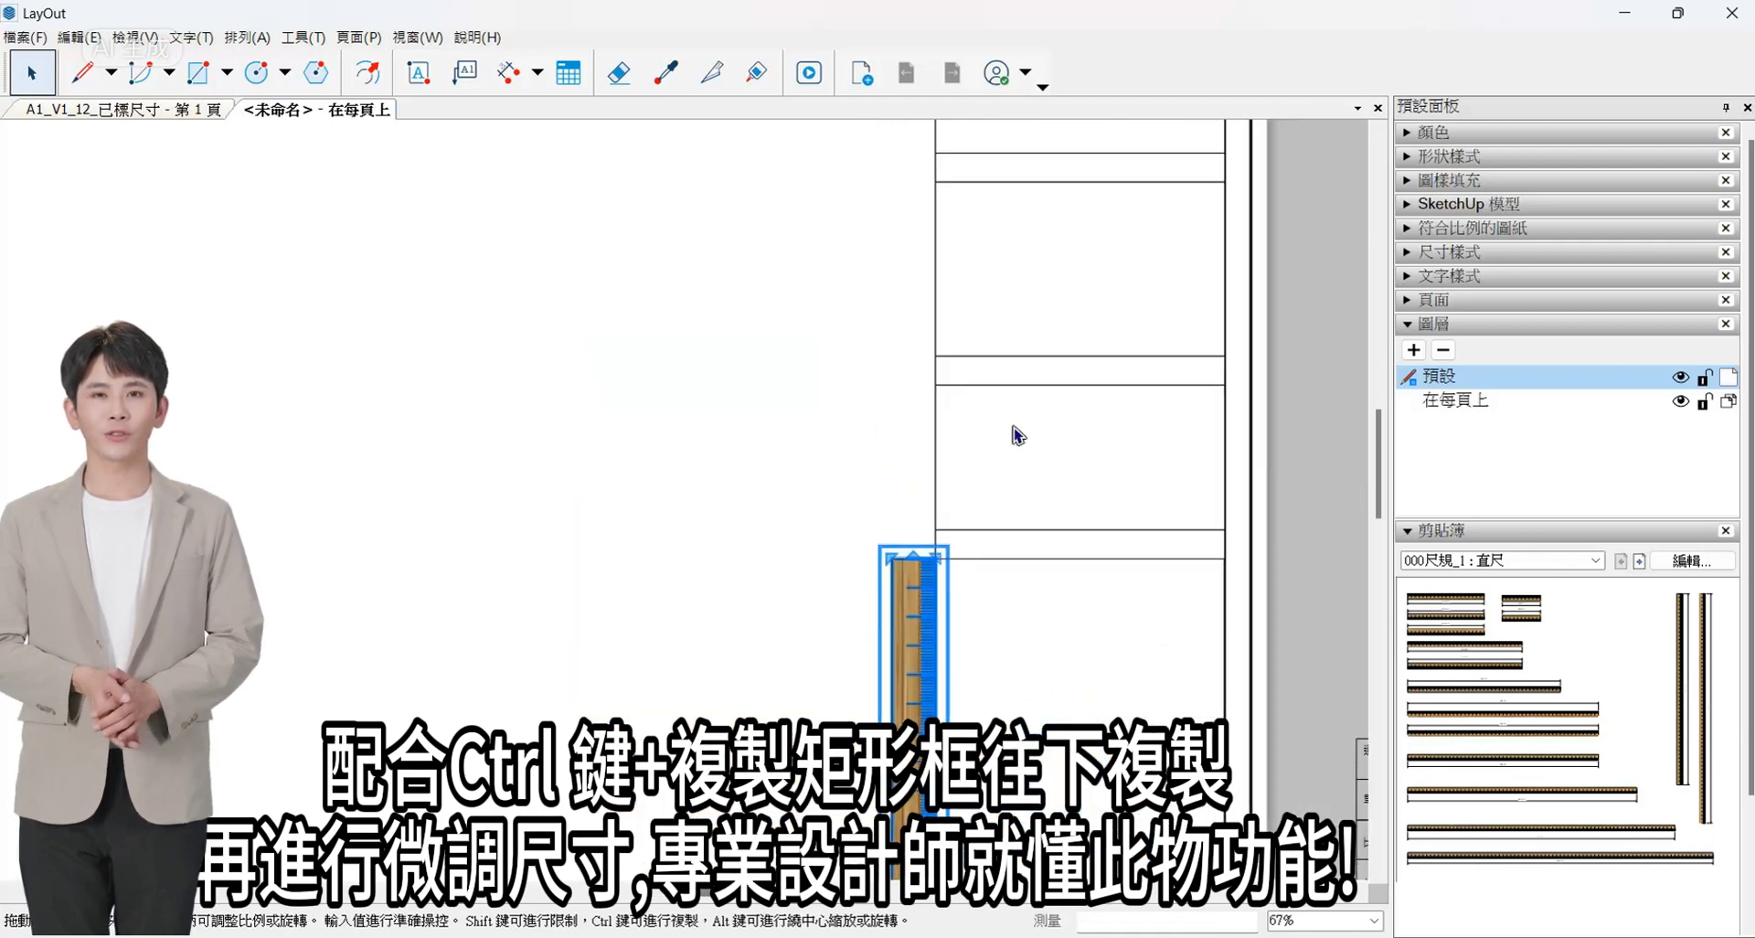
- Set the height of the cell below the fourth strip to 62 mm against the vertical ruler
click(1035, 532)
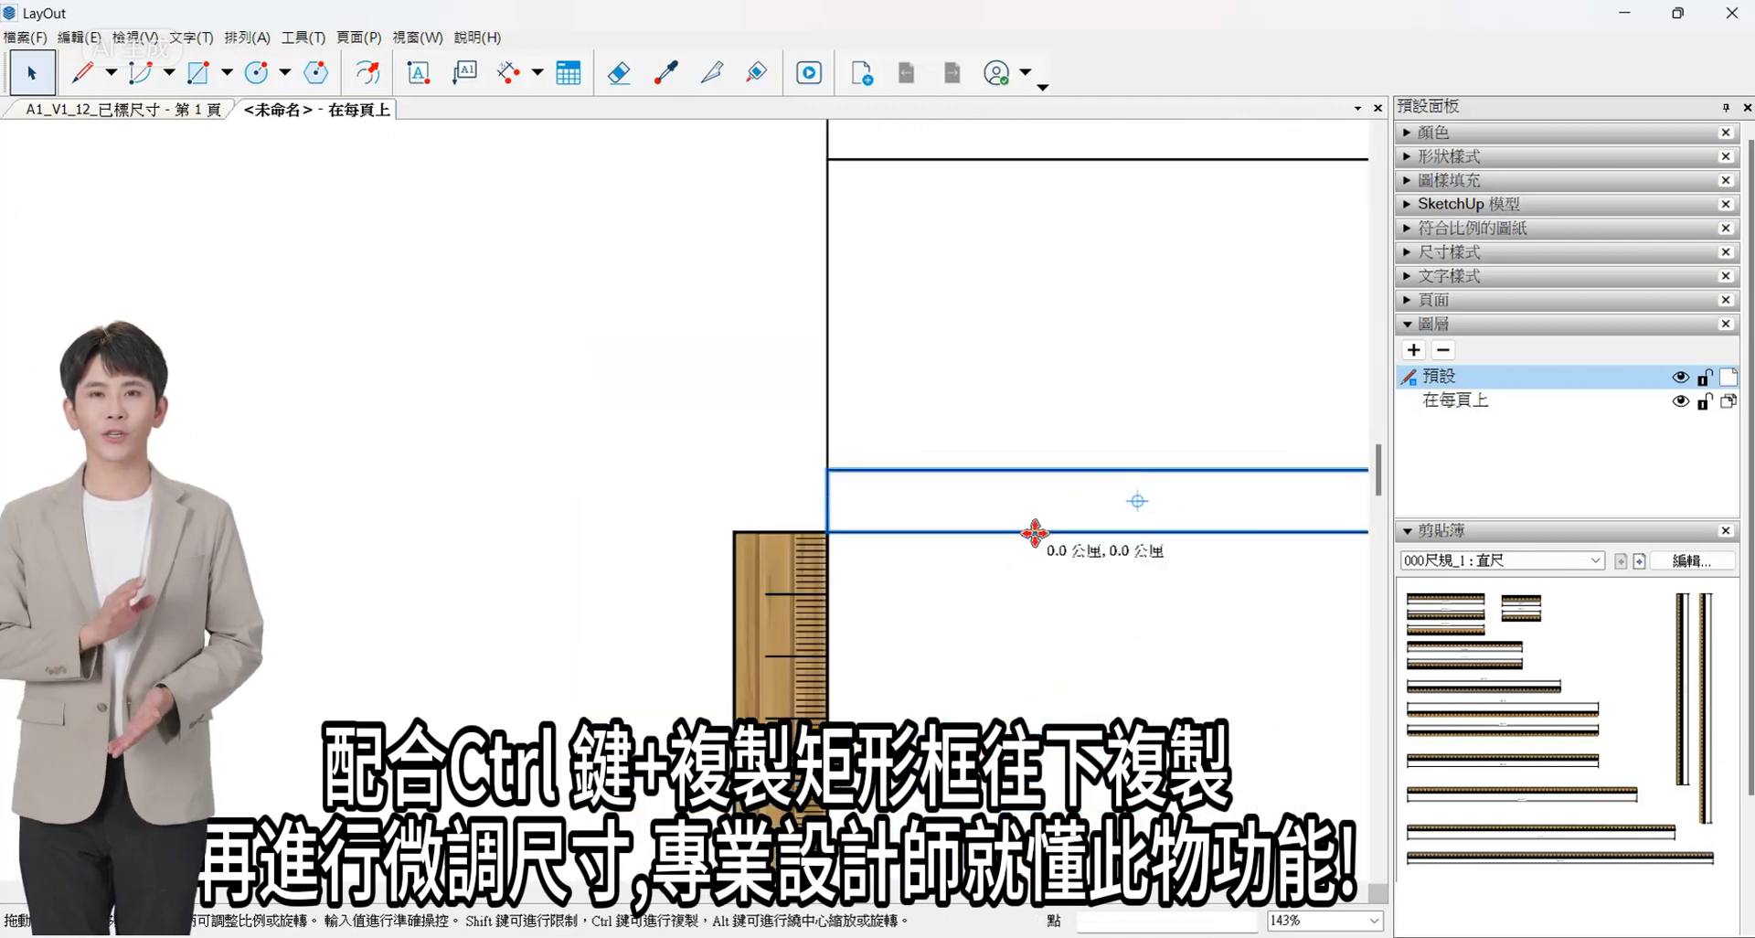
scroll(1035, 532, down, 3)
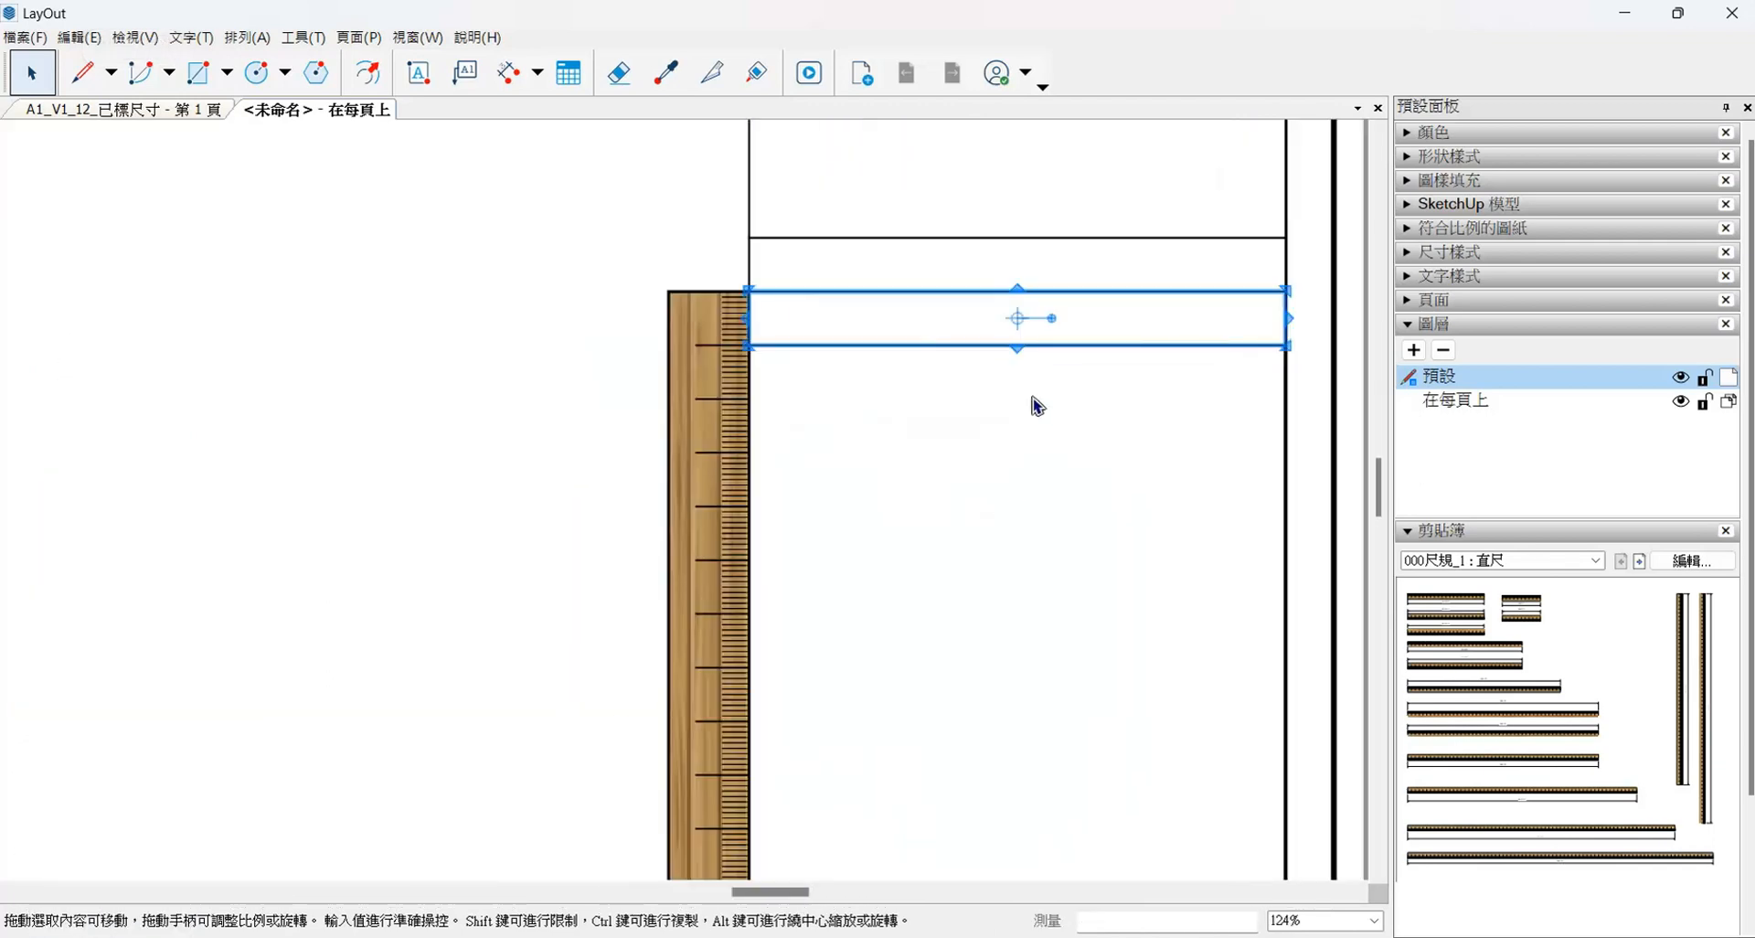
drag(752, 345, 756, 625)
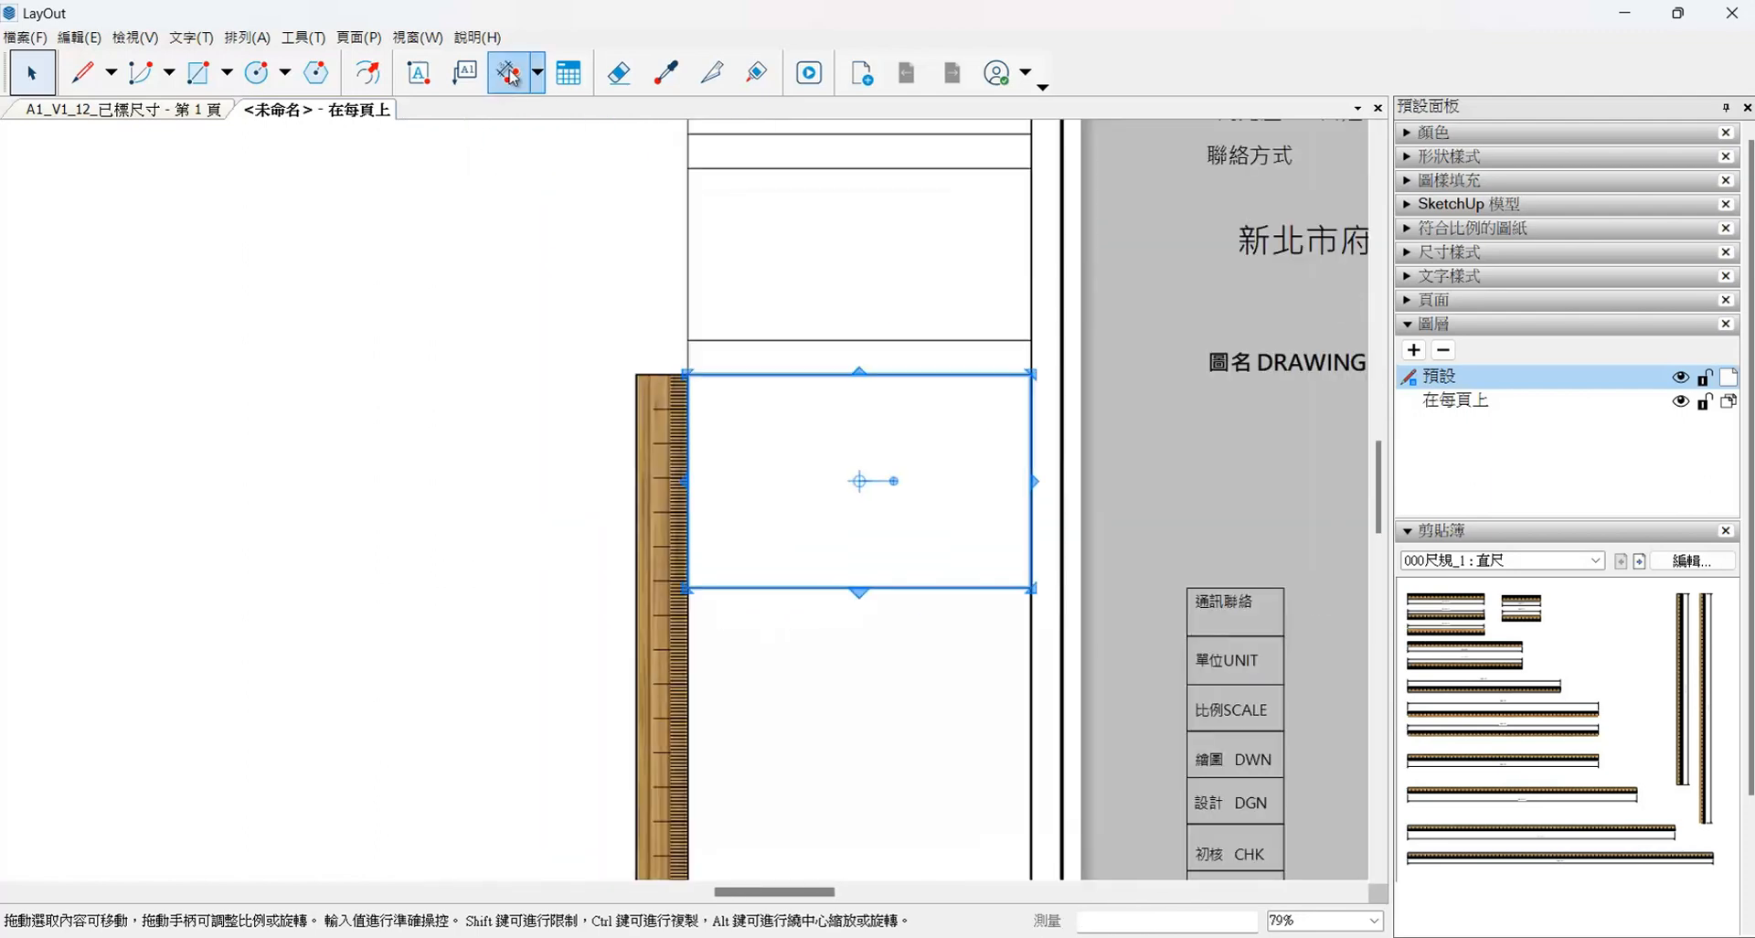
- Dimension the lowest cell's height beside the ruler and snap the dimension's lower end to the cell's corner
click(510, 76)
click(687, 374)
click(688, 588)
click(552, 585)
scroll(687, 605, up, 6)
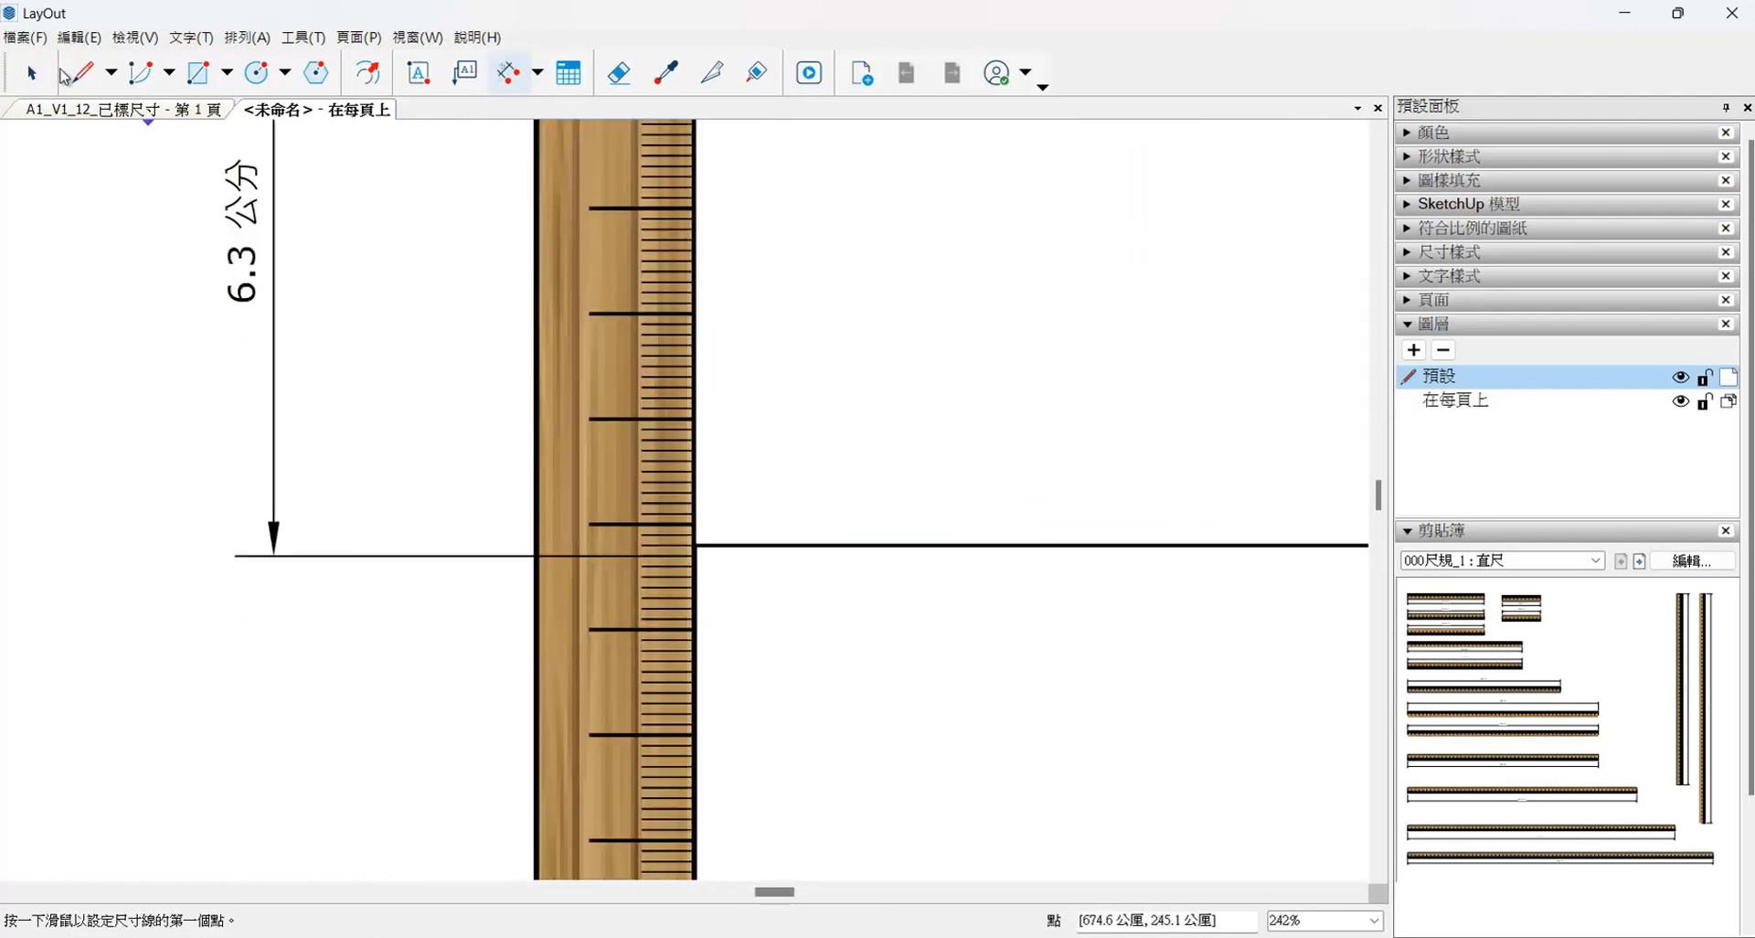
click(32, 73)
mouse_move(486, 555)
mouse_down()
mouse_move(538, 554)
mouse_move(486, 555)
mouse_up()
drag(709, 543, 709, 545)
scroll(779, 594, down, 12)
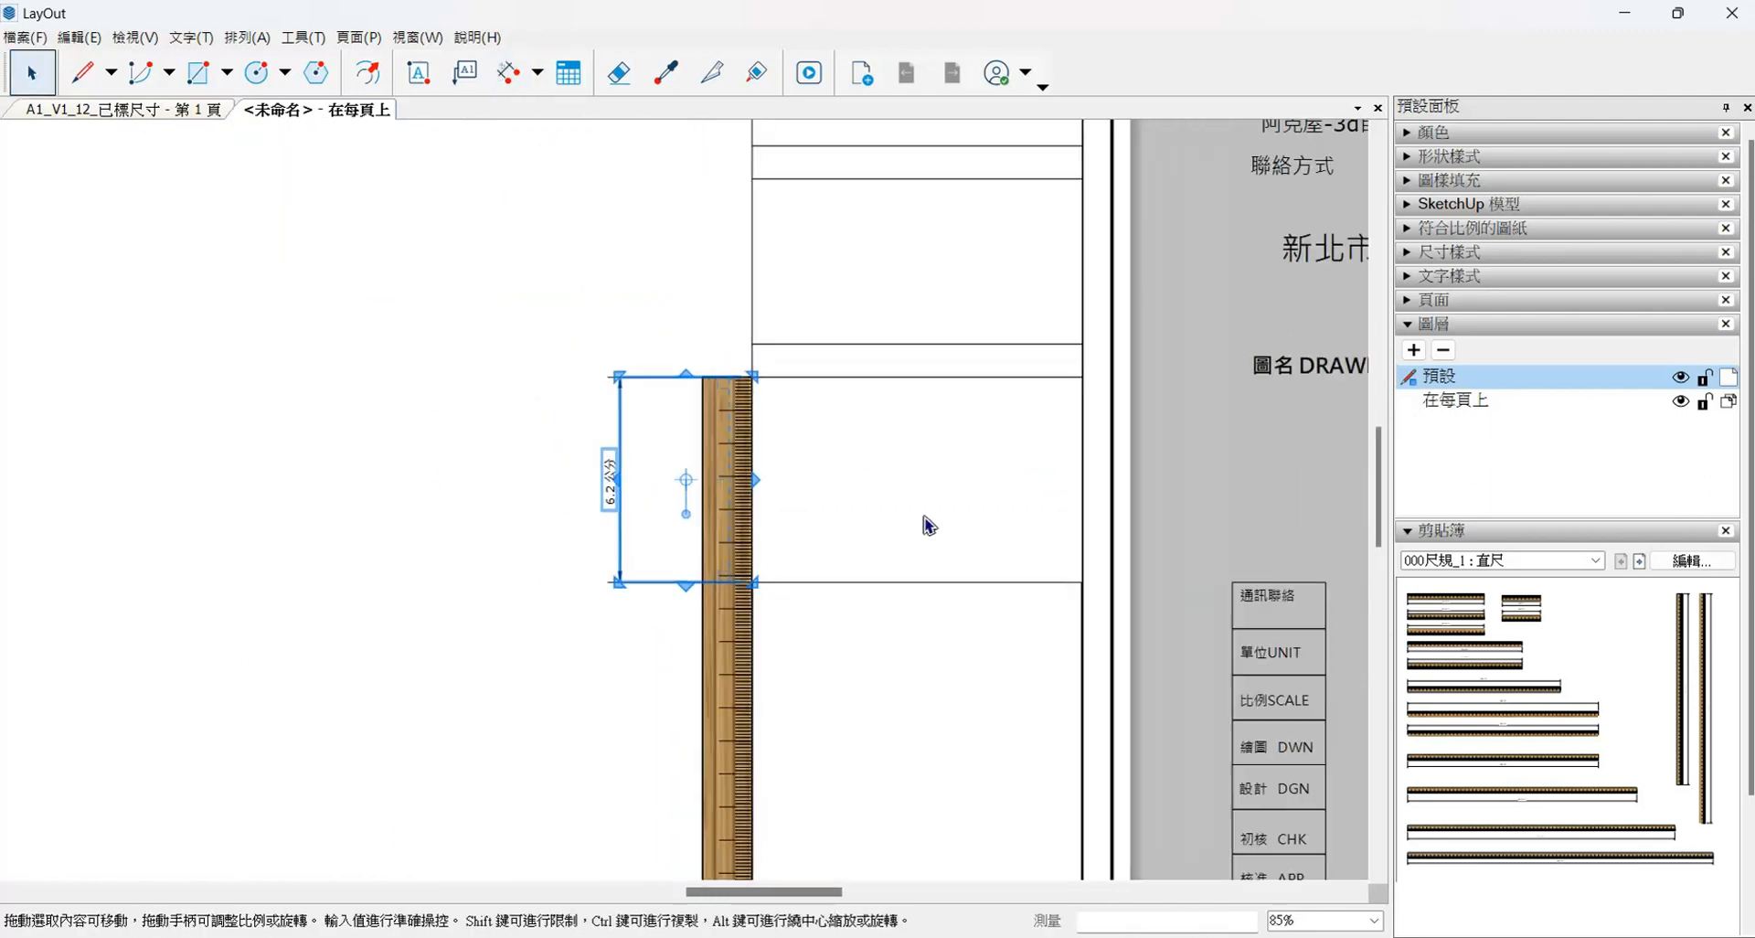
- Delete the height dimension beside the 62 mm cell
scroll(549, 567, up, 4)
scroll(670, 541, down, 4)
scroll(1097, 508, up, 4)
key(Delete)
- Copy the 10 mm strip directly beneath the 62 mm cell
click(1125, 407)
scroll(1134, 401, up, 4)
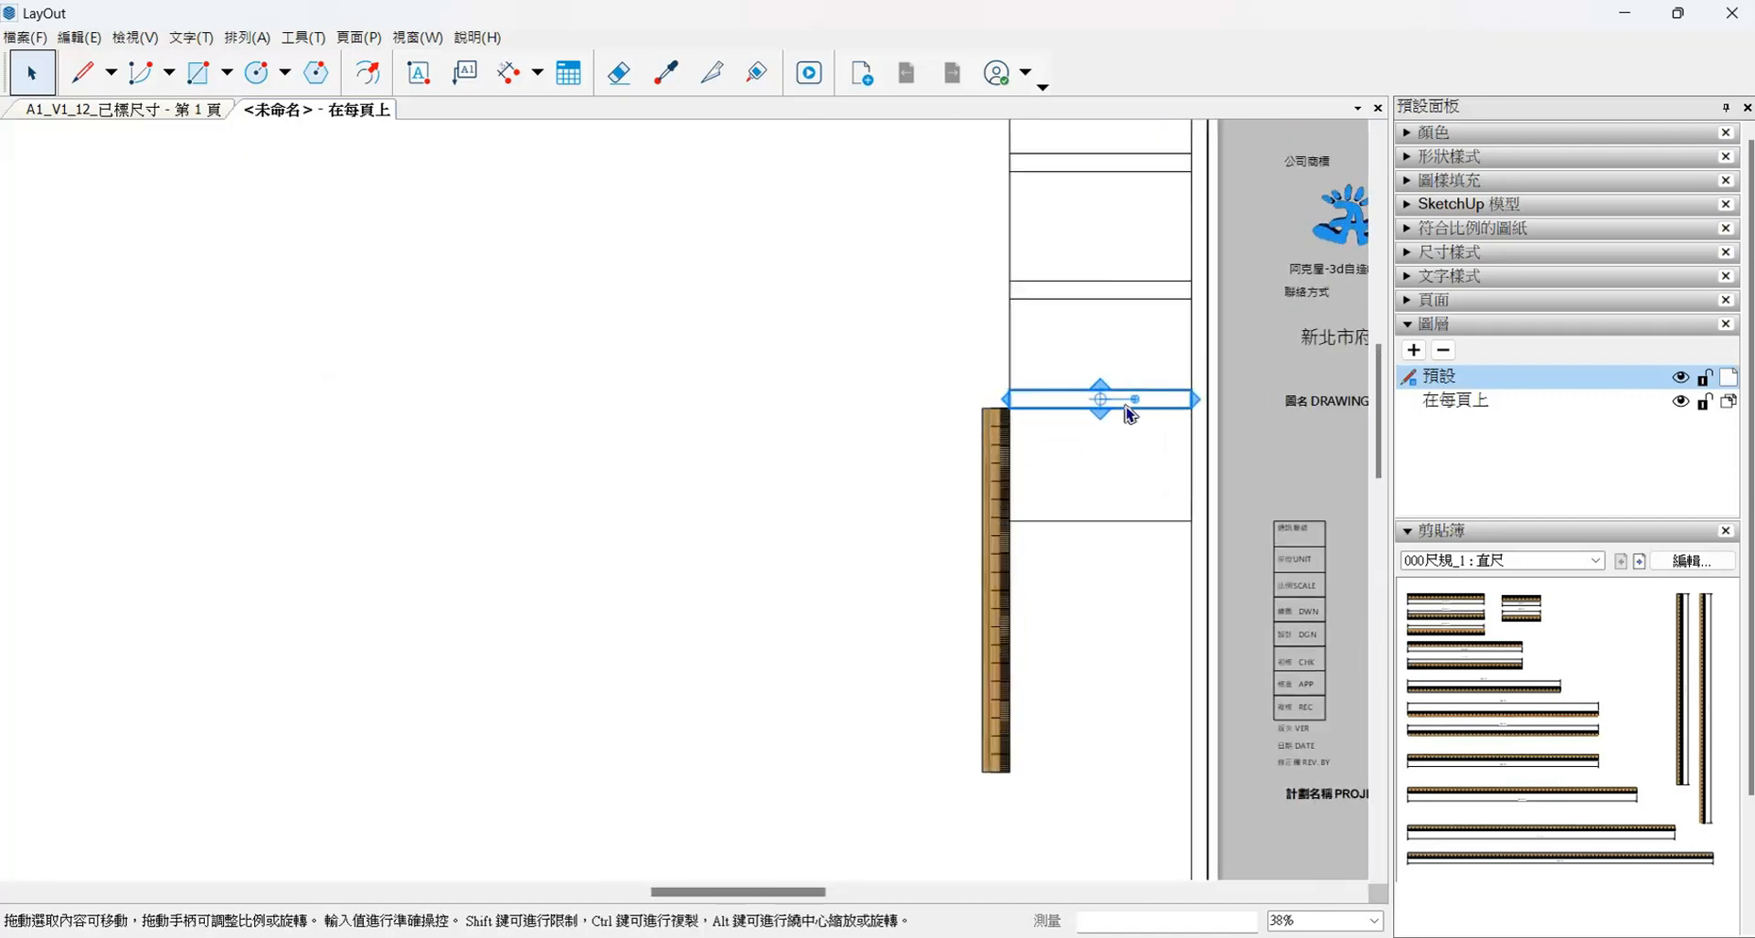
ctrl+drag(1132, 381, 1130, 647)
scroll(965, 702, up, 6)
scroll(680, 638, down, 4)
scroll(940, 665, up, 3)
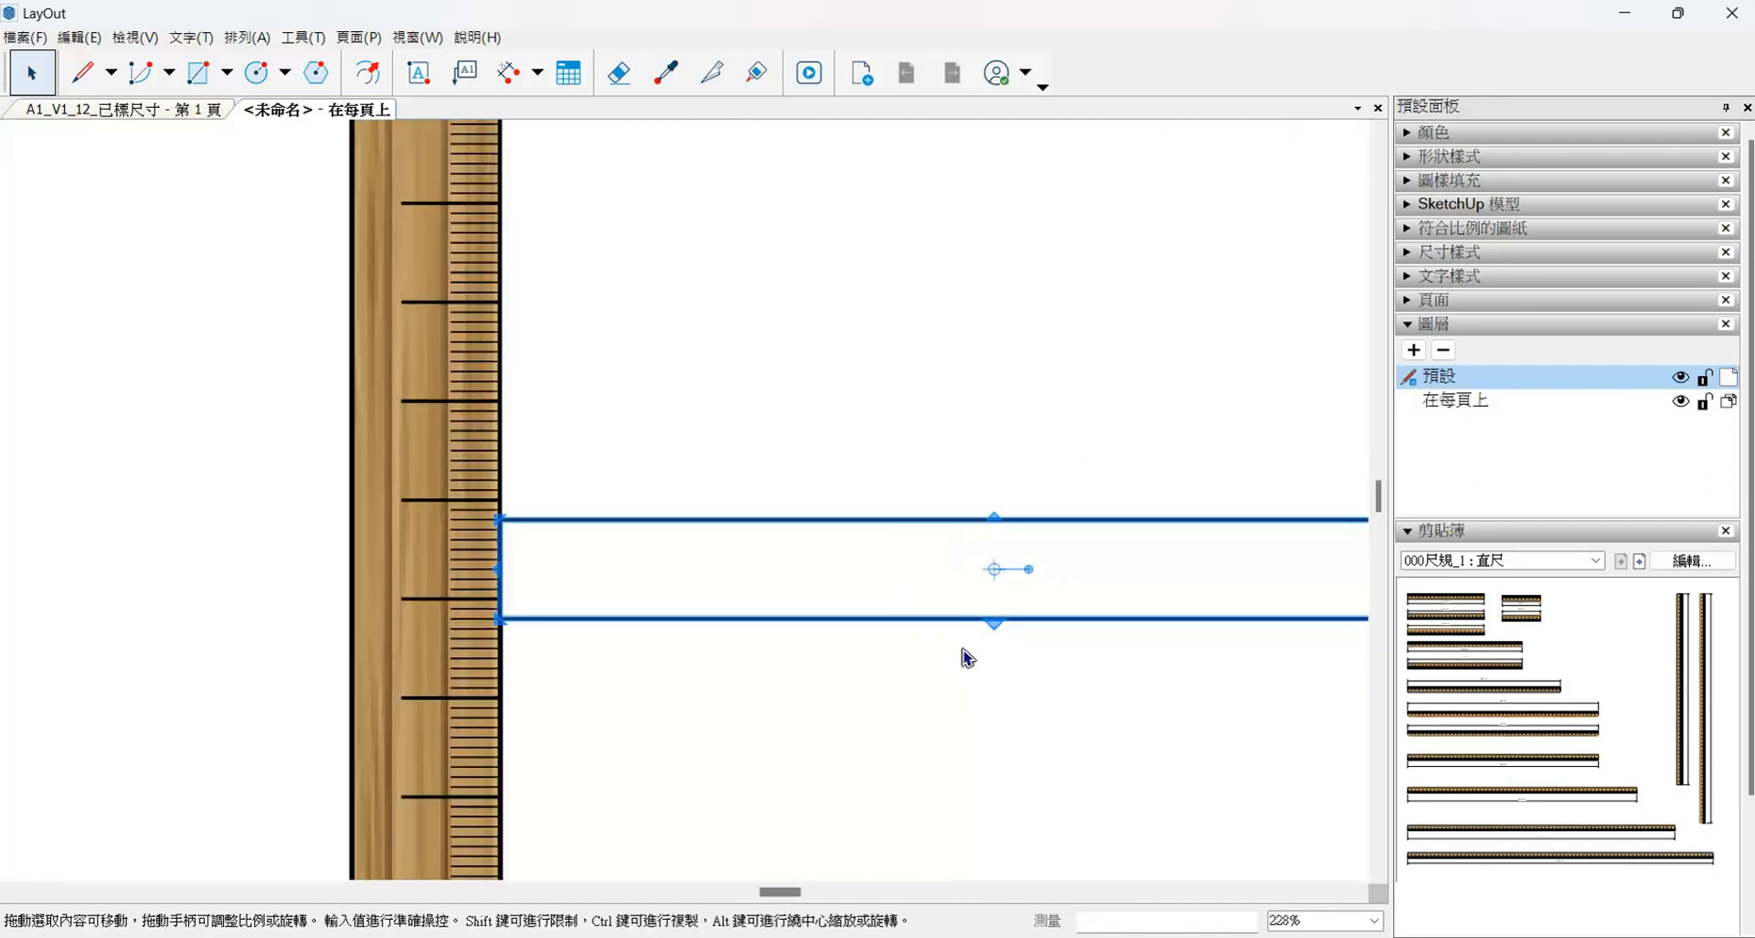
- Stretch the copied strip to about 18 mm high and try to dimension its height
drag(996, 623, 502, 687)
scroll(685, 630, down, 4)
click(507, 73)
click(585, 569)
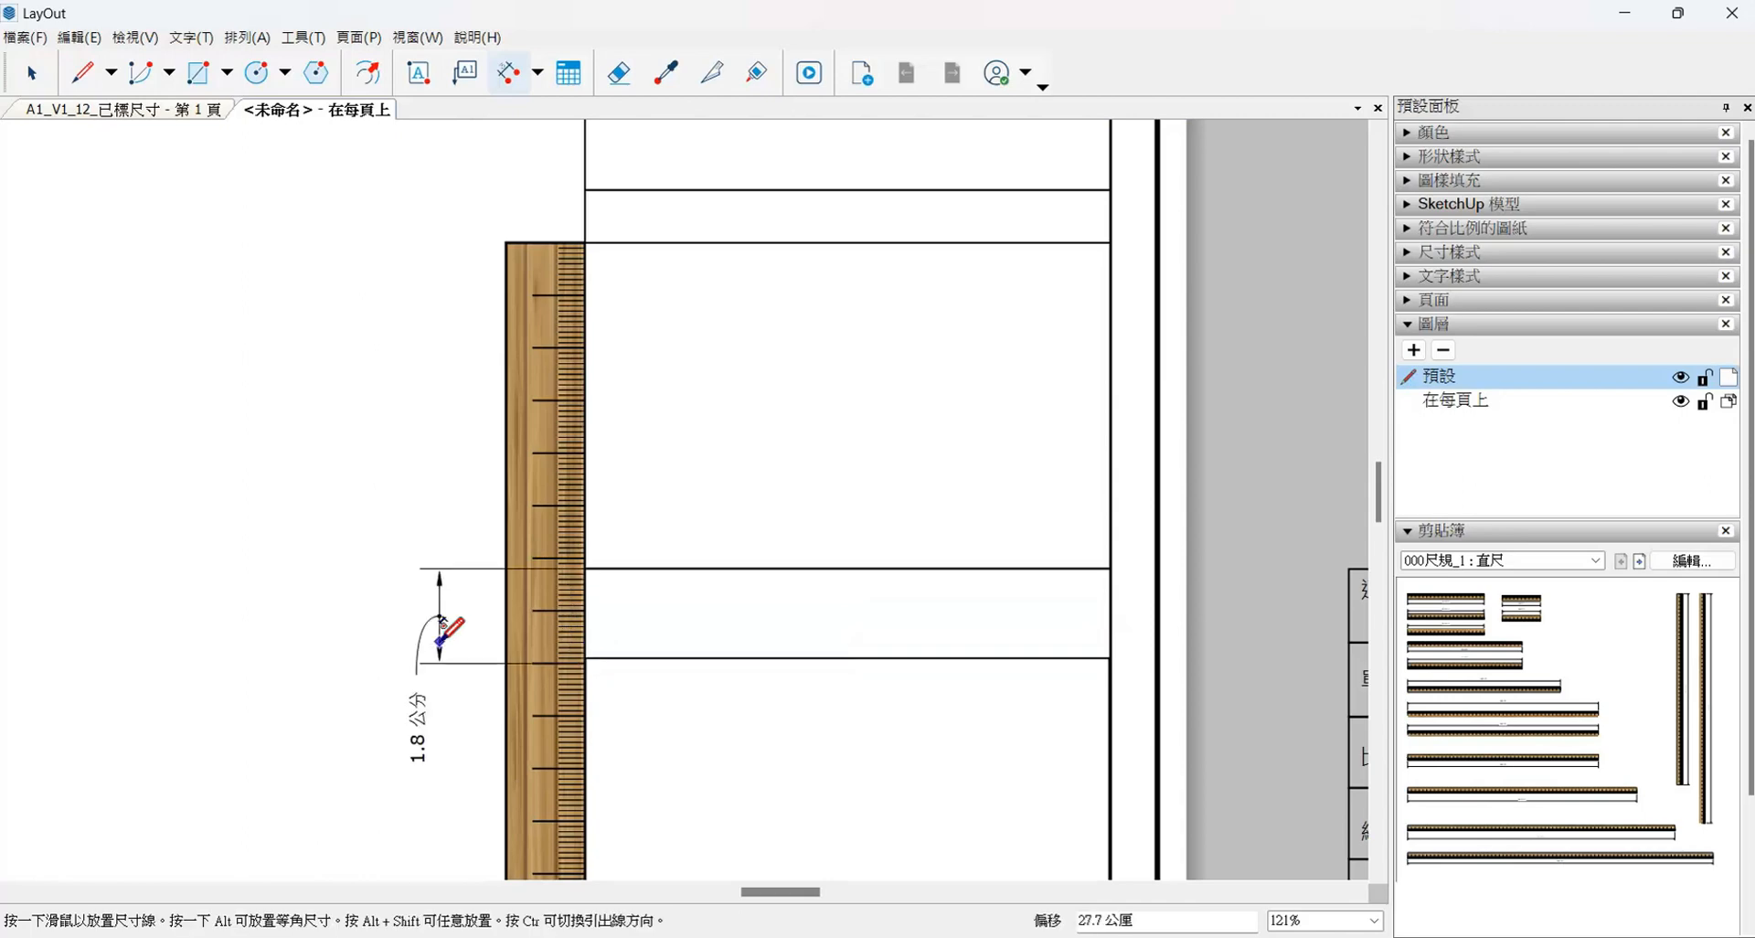
click(32, 73)
- Move the vertical ruler so its upper-right corner snaps to the lowest strip's upper-left corner
click(538, 385)
scroll(566, 474, up, 7)
drag(585, 244, 760, 646)
scroll(499, 662, up, 9)
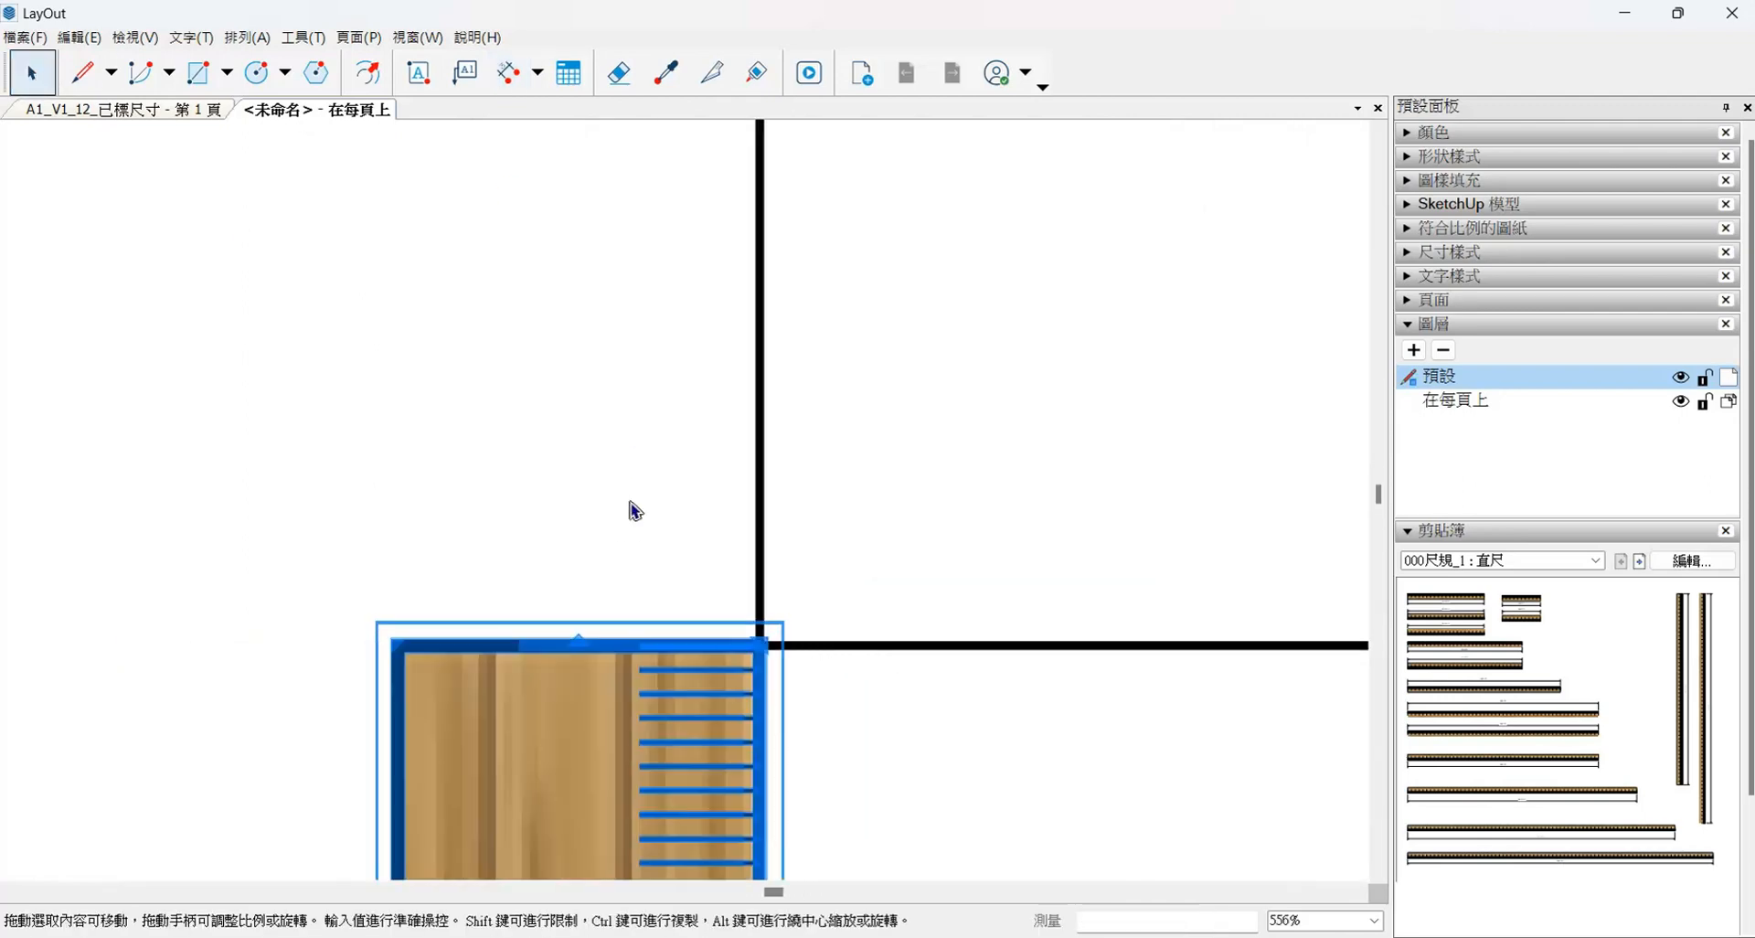
- Set the lowest strip's height to 14 mm against the ruler's graduations
scroll(466, 446, down, 4)
click(1033, 681)
drag(1078, 698, 586, 667)
- Dimension the lowest strip's height beside the ruler and compare it with the 14 mm rows in the reference image
click(510, 73)
click(586, 527)
click(585, 666)
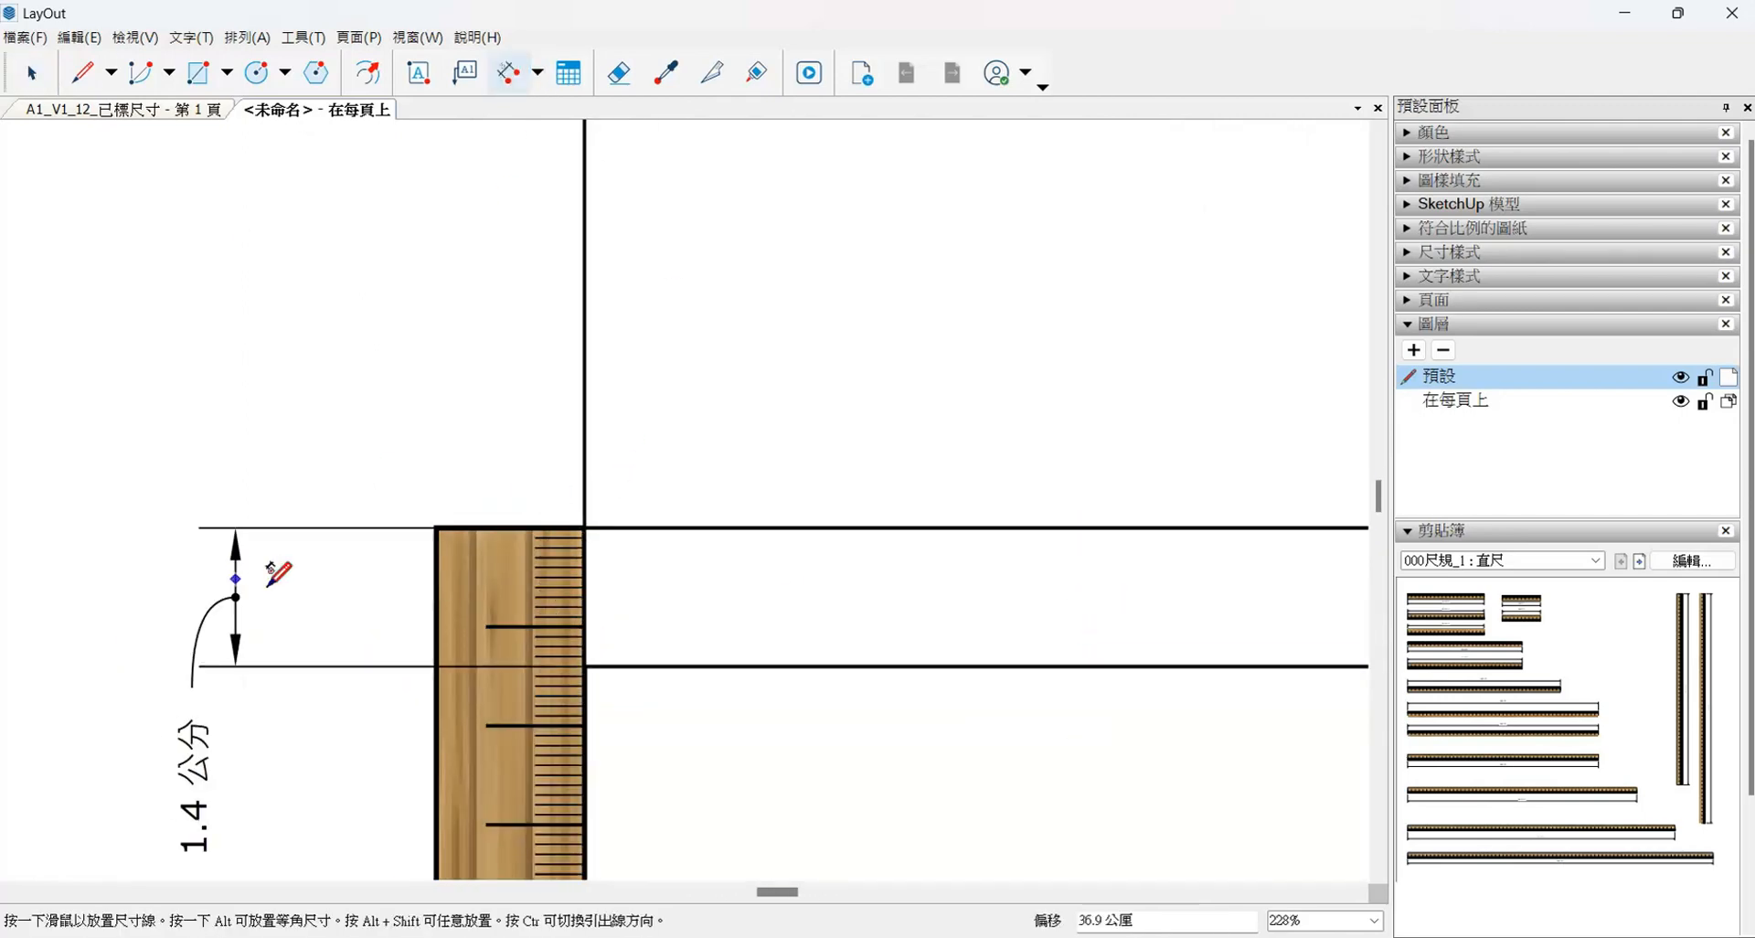
click(277, 574)
scroll(443, 558, down, 6)
scroll(357, 462, up, 3)
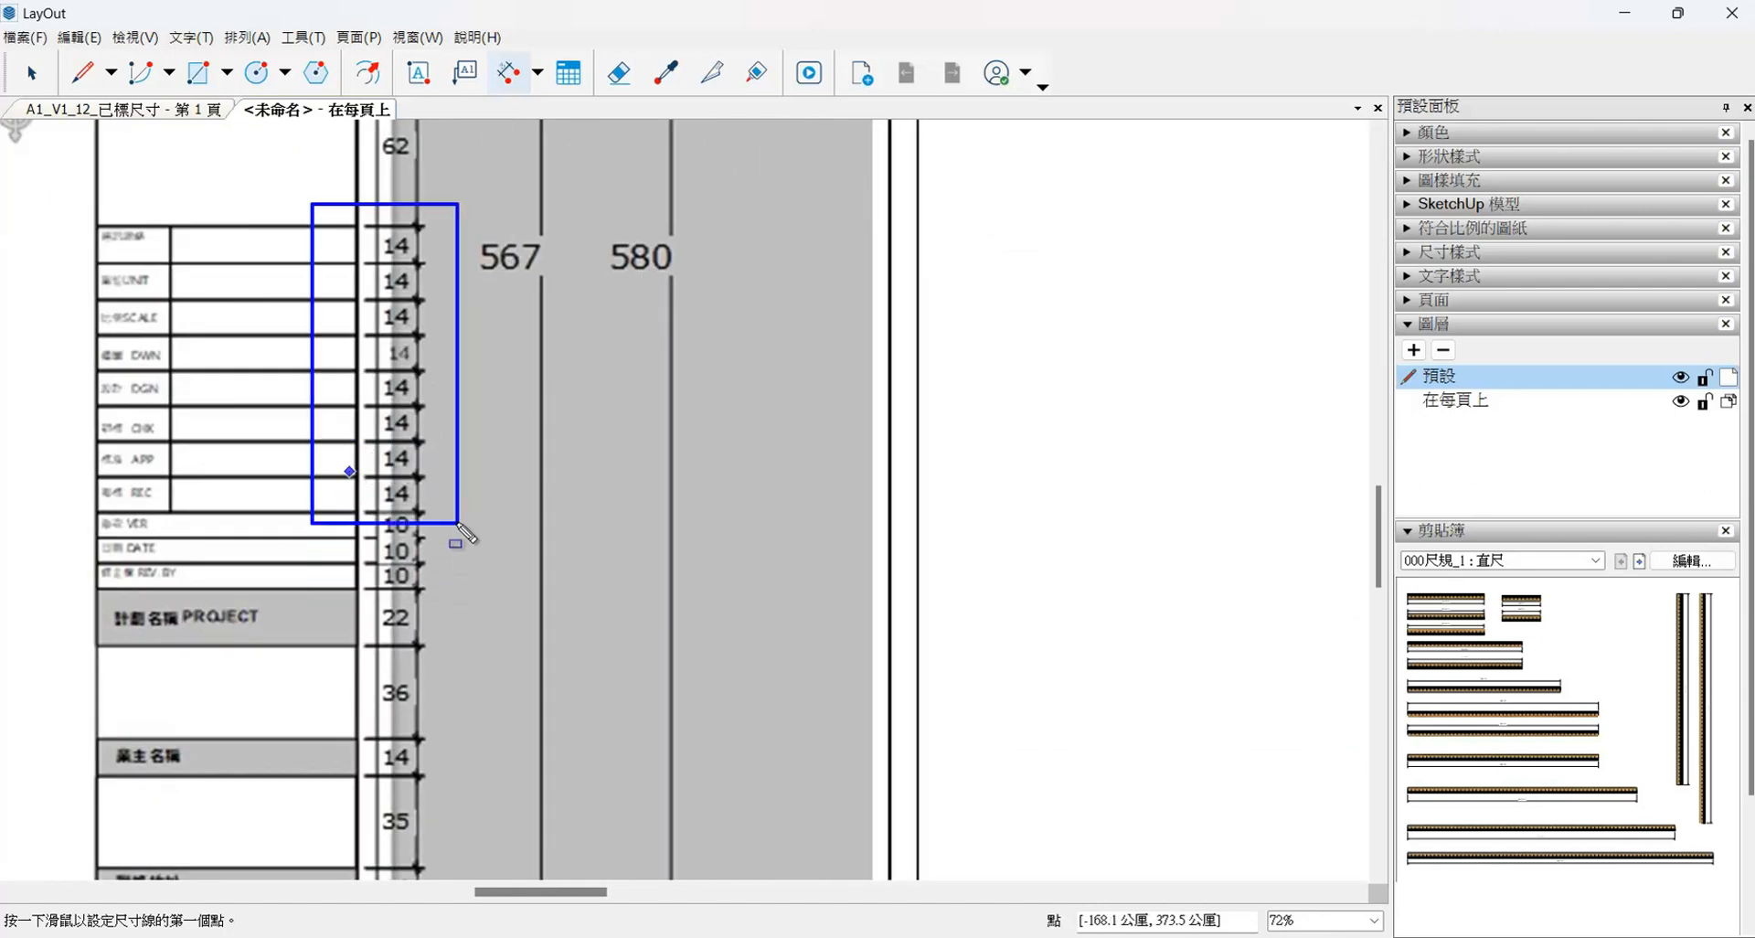
scroll(475, 160, down, 5)
scroll(1265, 434, up, 4)
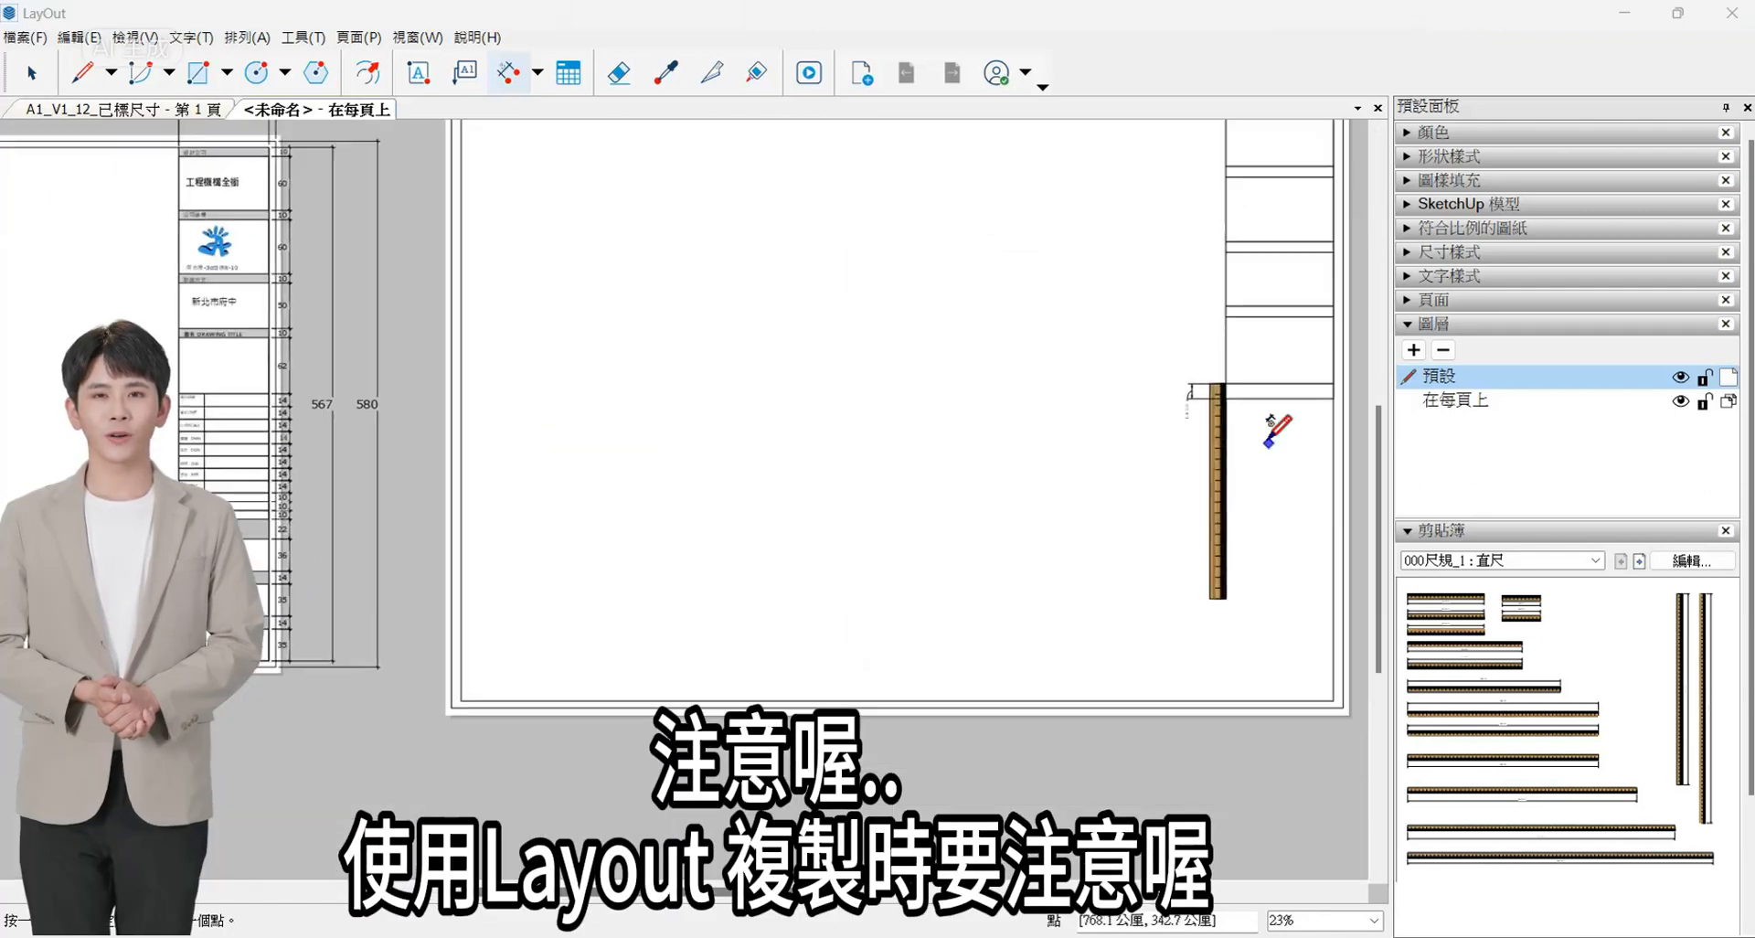
- Delete the height dimension beside the ruler
key(space)
click(1138, 364)
key(Delete)
middle_drag(1280, 394, 960, 393)
click(1071, 388)
scroll(1097, 373, up, 2)
ctrl+drag(1120, 343, 1115, 399)
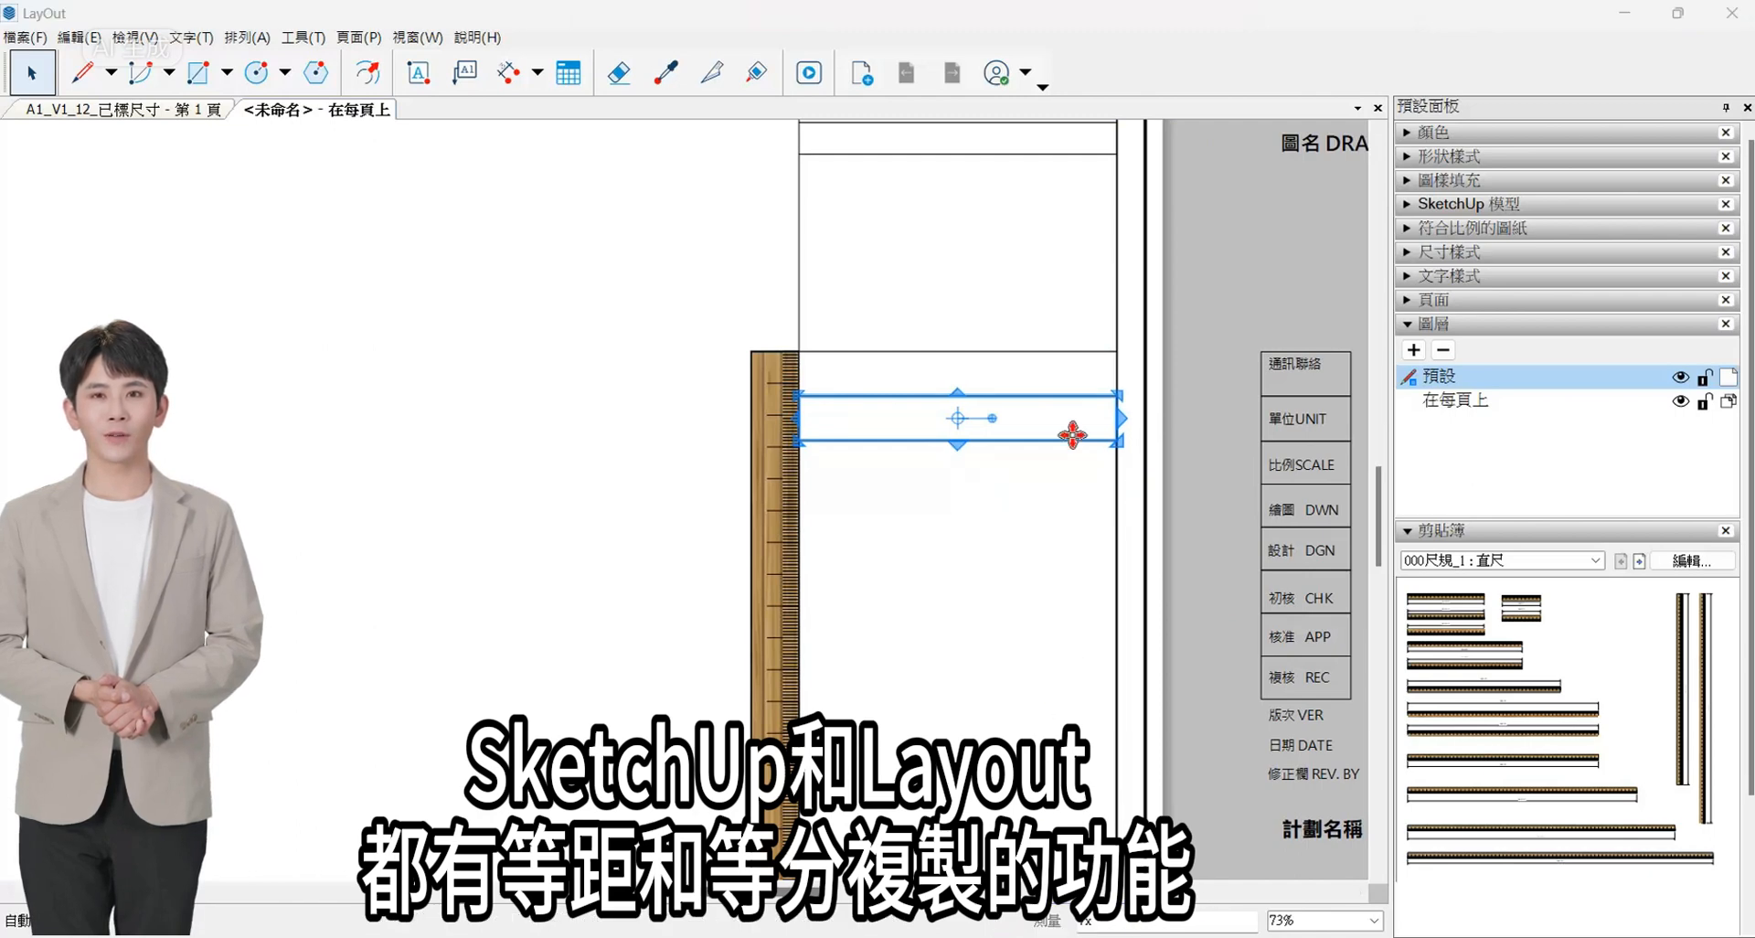
scroll(1072, 435, up, 2)
key(Delete)
- Copy the 14 mm row directly below itself and array the copy 7x down the title block column
click(1082, 346)
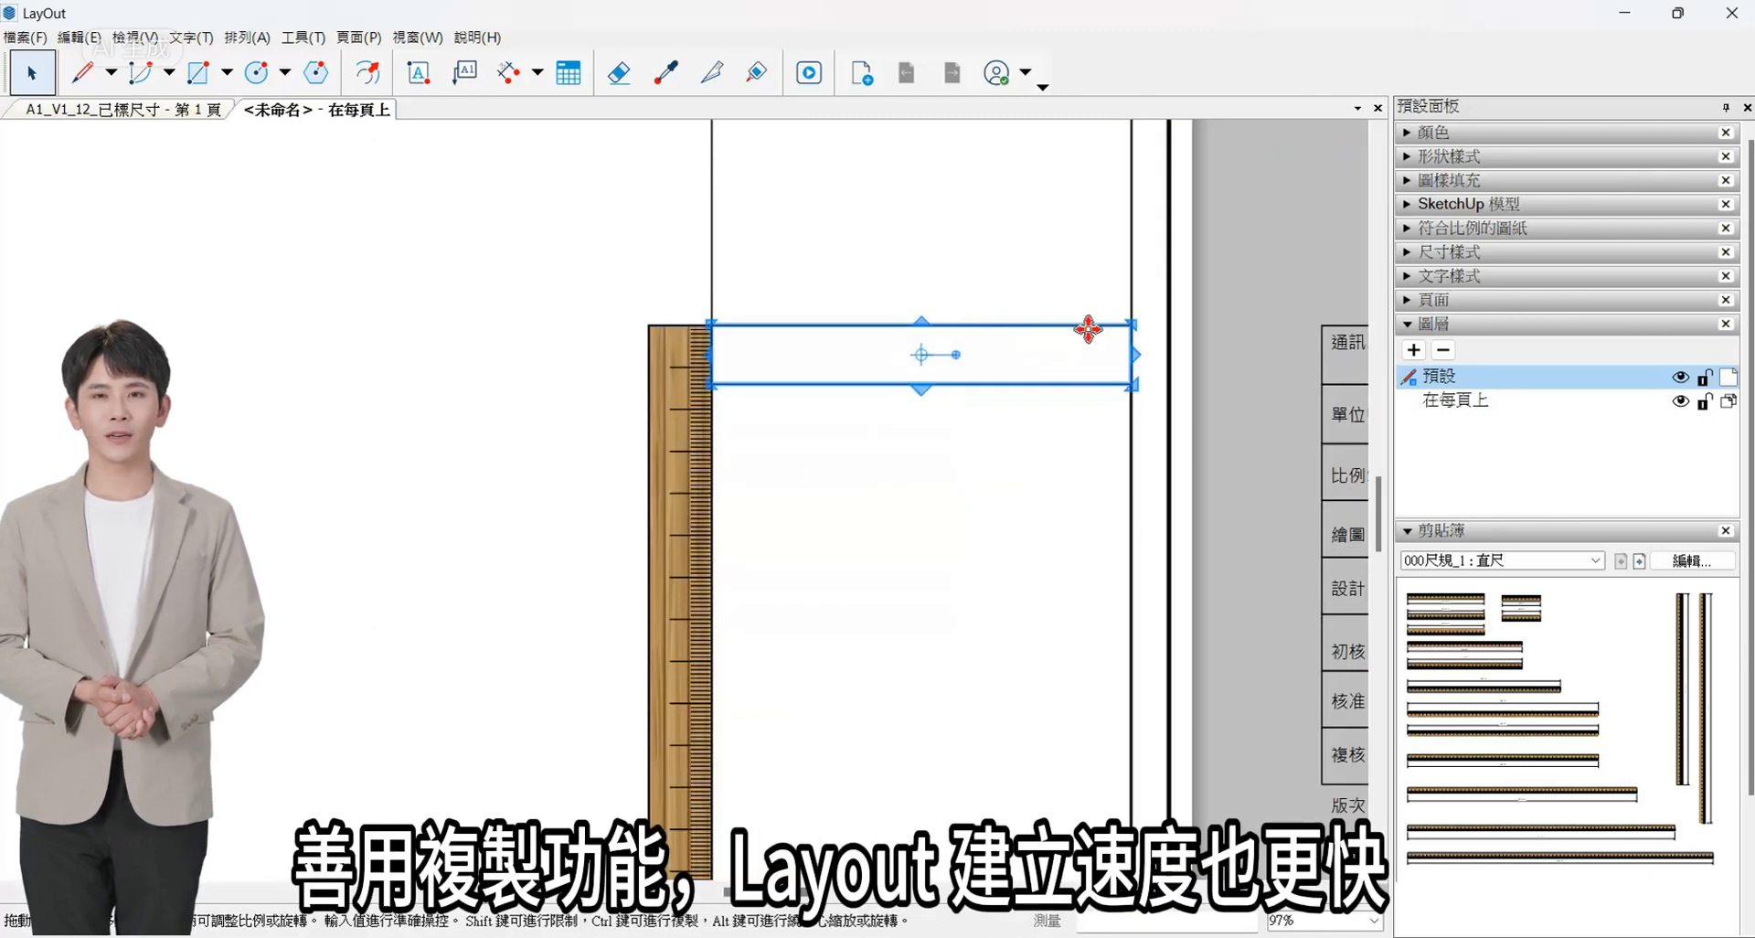
ctrl+drag(1088, 330, 1118, 386)
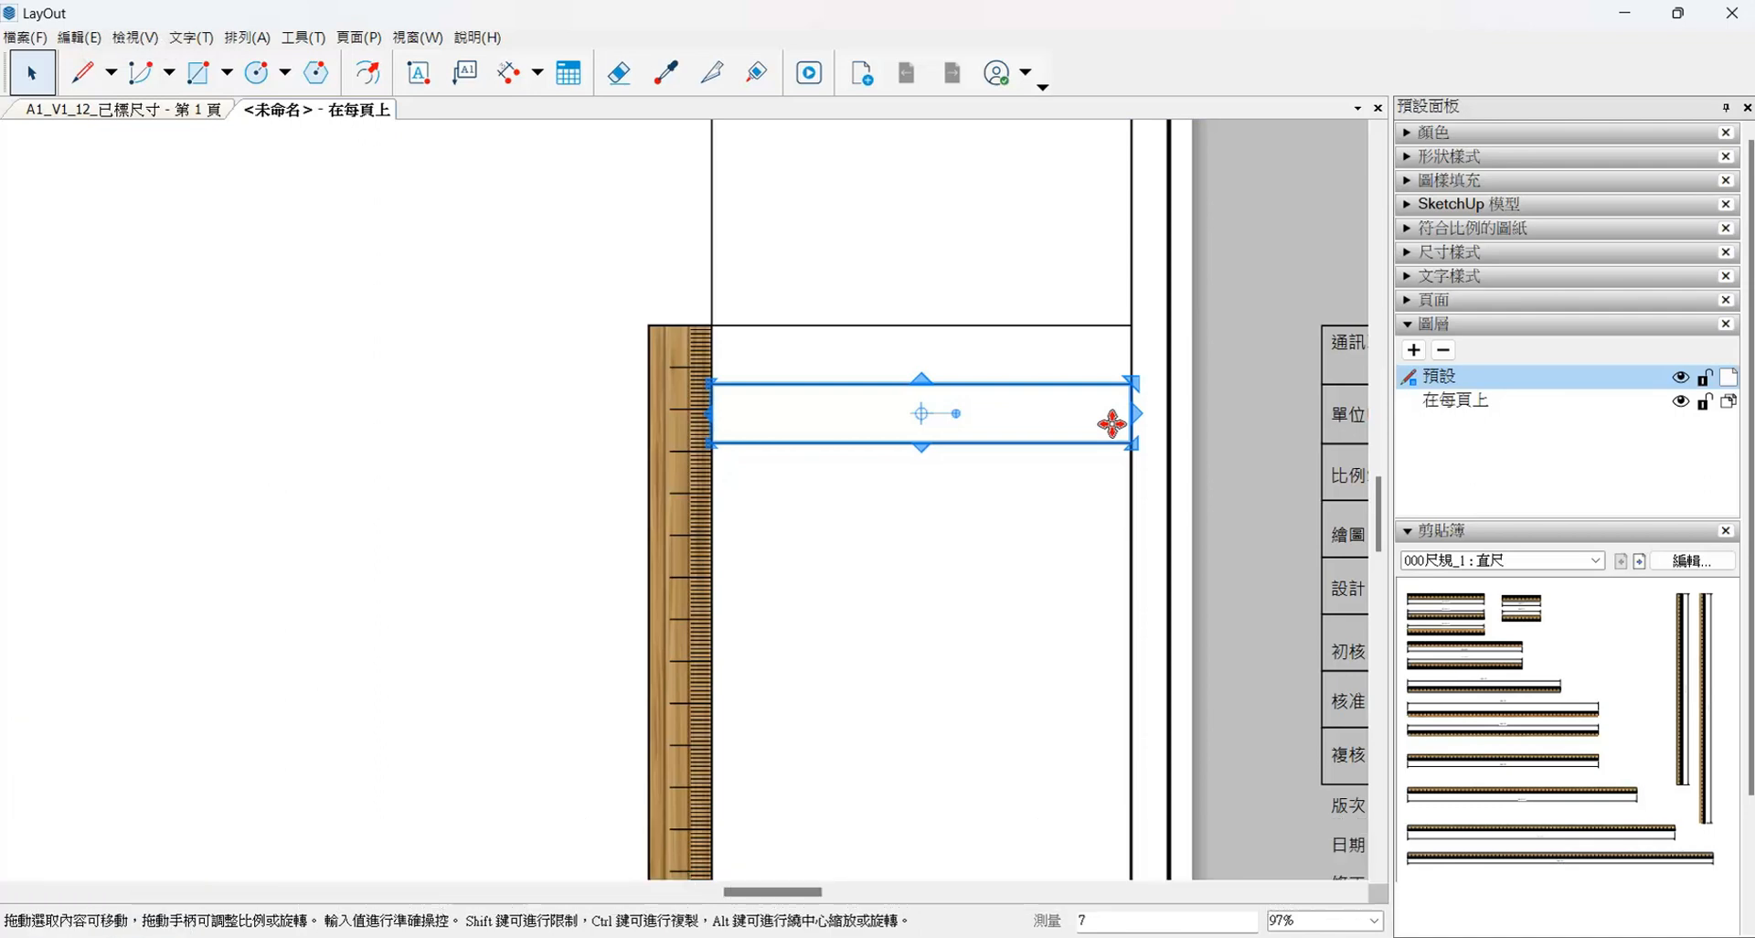
text(7x)
key(Return)
scroll(896, 392, down, 4)
scroll(1059, 475, down, 3)
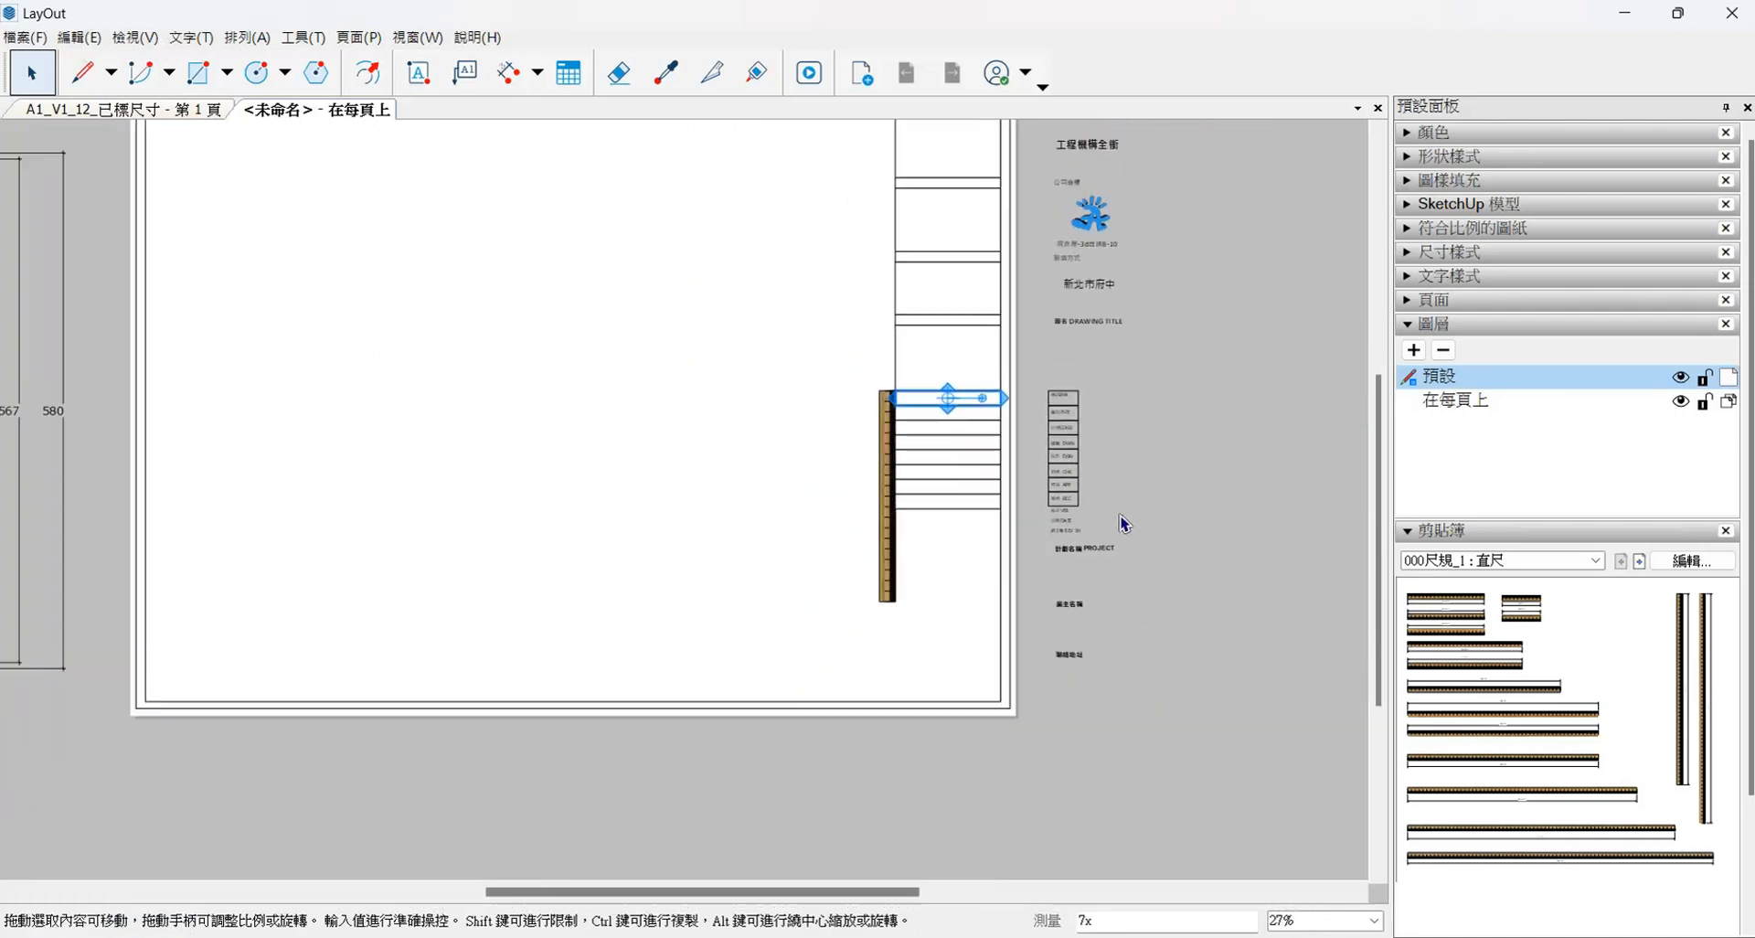
- Copy the lowest 14 mm row directly below itself and shrink the copy's height to 10 mm against the ruler
scroll(223, 517, up, 4)
scroll(249, 576, up, 3)
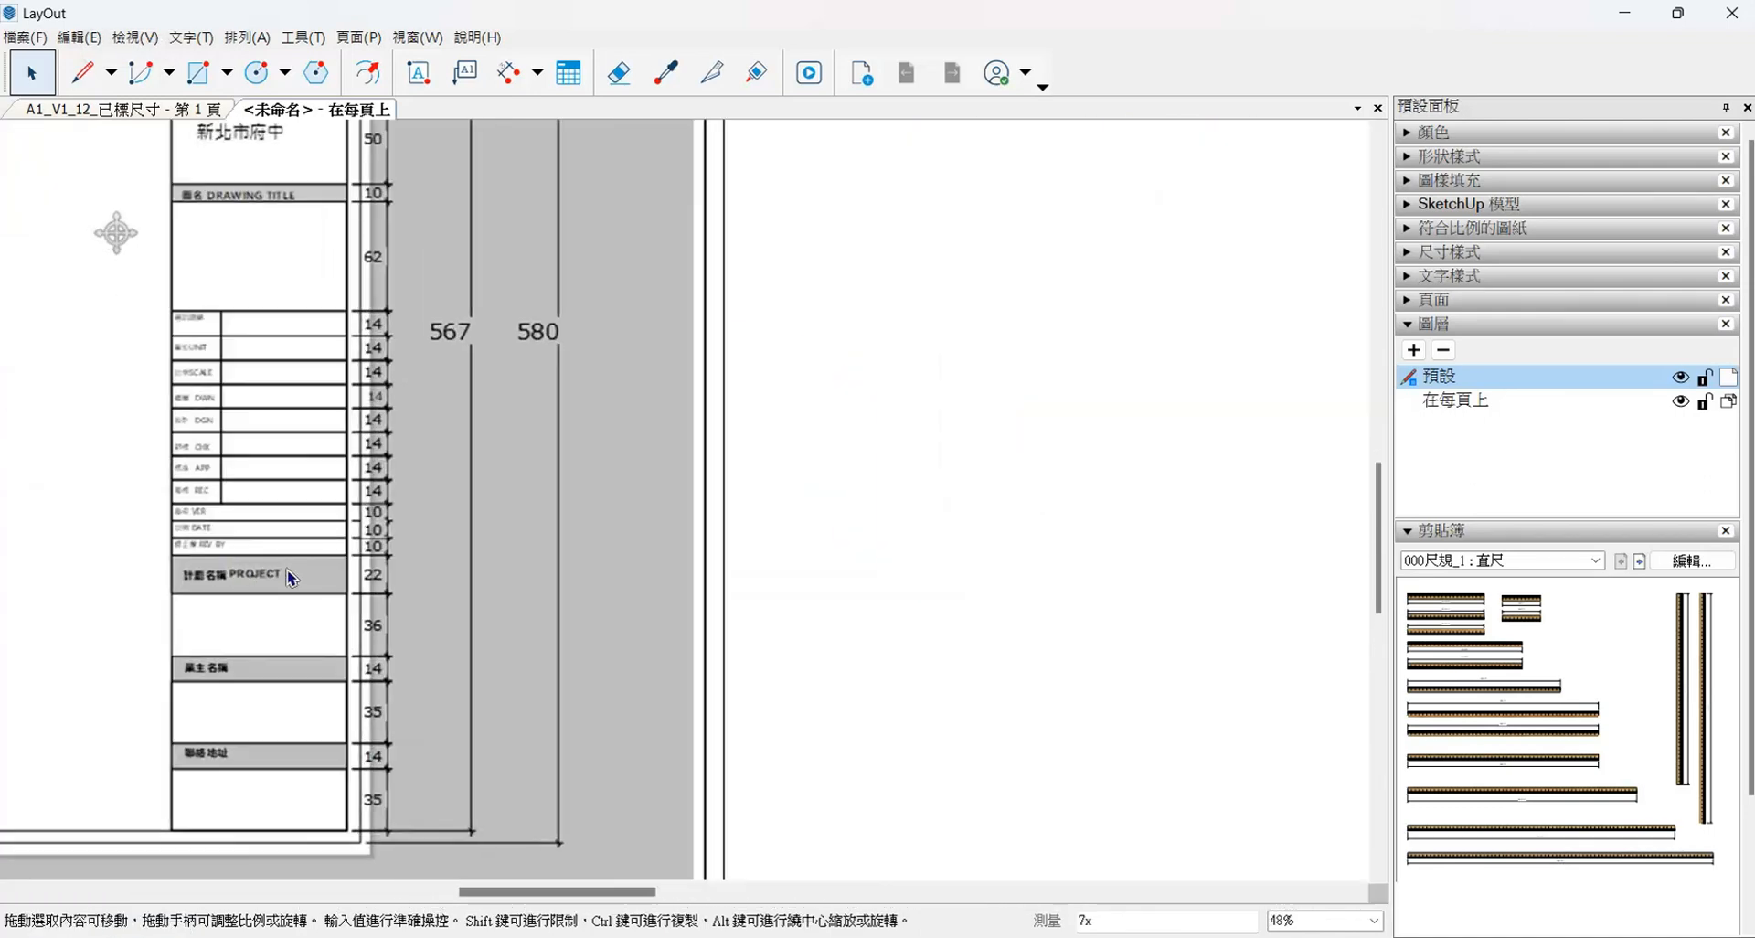
scroll(173, 488, down, 6)
scroll(1252, 510, up, 4)
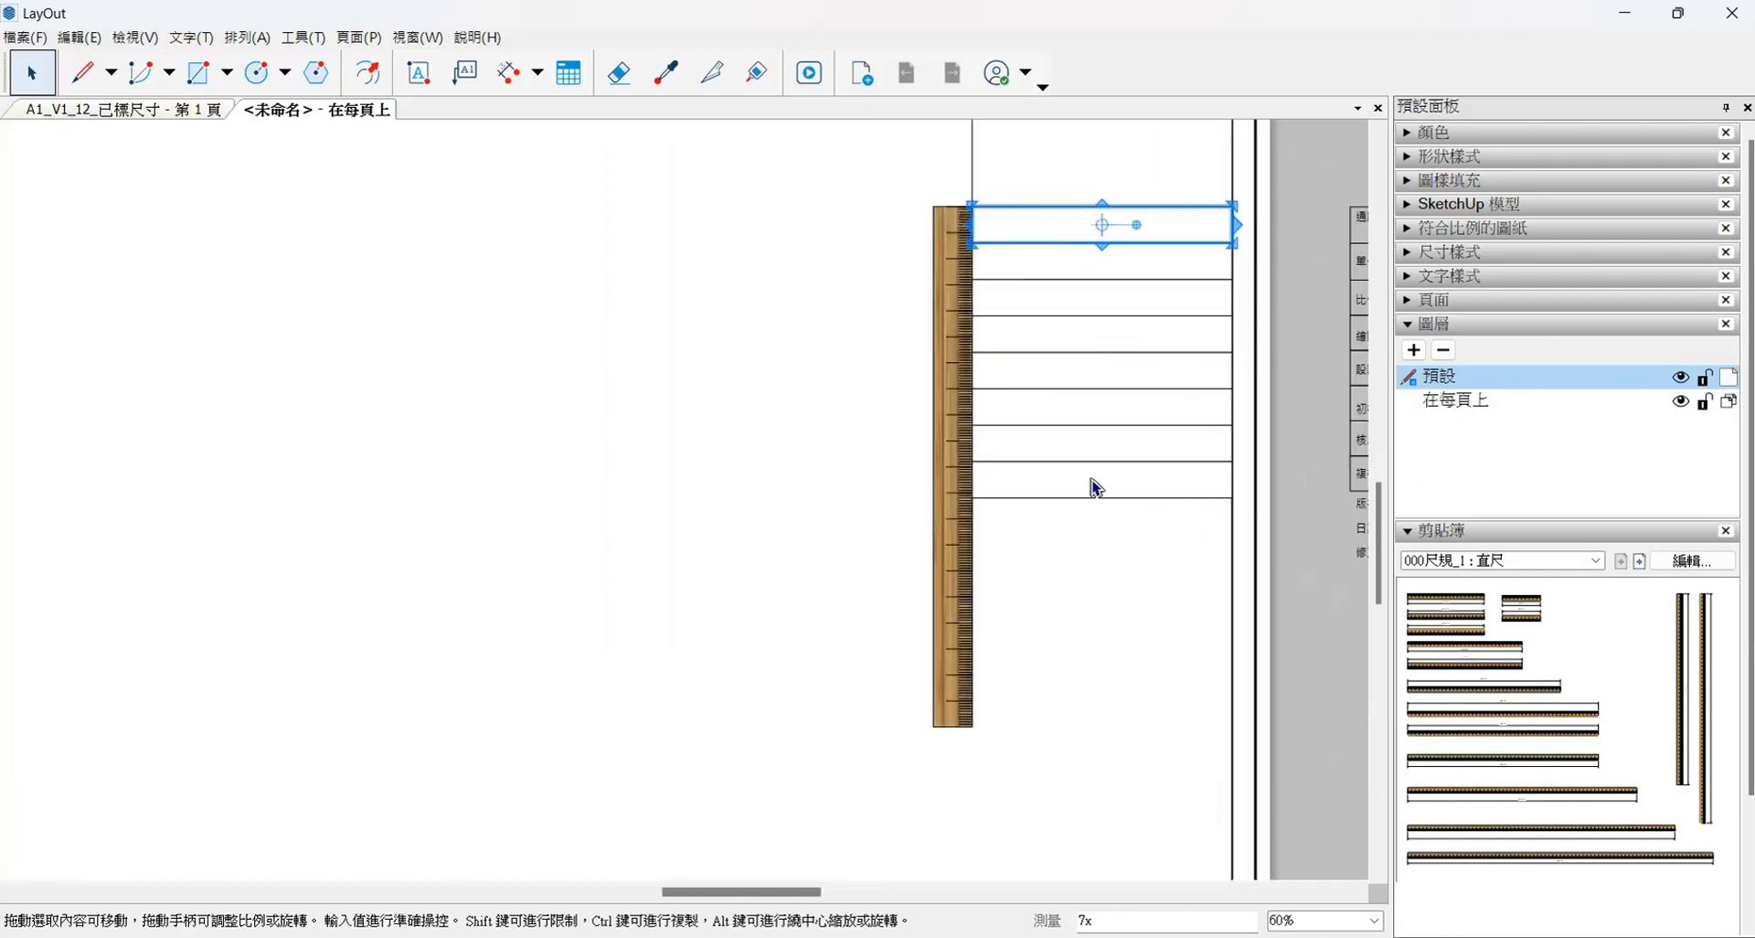
click(1101, 465)
scroll(1101, 465, up, 3)
drag(1080, 456, 1075, 528)
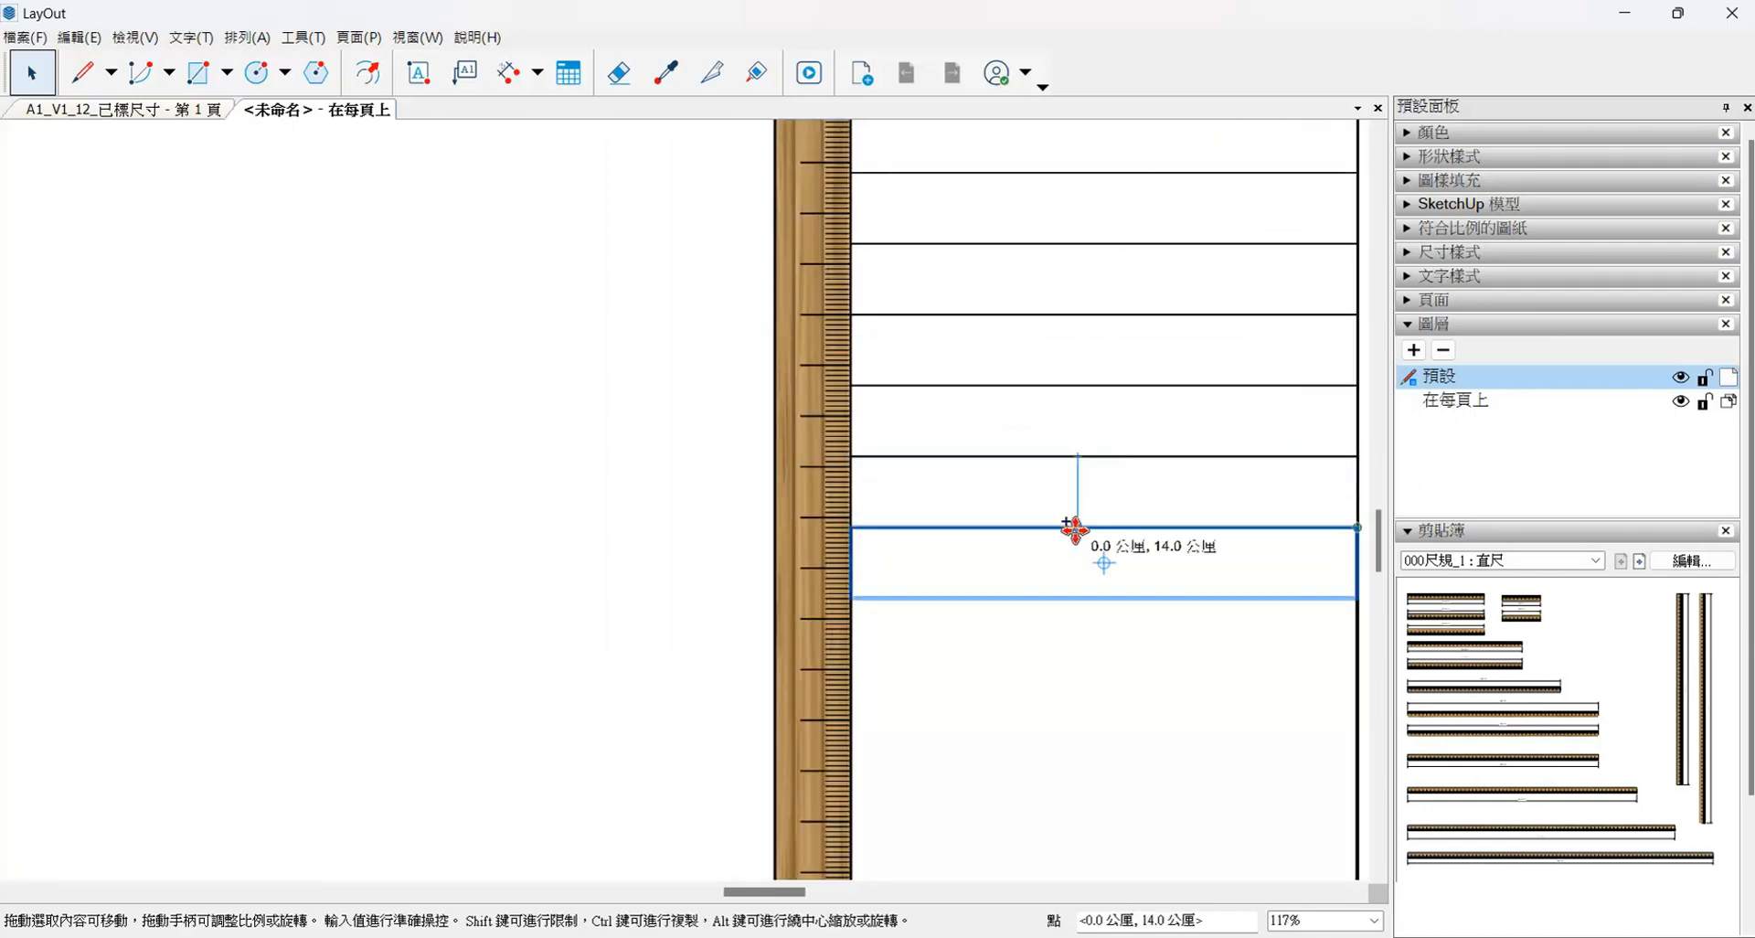
scroll(923, 595, up, 2)
drag(1138, 591, 857, 598)
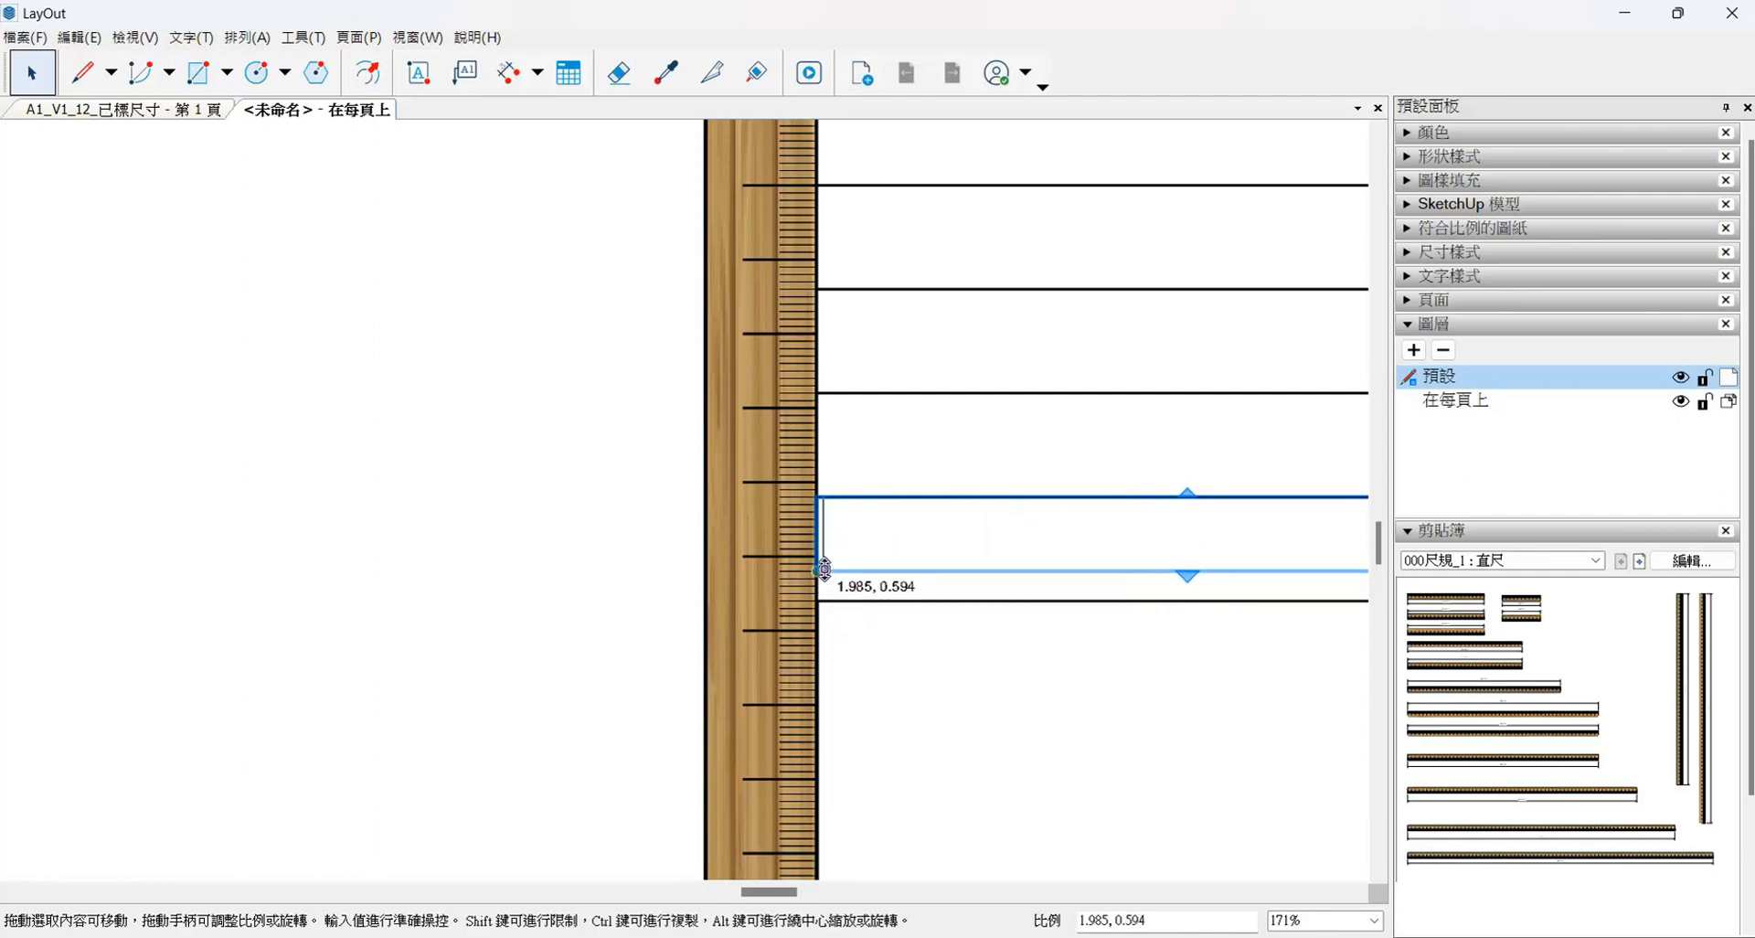
scroll(824, 569, up, 4)
- Check the new row's height with a linear dimension beside the ruler and delete that dimension
click(510, 72)
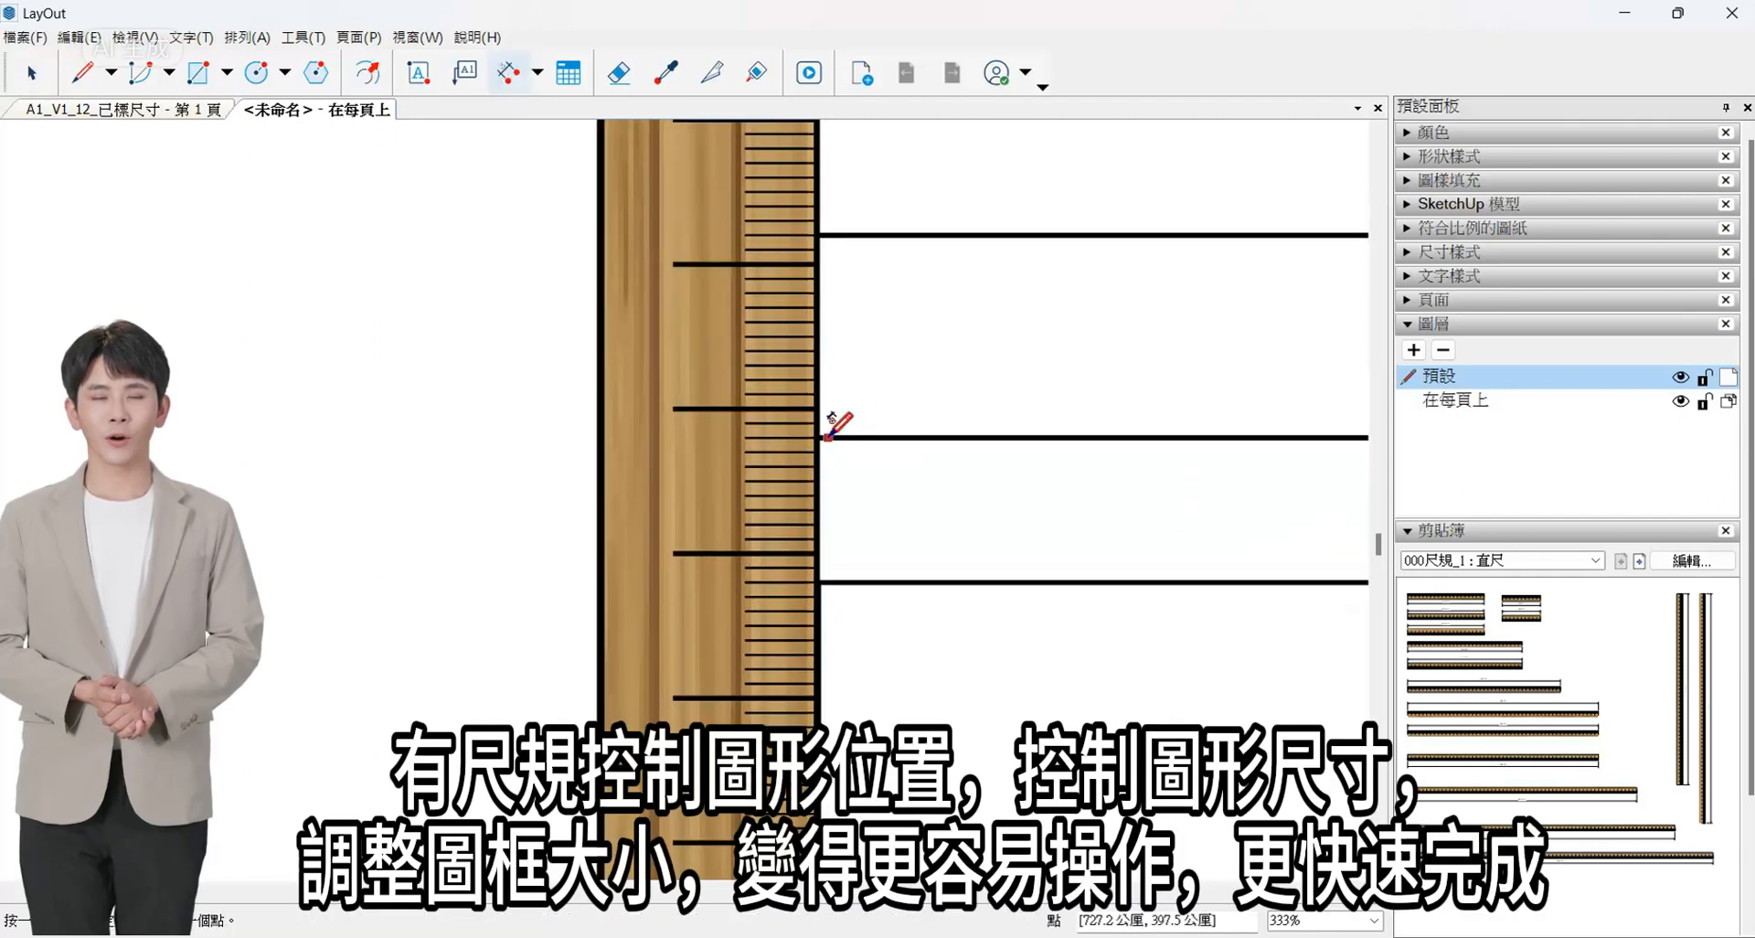
click(819, 438)
click(460, 517)
scroll(543, 415, down, 5)
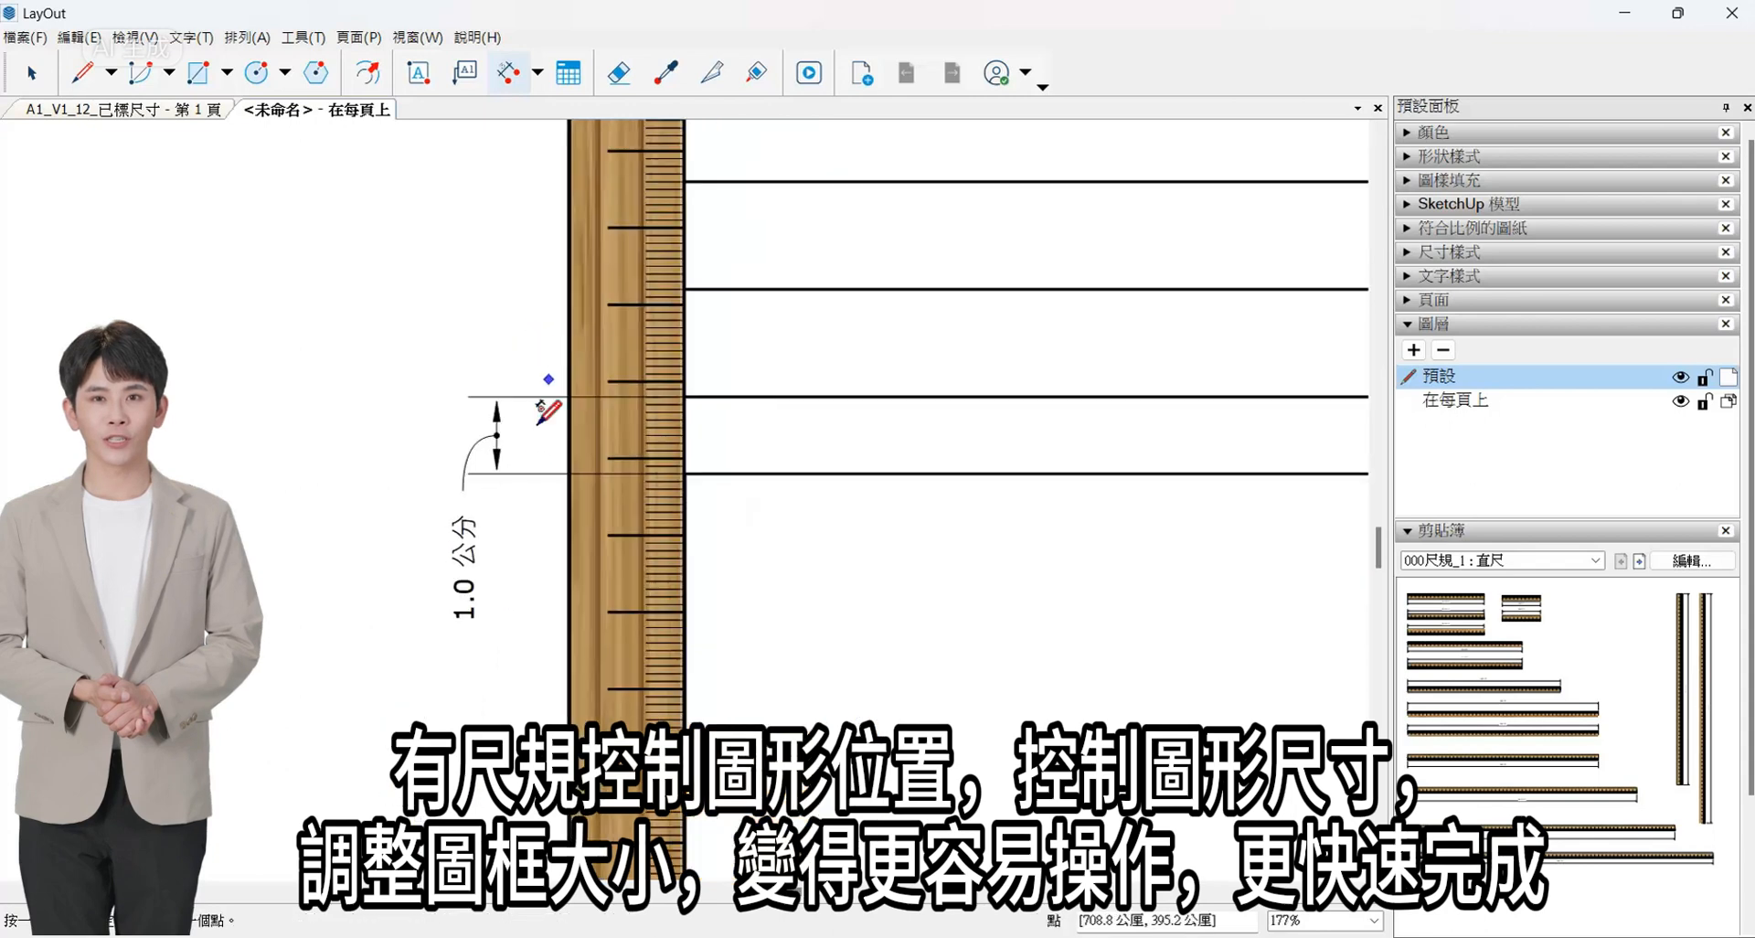
click(33, 73)
click(494, 550)
key(Delete)
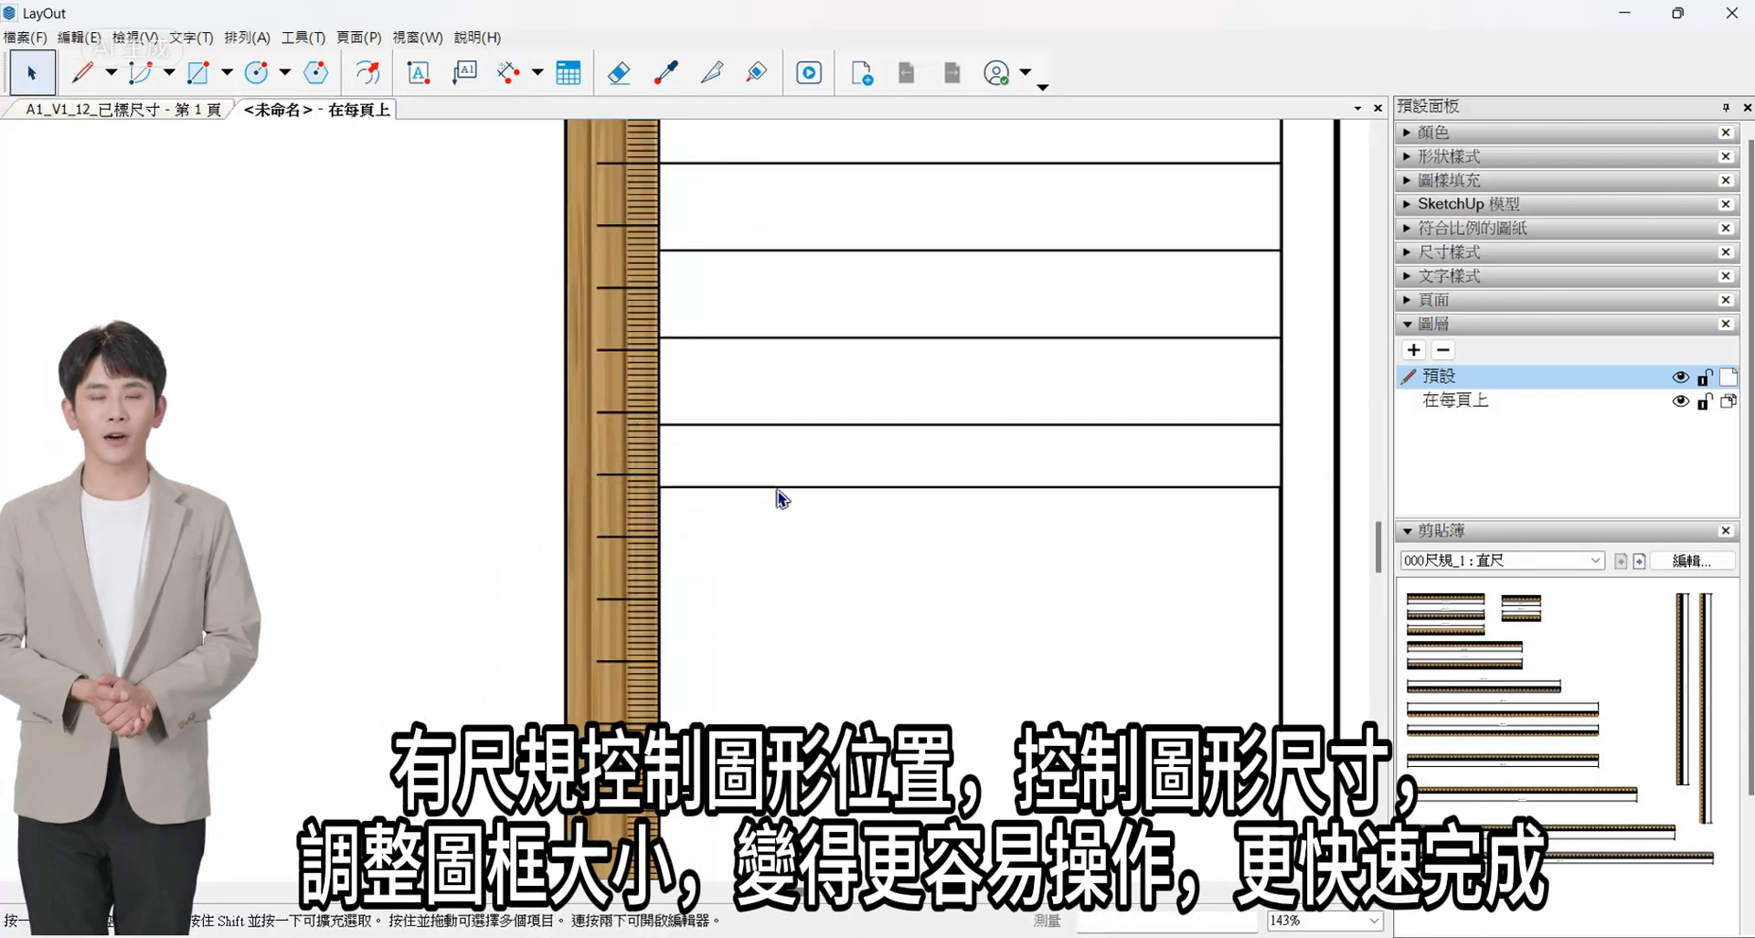
- Copy the 10 mm row directly below itself and array the copy 2x
scroll(886, 475, down, 3)
click(962, 480)
scroll(966, 464, up, 2)
drag(999, 464, 999, 519)
scroll(1109, 497, down, 6)
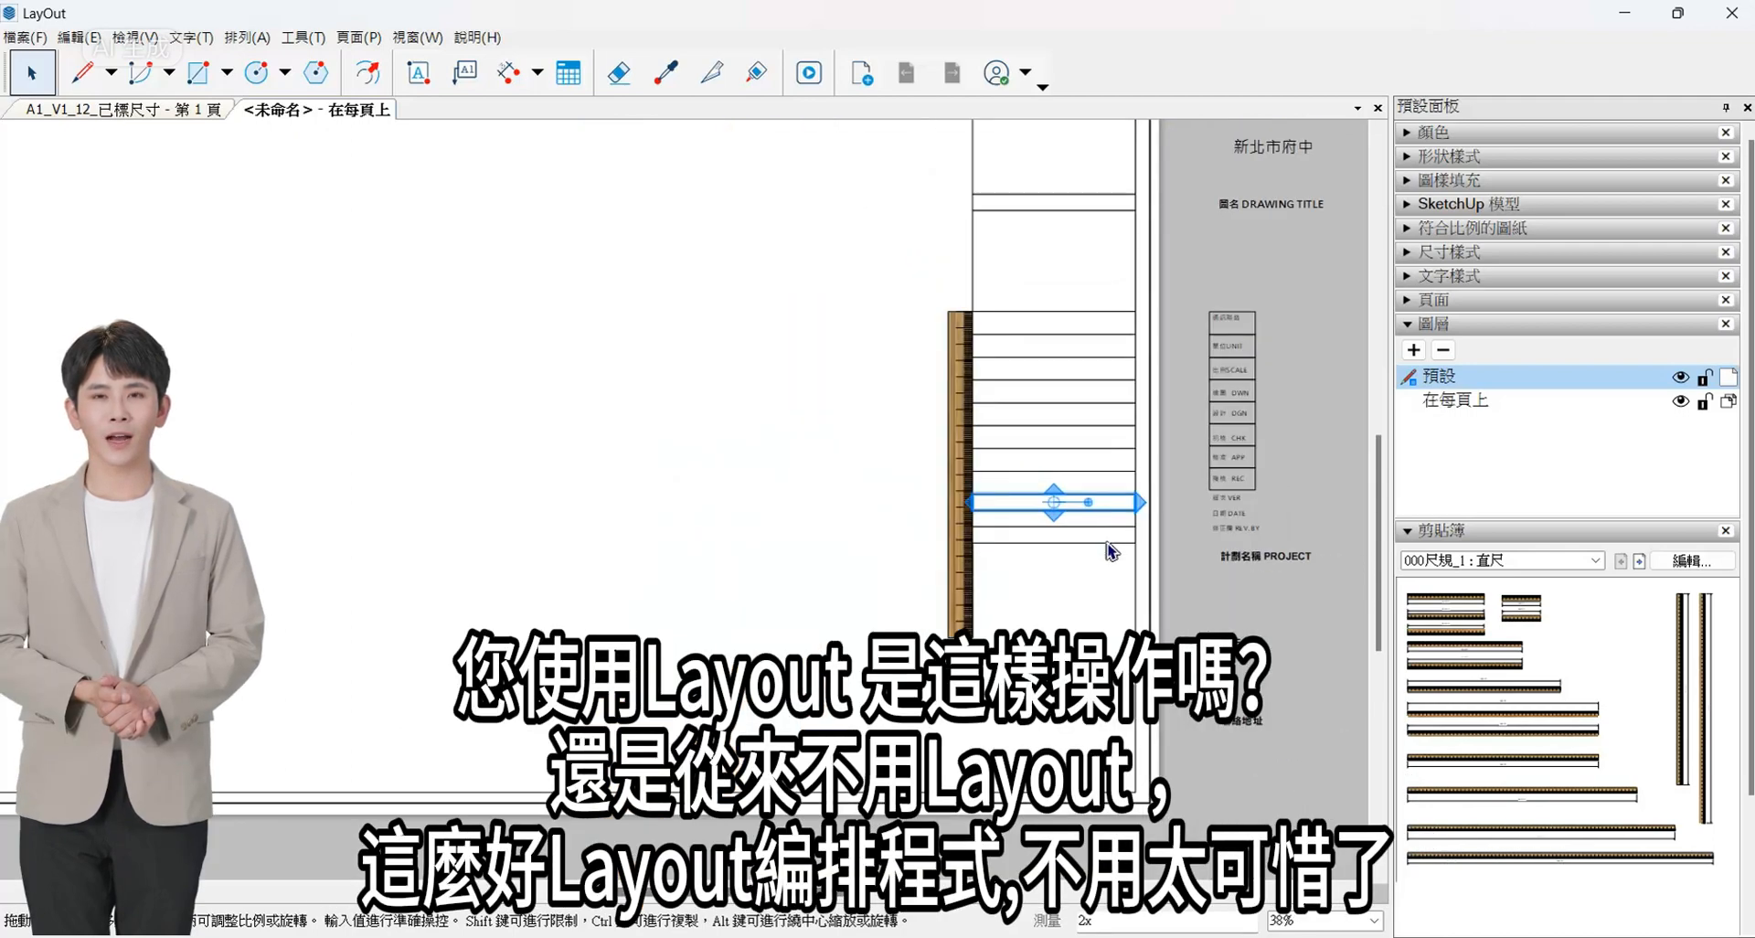
- Copy the lowest 10 mm row directly below itself and stretch the copy to 28 mm high against the ruler
scroll(284, 576, up, 1)
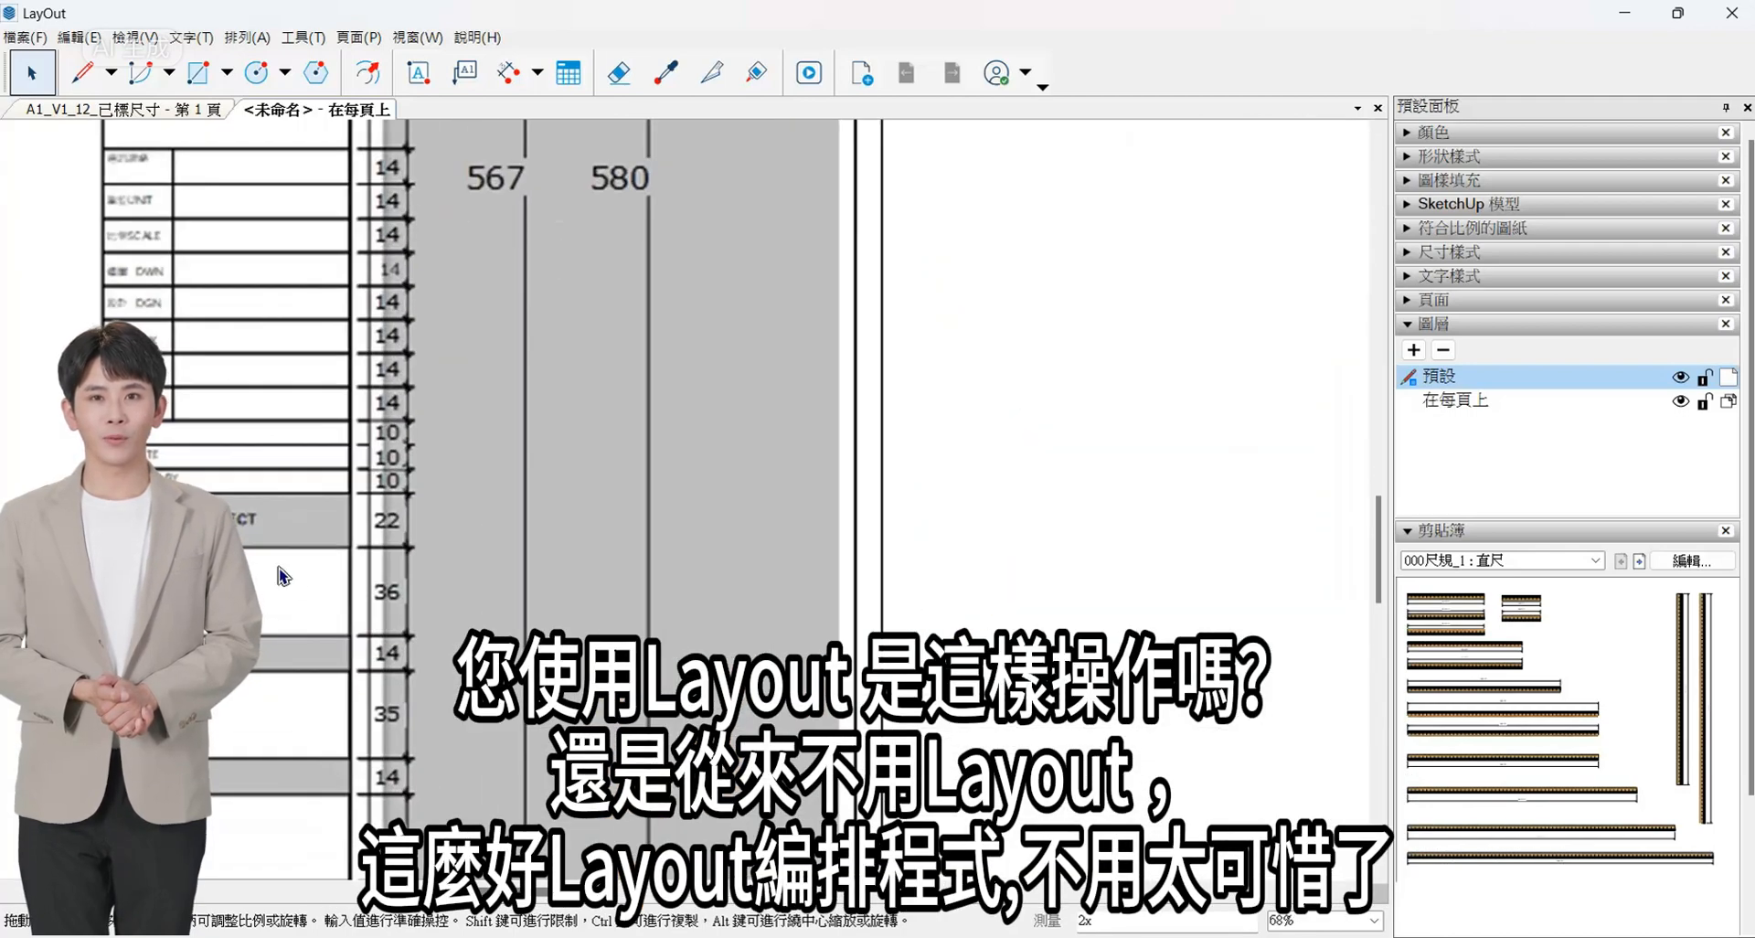
scroll(261, 598, down, 9)
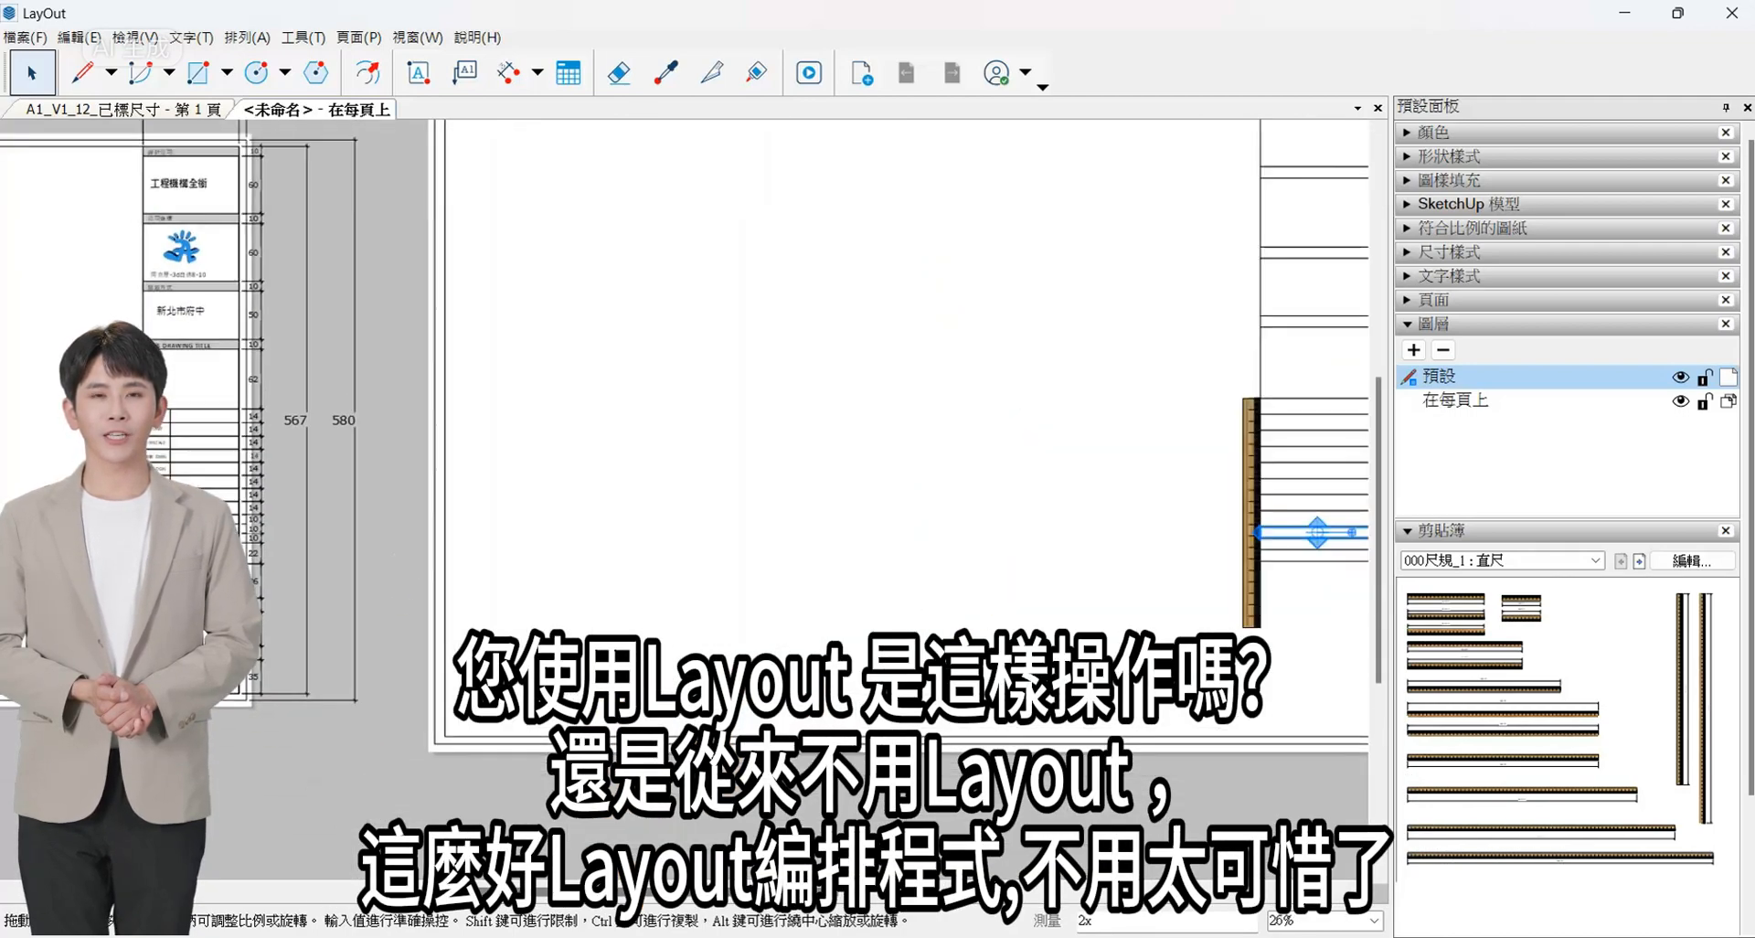
middle_drag(1354, 607, 1083, 590)
scroll(1082, 590, up, 7)
click(960, 500)
scroll(963, 498, up, 4)
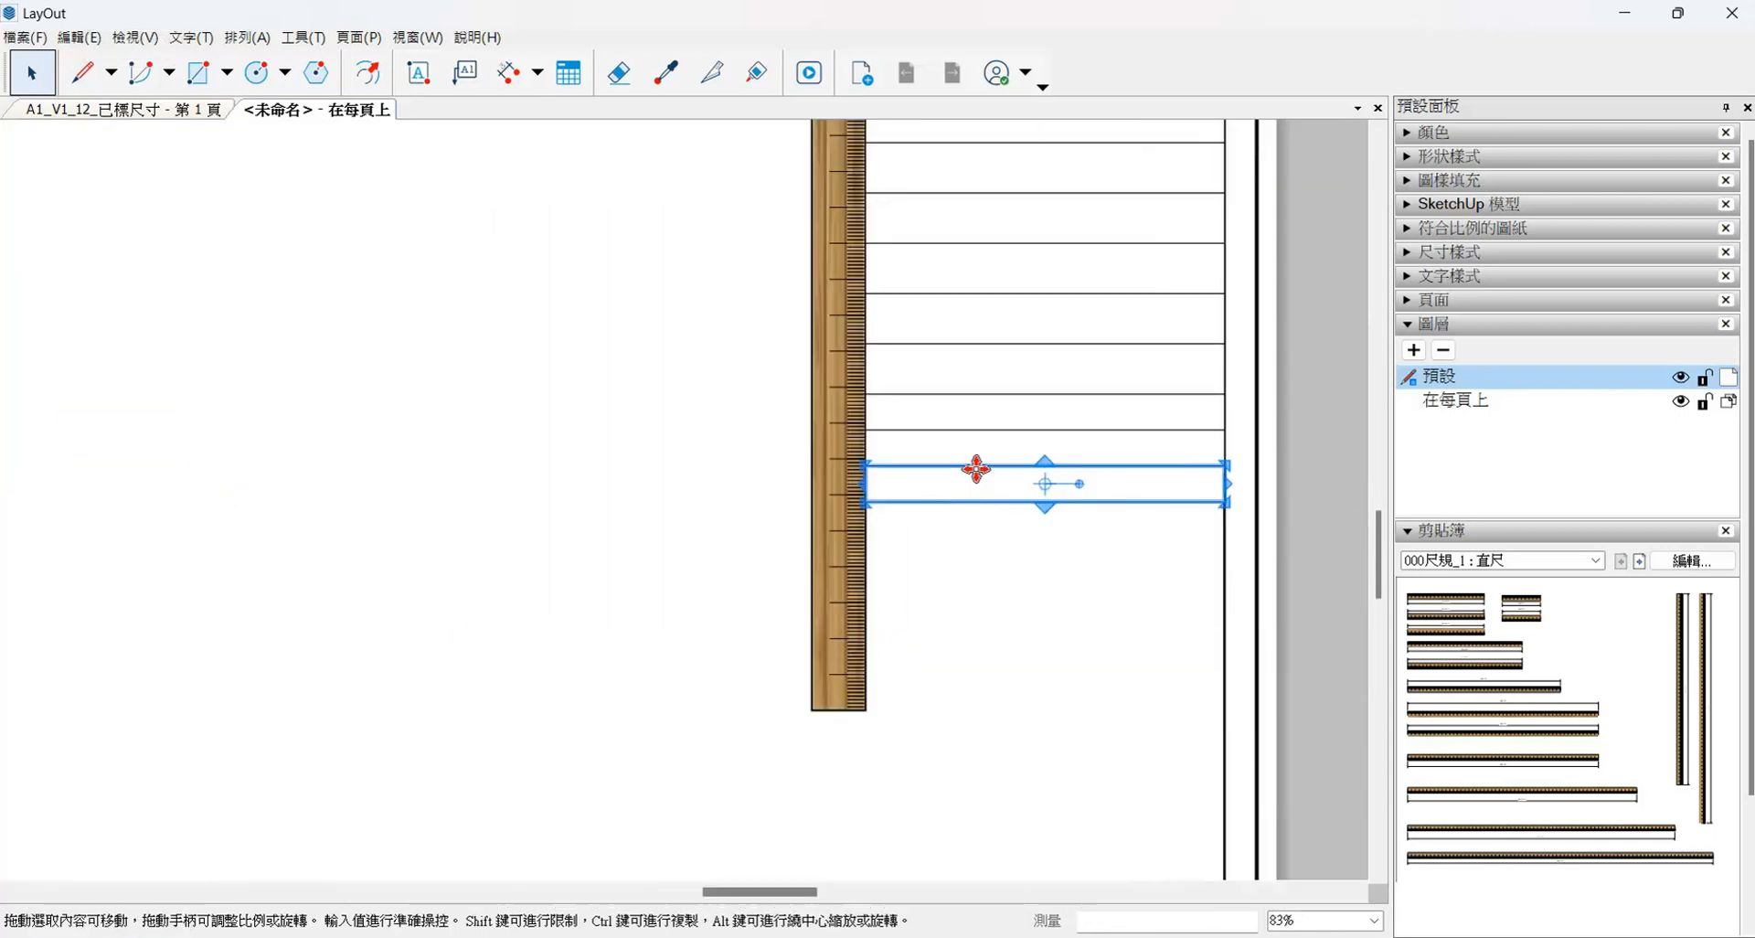
scroll(909, 541, up, 8)
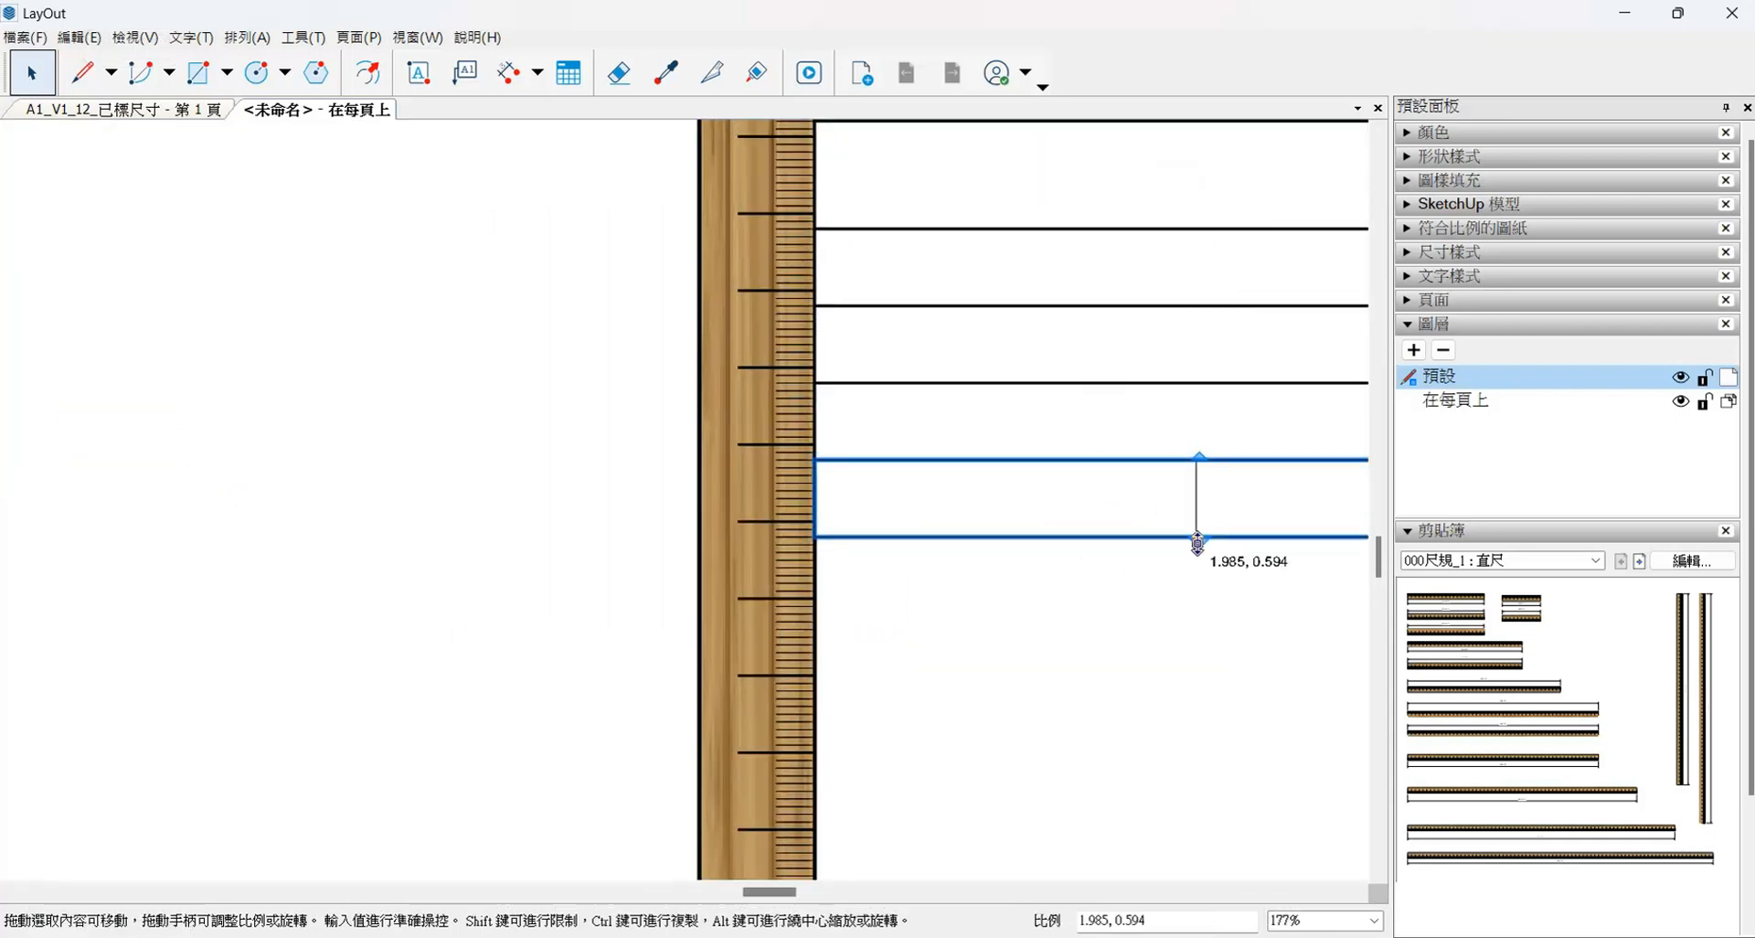
drag(1197, 544, 811, 675)
- Dimension the lowest row's height beside the ruler and reduce the row to 20 mm
click(509, 73)
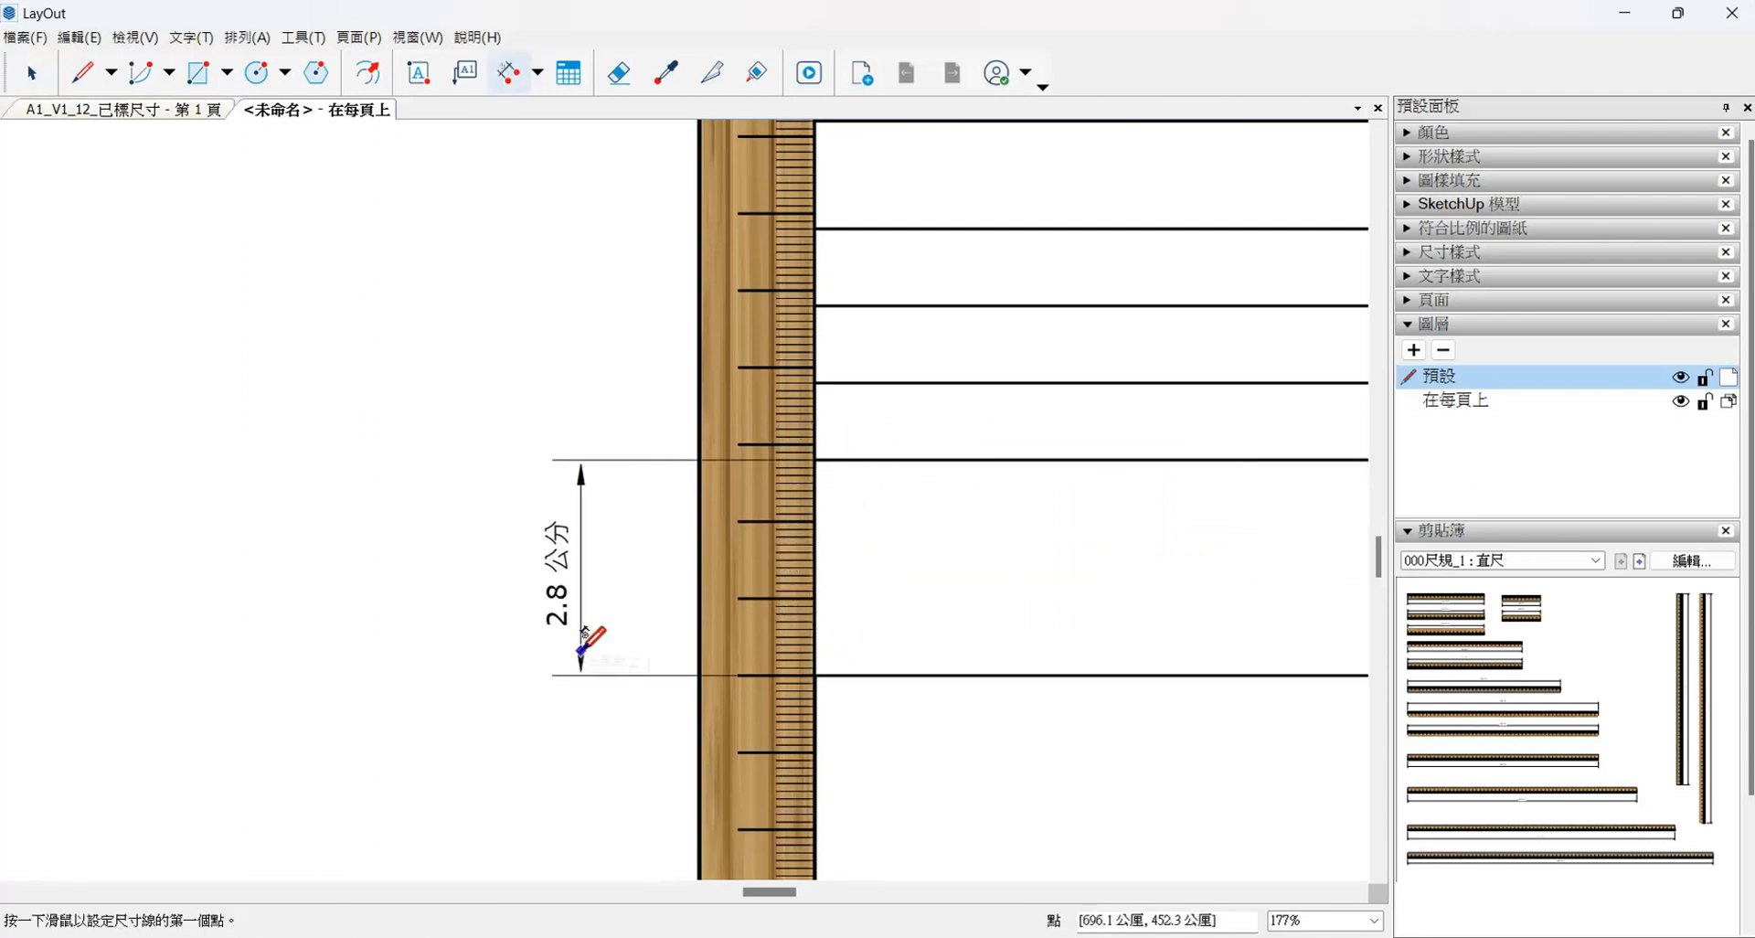
key(space)
click(866, 674)
scroll(838, 647, down, 2)
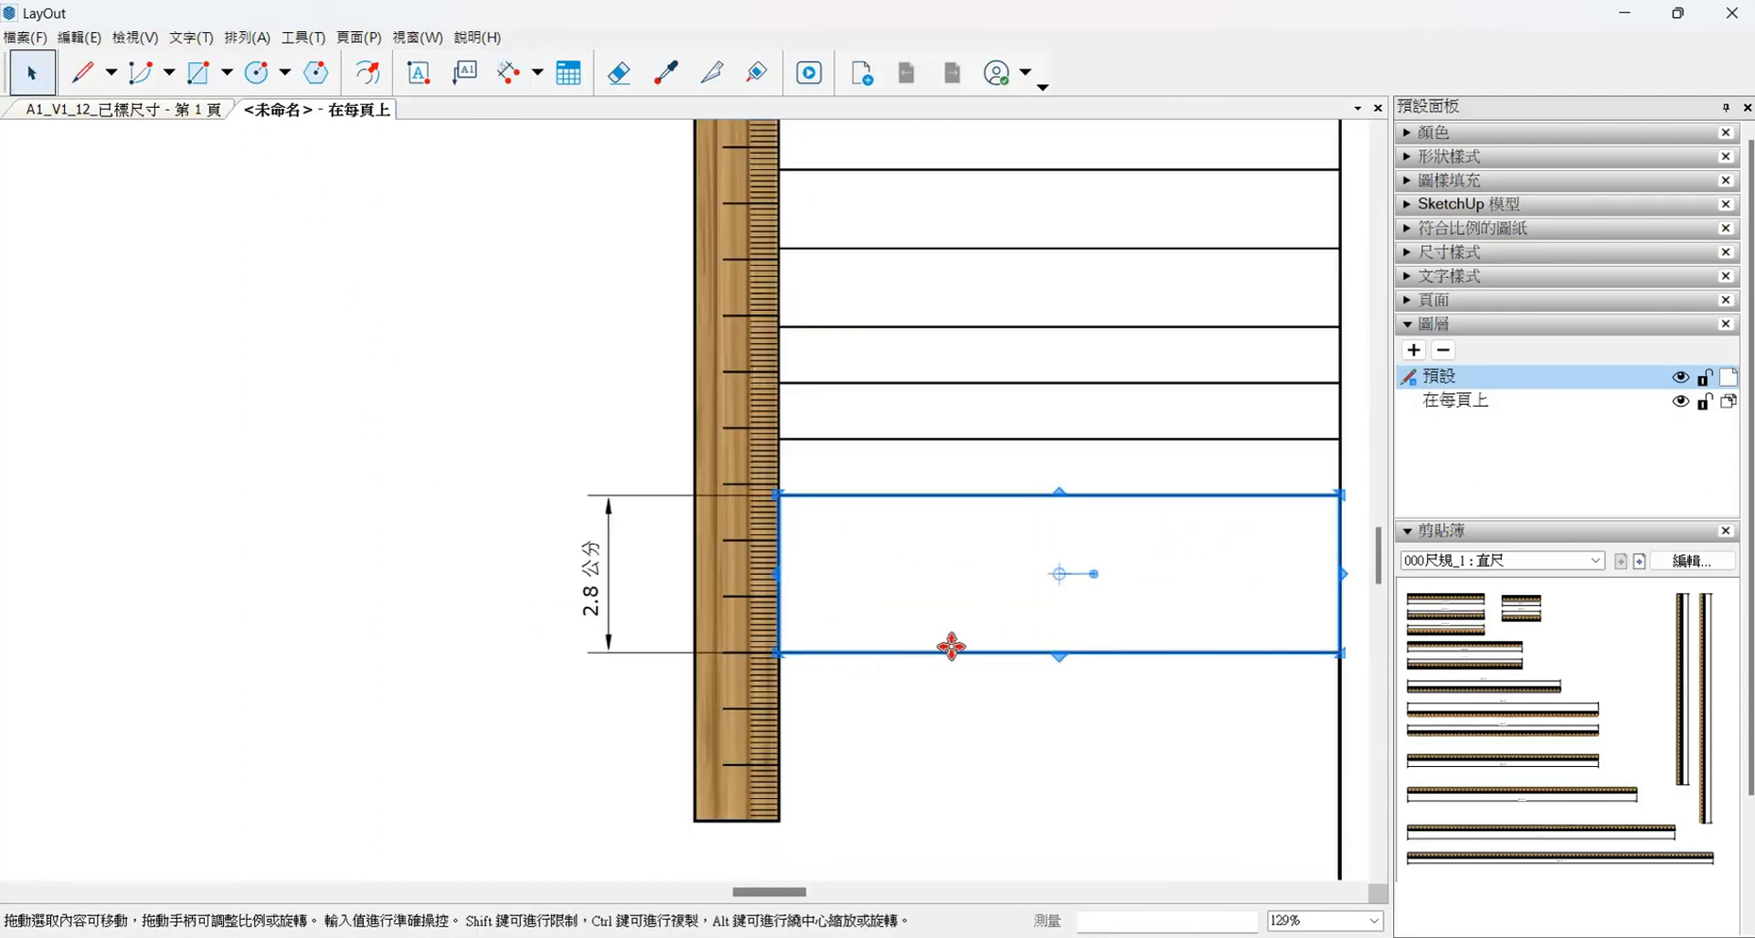
scroll(1069, 660, up, 1)
drag(1070, 660, 684, 634)
click(648, 660)
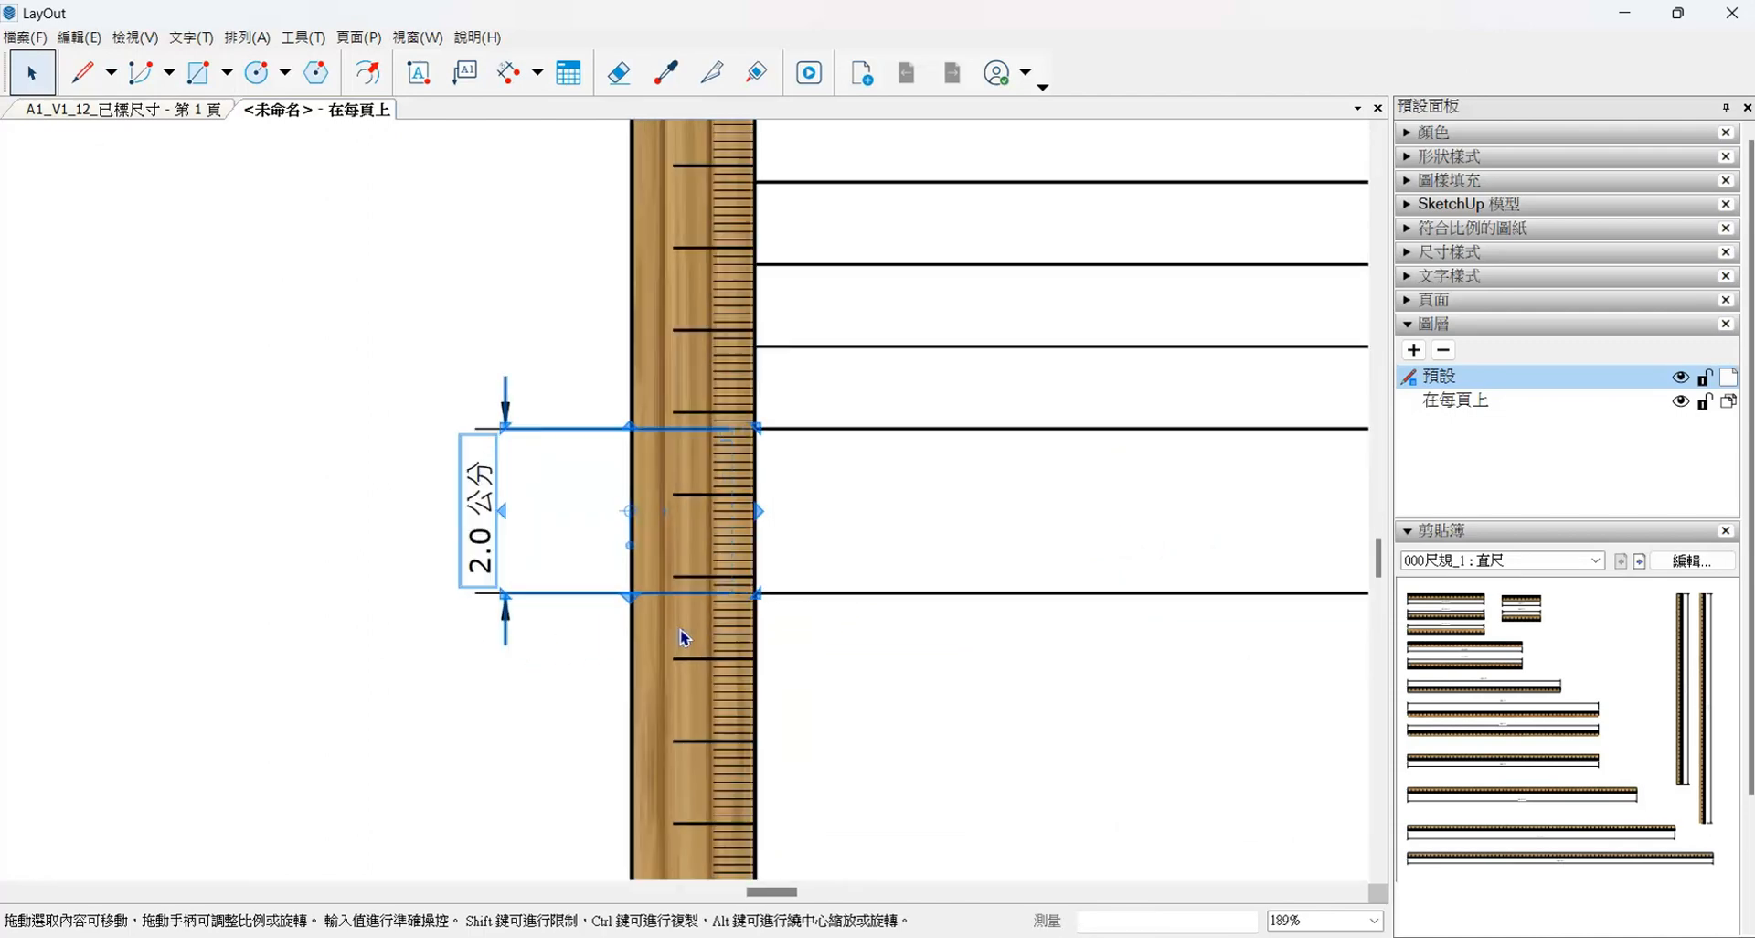
- Set the lowest row's height to 22 mm against the ruler and remove the dimension beside it
scroll(437, 619, up, 5)
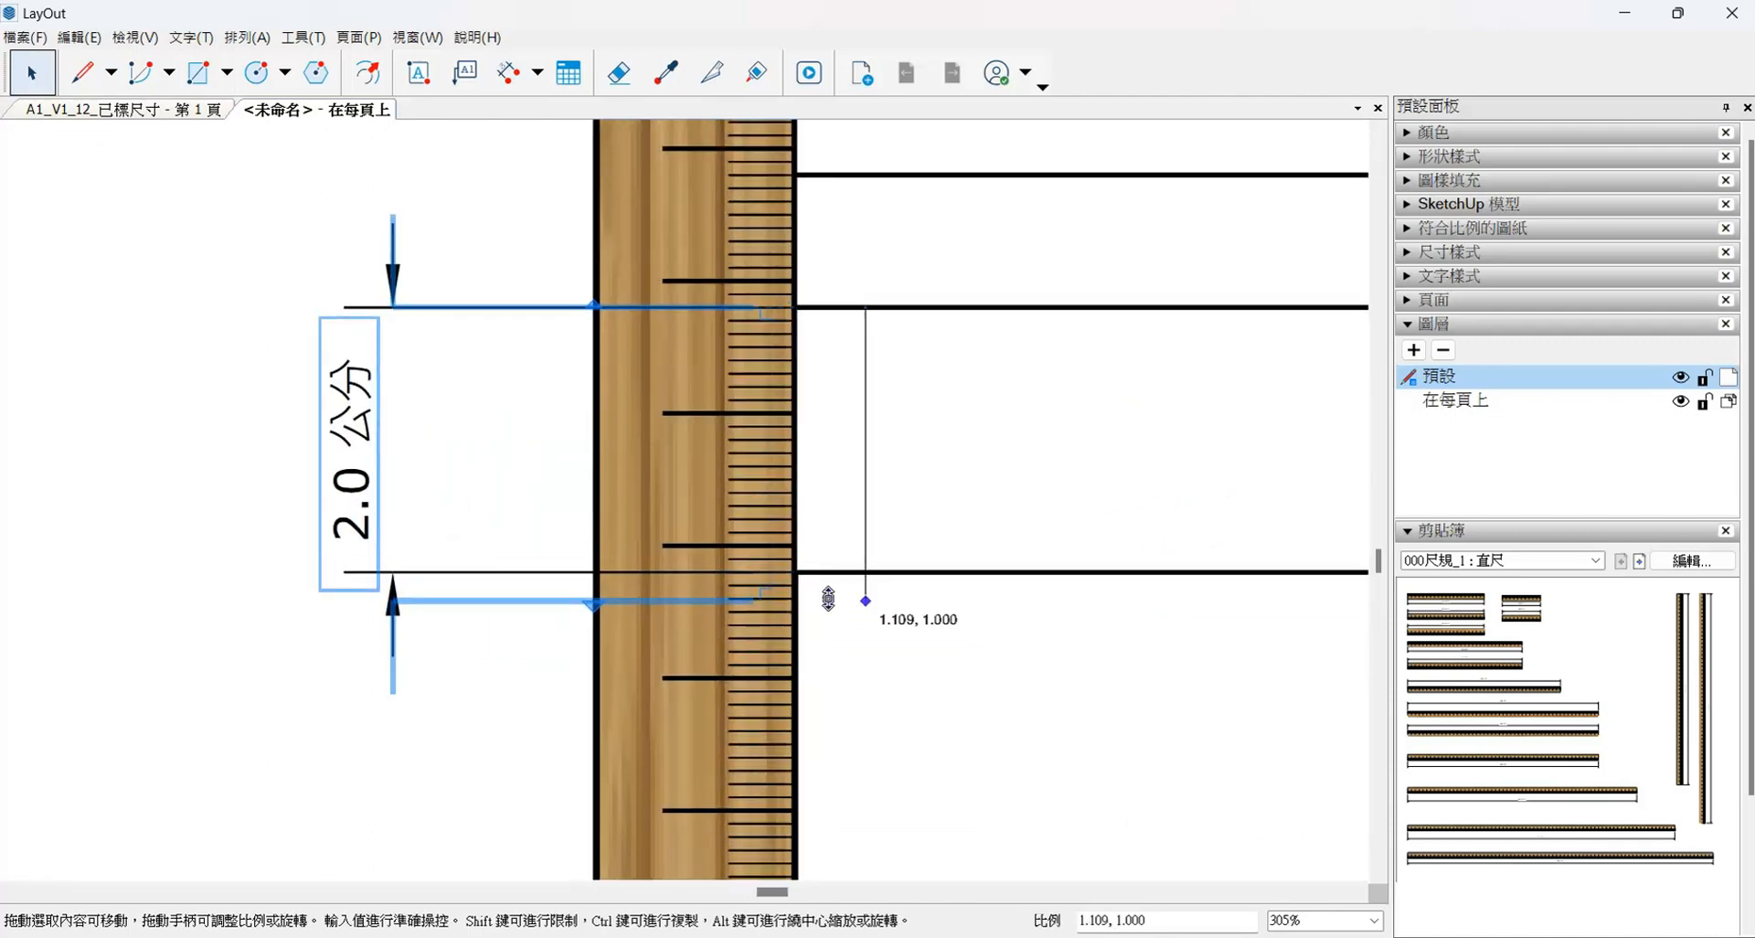
drag(829, 598, 865, 600)
click(936, 573)
scroll(543, 576, down, 4)
drag(1084, 580, 687, 588)
scroll(963, 607, down, 8)
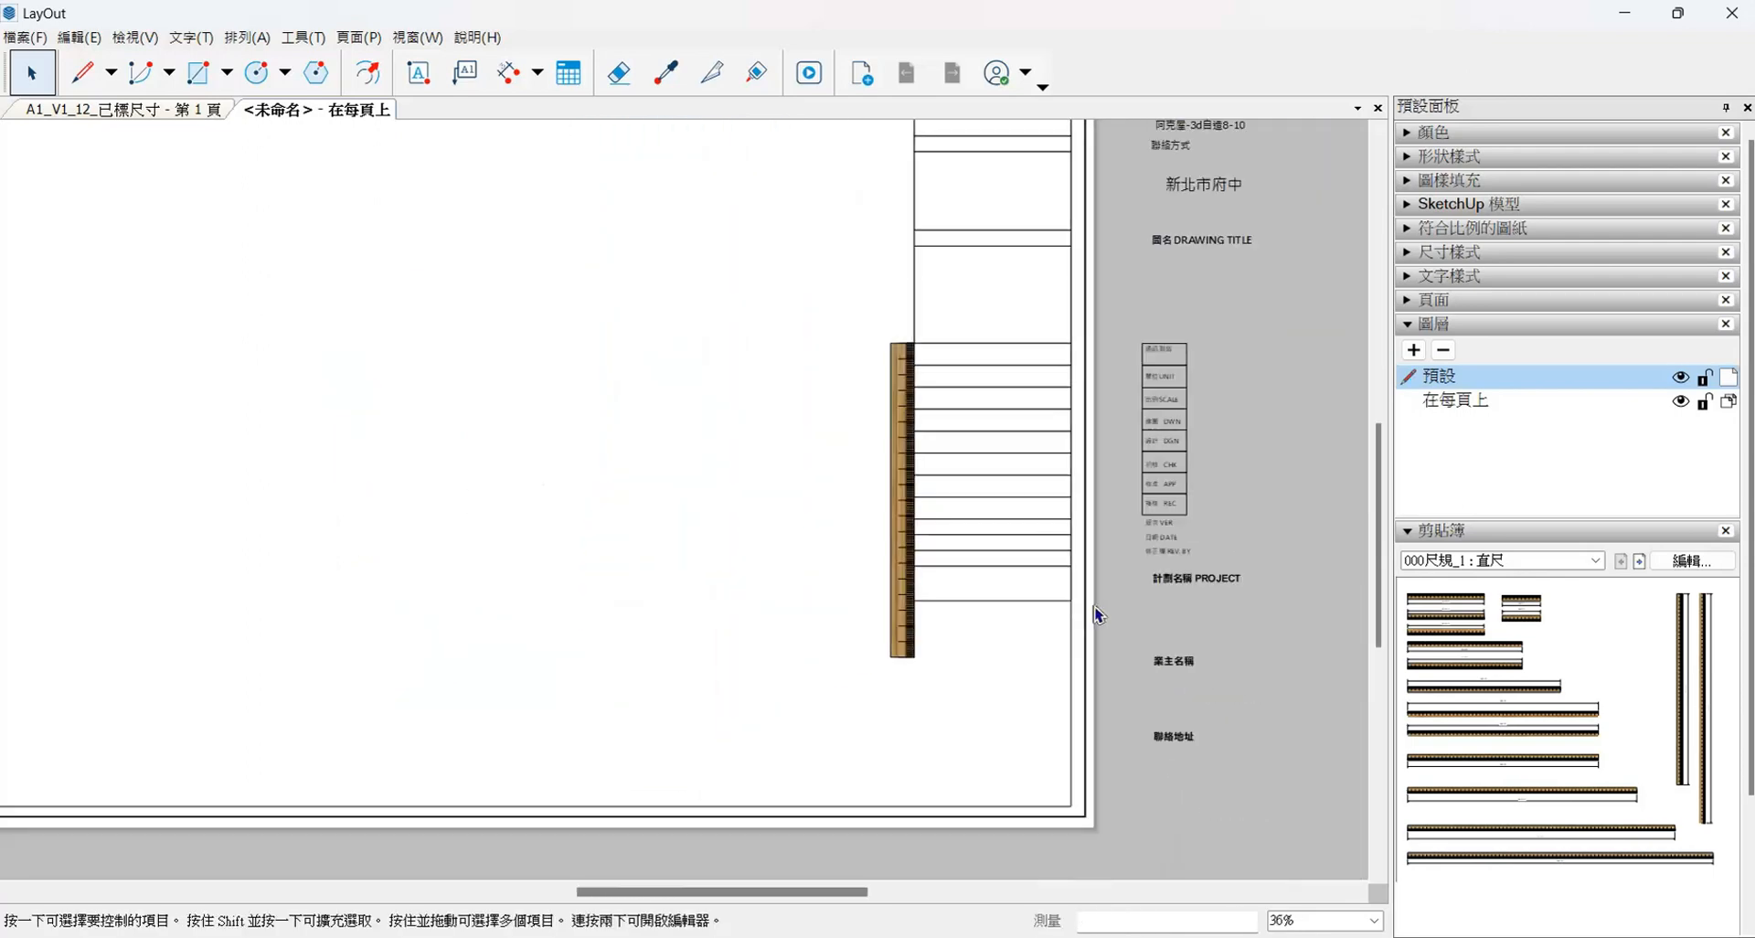
- Copy the 22 mm row directly below itself, following the row order in the reference image
scroll(1098, 616, down, 3)
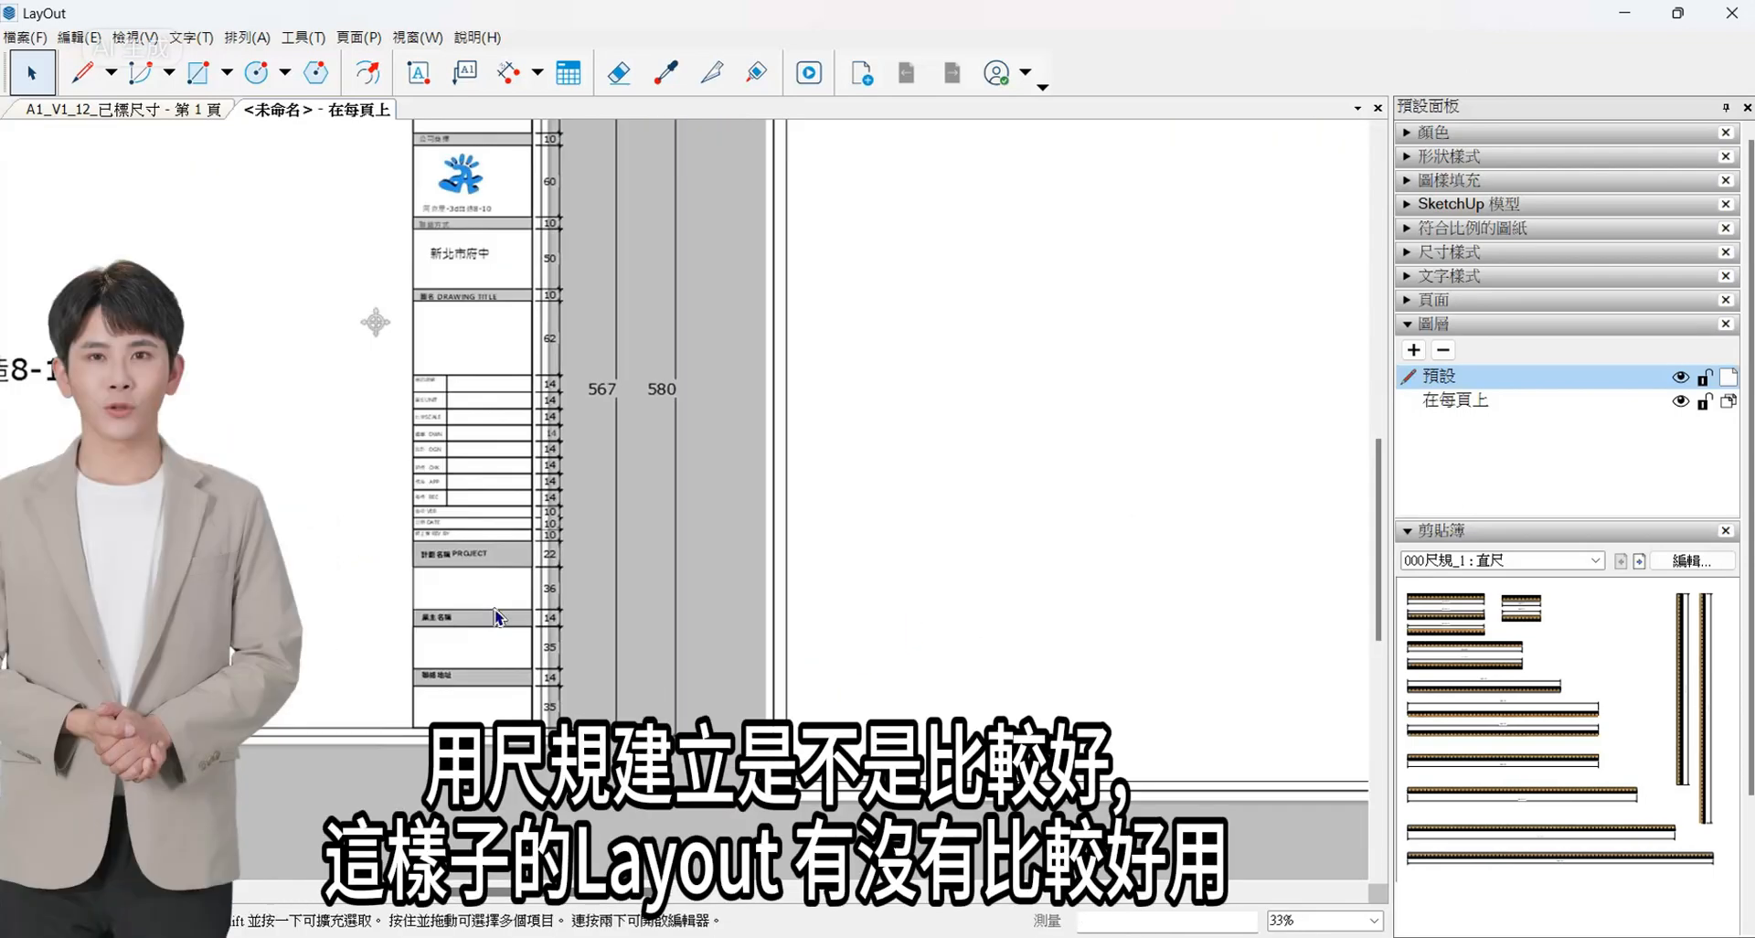
scroll(525, 600, up, 2)
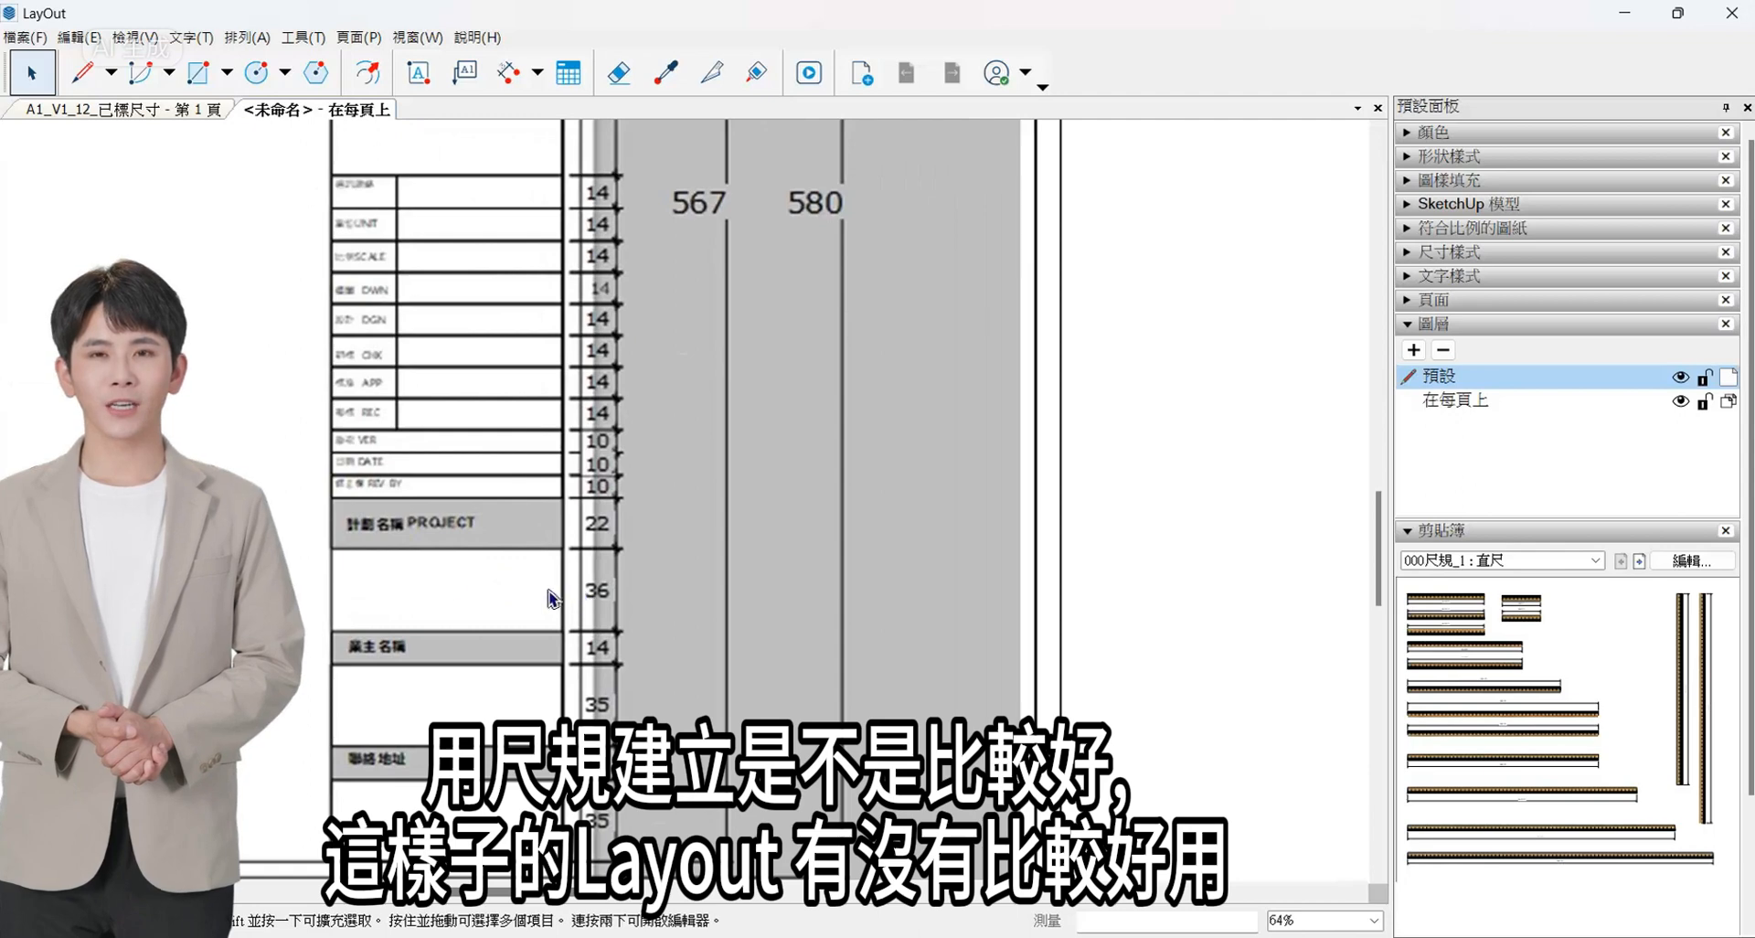
scroll(552, 599, down, 4)
scroll(653, 569, up, 3)
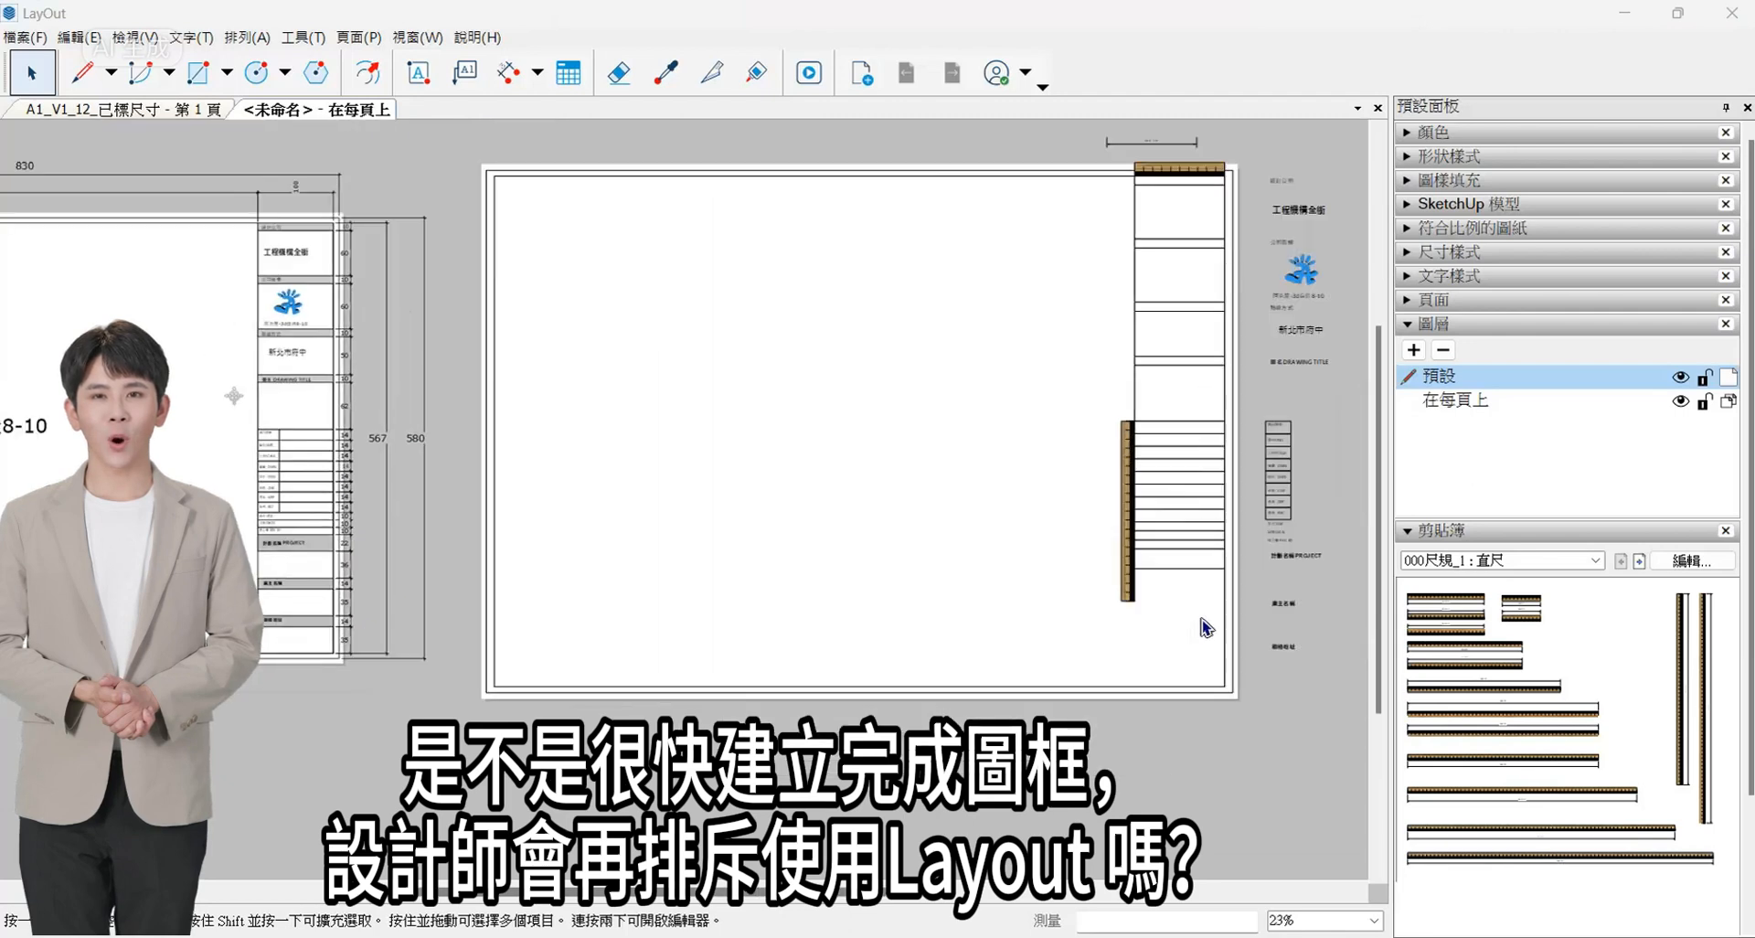
scroll(1203, 627, up, 3)
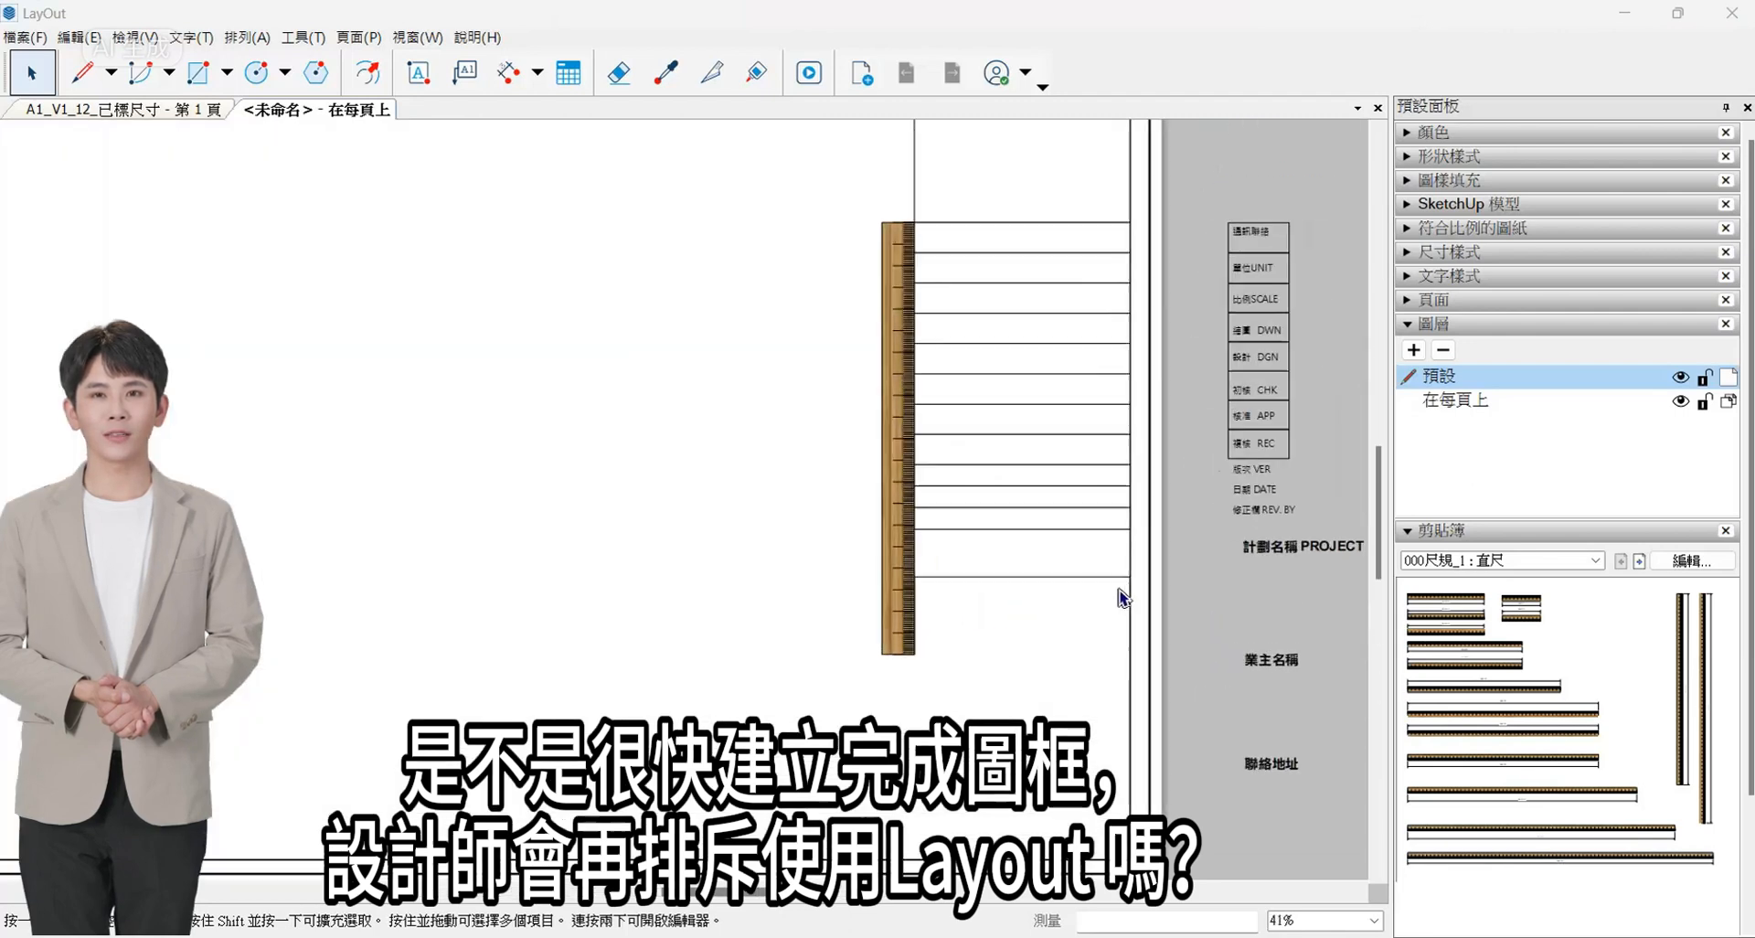
click(1010, 574)
scroll(1011, 600, up, 3)
drag(994, 461, 993, 560)
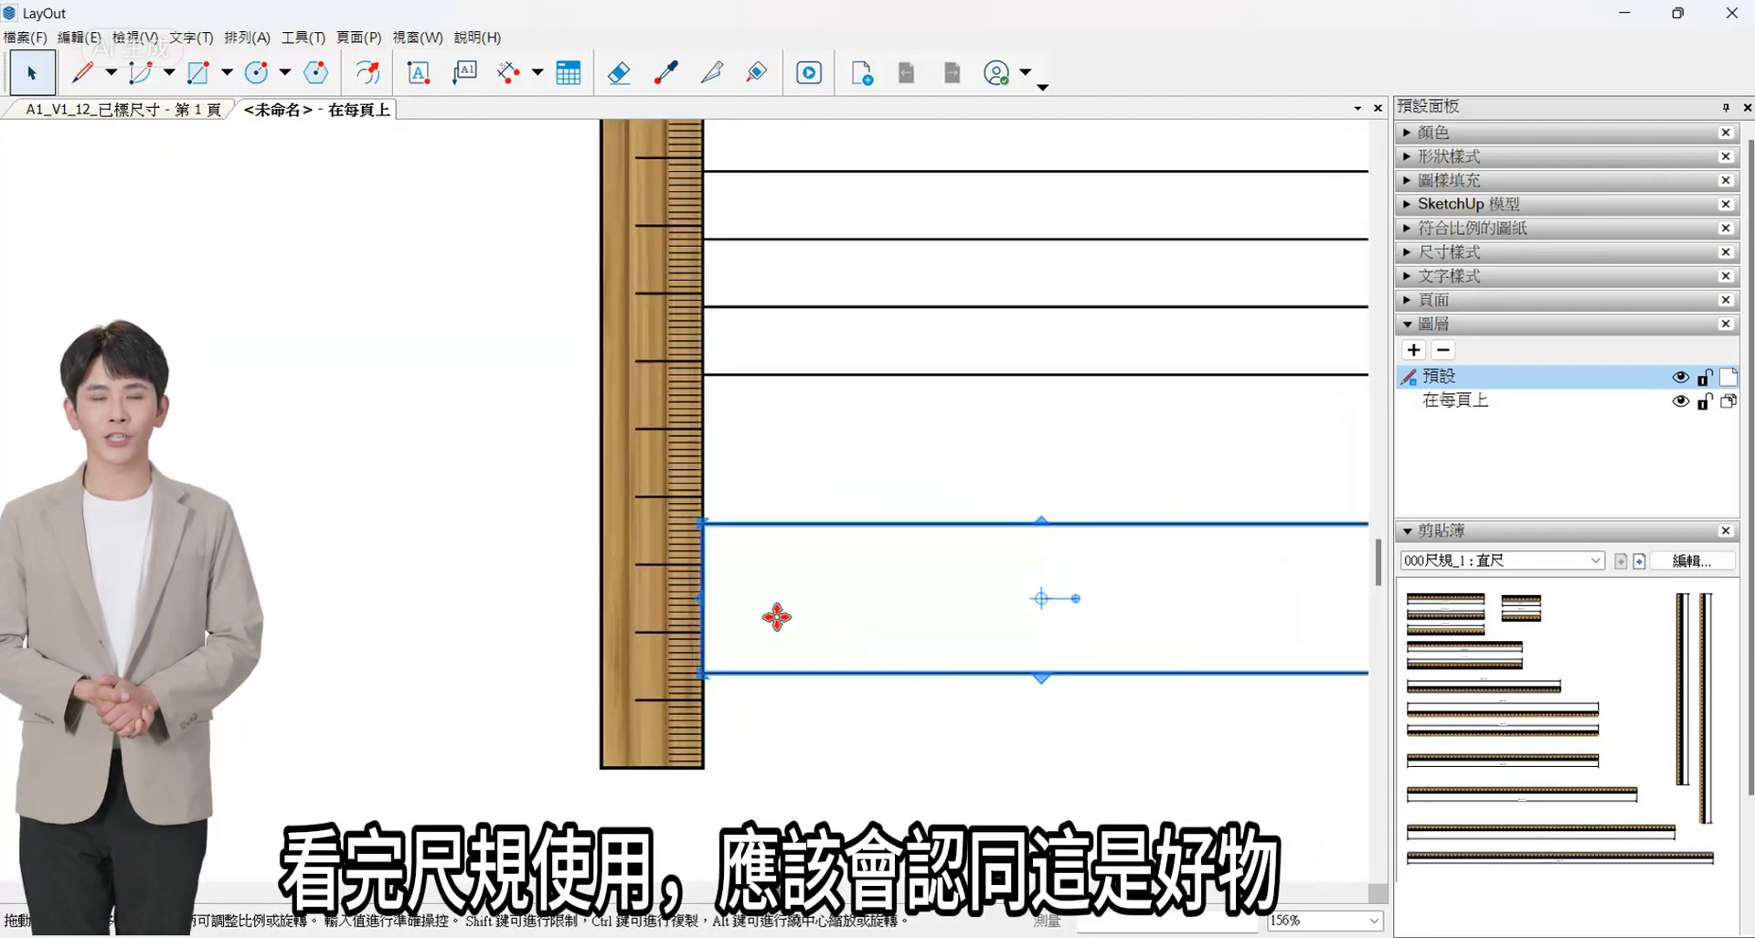
- Move the vertical ruler down so its upper-right corner snaps to the copied row's upper-left corner
click(677, 639)
scroll(952, 619, down, 5)
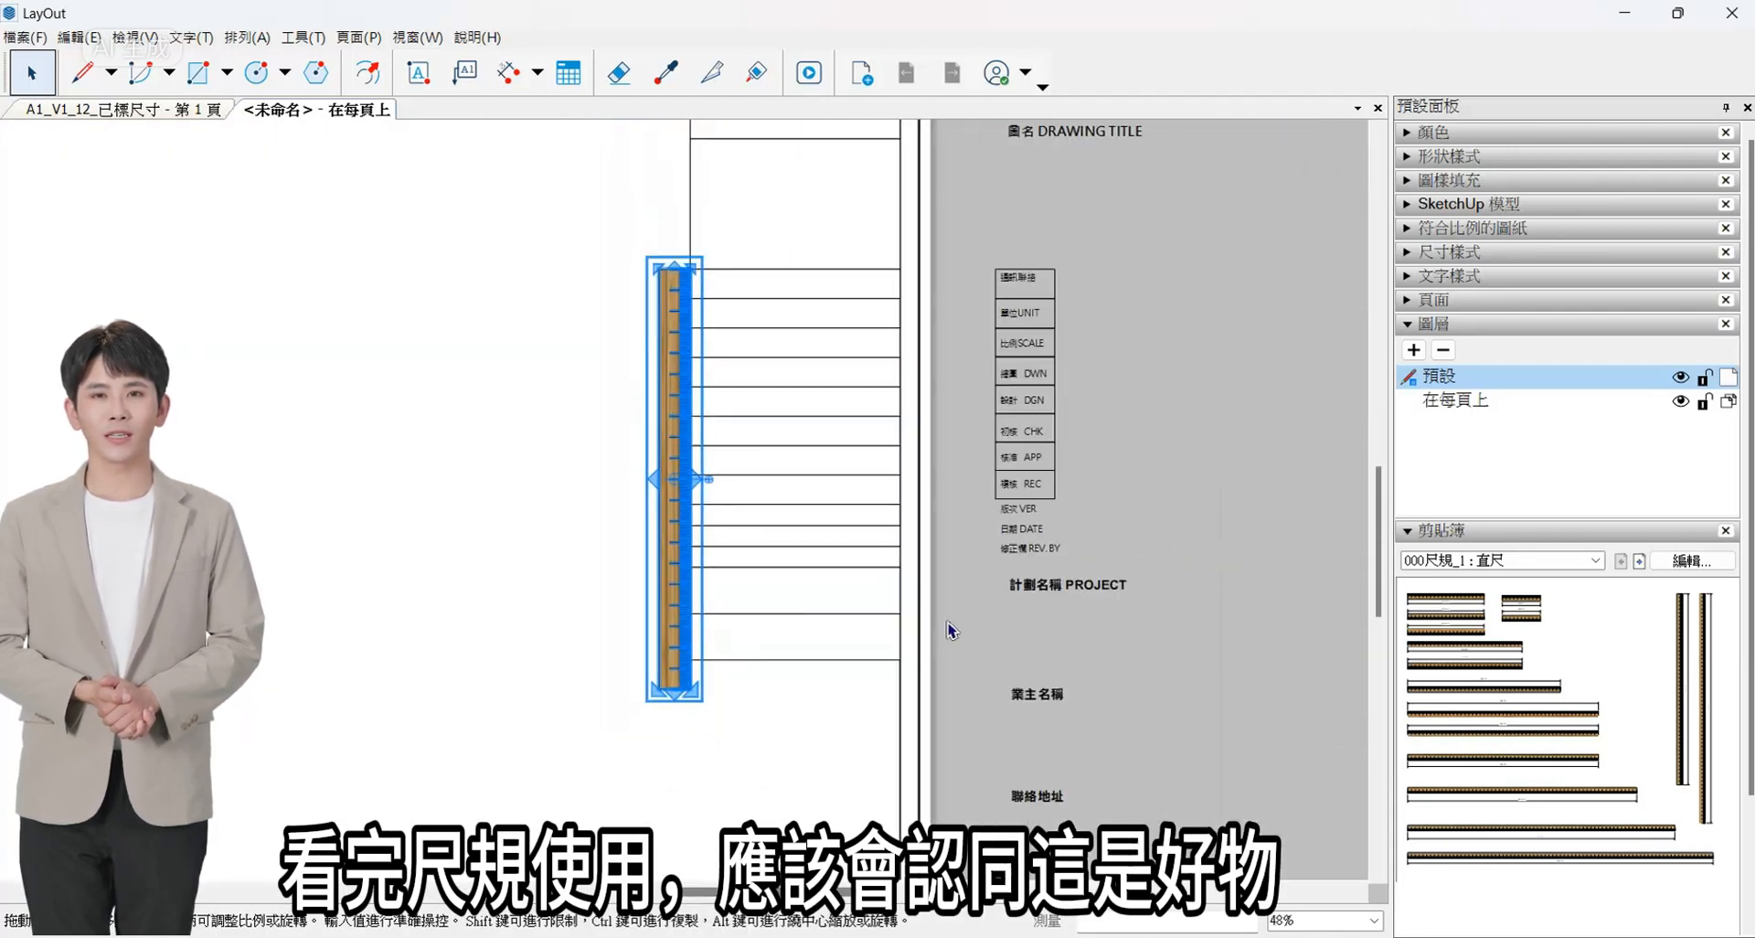
scroll(840, 575, up, 3)
drag(805, 486, 802, 827)
scroll(827, 770, up, 3)
scroll(795, 719, up, 4)
scroll(784, 411, down, 4)
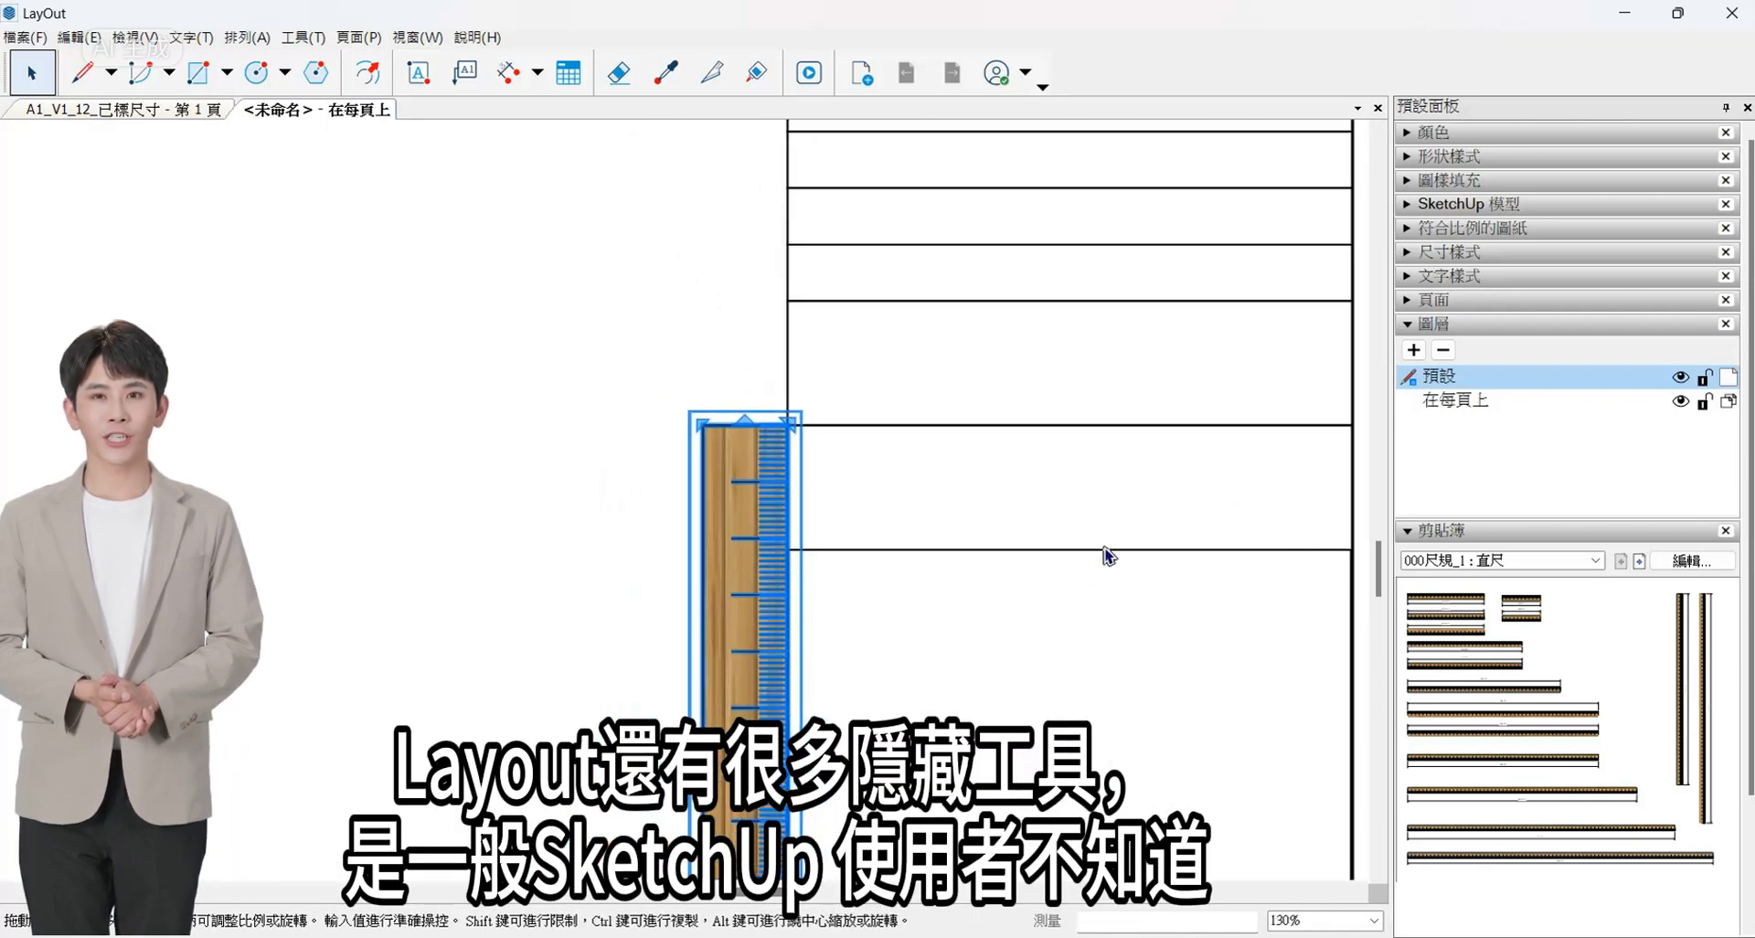
- Stretch the lowest row to 35 mm high against the ruler and dimension its height
click(1106, 551)
drag(787, 552, 792, 631)
scroll(892, 658, up, 4)
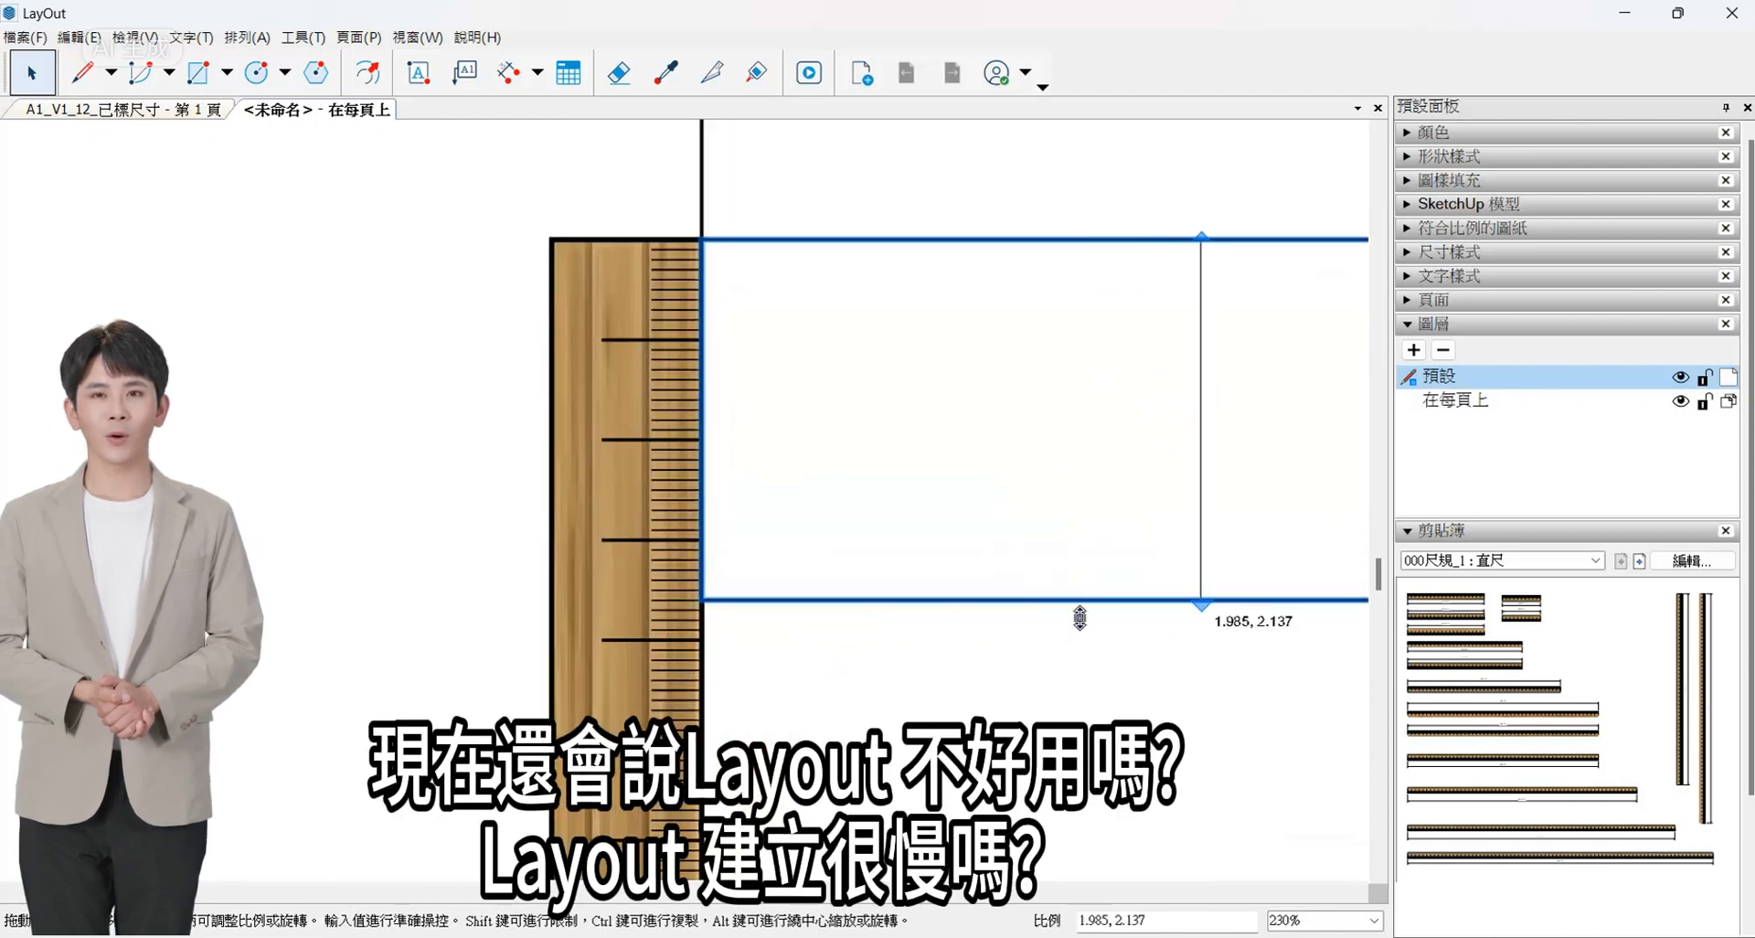
drag(1080, 618, 703, 590)
scroll(903, 637, down, 3)
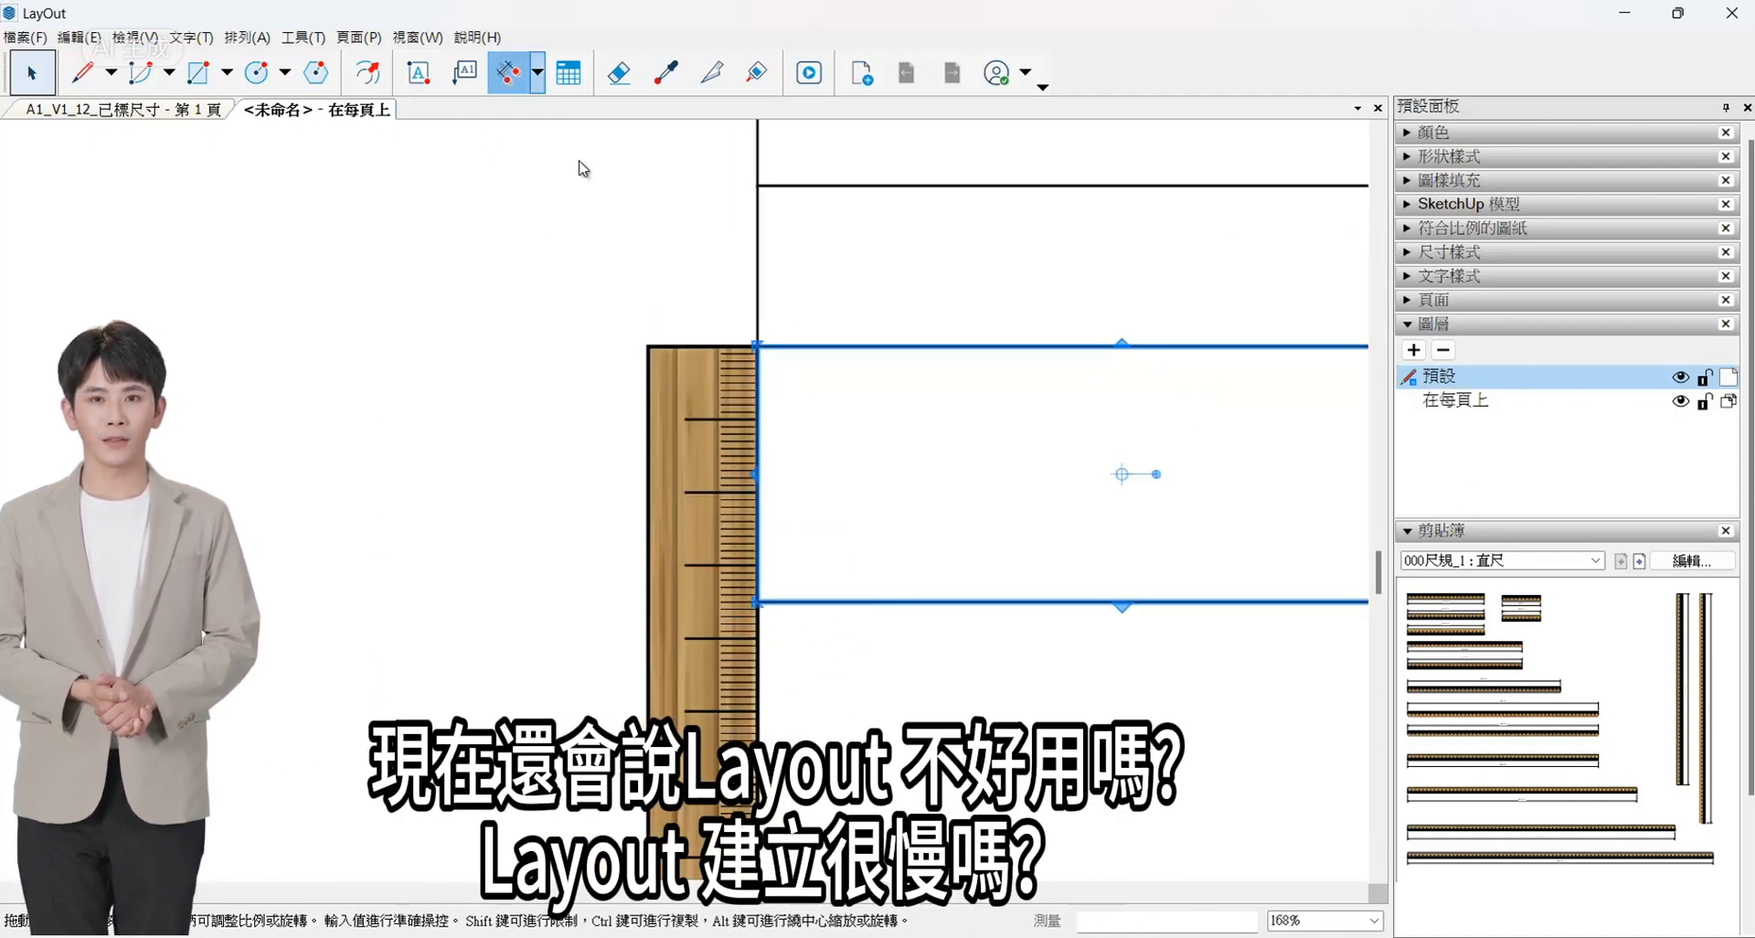
key(l)
click(463, 514)
scroll(344, 403, down, 1)
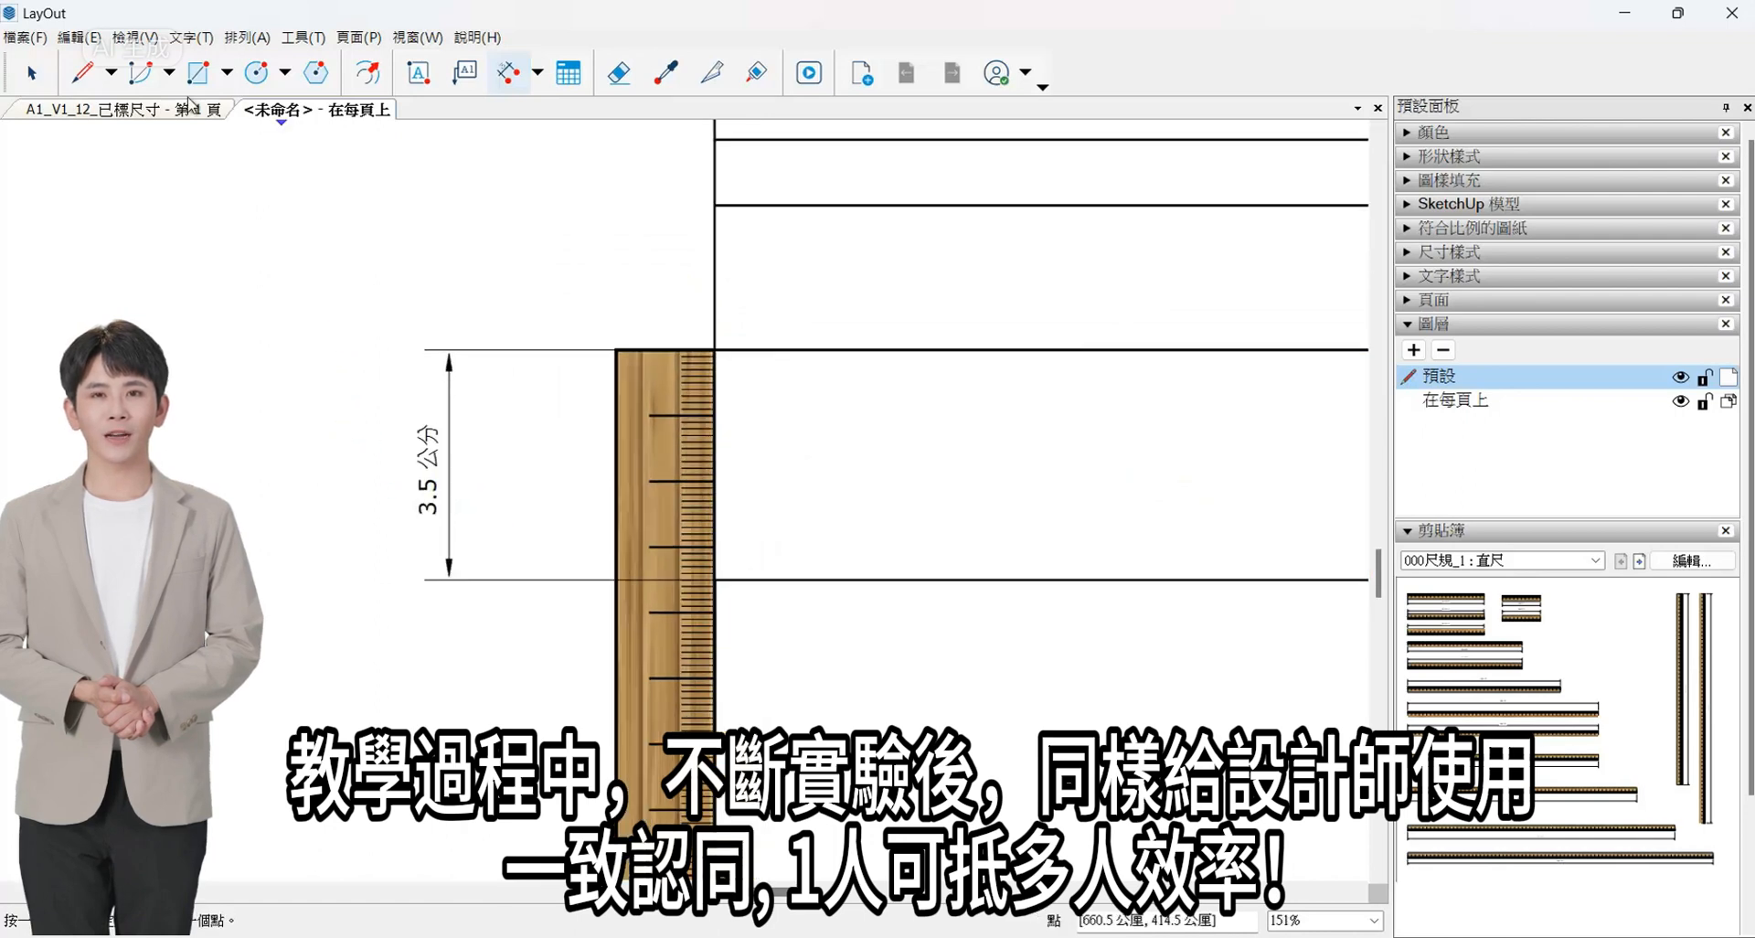
- Set the lowest row's height to 36 mm against the ruler's graduations
click(32, 73)
scroll(267, 254, down, 3)
click(768, 491)
scroll(768, 492, up, 7)
drag(869, 477, 558, 484)
scroll(746, 597, down, 5)
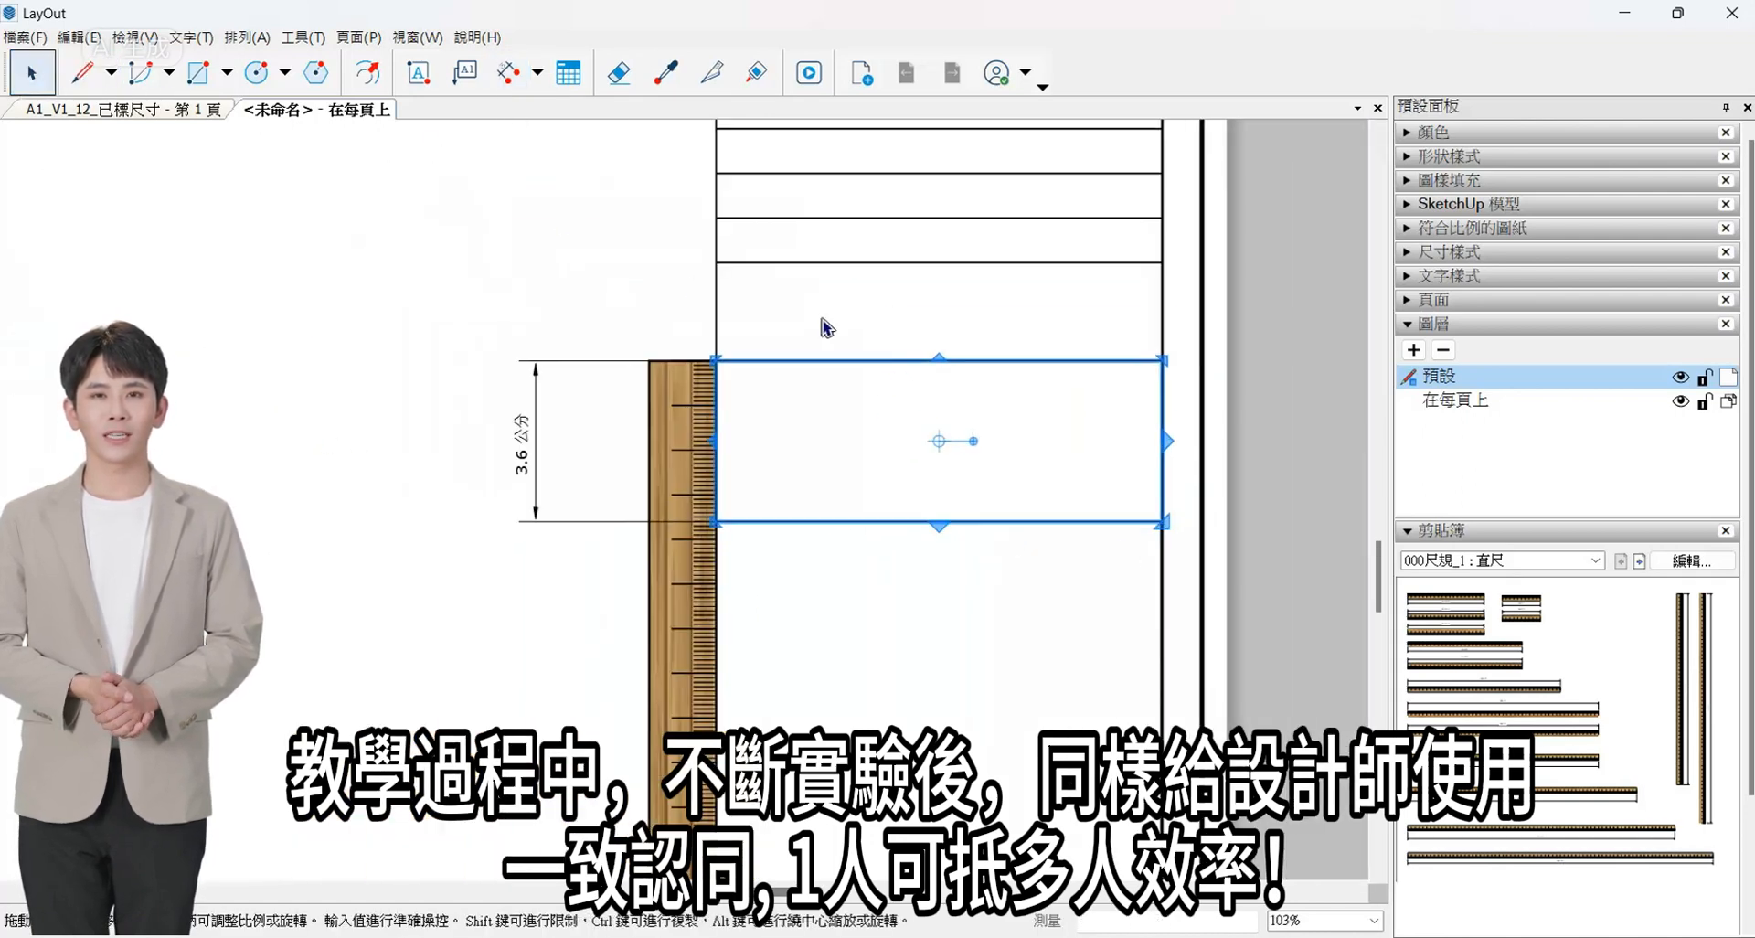
- Check the next row height in the reference image and copy a 14 mm row to directly below the 36 mm row
scroll(961, 397, down, 8)
scroll(171, 432, up, 3)
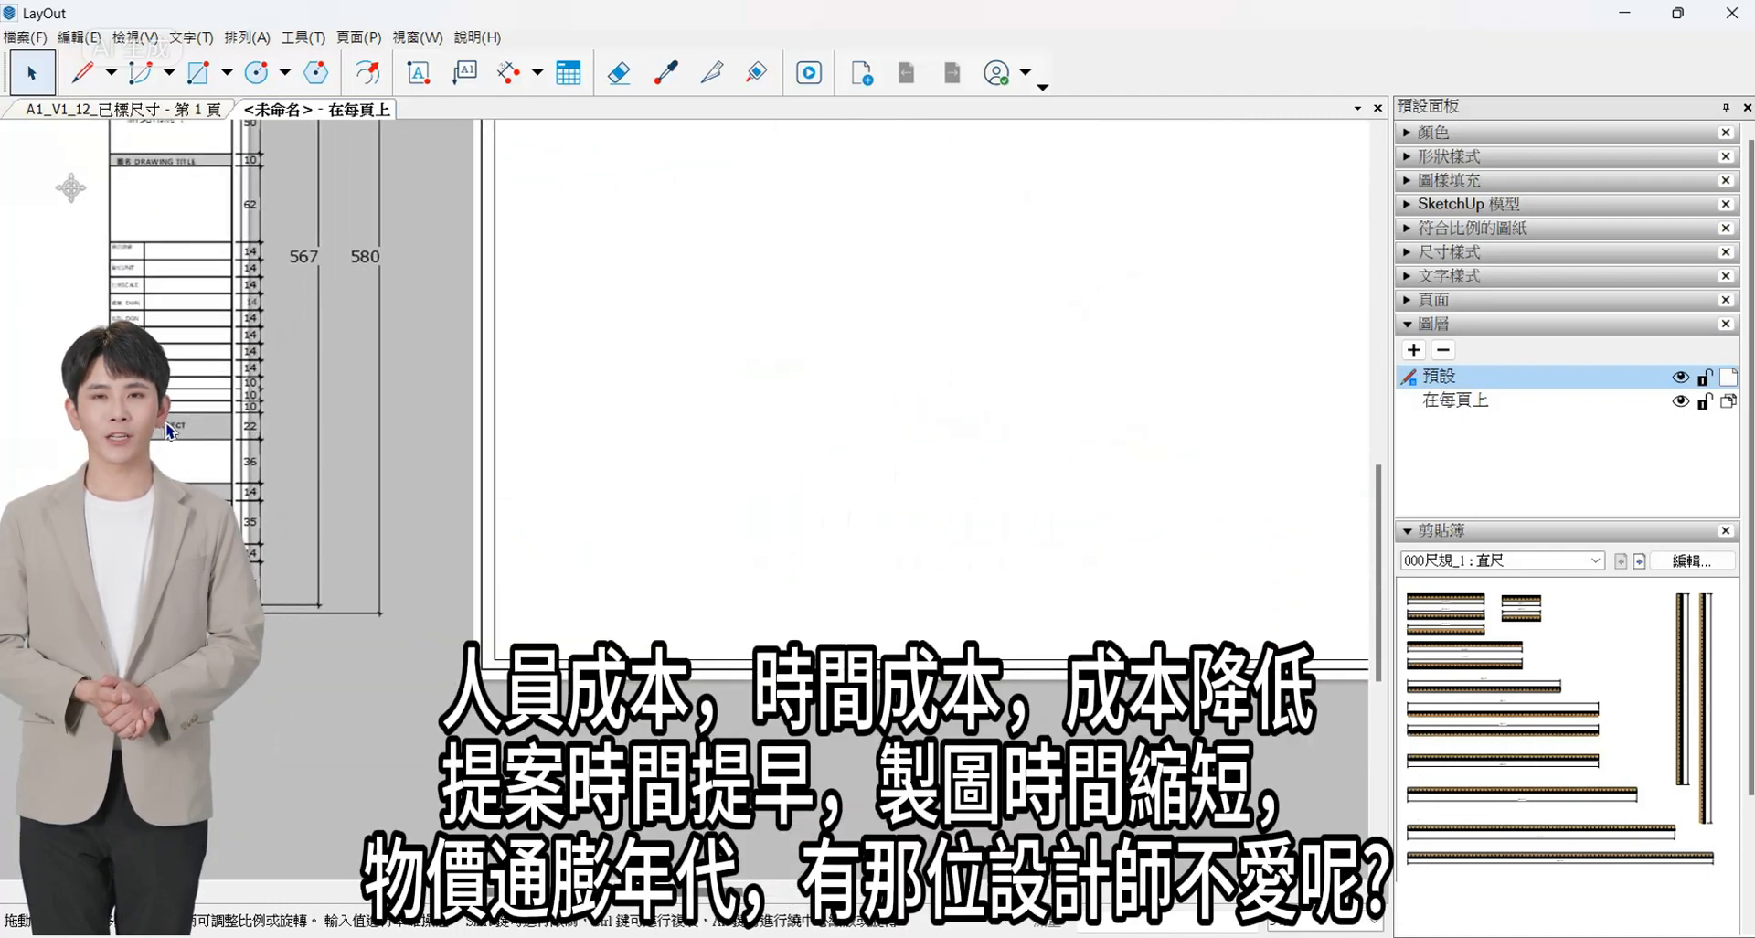
scroll(171, 432, up, 1)
scroll(229, 448, down, 3)
scroll(750, 586, up, 1)
scroll(588, 519, down, 1)
scroll(393, 538, up, 1)
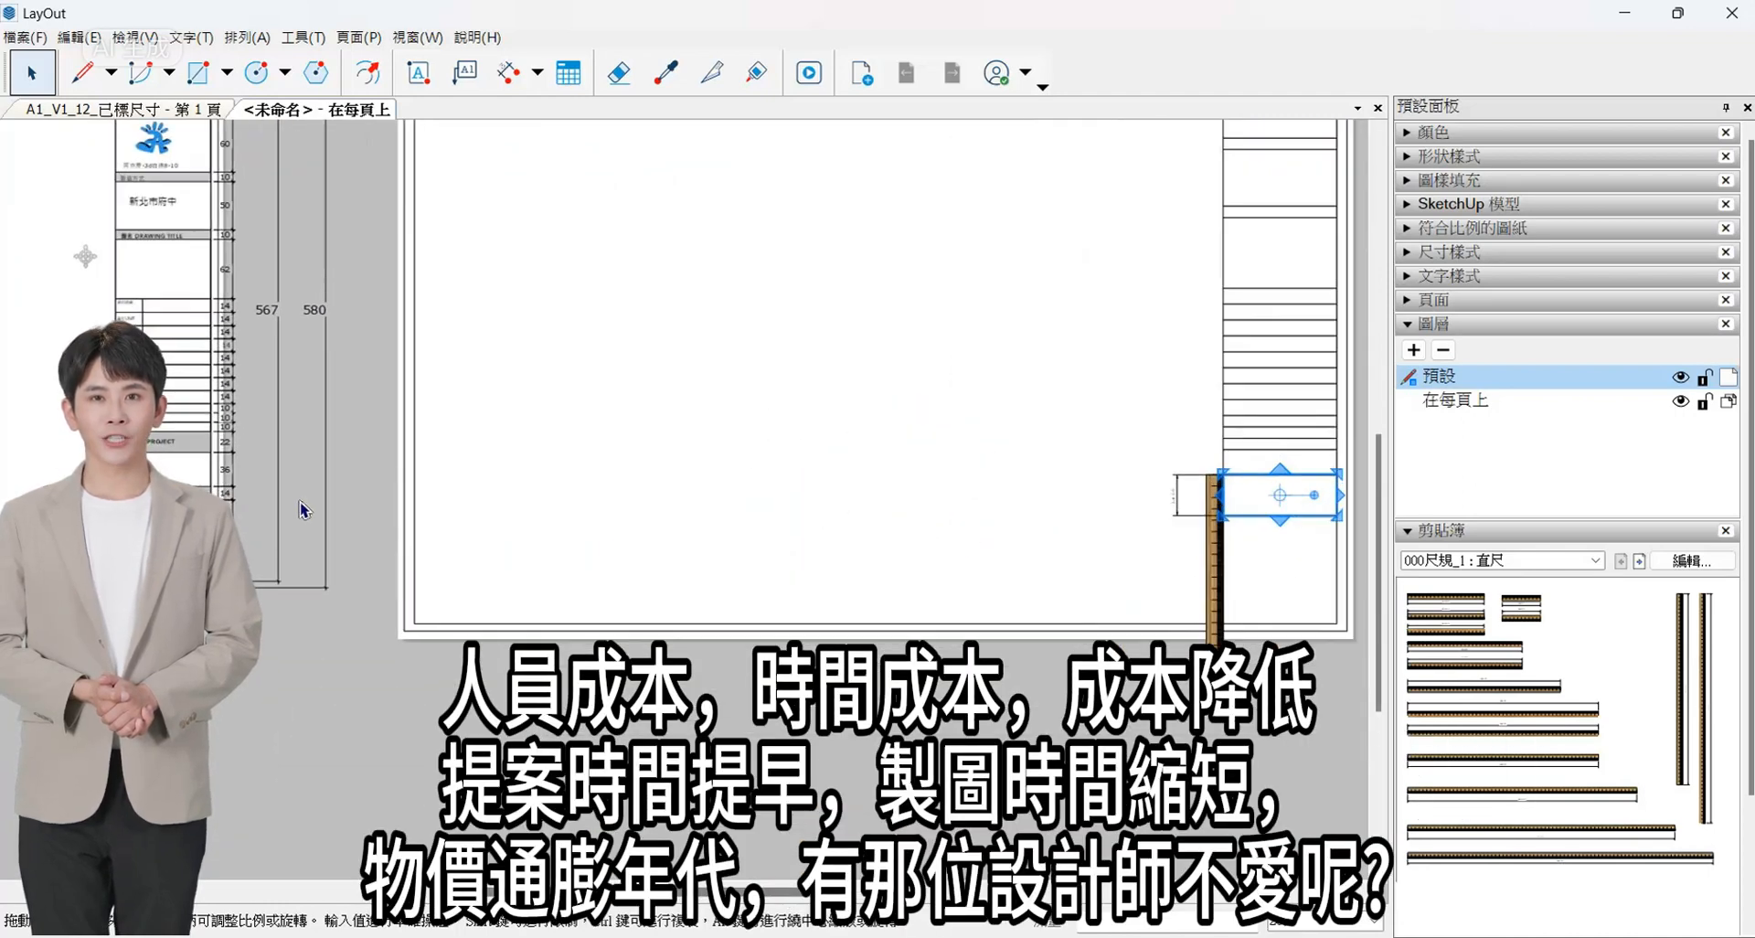
scroll(937, 508, down, 1)
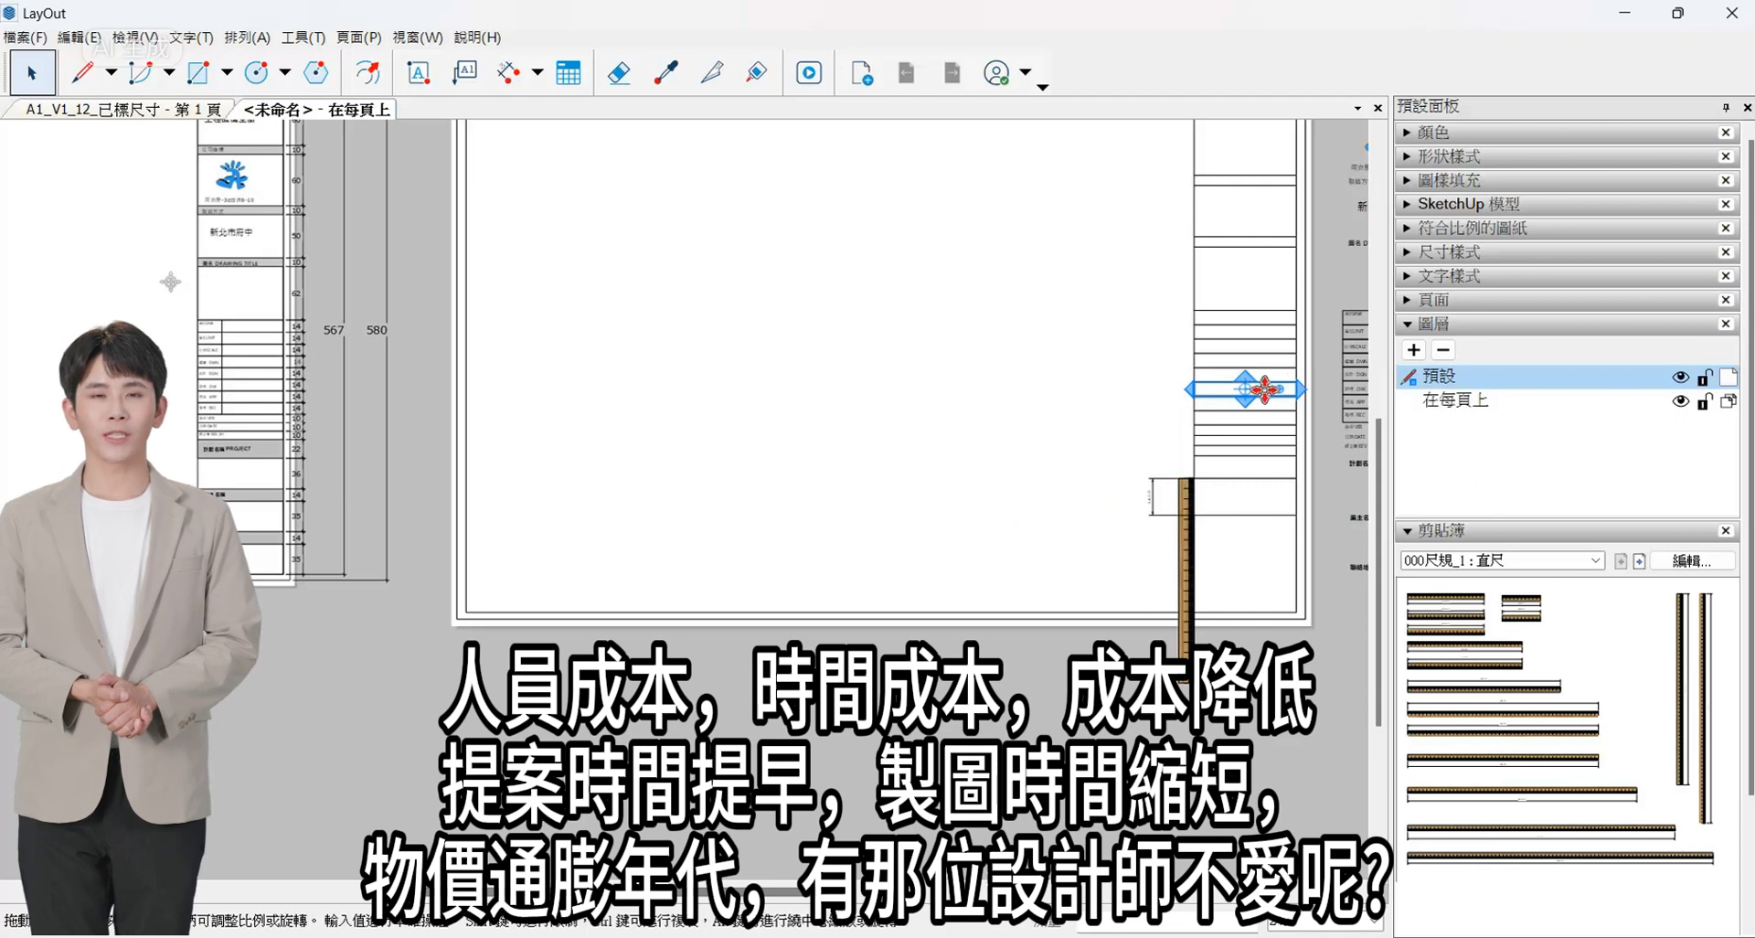
scroll(290, 522, up, 2)
scroll(247, 503, down, 2)
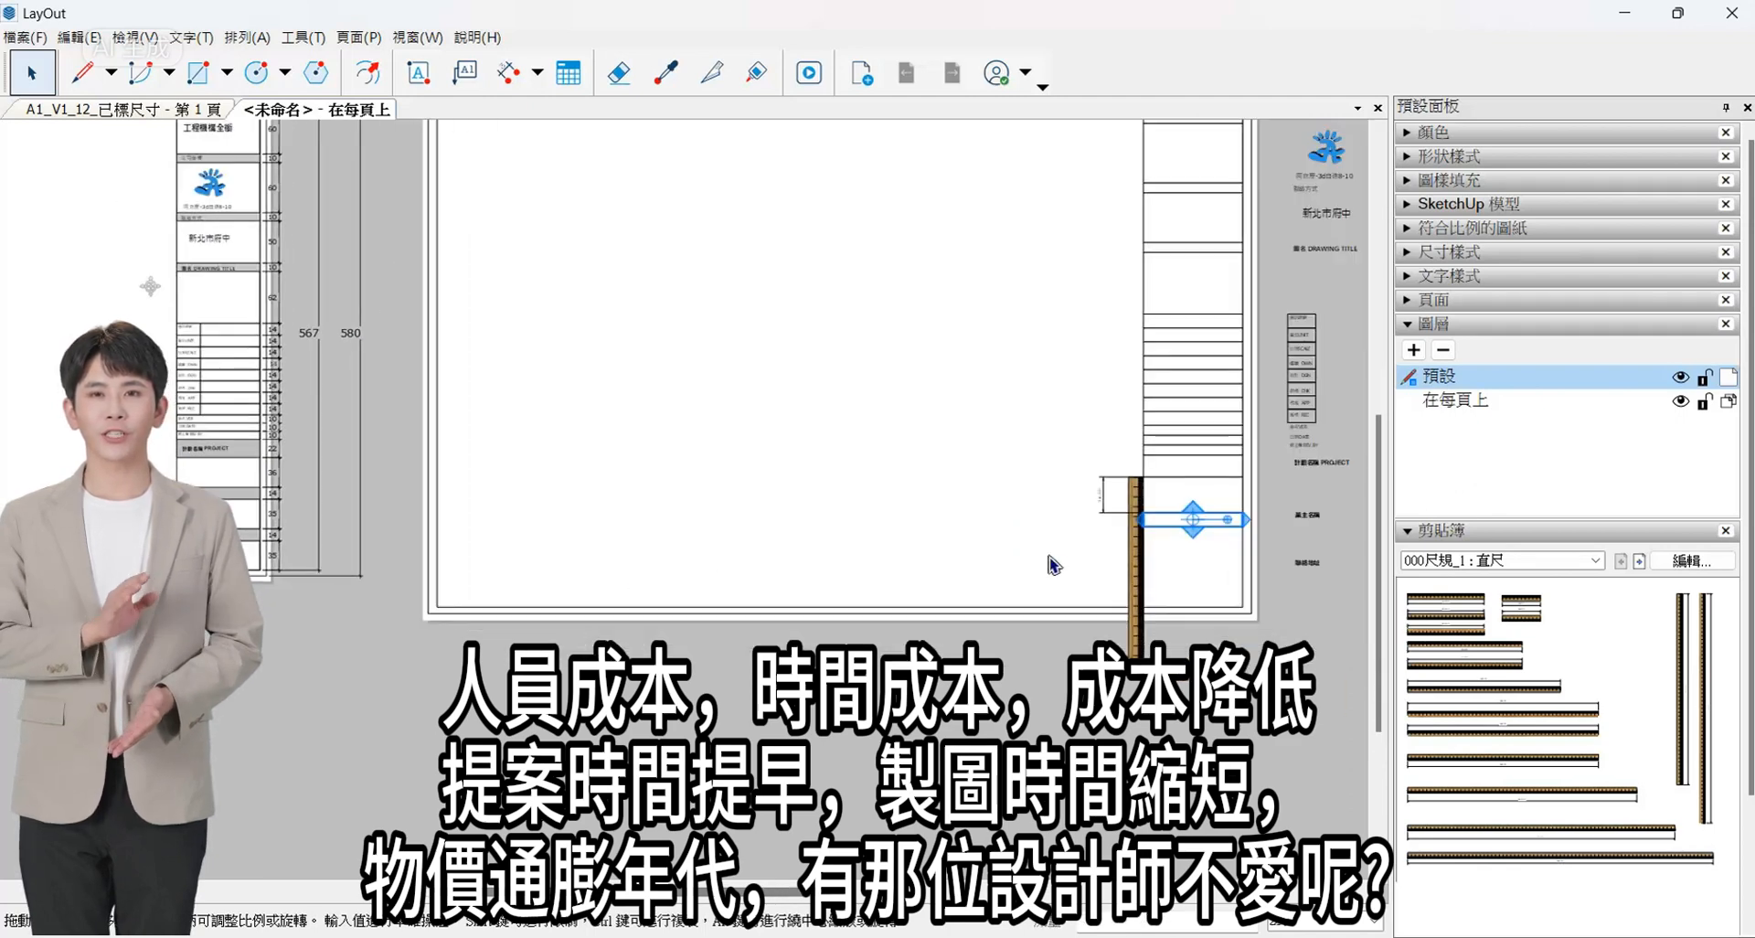
- Copy the 36 mm row to directly below the 14 mm row in the title block column
scroll(1170, 518, up, 2)
scroll(1203, 463, up, 2)
click(1203, 462)
drag(1297, 463, 1298, 576)
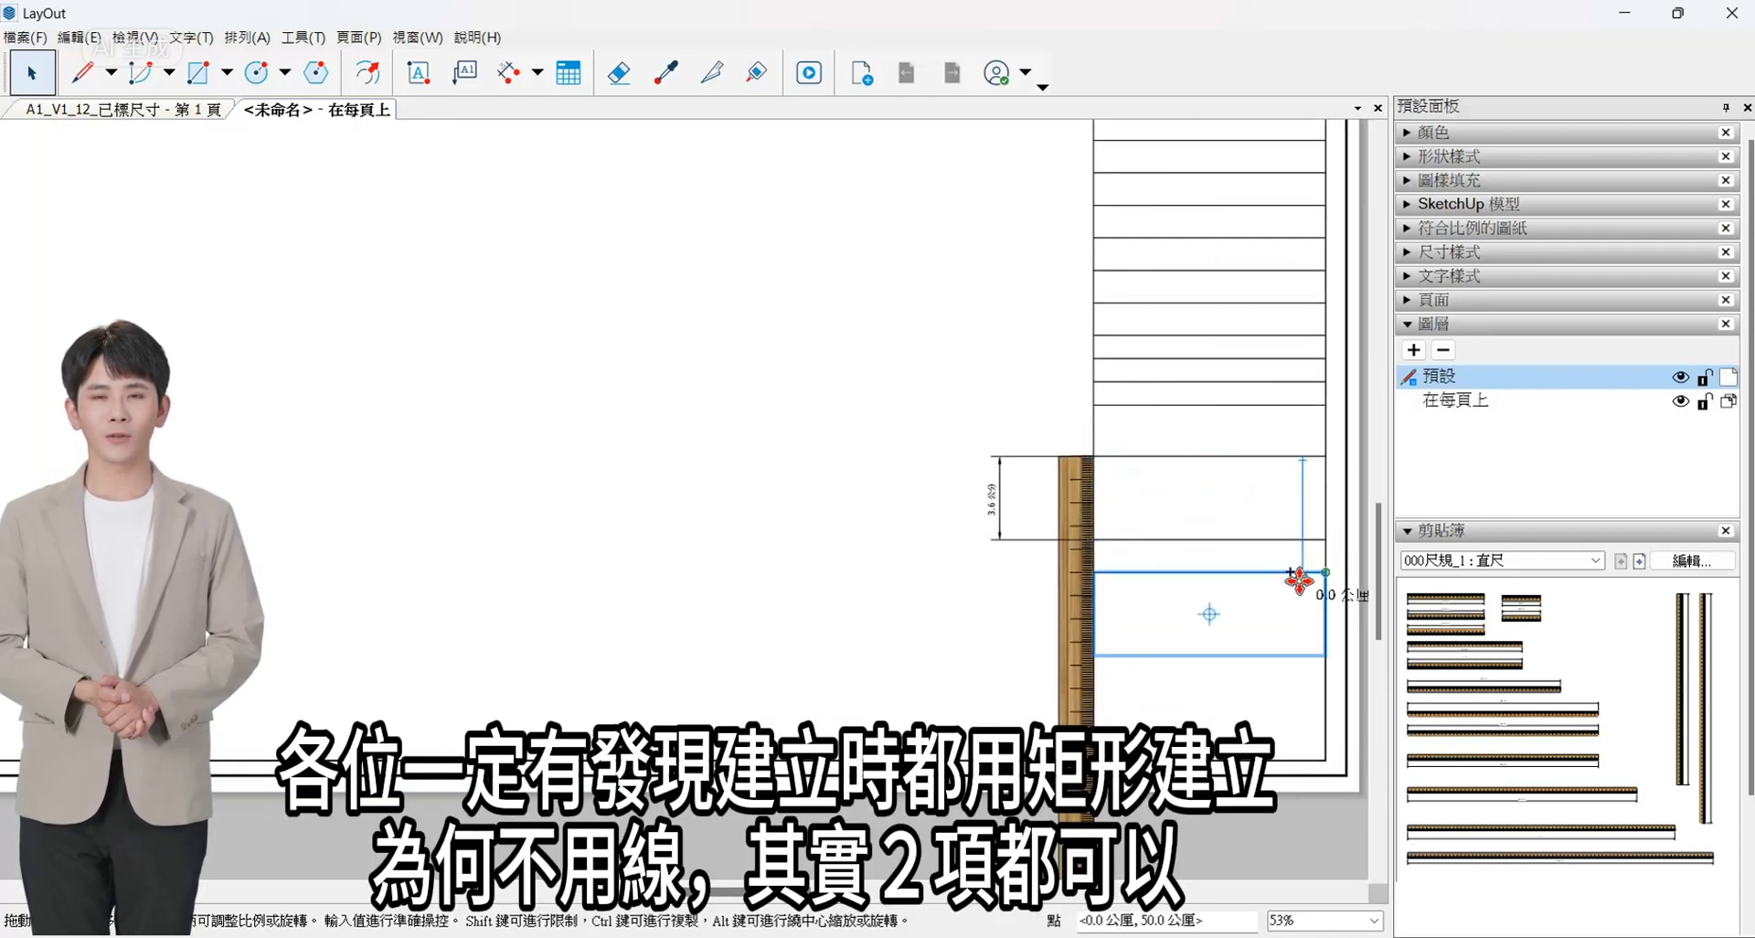
scroll(1216, 644, up, 3)
drag(1241, 668, 991, 670)
key(ctrl+z)
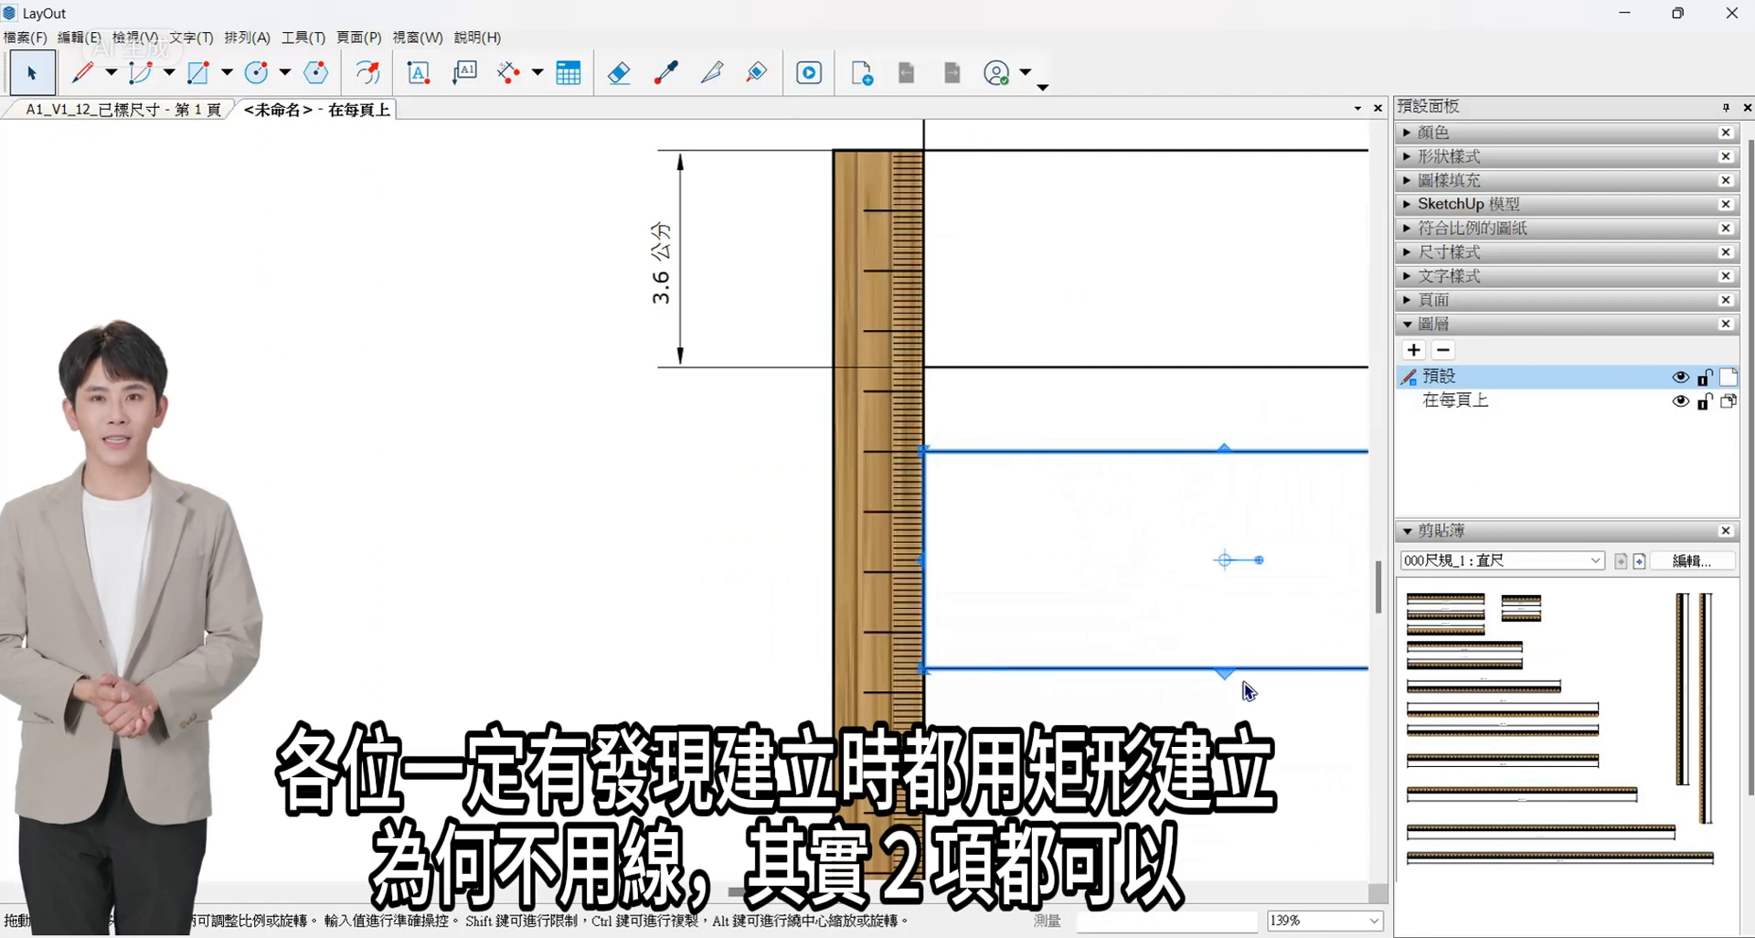
- Copy the 14 mm and 36 mm rows further down, fitting the last row to the frame's inner bottom edge
scroll(924, 656, down, 3)
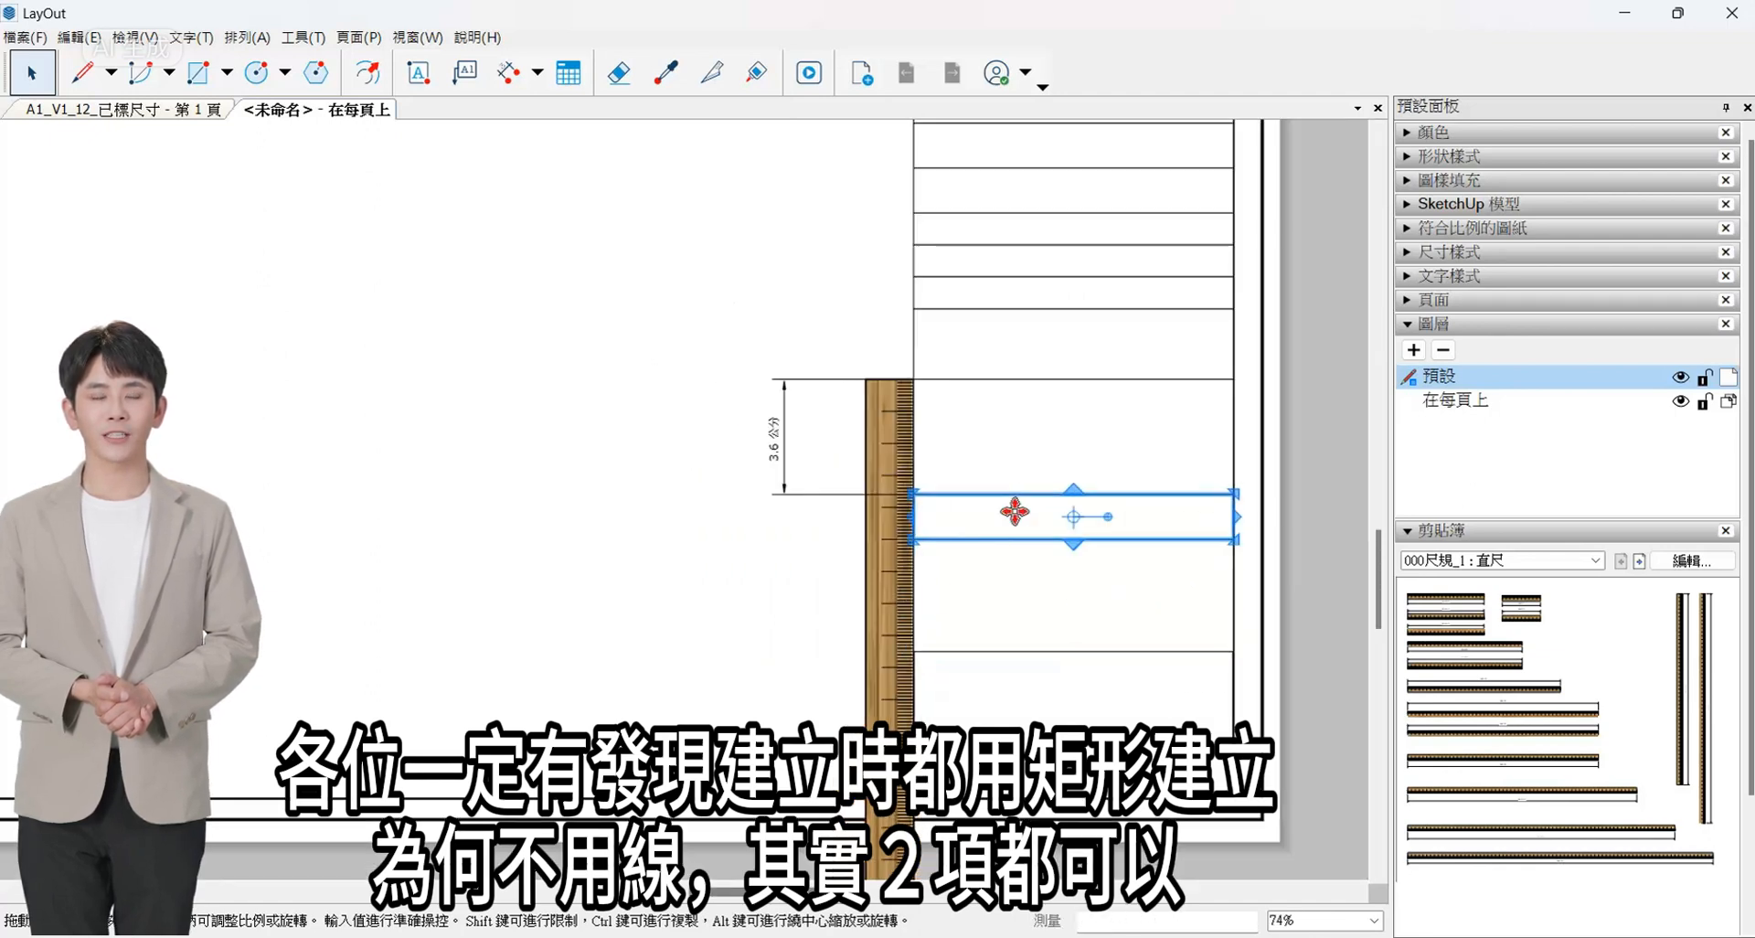
scroll(1015, 511, down, 2)
drag(1117, 505, 1108, 631)
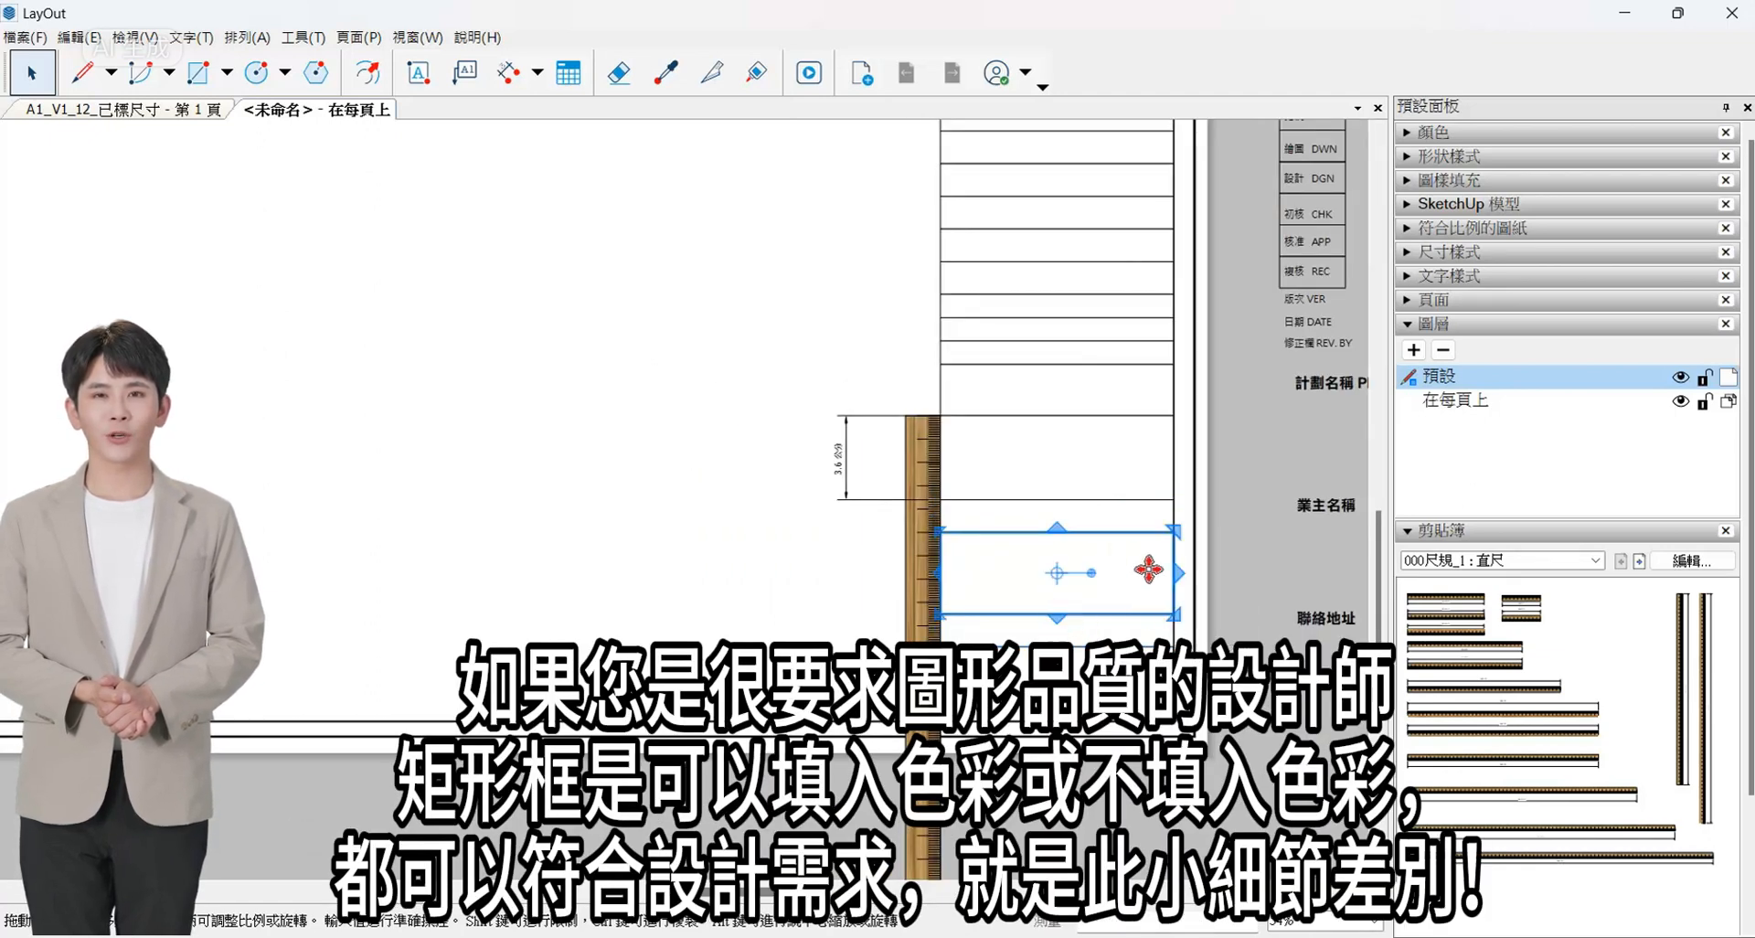
scroll(1051, 740, up, 3)
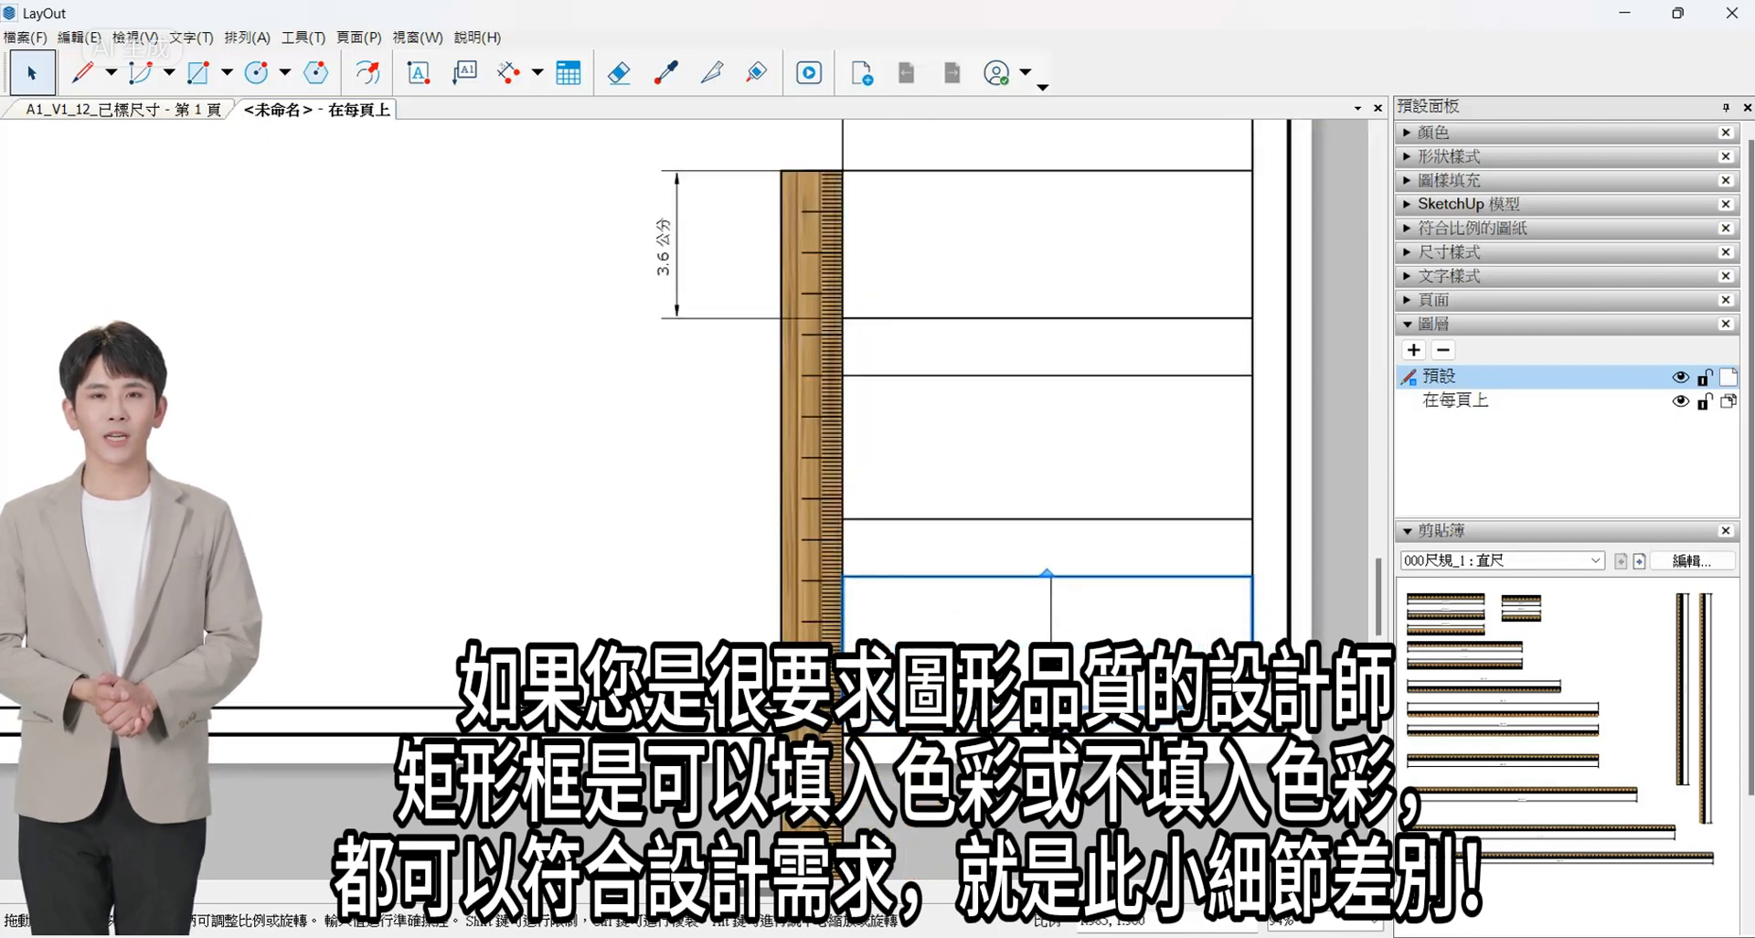
scroll(1077, 659, down, 3)
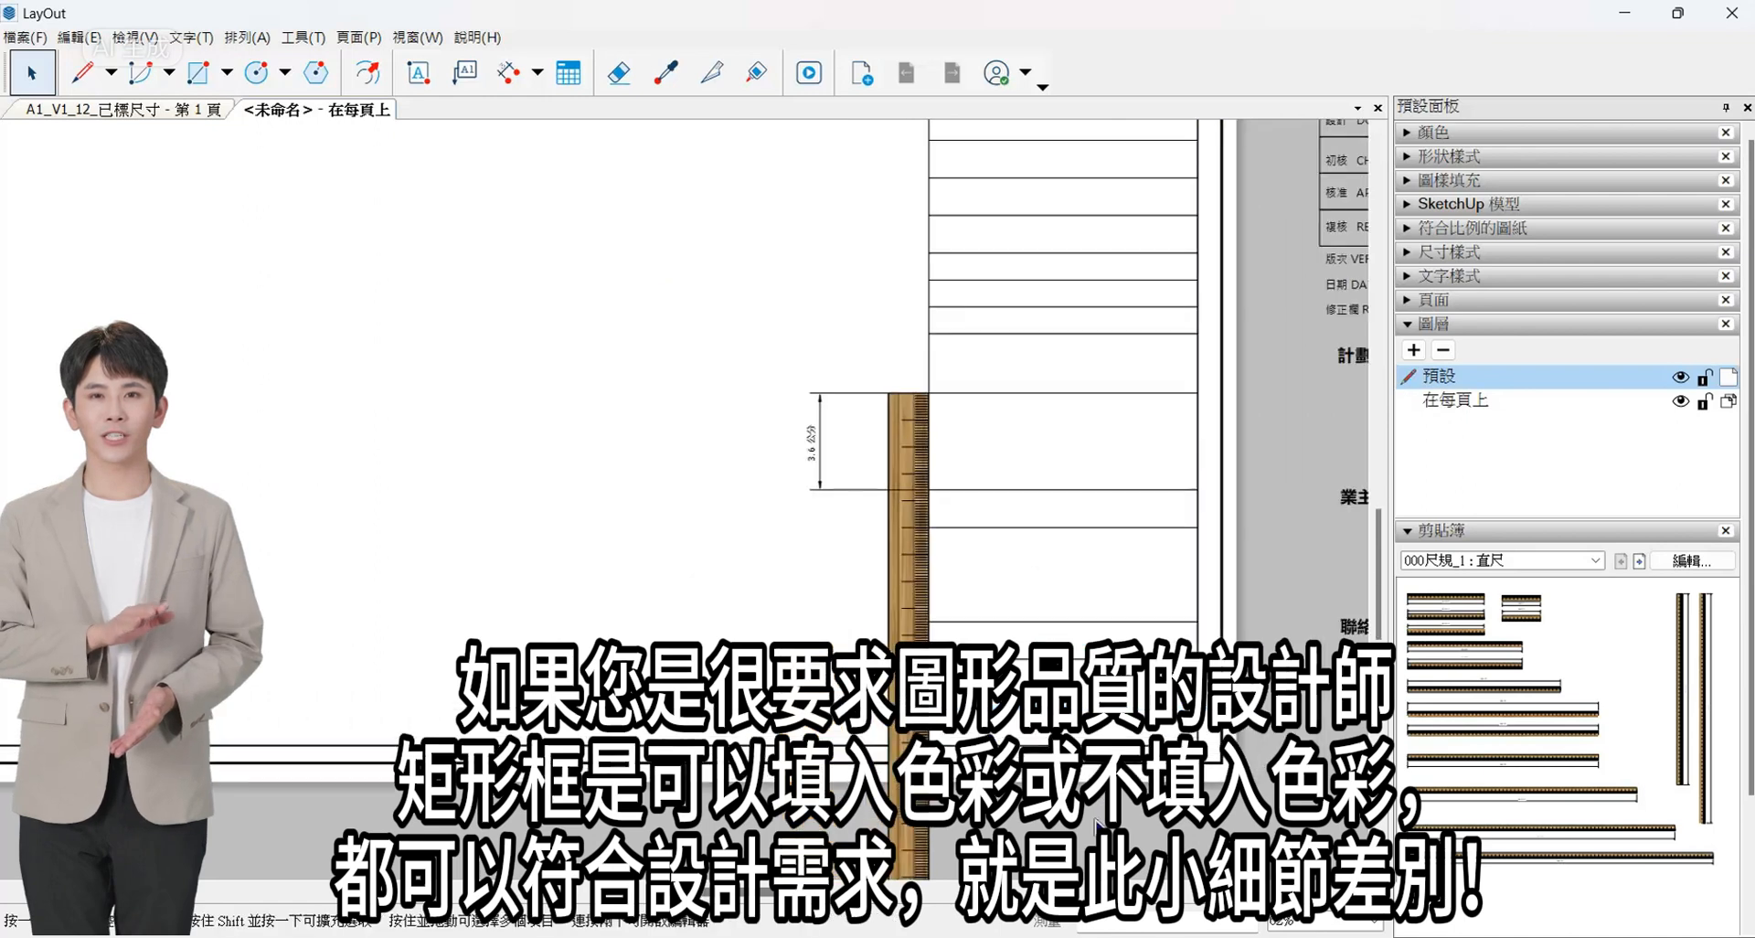
- Copy the eleven small rows in place and narrow the copy to form a label column along their inner edge
scroll(1039, 433, up, 1)
drag(952, 321, 1179, 578)
scroll(1189, 489, up, 2)
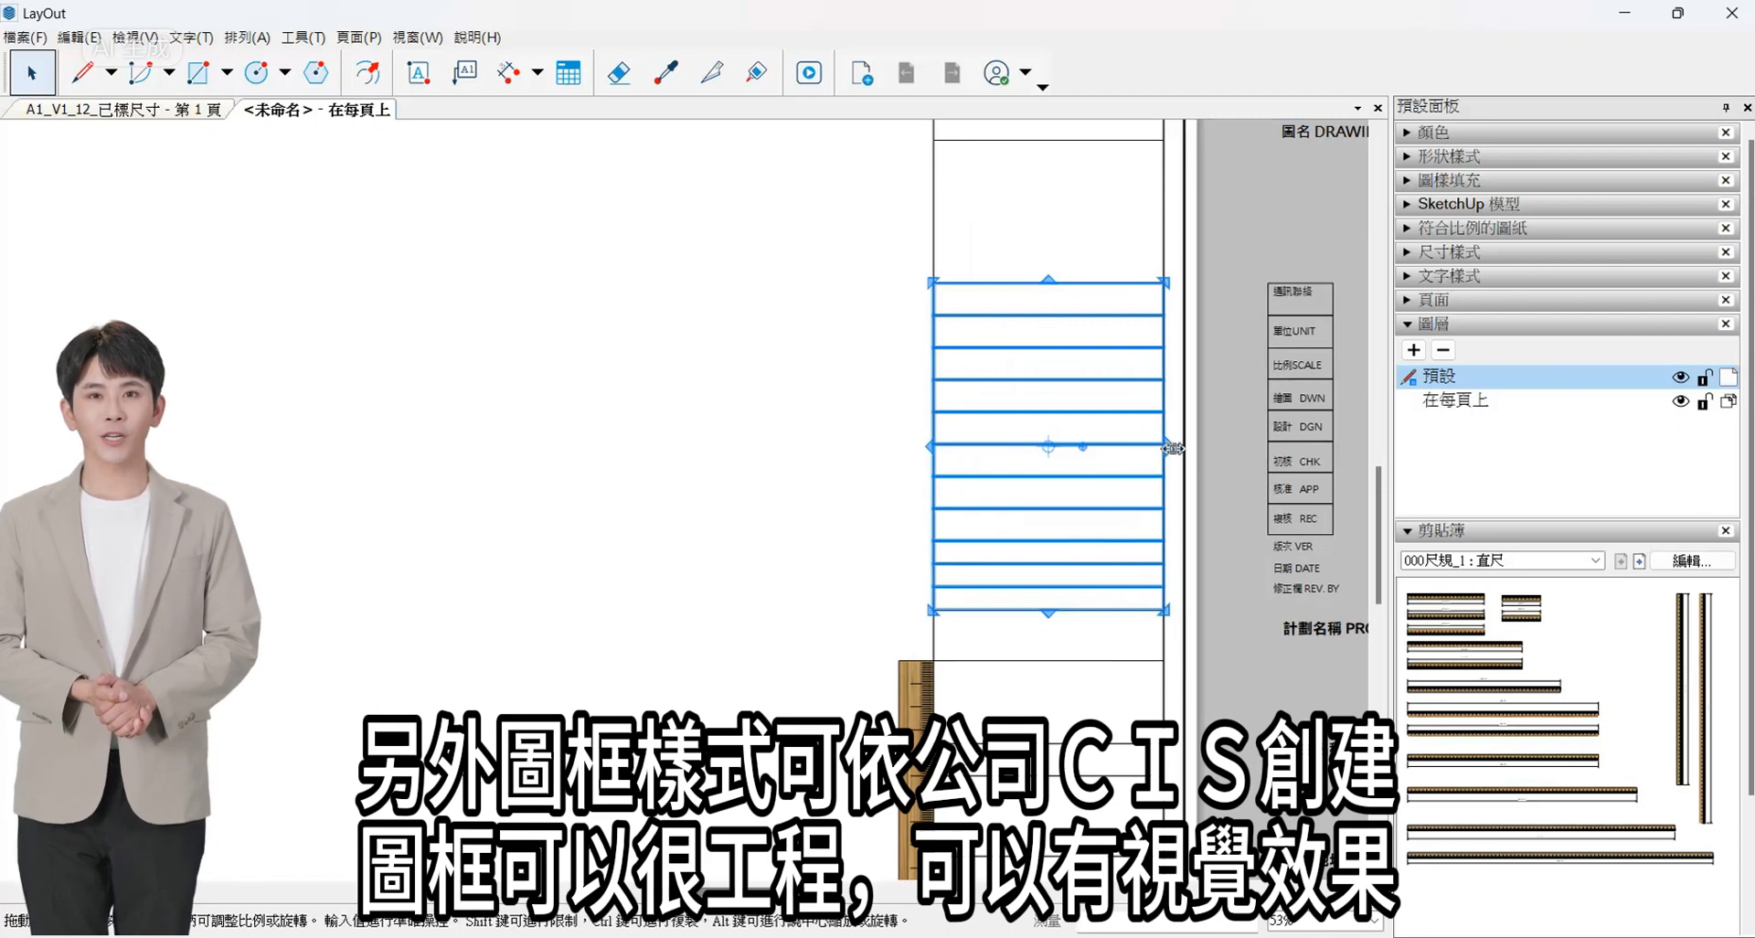
drag(1173, 448, 1000, 464)
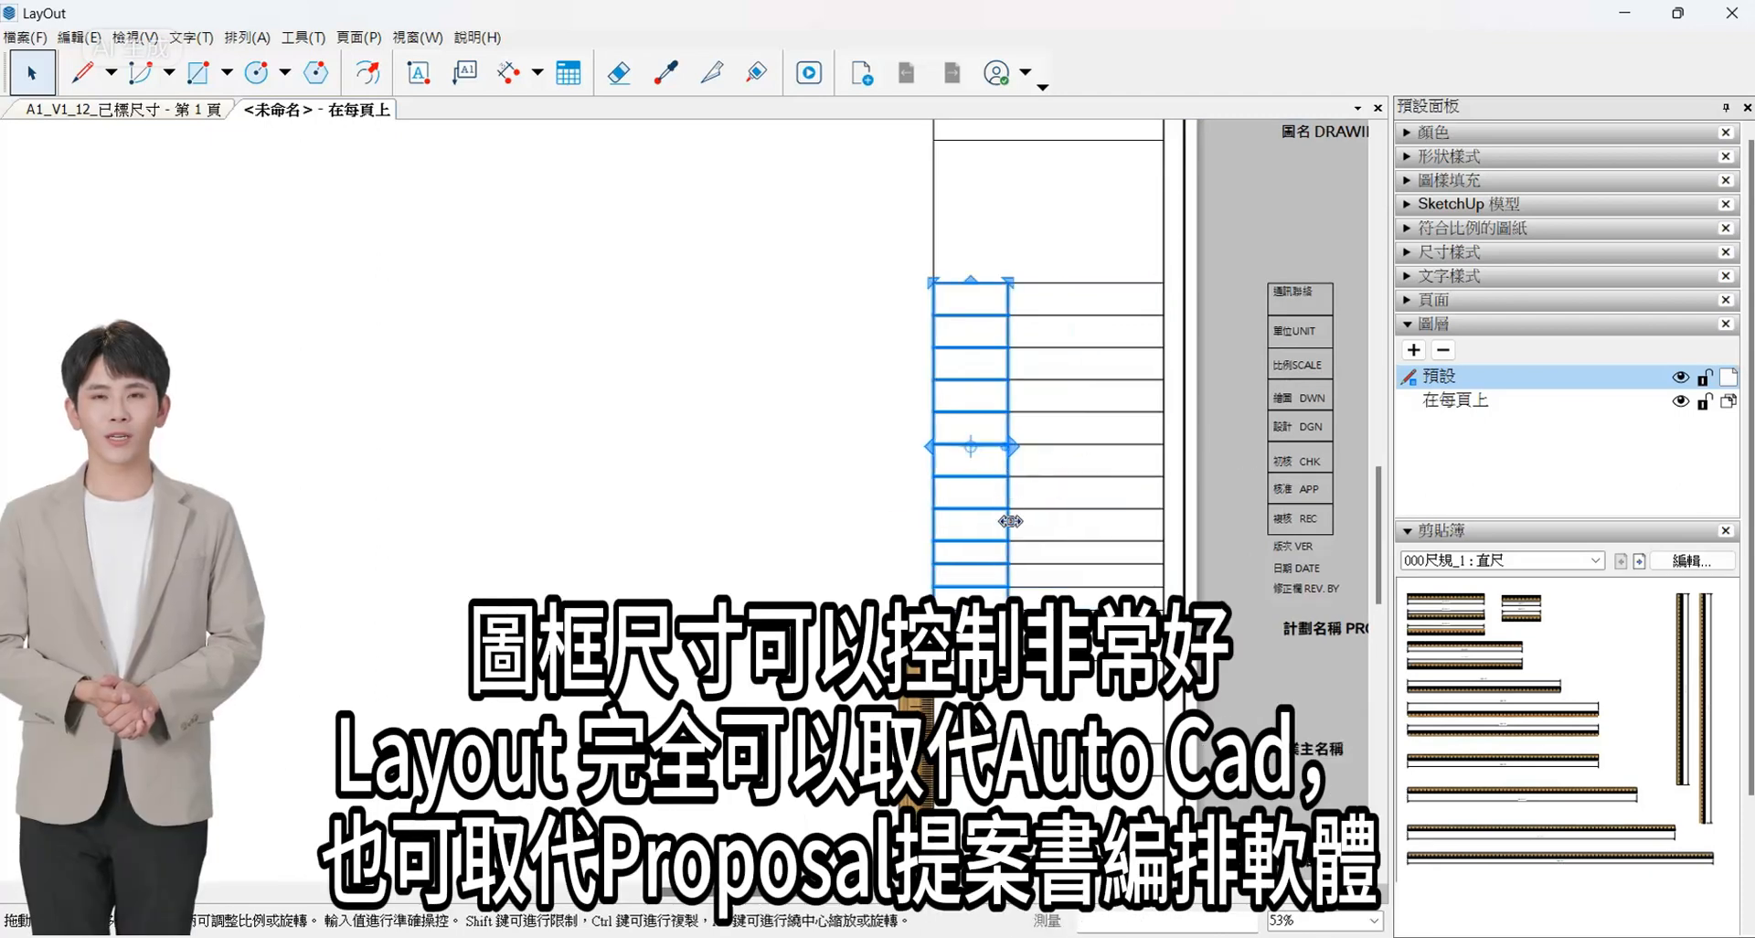
scroll(901, 640, down, 5)
scroll(953, 302, up, 1)
click(953, 304)
scroll(954, 302, up, 2)
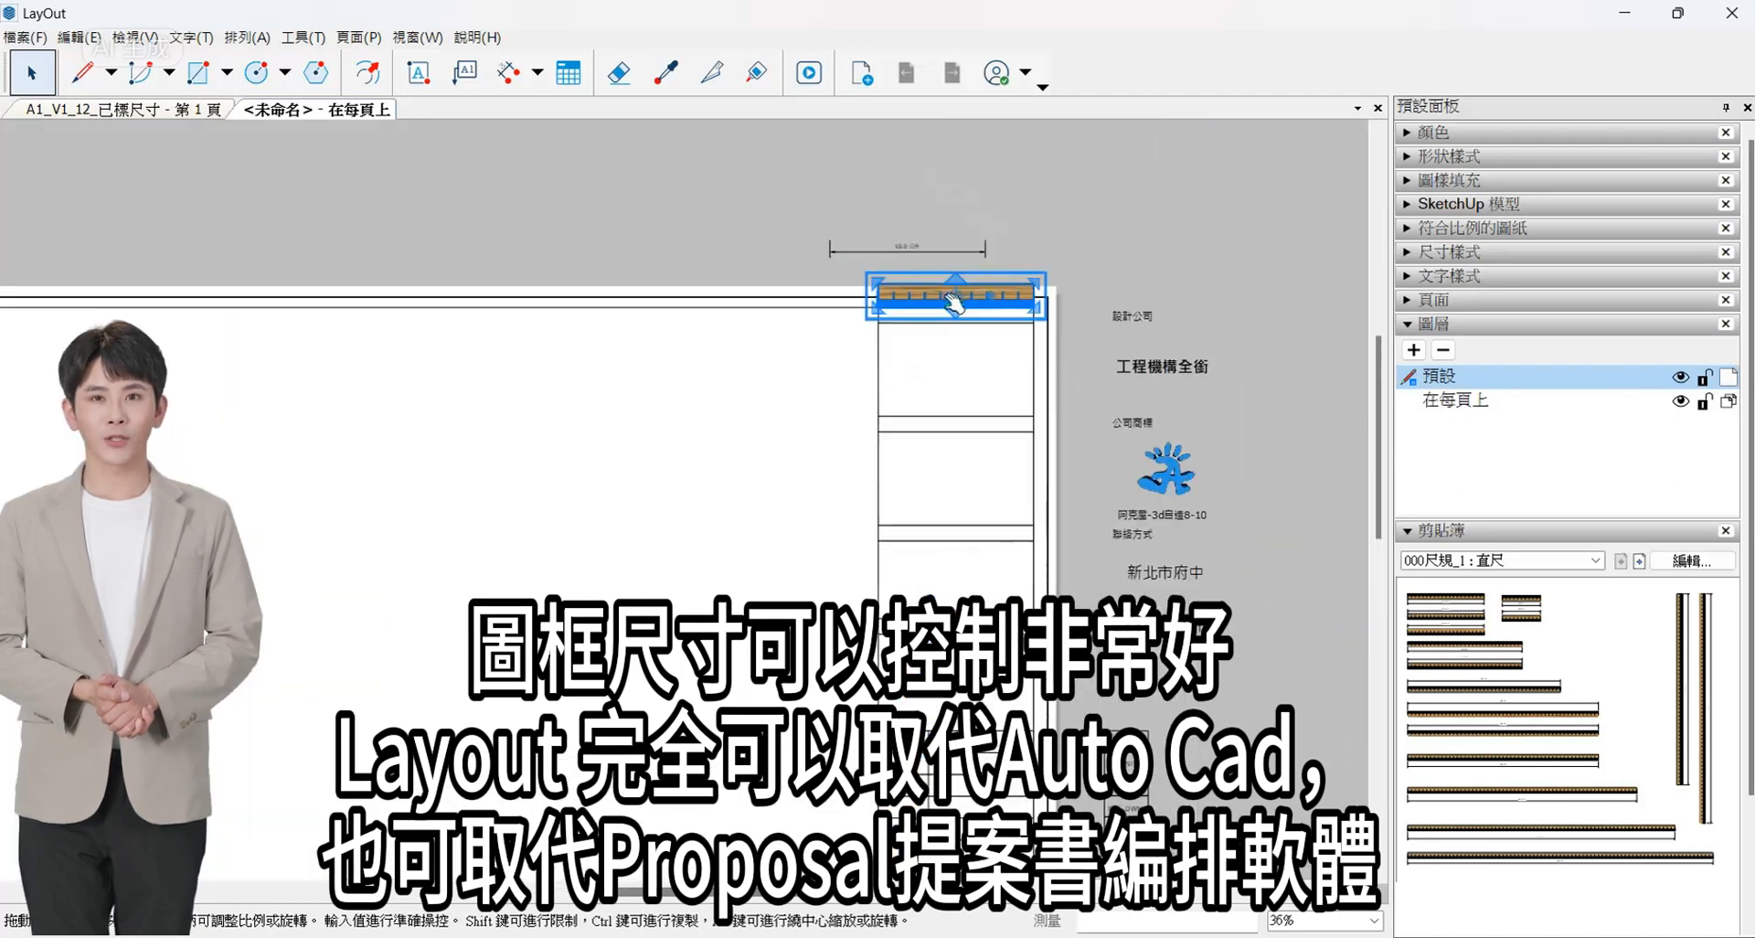
scroll(810, 662, up, 6)
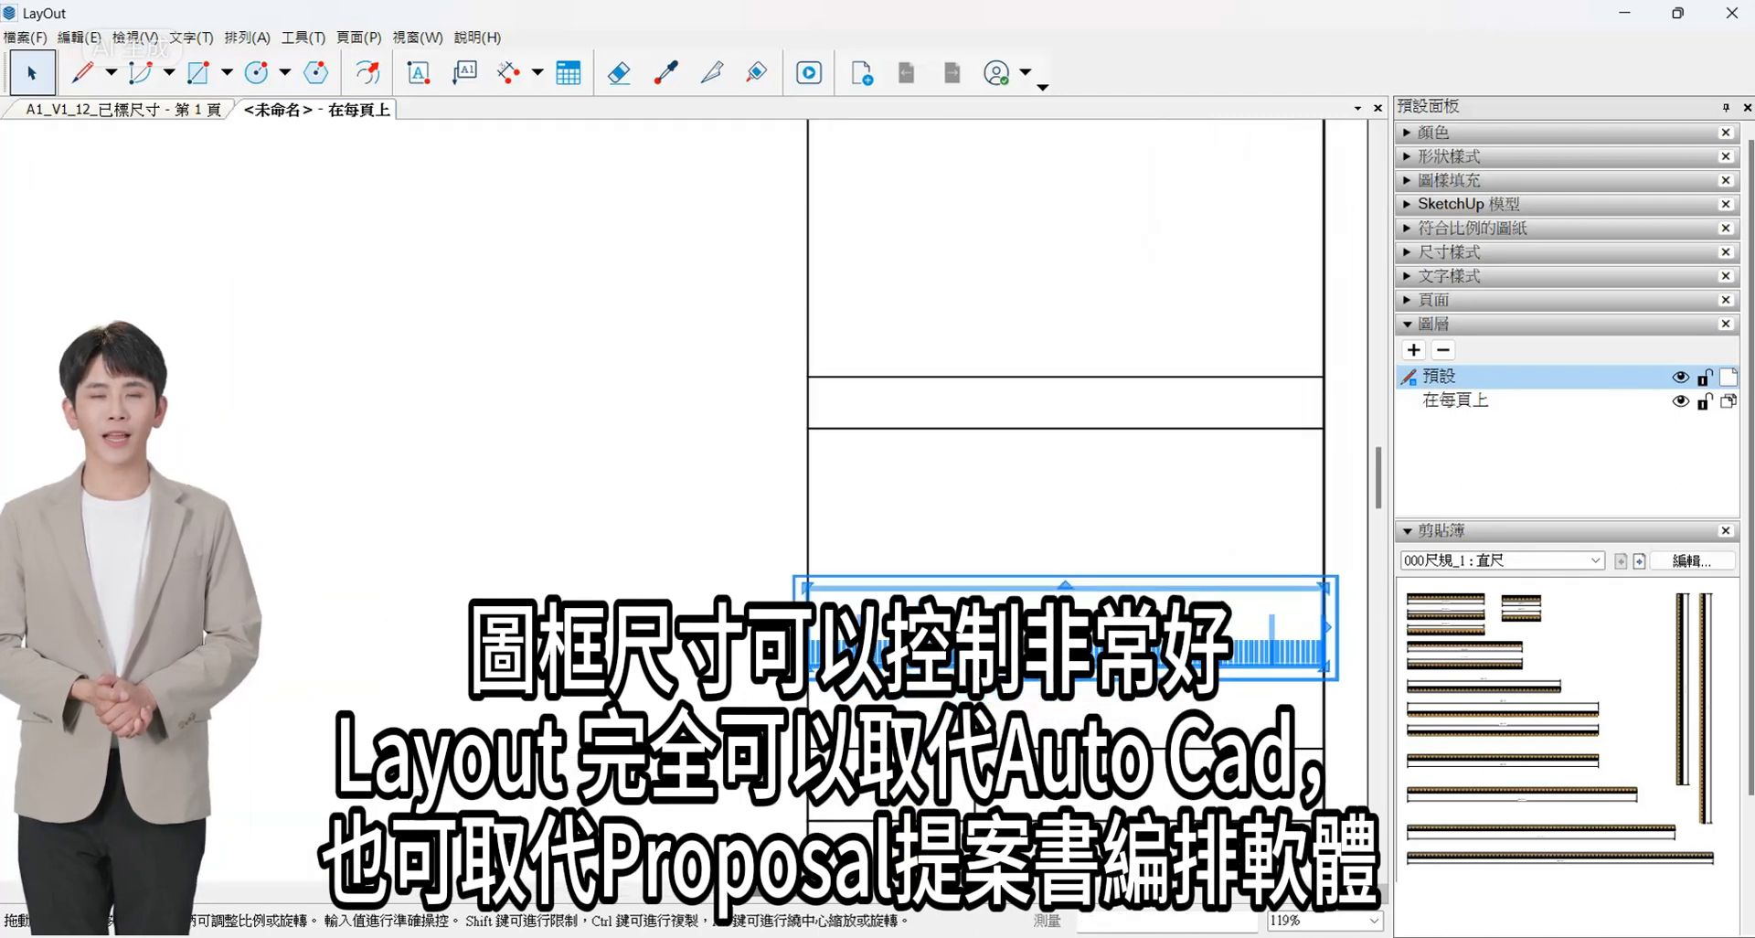
scroll(810, 662, down, 8)
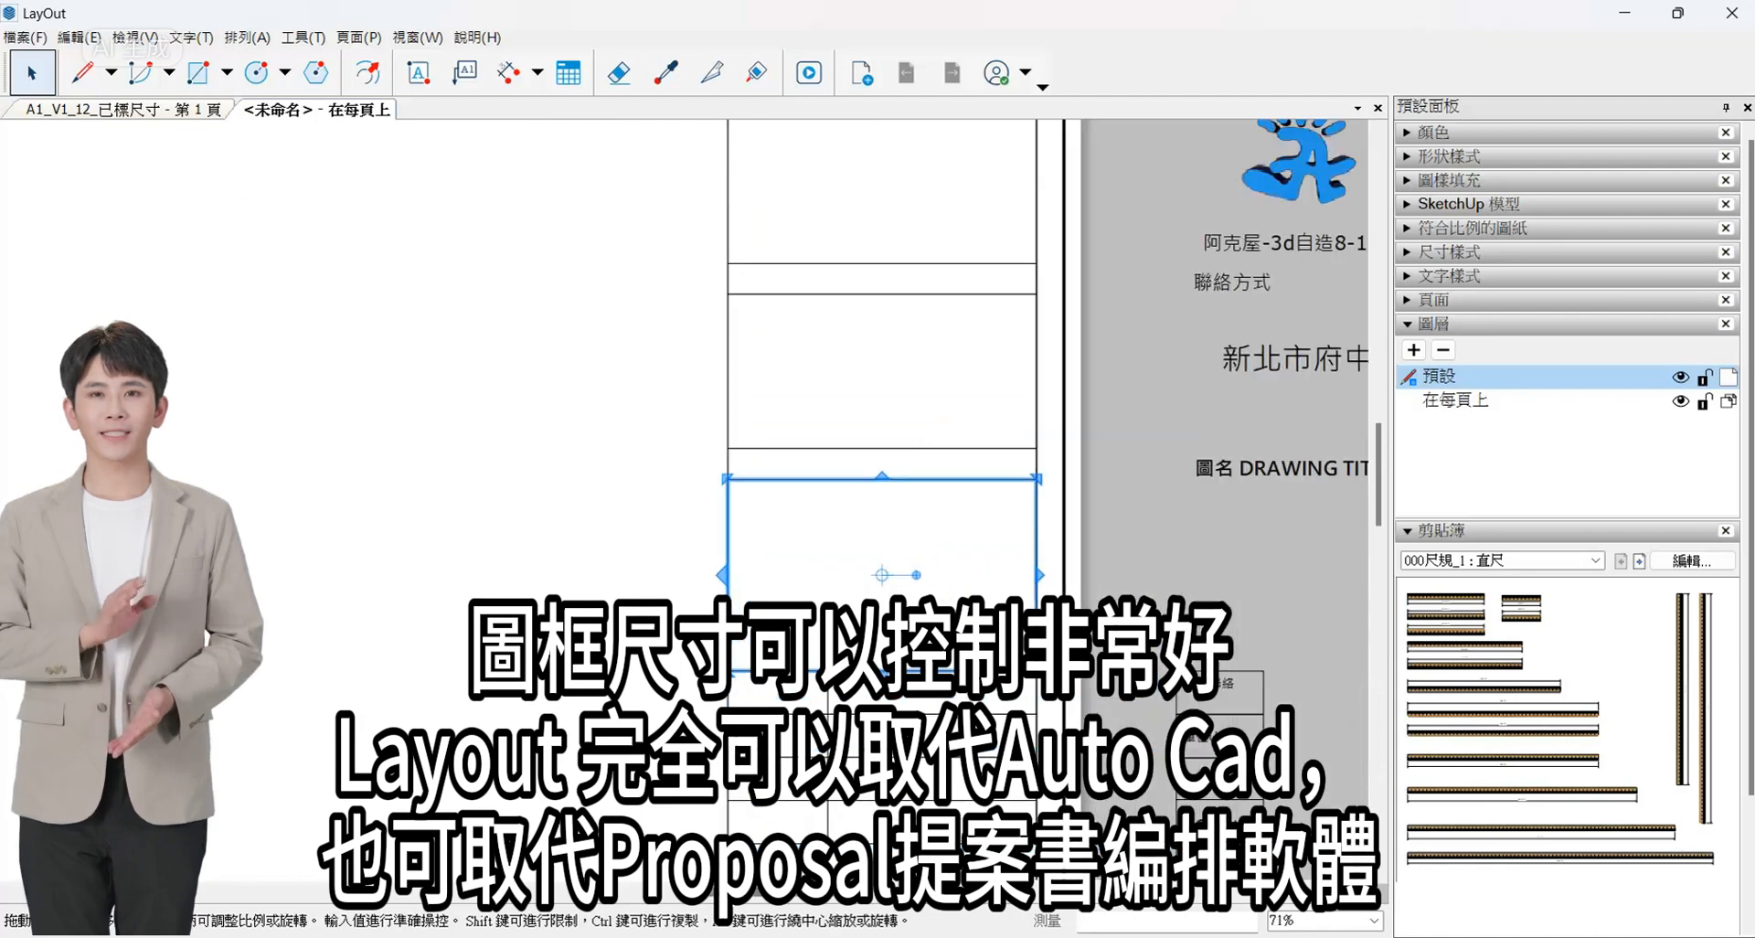
right_click(999, 335)
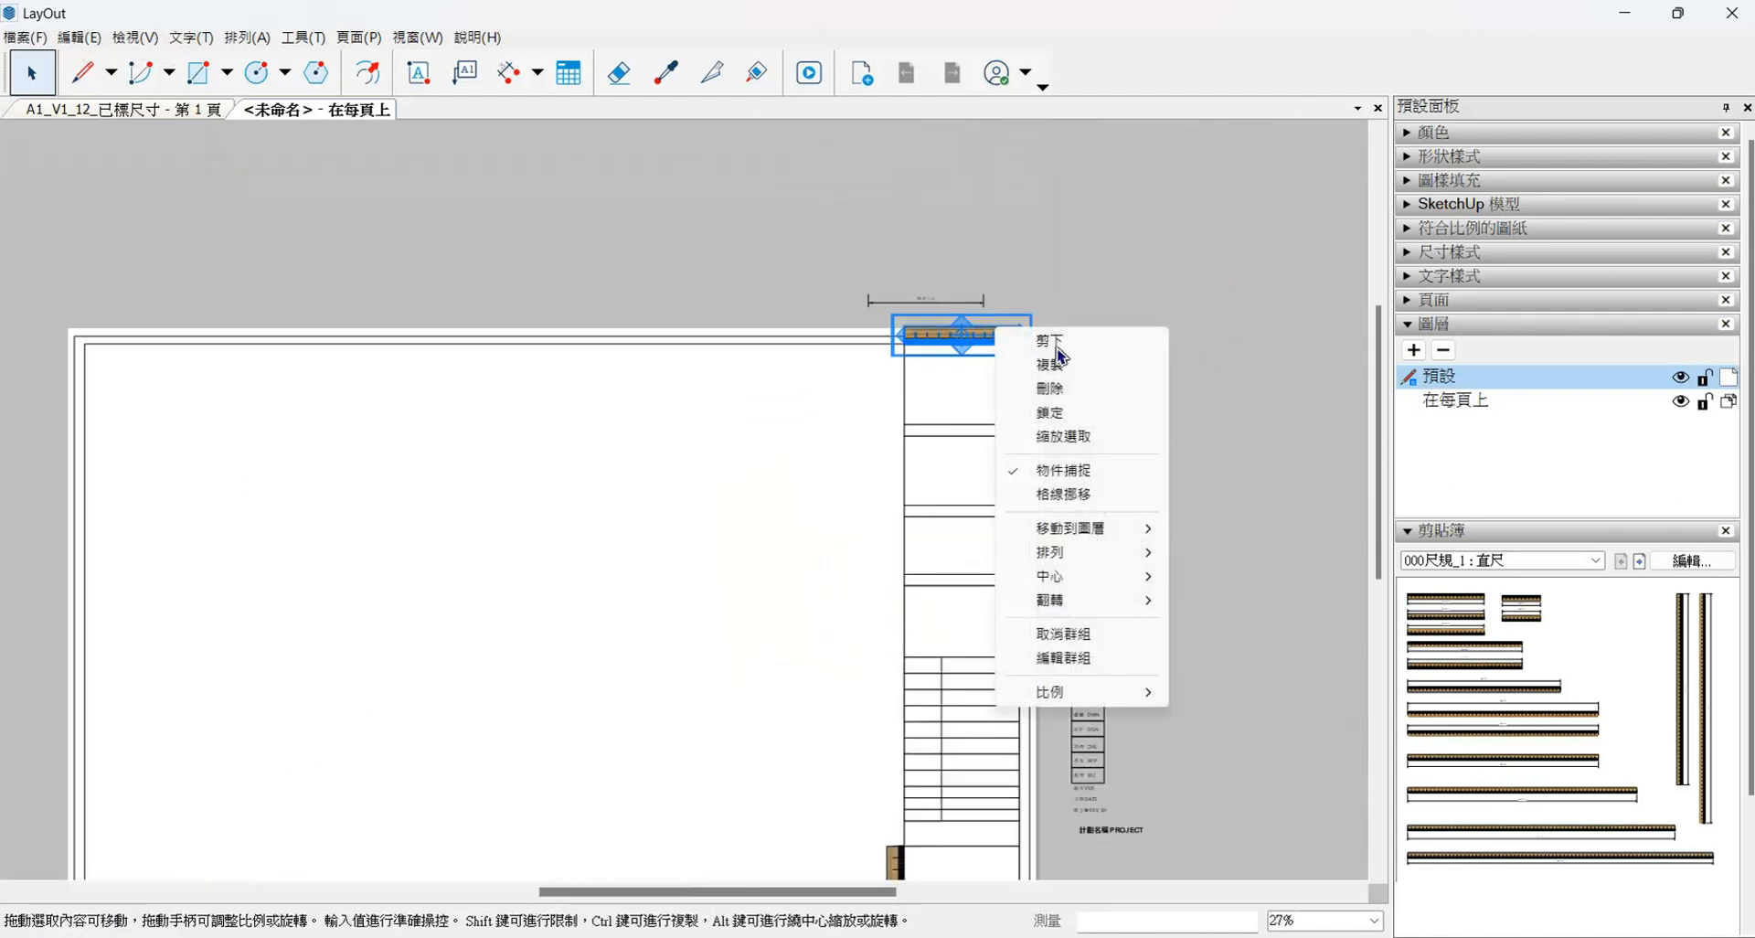
click(1079, 388)
key(ctrl+z)
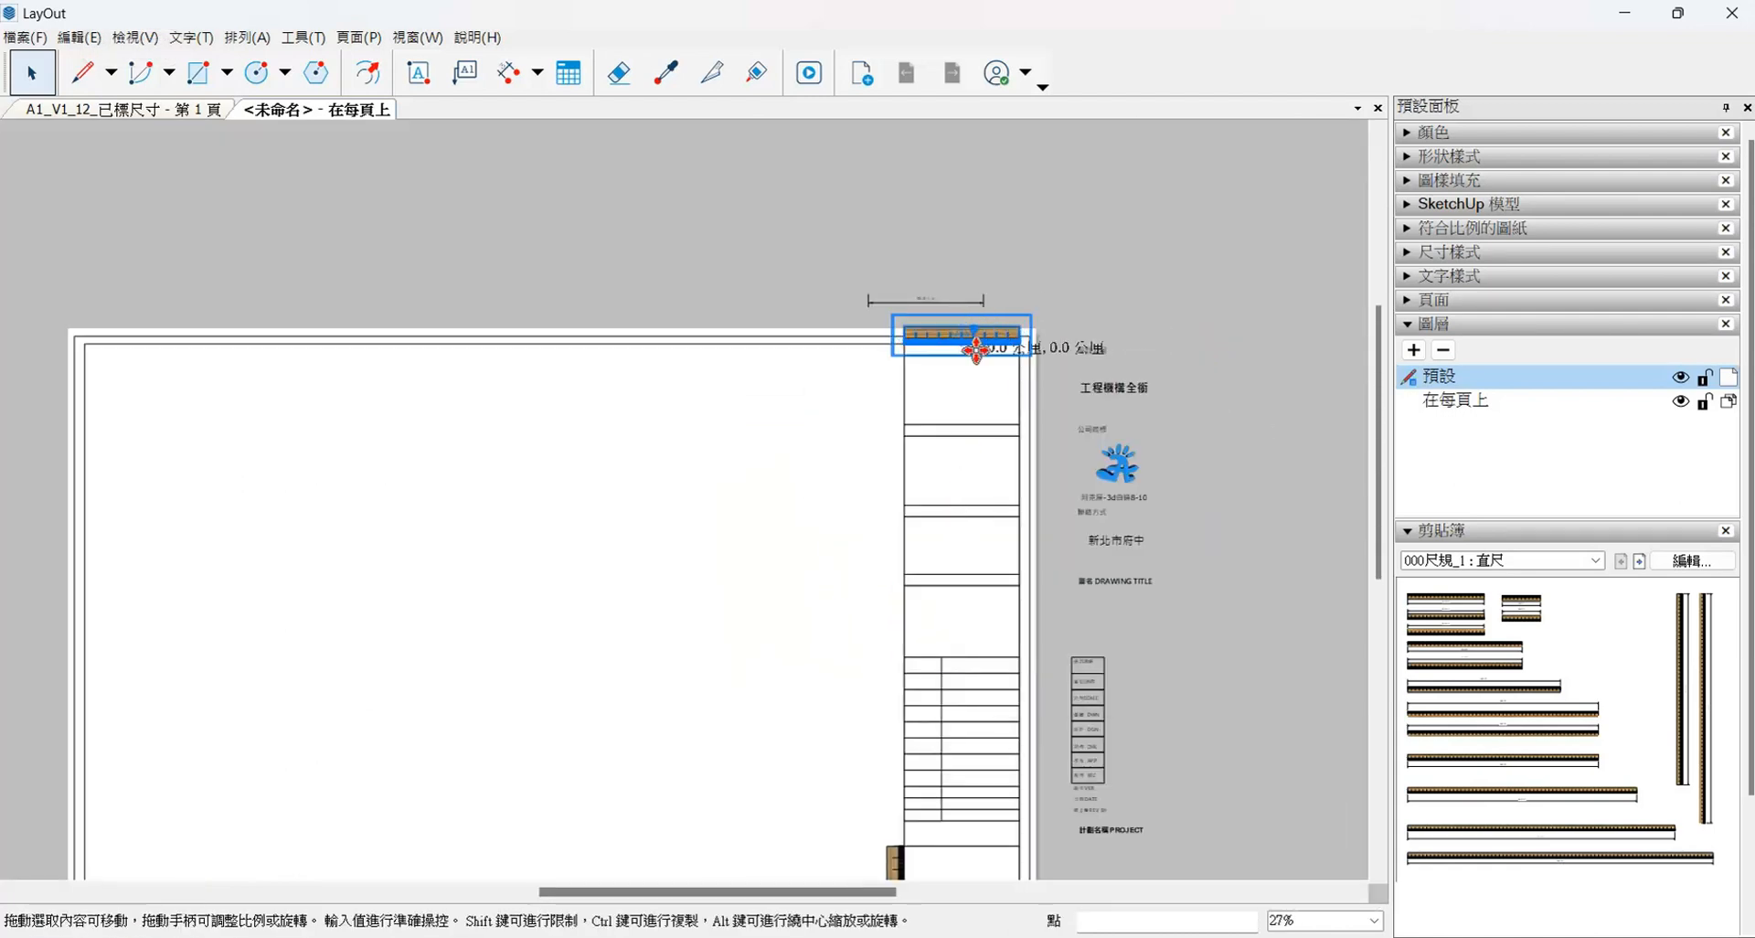
- Move the horizontal ruler from the frame's top edge down to sit directly on top of the eleven small rows
drag(976, 350, 975, 611)
scroll(969, 626, up, 3)
drag(889, 551, 787, 773)
scroll(826, 693, up, 2)
scroll(806, 682, up, 3)
scroll(781, 587, down, 5)
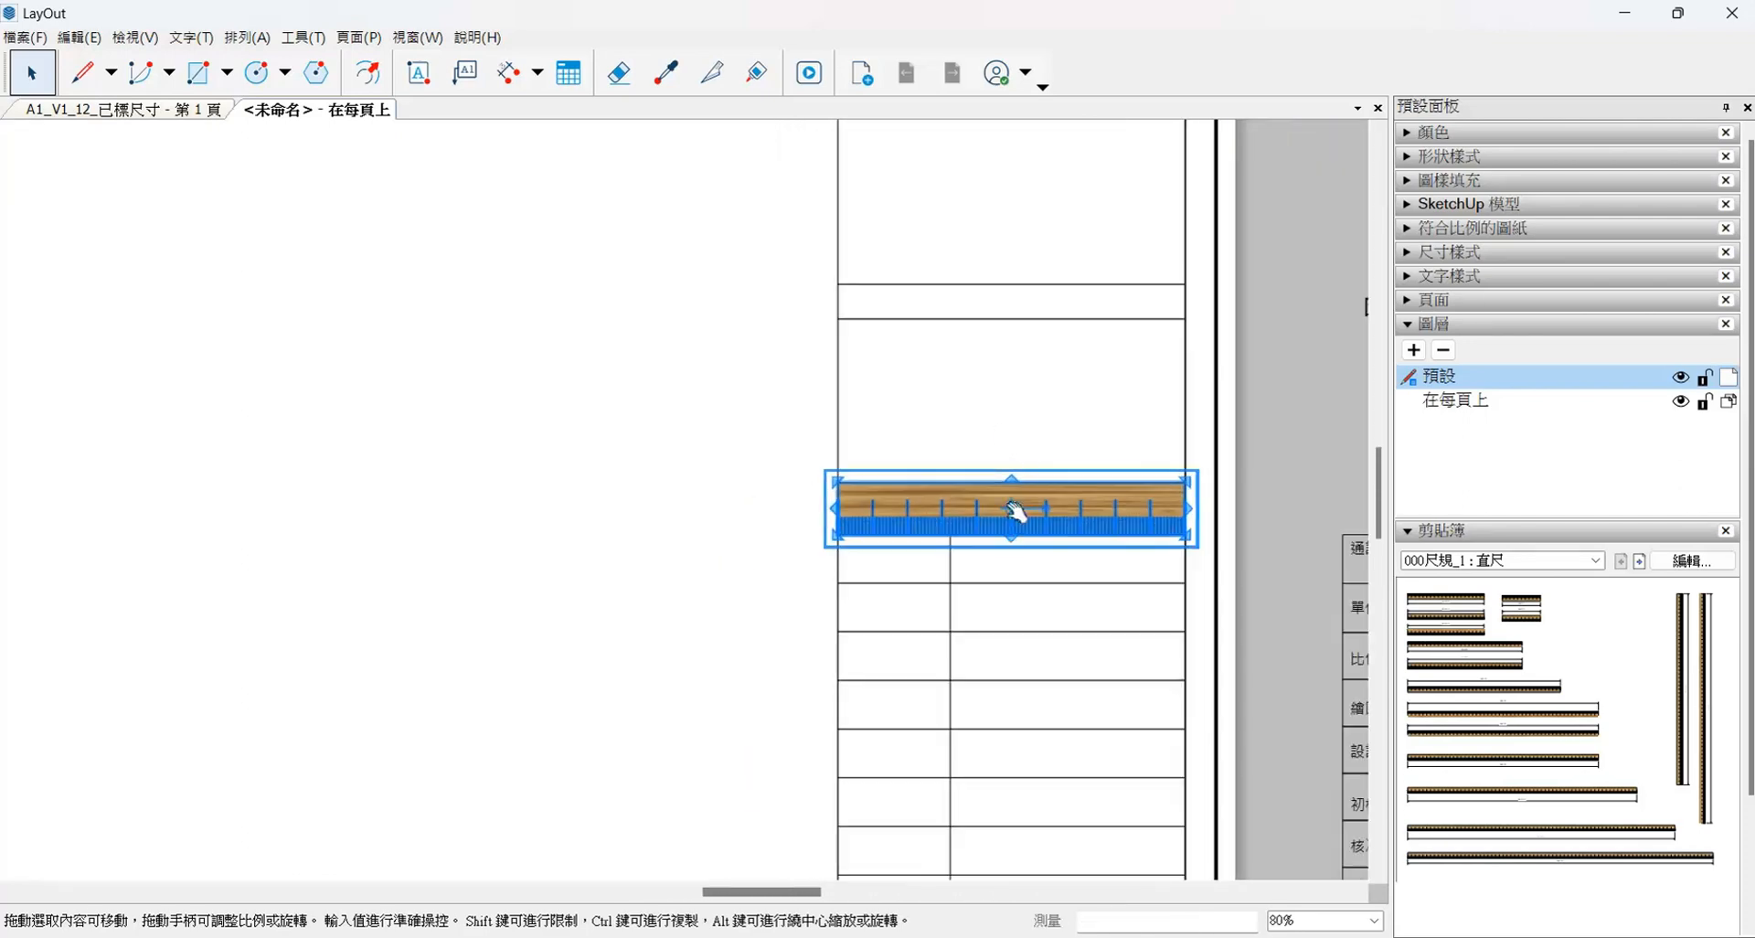
scroll(1017, 512, down, 5)
- Set the label column of the small rows to 30 mm wide against the horizontal ruler's graduations
click(1012, 620)
scroll(1007, 549, up, 5)
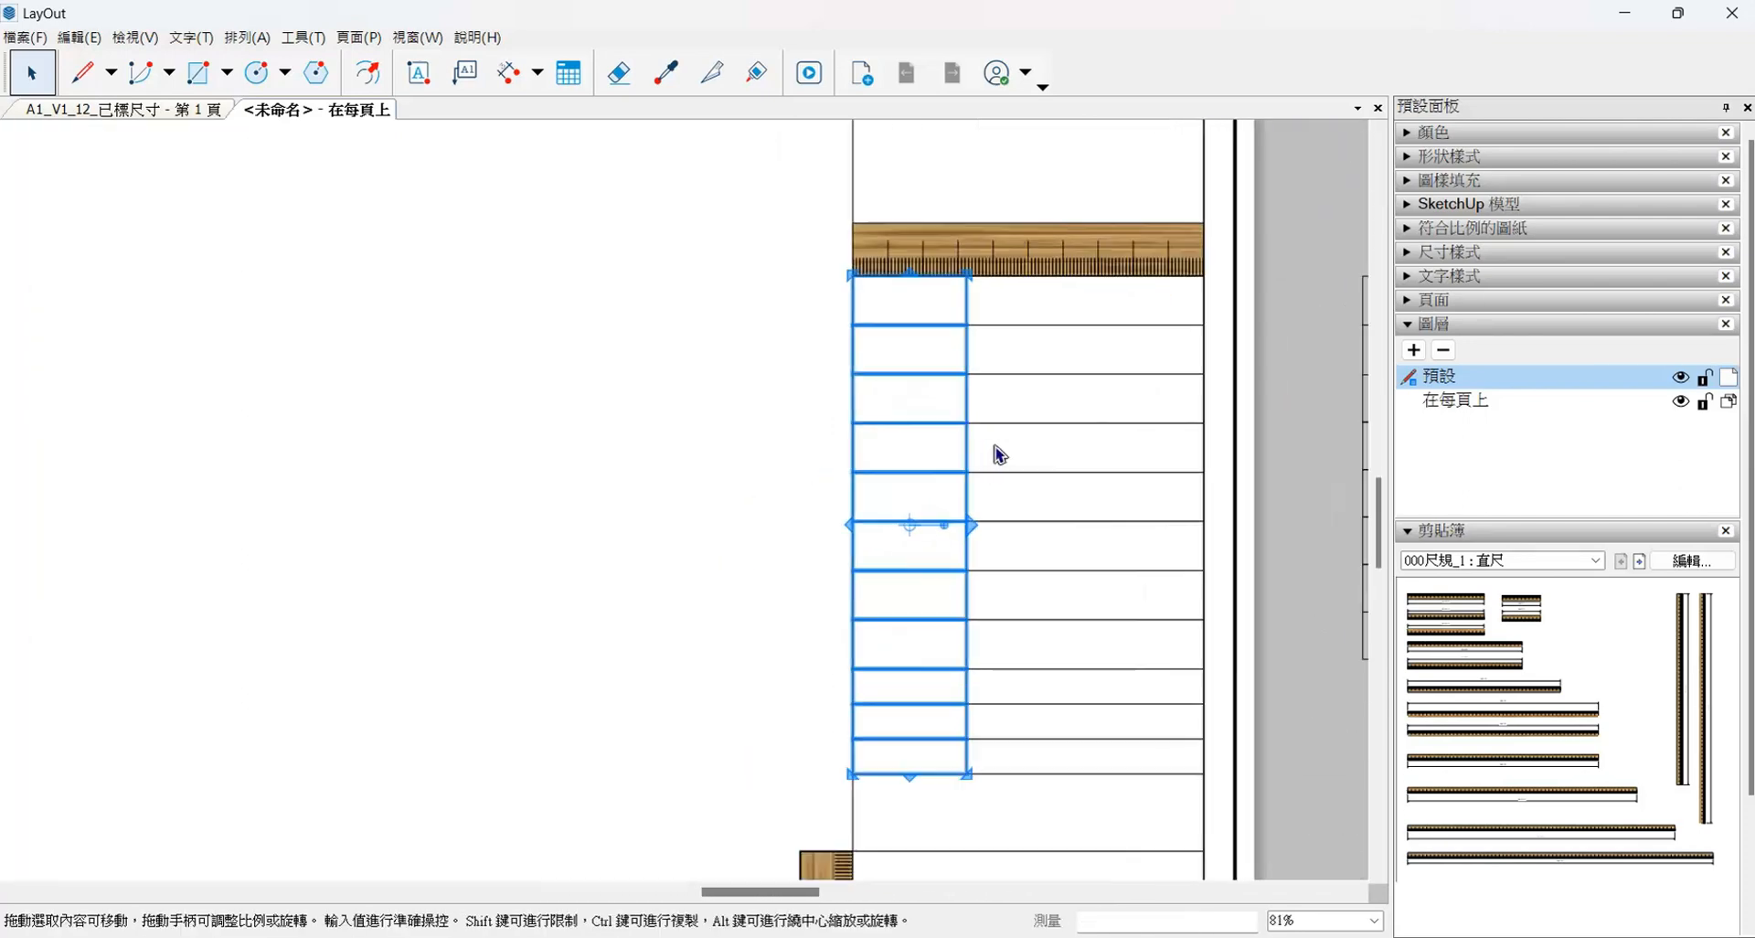
drag(969, 524, 930, 289)
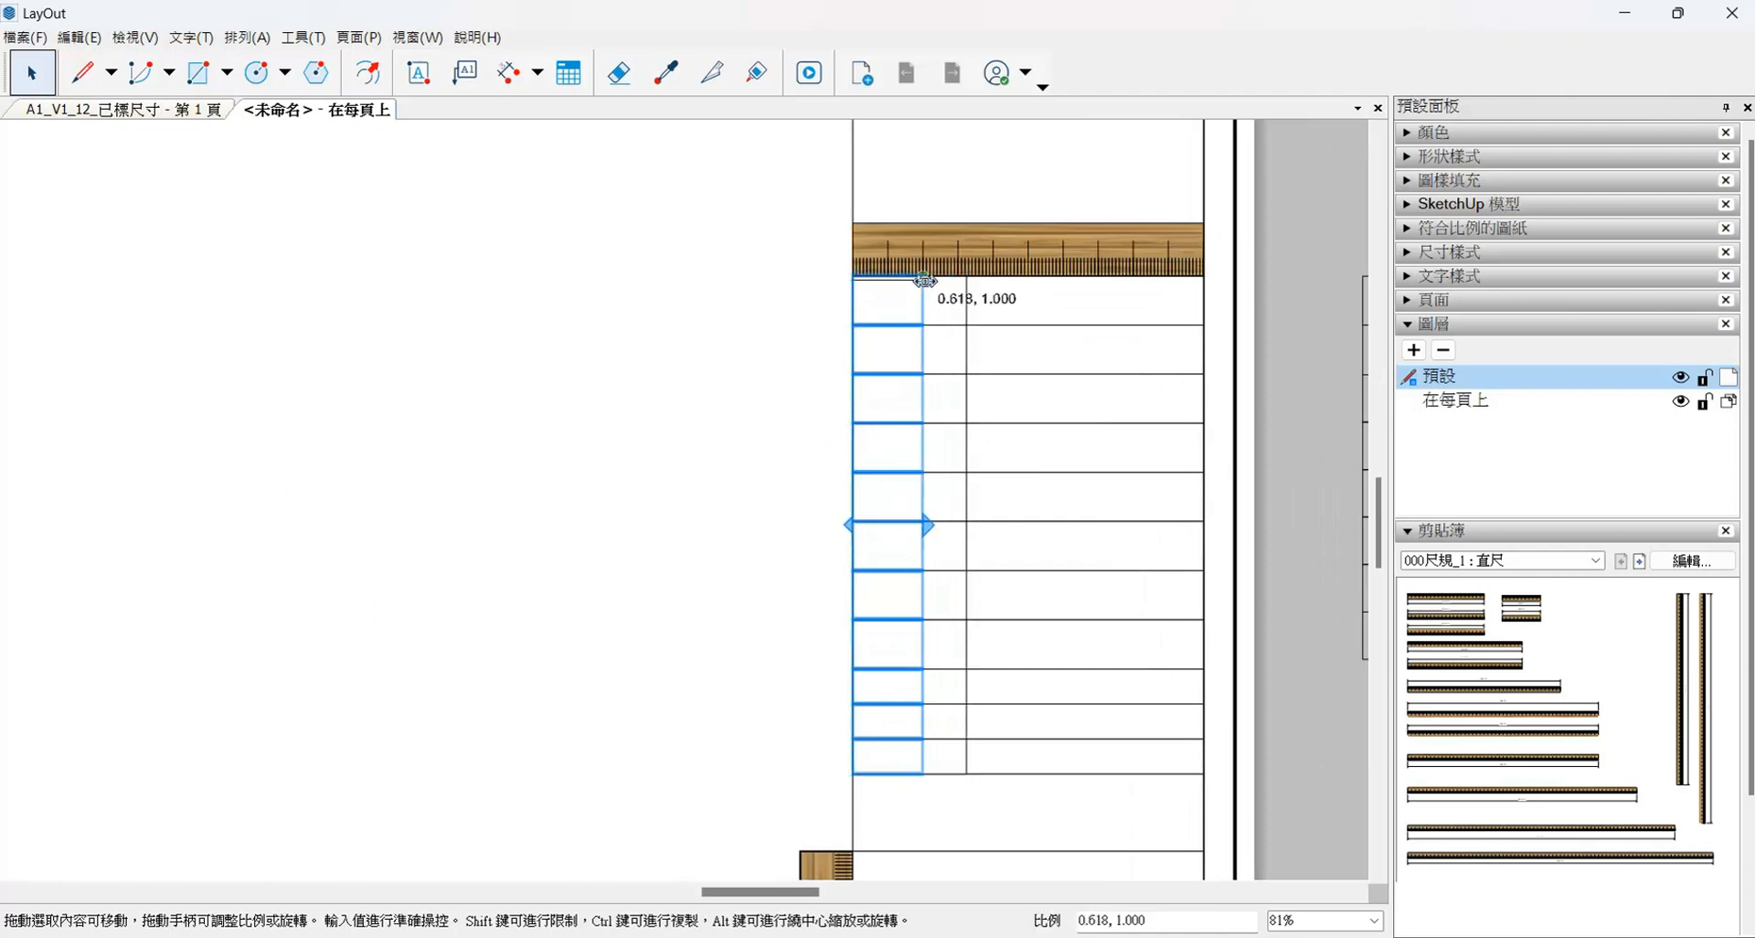
scroll(949, 489, down, 6)
scroll(937, 496, up, 7)
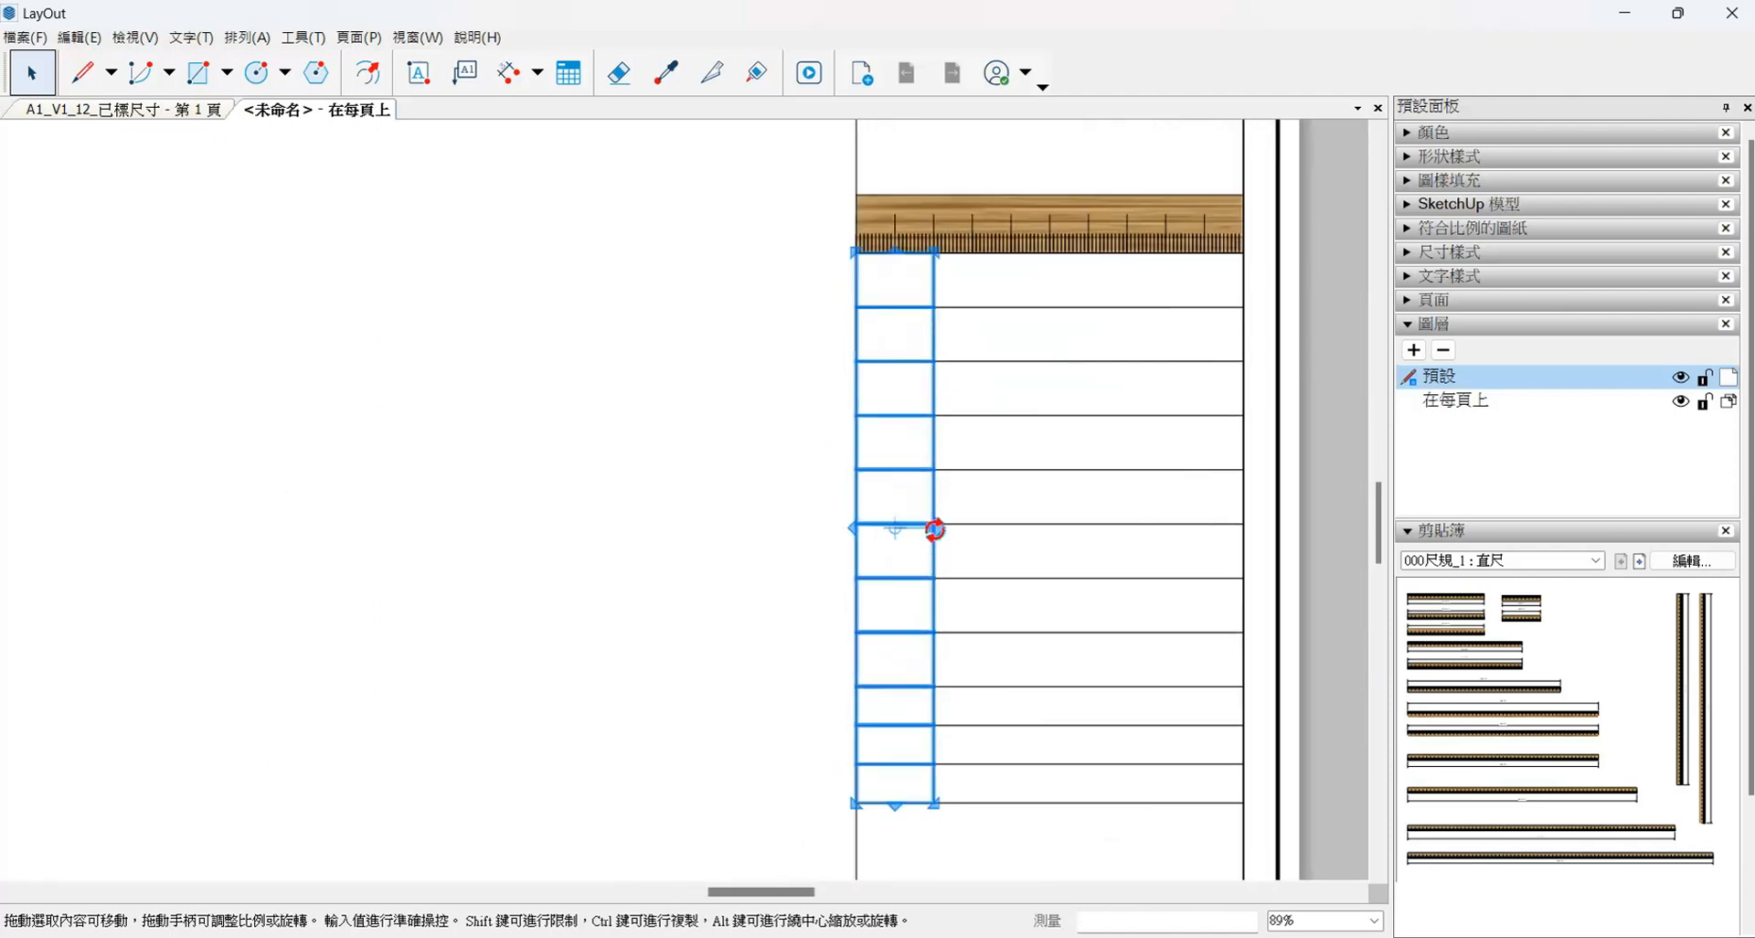
drag(944, 520, 973, 247)
- Delete the horizontal ruler above the small rows
scroll(955, 457, down, 2)
click(1077, 301)
key(Delete)
scroll(972, 401, down, 5)
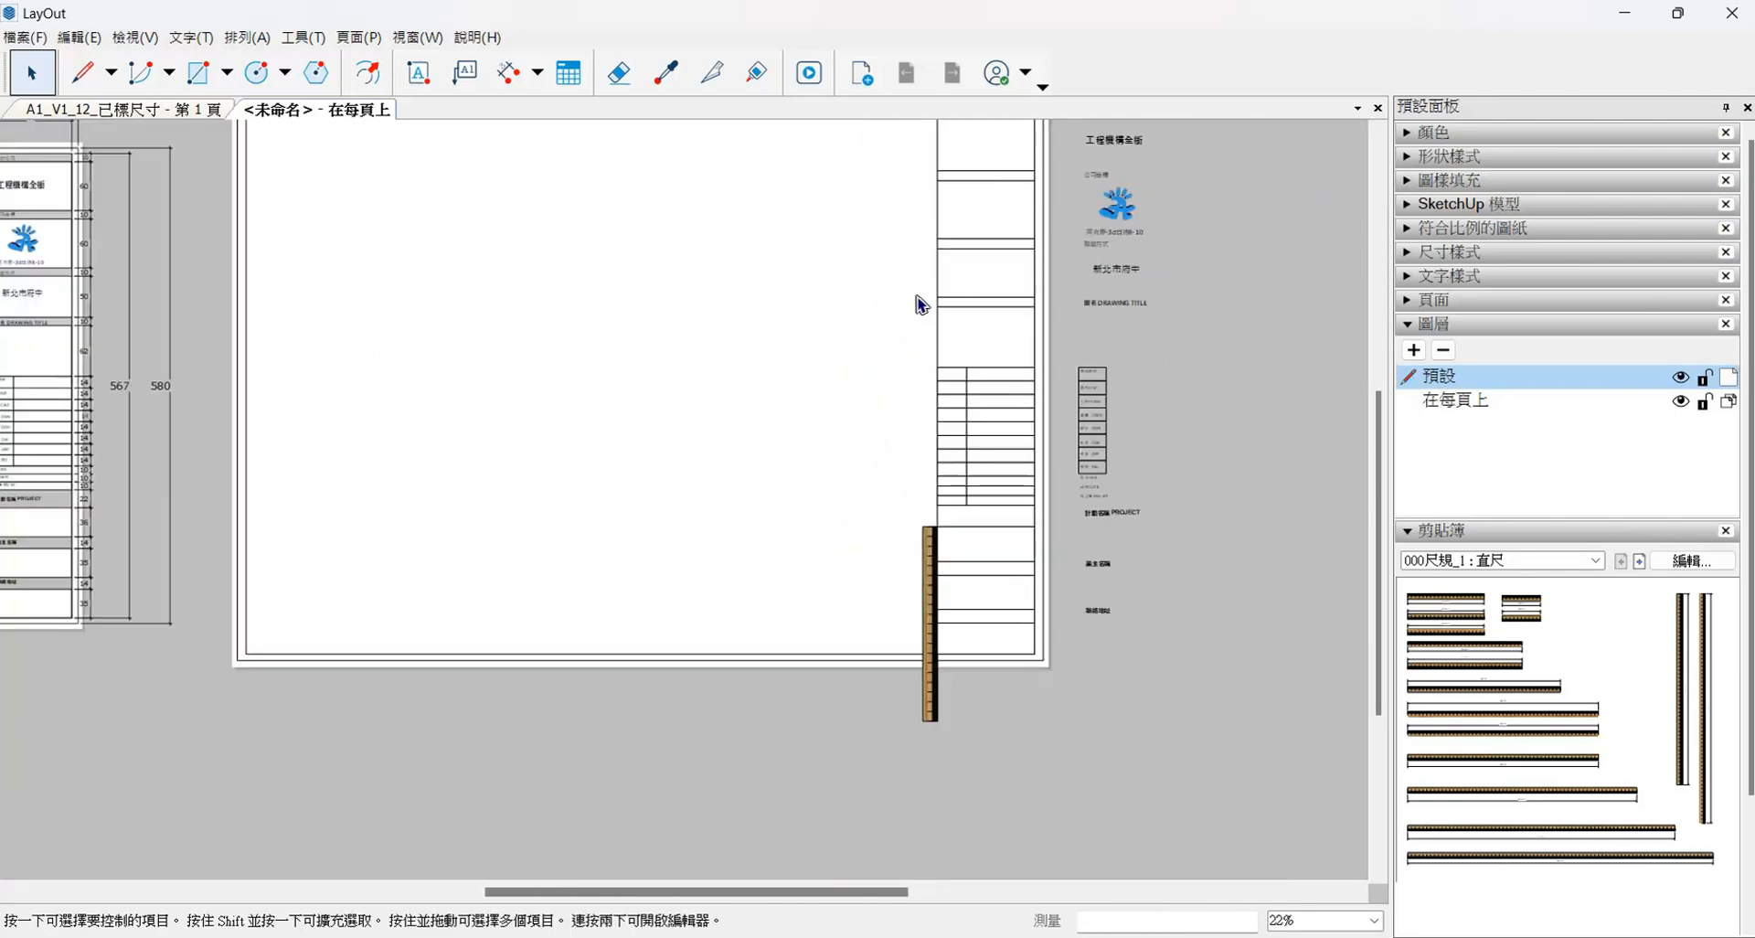
- Fill the narrow header row next to the 圖名 DRAWING TITLE text with the dark slate grey swatch
click(922, 304)
scroll(1058, 333, up, 2)
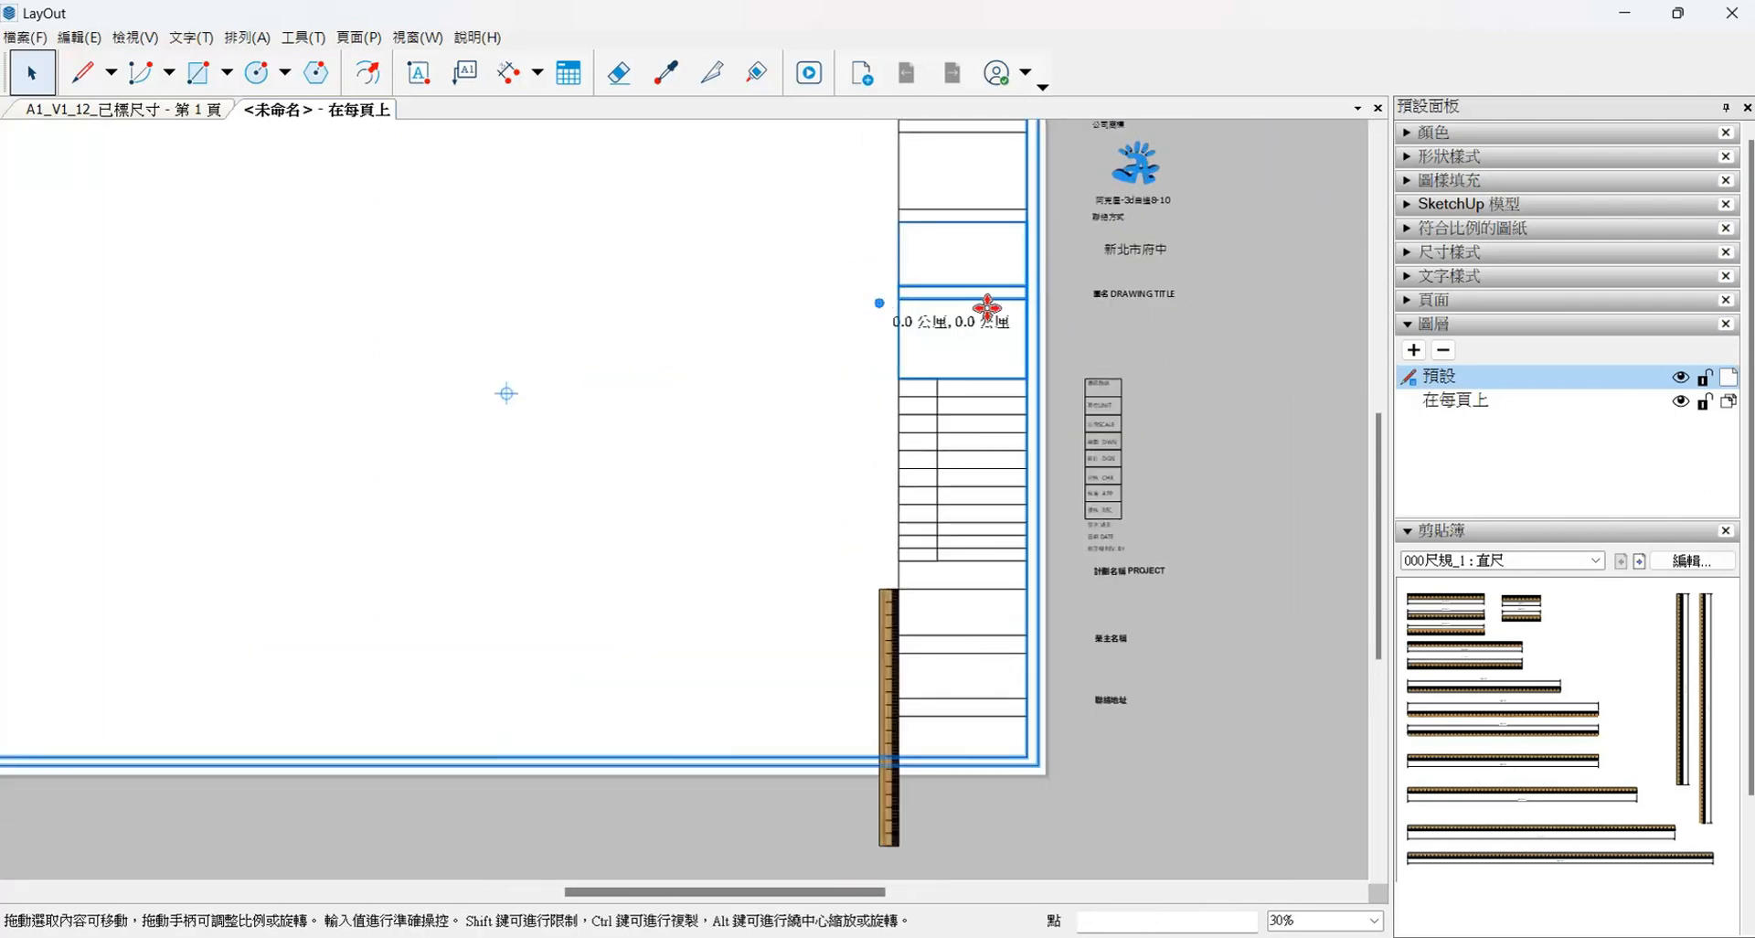
click(951, 291)
scroll(949, 287, up, 2)
click(1424, 136)
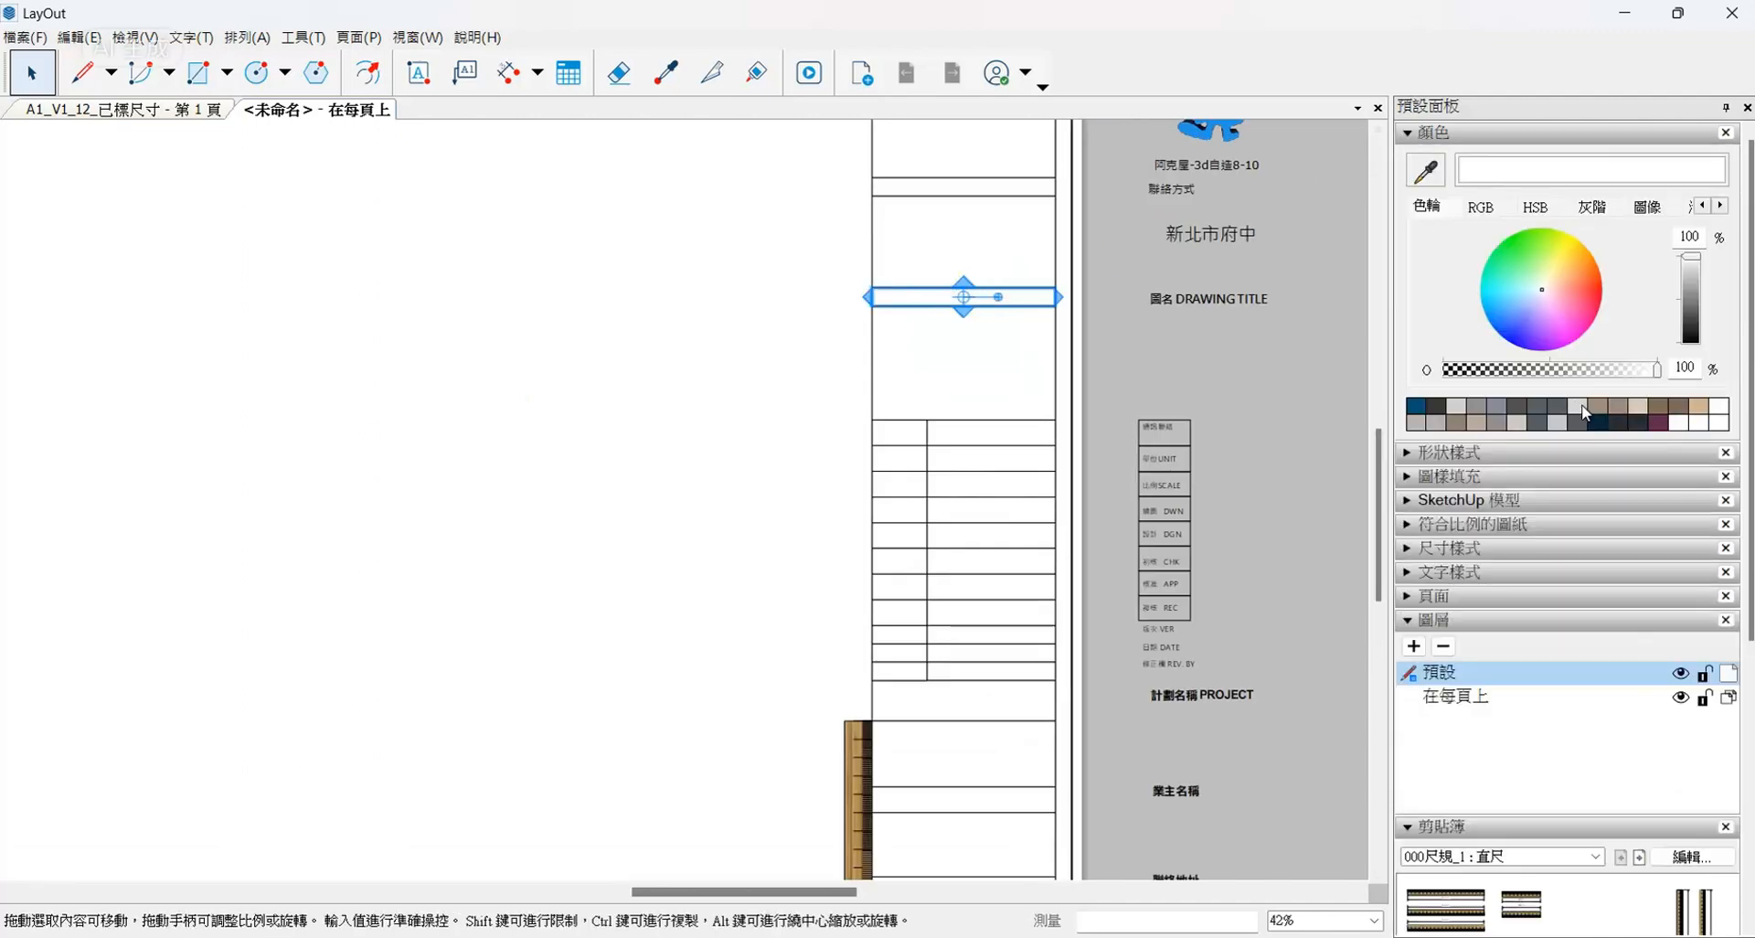
drag(1561, 407, 1013, 354)
scroll(1038, 315, up, 1)
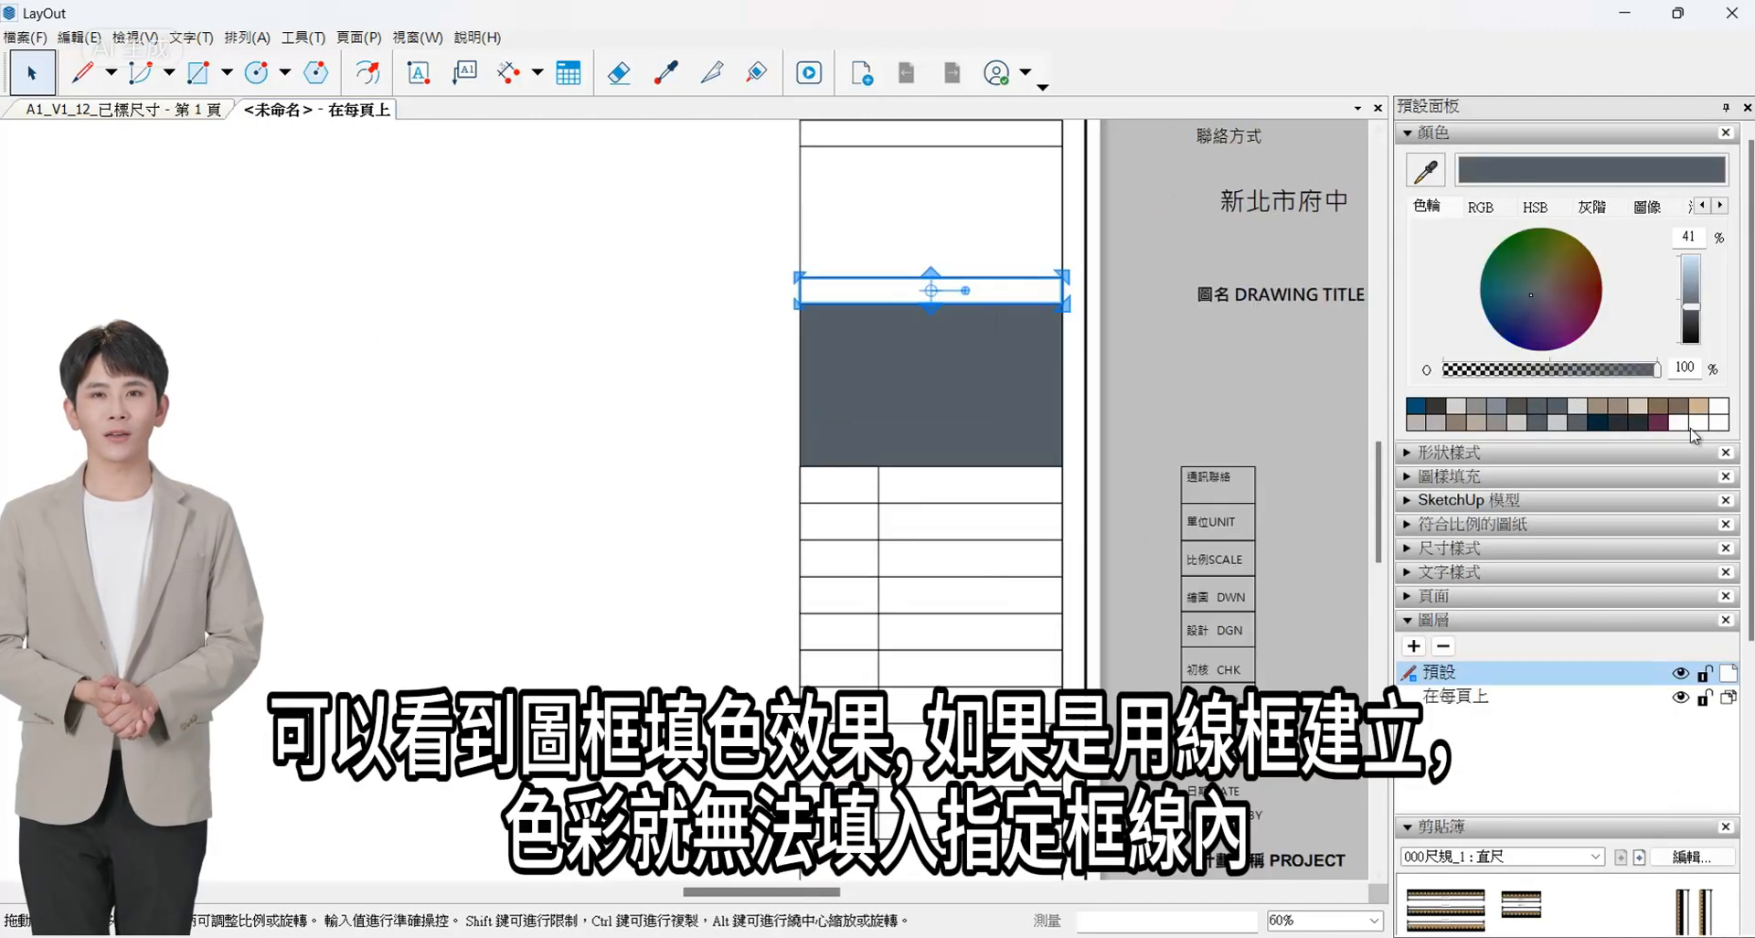
key(ctrl+z)
scroll(951, 291, up, 3)
drag(949, 286, 951, 279)
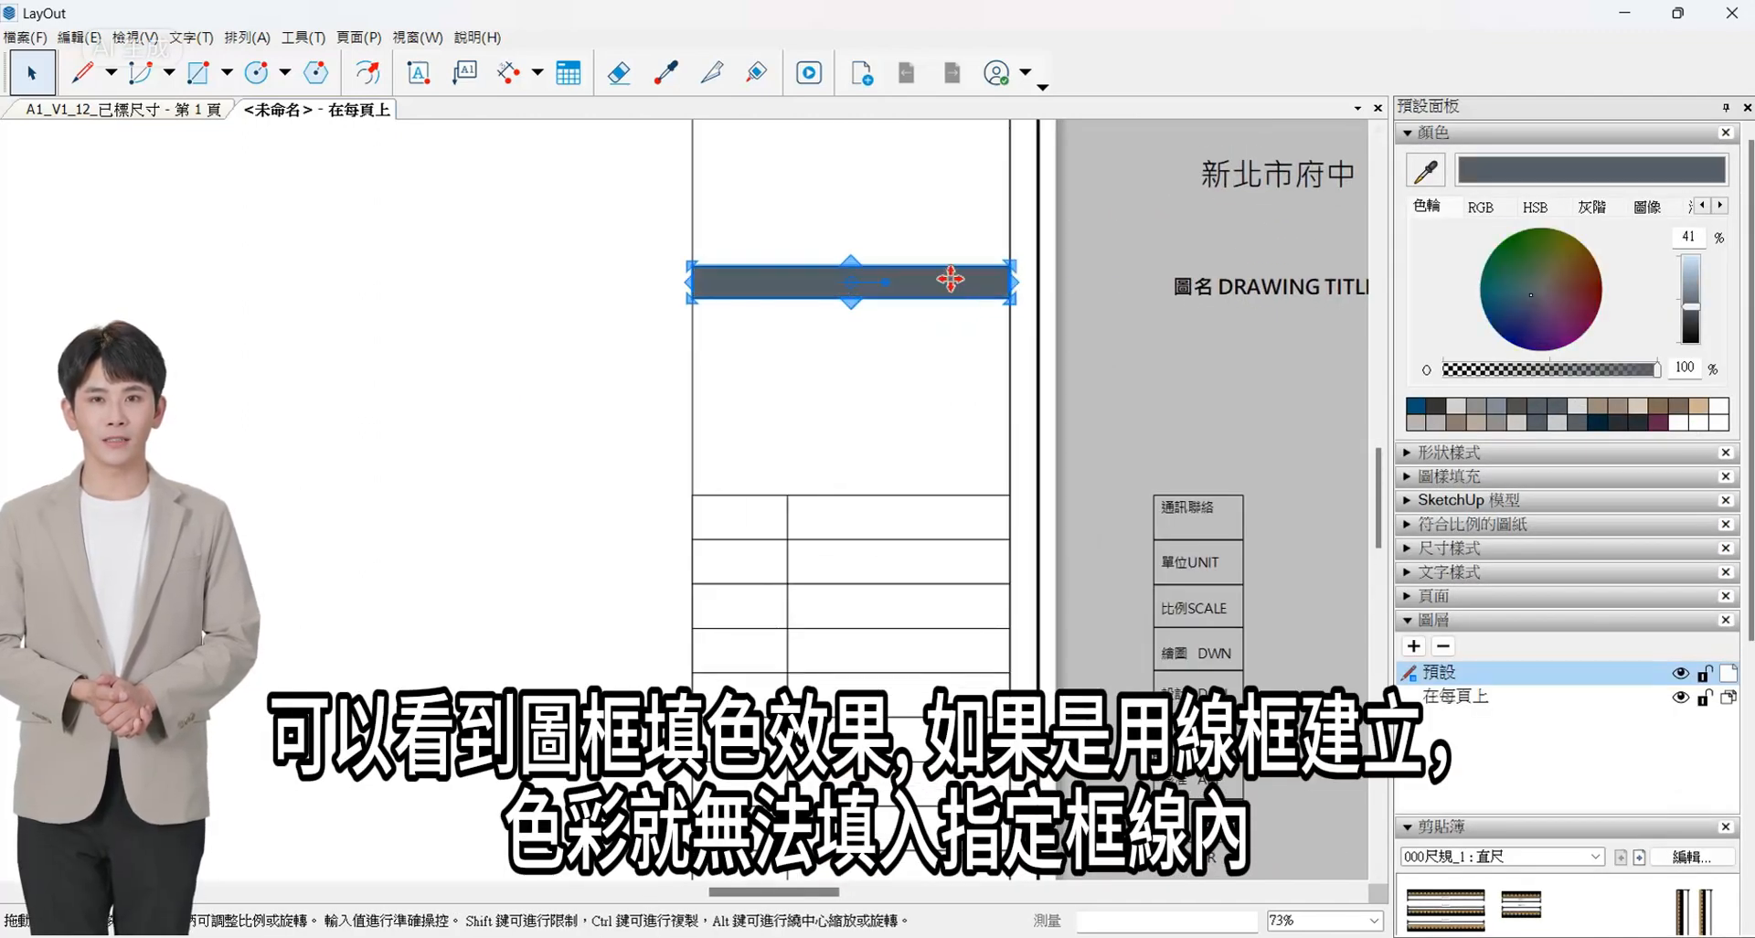
- Fill the narrow header rows next to the 聯絡方式 and 公司商標 texts with the same dark slate grey
scroll(1292, 487, down, 1)
scroll(1285, 484, down, 1)
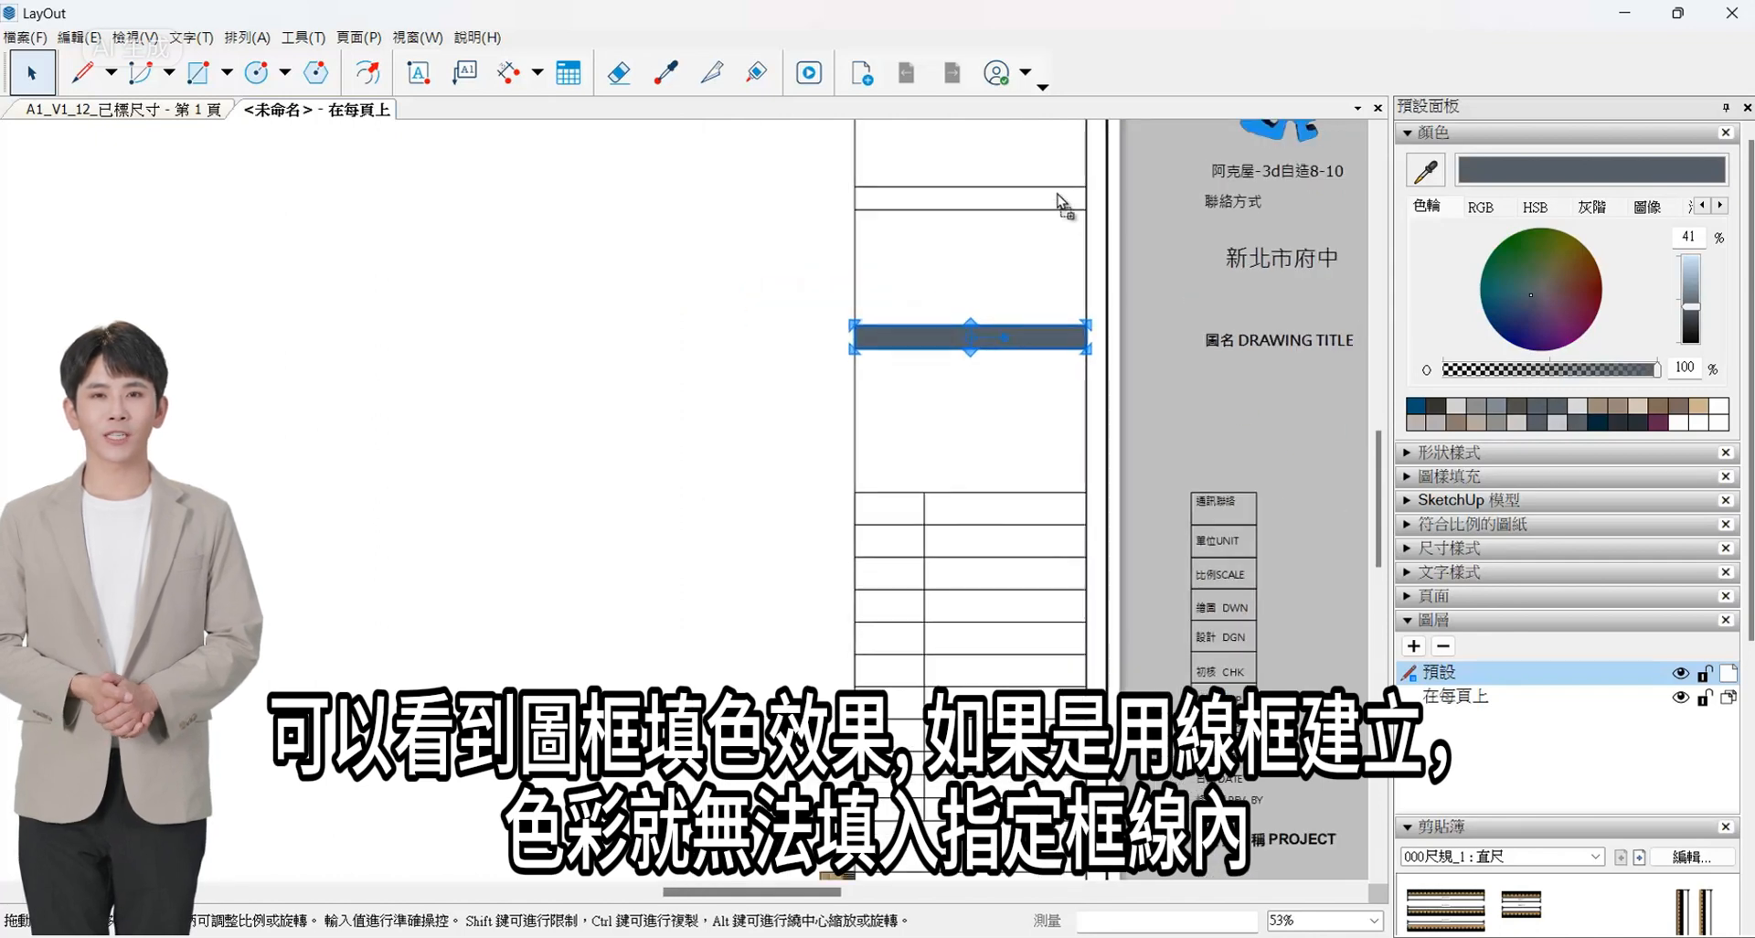
scroll(1030, 489, down, 2)
drag(1058, 202, 983, 213)
scroll(1025, 428, down, 4)
scroll(986, 196, up, 6)
click(983, 240)
scroll(992, 211, up, 4)
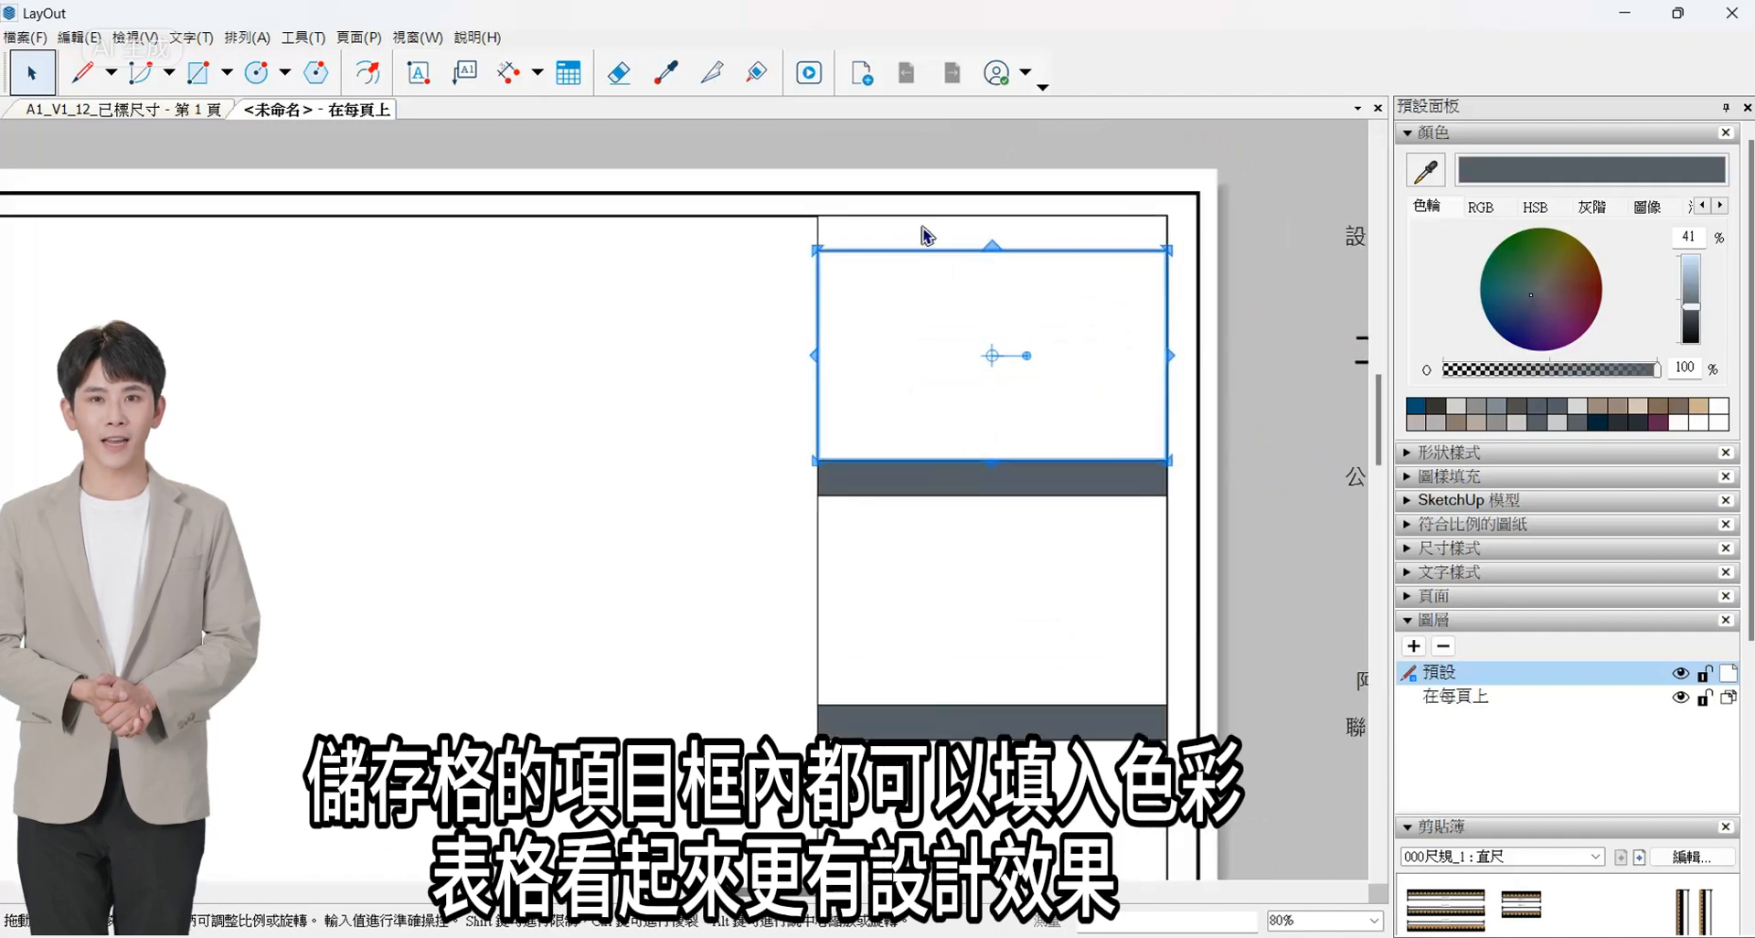
- Move the texts from 通訊聯絡 to 修正欄 REV. BY, without their boxes, from beside the sheet into the label column
scroll(975, 537, down, 6)
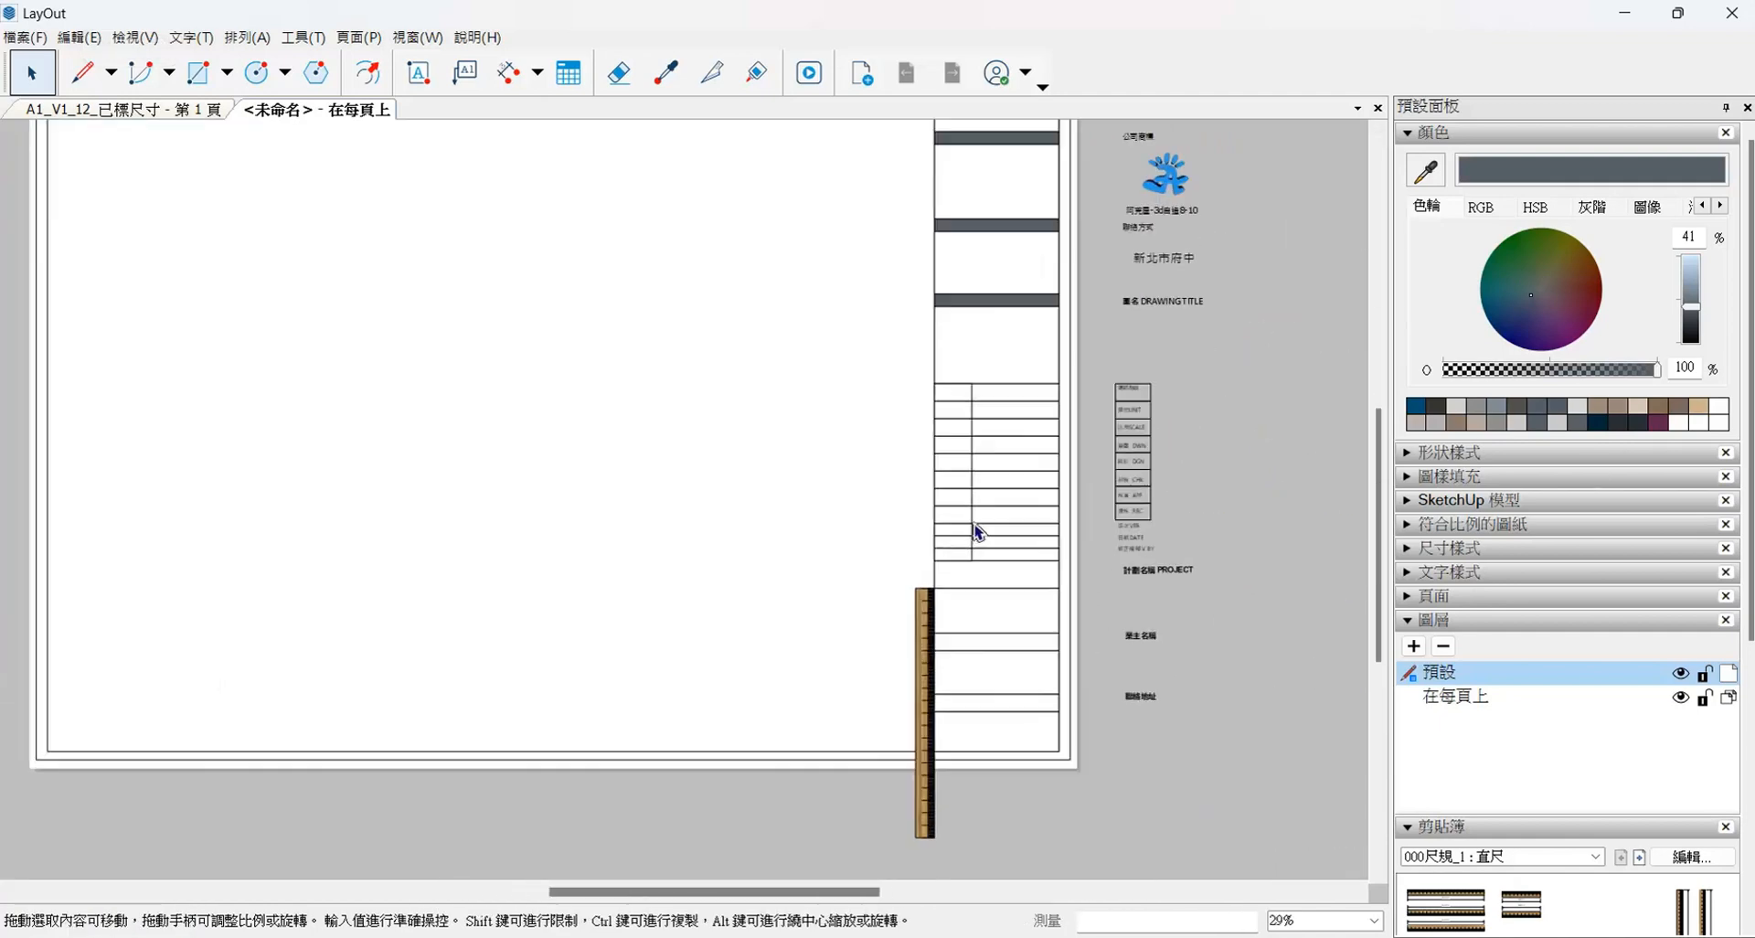
scroll(1100, 498, up, 4)
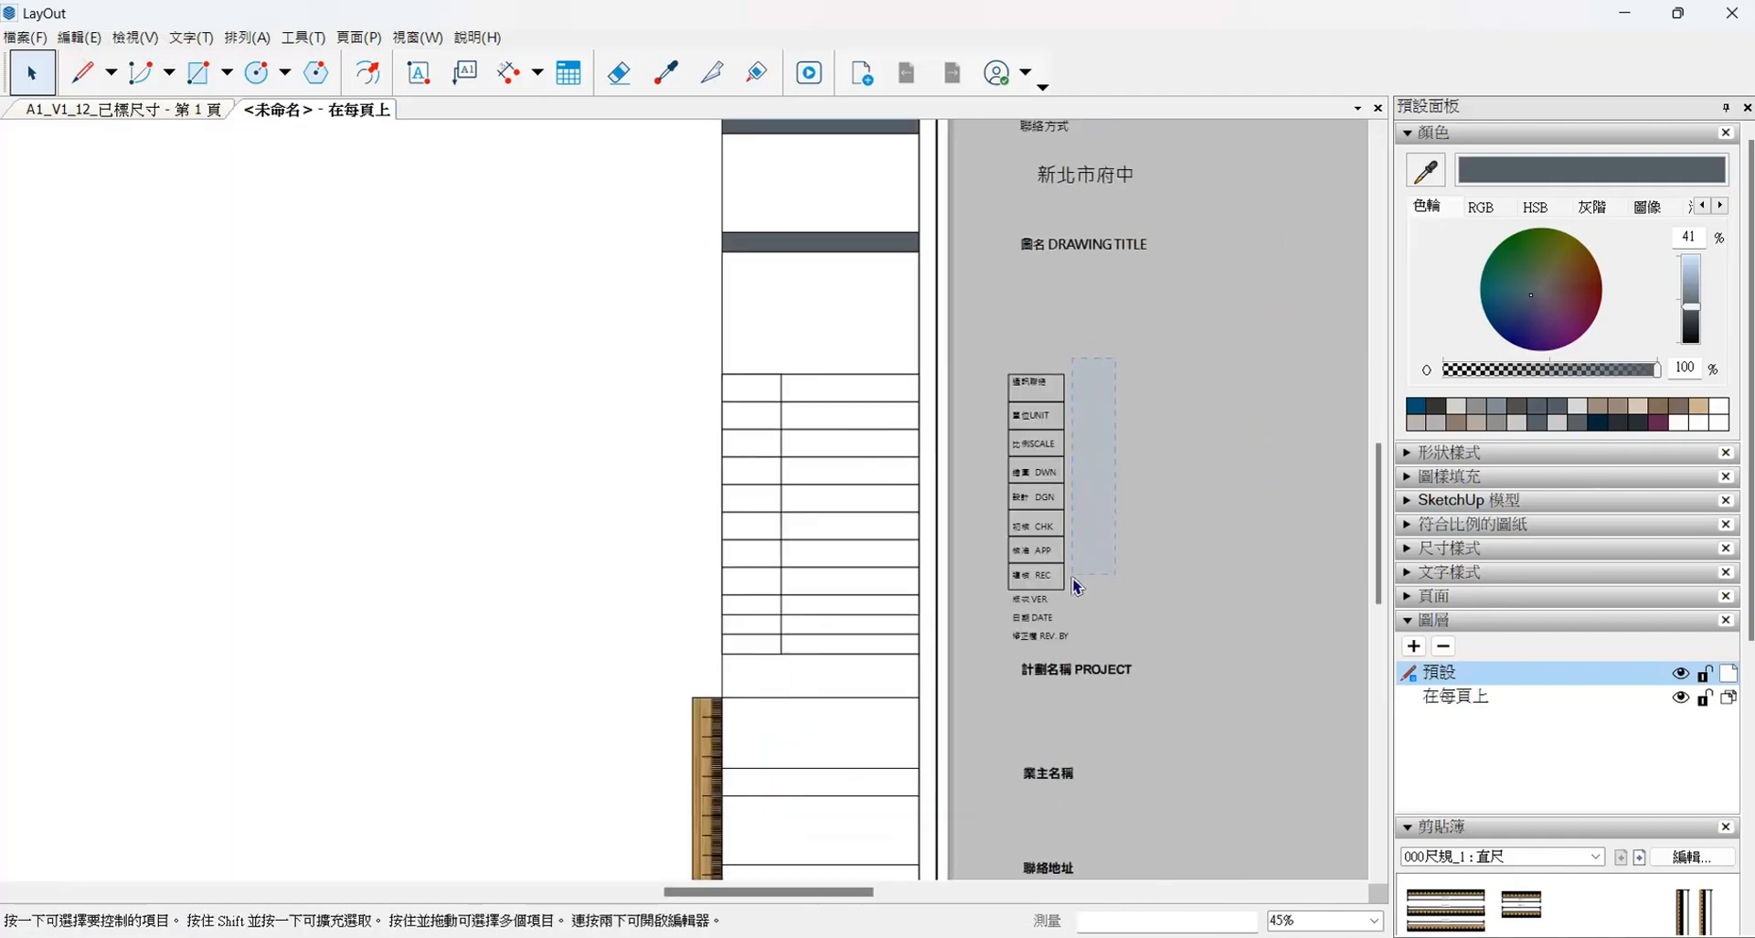
scroll(1051, 482, up, 1)
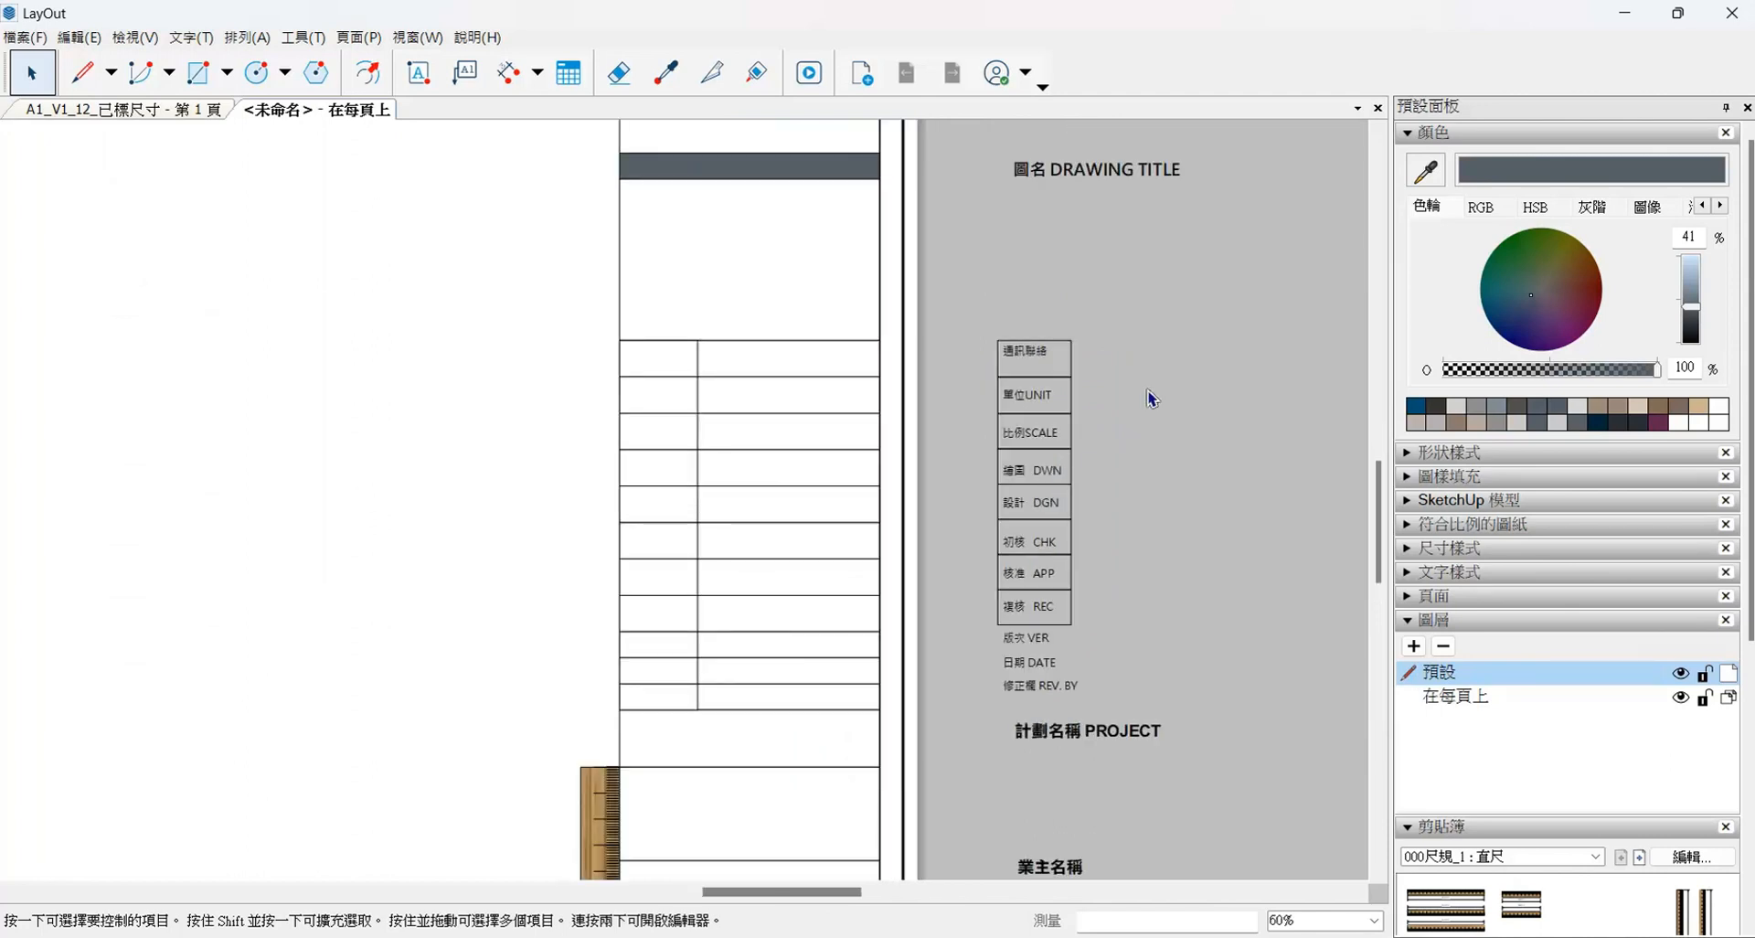
drag(979, 313, 1062, 704)
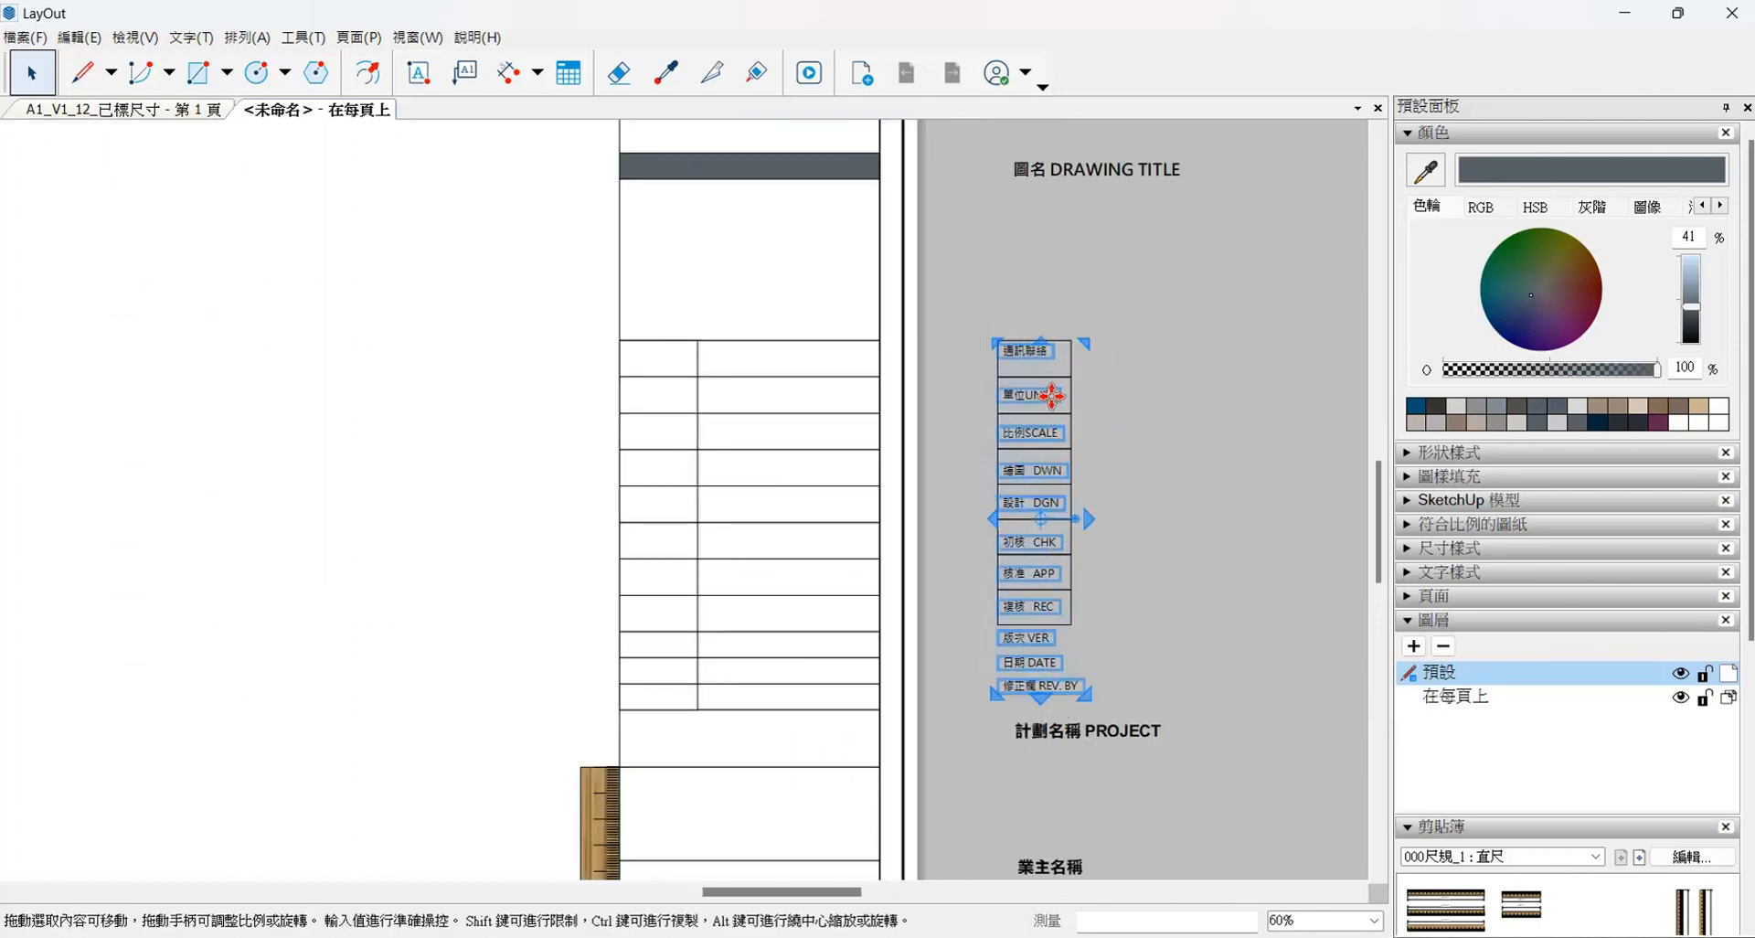
drag(1051, 395, 667, 391)
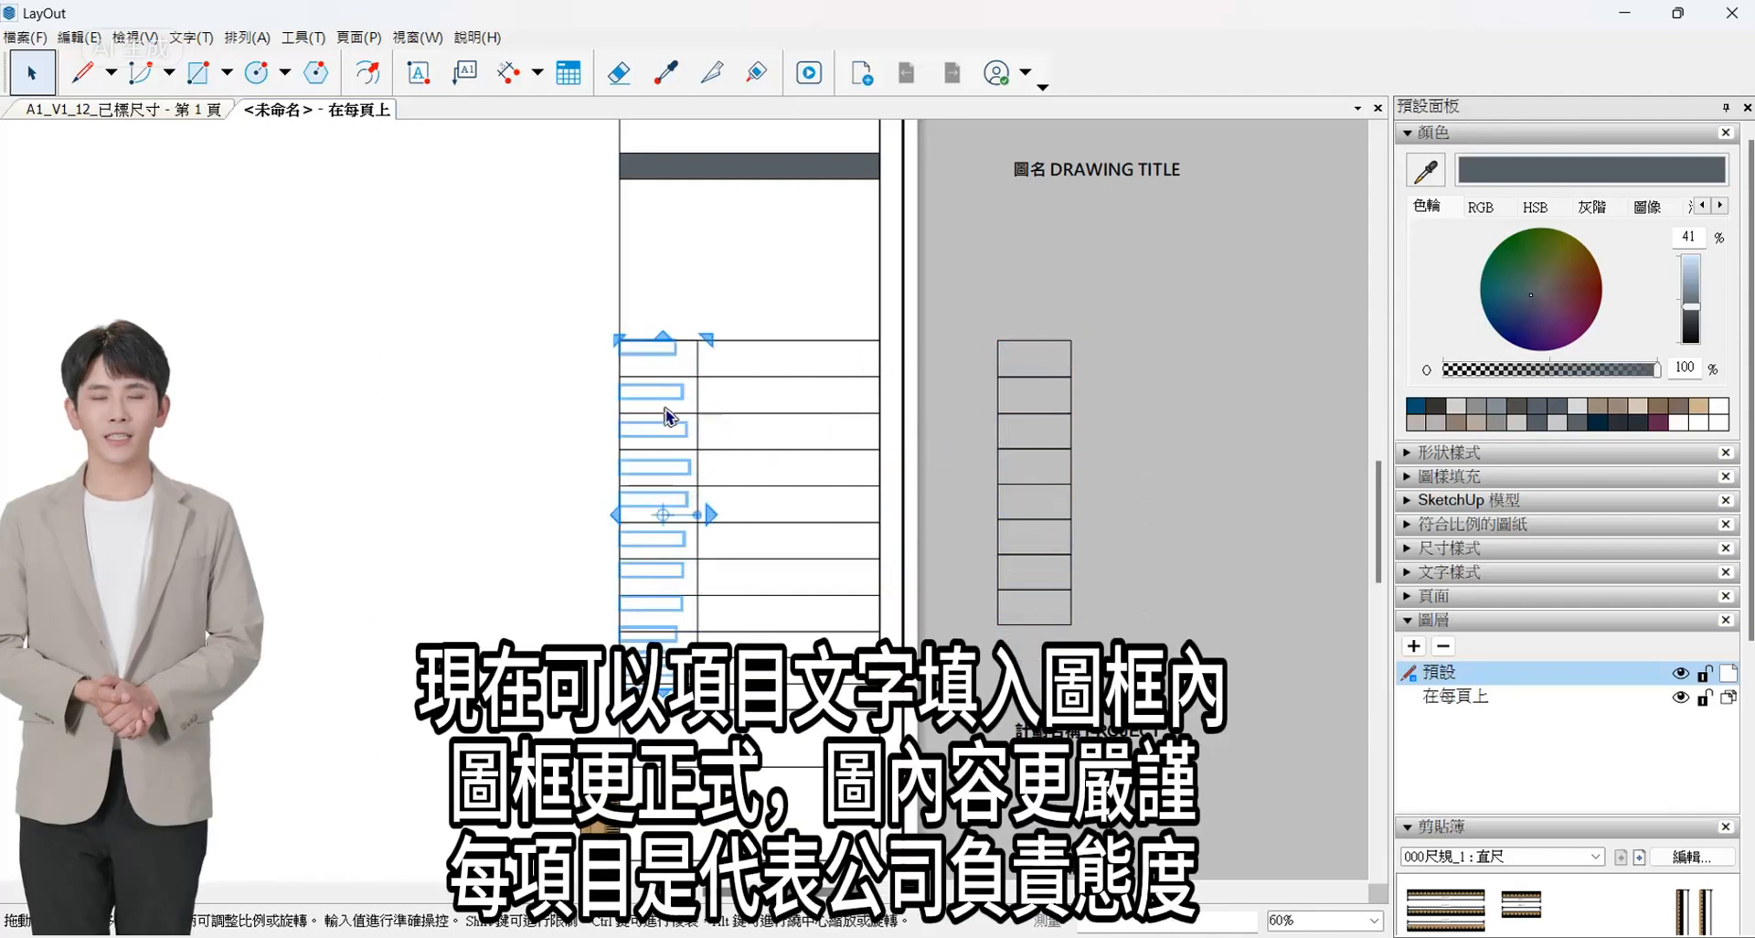
- Try to shift all the label texts slightly down within their cells
scroll(666, 416, up, 3)
scroll(661, 283, up, 1)
drag(660, 284, 647, 331)
key(ctrl+z)
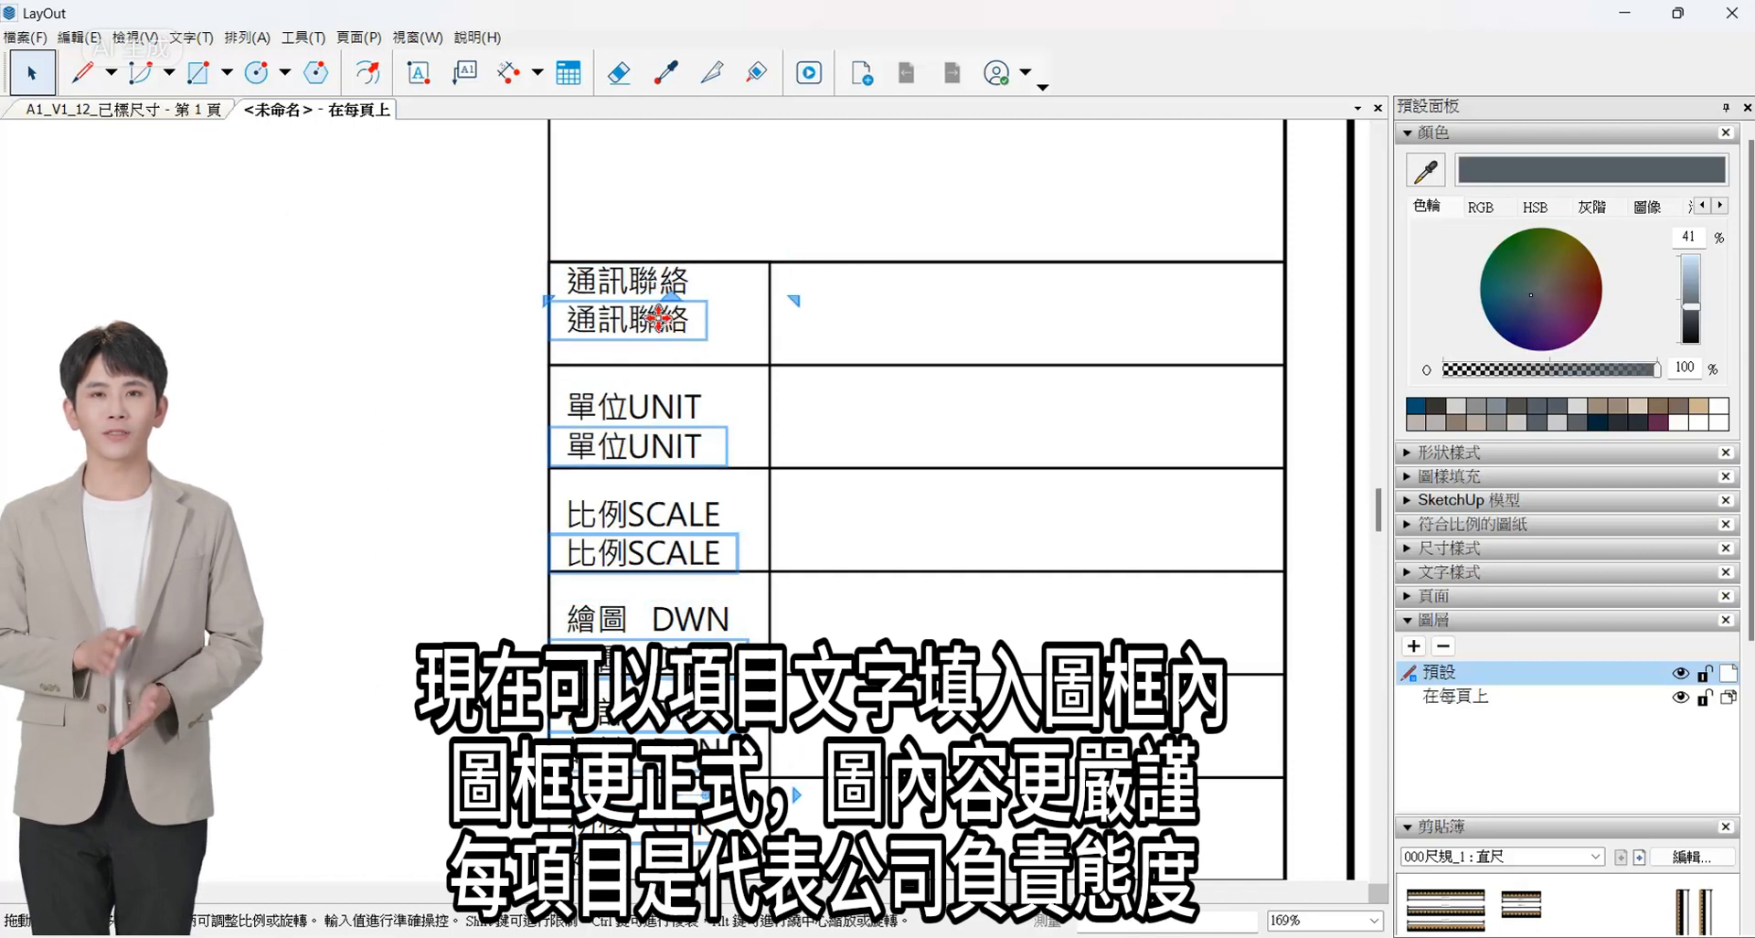
key(Delete)
- Try to move the label texts down together with their cells and delete a cell, and undo it
scroll(538, 249, down, 2)
drag(470, 223, 731, 850)
scroll(567, 860, up, 4)
drag(640, 699, 641, 766)
scroll(674, 772, down, 4)
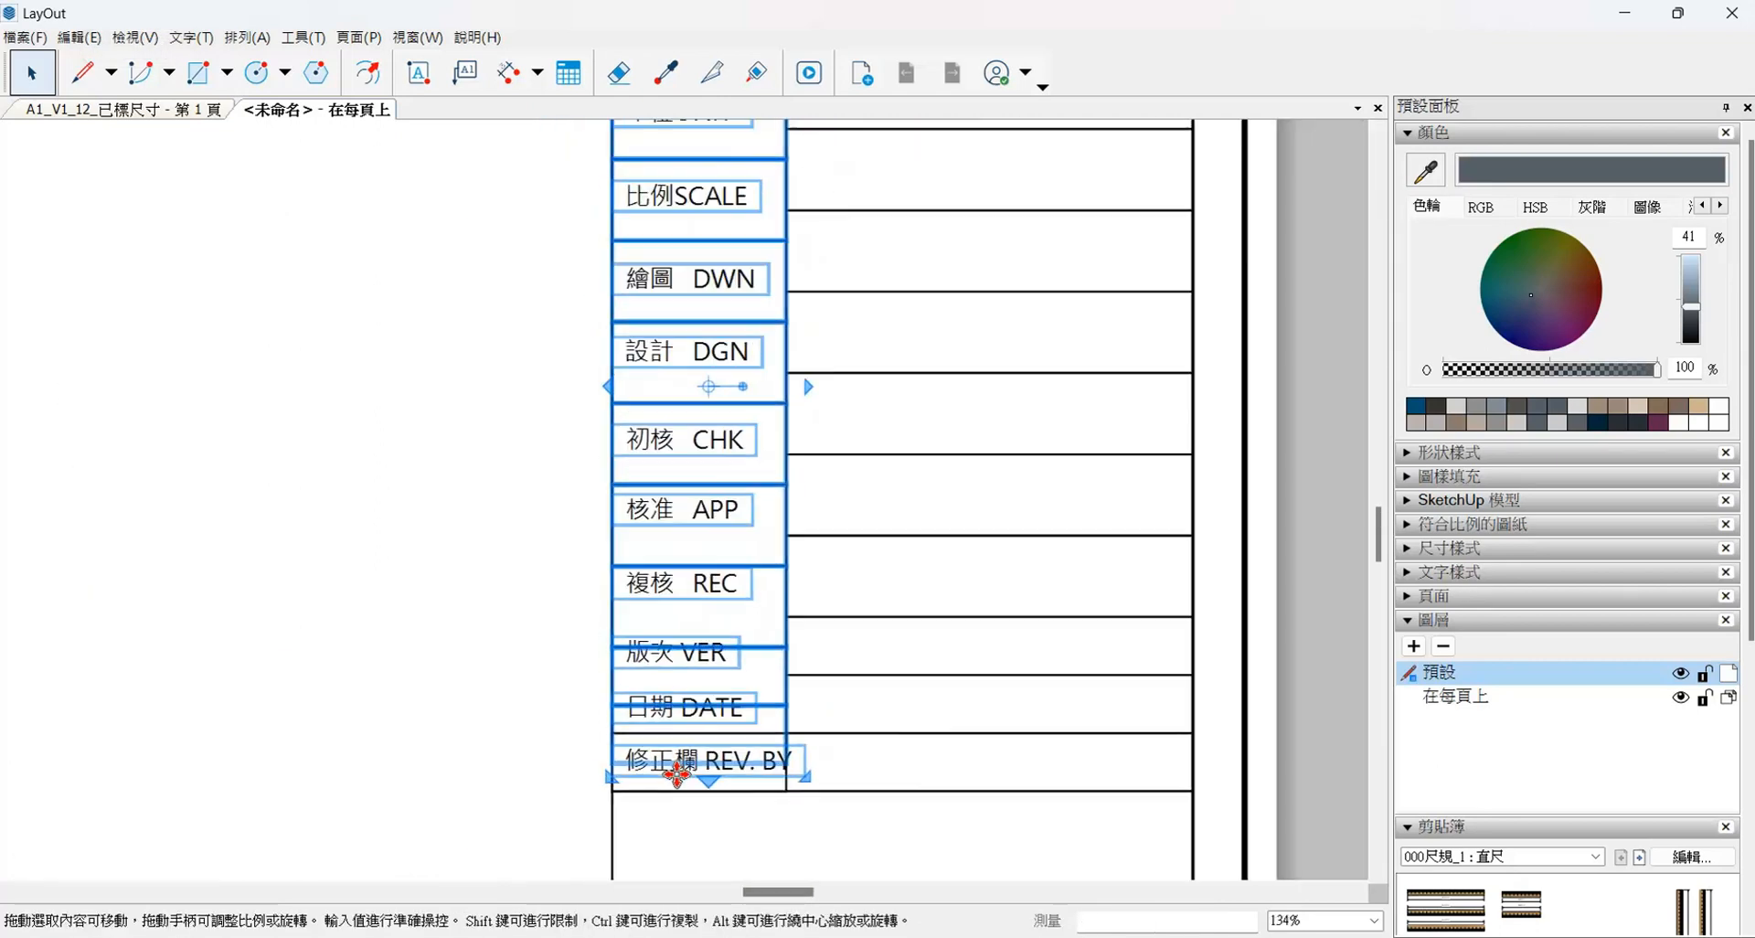
click(749, 318)
click(748, 487)
key(Delete)
scroll(752, 571, up, 2)
key(ctrl+z)
key(ctrl+z)
key(ctrl+z)
key(ctrl+z)
key(ctrl+z)
key(ctrl+z)
key(ctrl+z)
scroll(762, 596, down, 2)
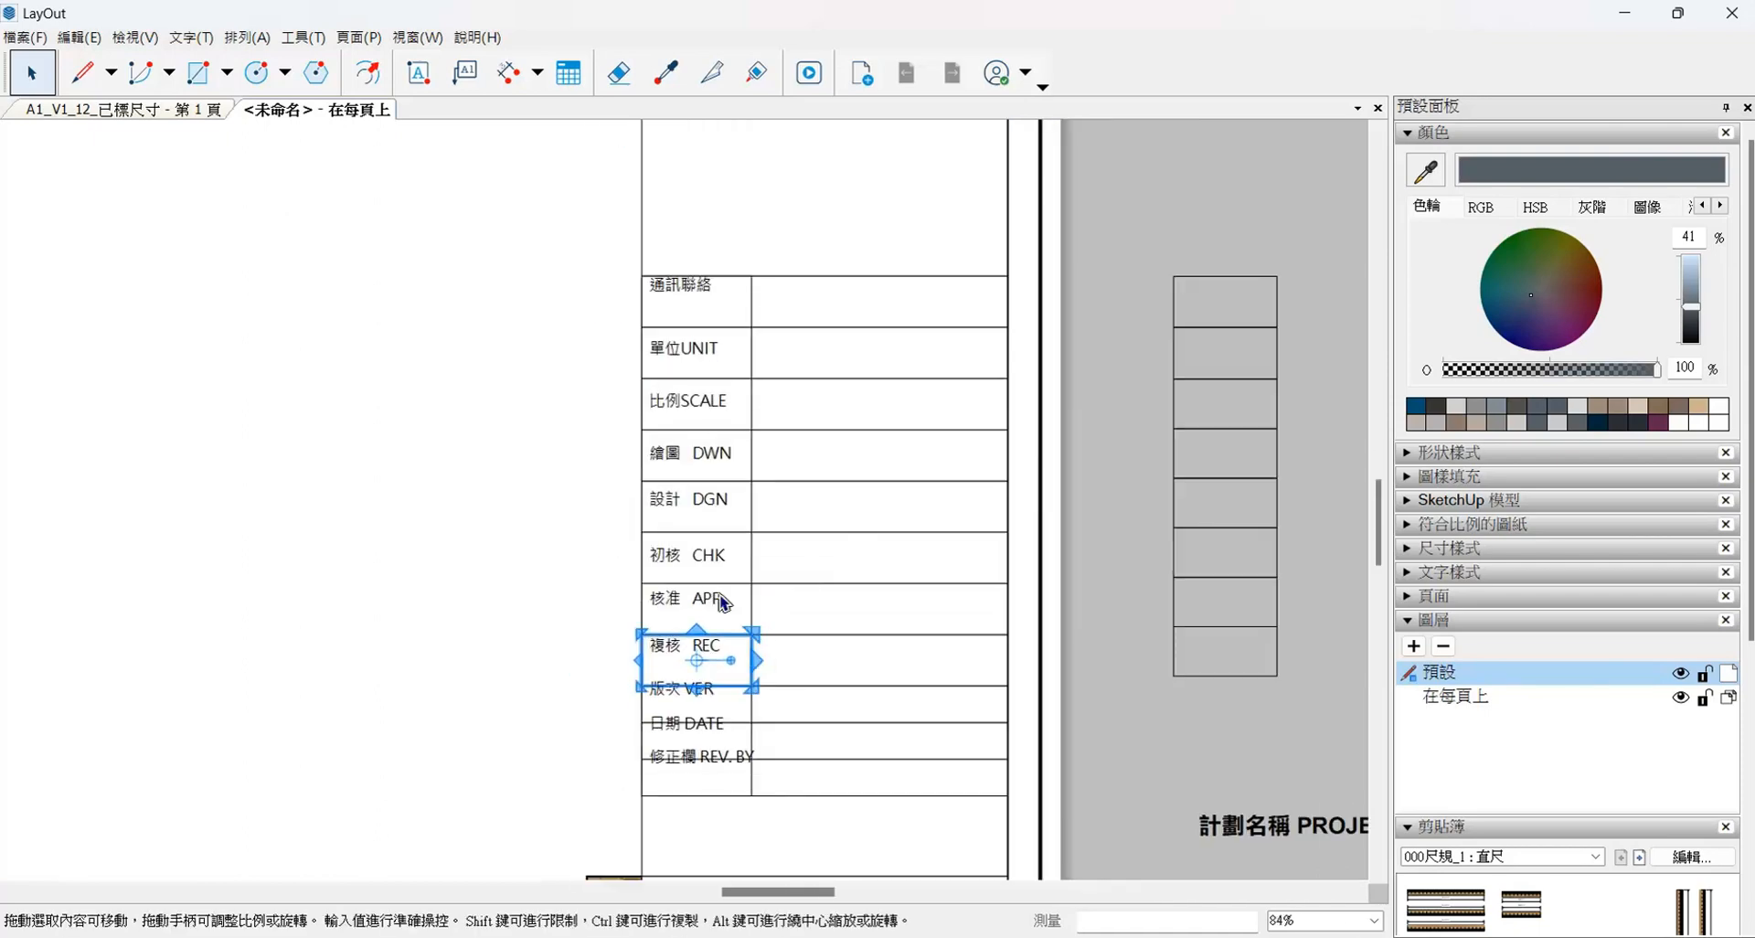
- Centre the 通訊聯絡, 單位UNIT and 比例SCALE texts inside their label cells
scroll(646, 512, up, 2)
click(692, 177)
scroll(720, 176, up, 3)
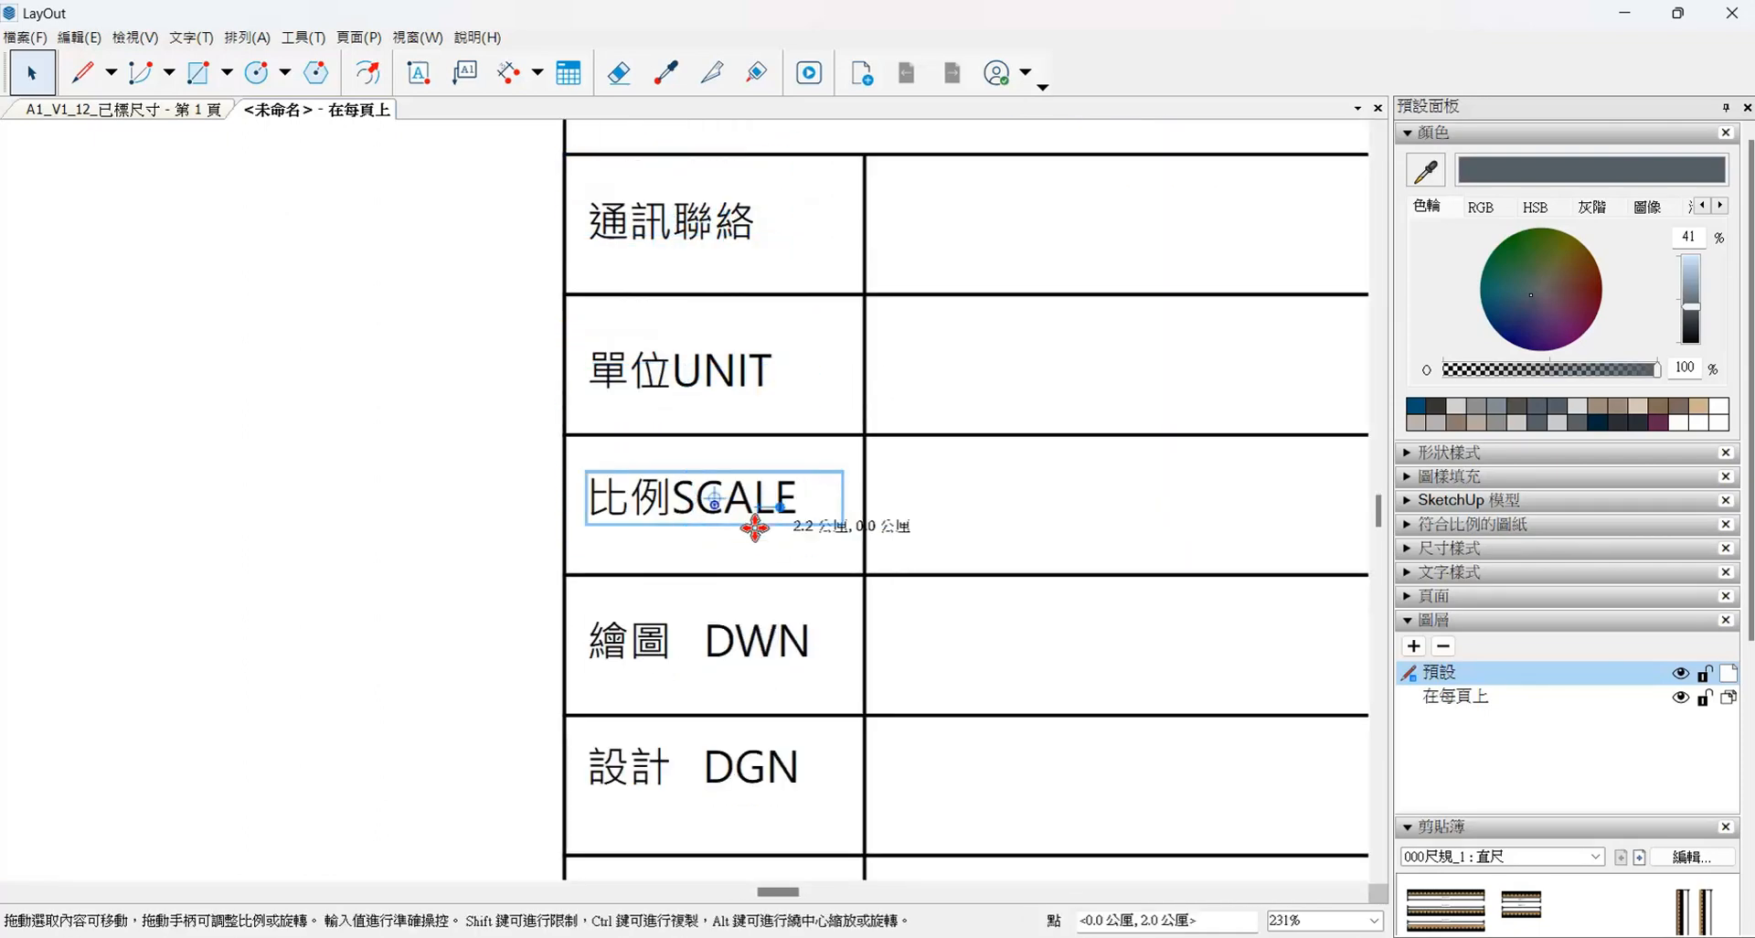
scroll(710, 518, up, 3)
drag(754, 527, 785, 557)
- Centre the 繪圖 DWN, 設計 DGN, 日期 DATE and 修正欄 REV. BY texts inside their label cells
scroll(808, 466, down, 5)
scroll(724, 512, up, 2)
mouse_move(724, 405)
mouse_down()
mouse_move(718, 426)
mouse_move(743, 424)
mouse_up()
scroll(768, 420, up, 1)
scroll(659, 434, down, 5)
scroll(768, 678, up, 3)
drag(769, 677, 756, 735)
scroll(761, 737, up, 2)
drag(760, 448, 757, 539)
- Centre the 版次 VER text and the 複核 REC and 核准 APP texts above it inside their label cells
click(584, 251)
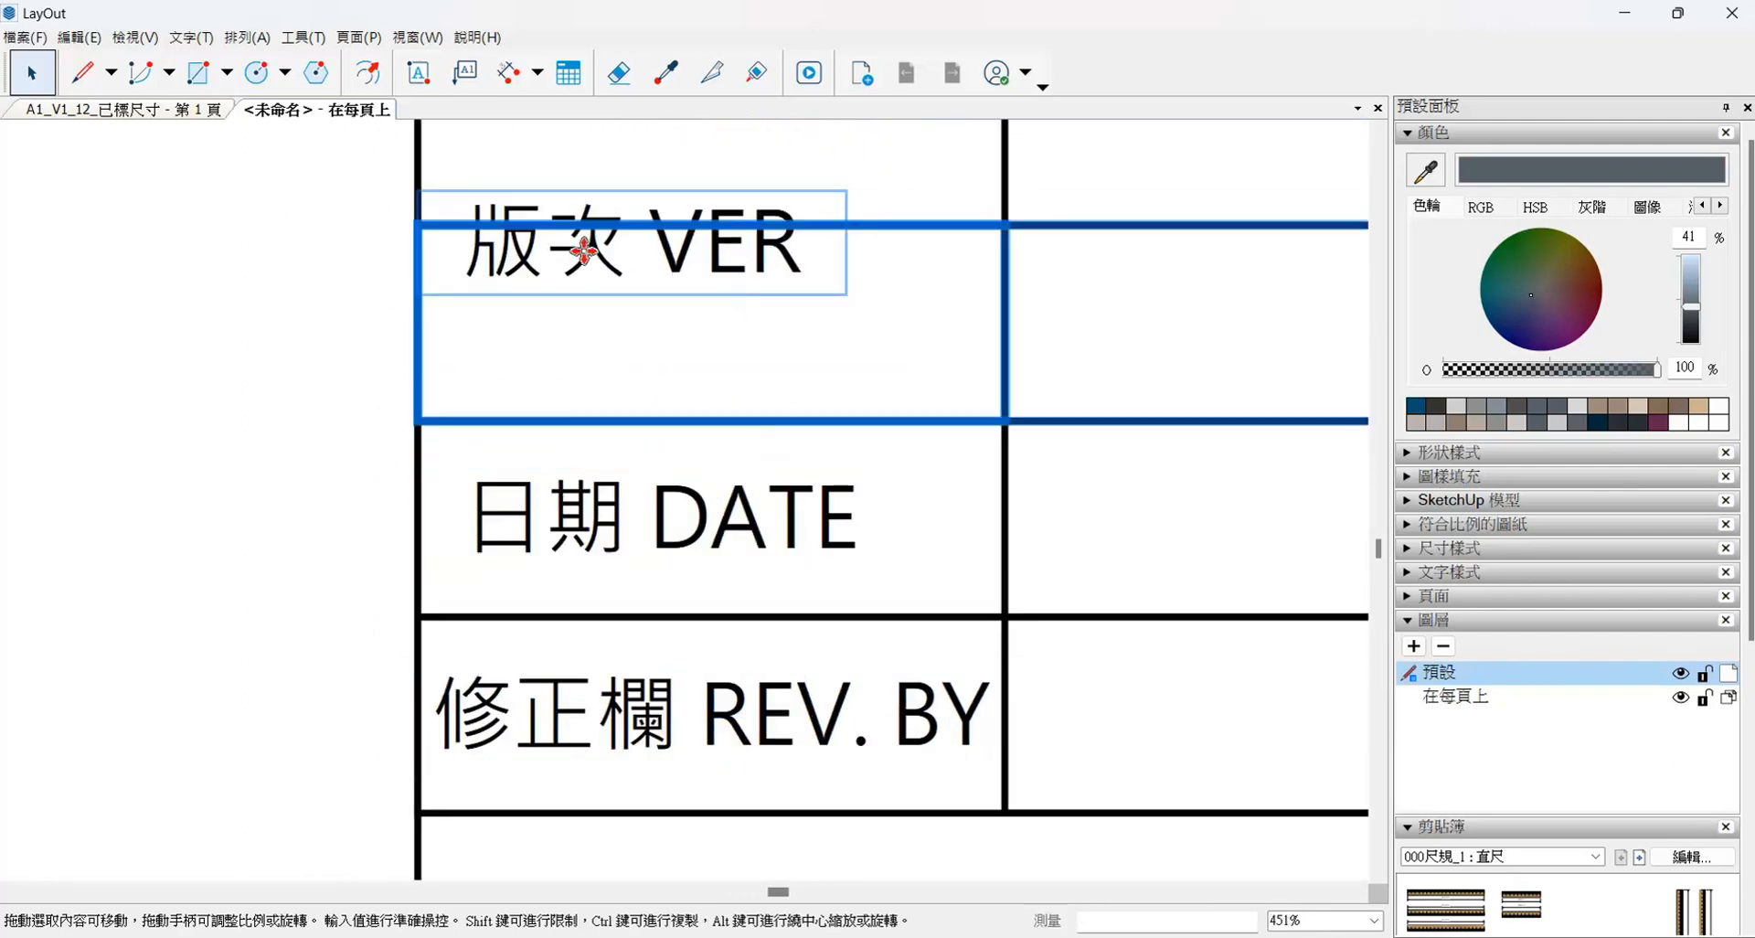
drag(583, 251, 564, 337)
scroll(564, 338, down, 3)
drag(533, 282, 533, 337)
scroll(533, 337, down, 4)
scroll(640, 315, up, 4)
drag(650, 313, 650, 369)
scroll(658, 448, down, 5)
- Left-align all the label texts in the title block's label cells, from 通訊聯絡 down to 修正欄 REV. BY
drag(534, 181, 691, 595)
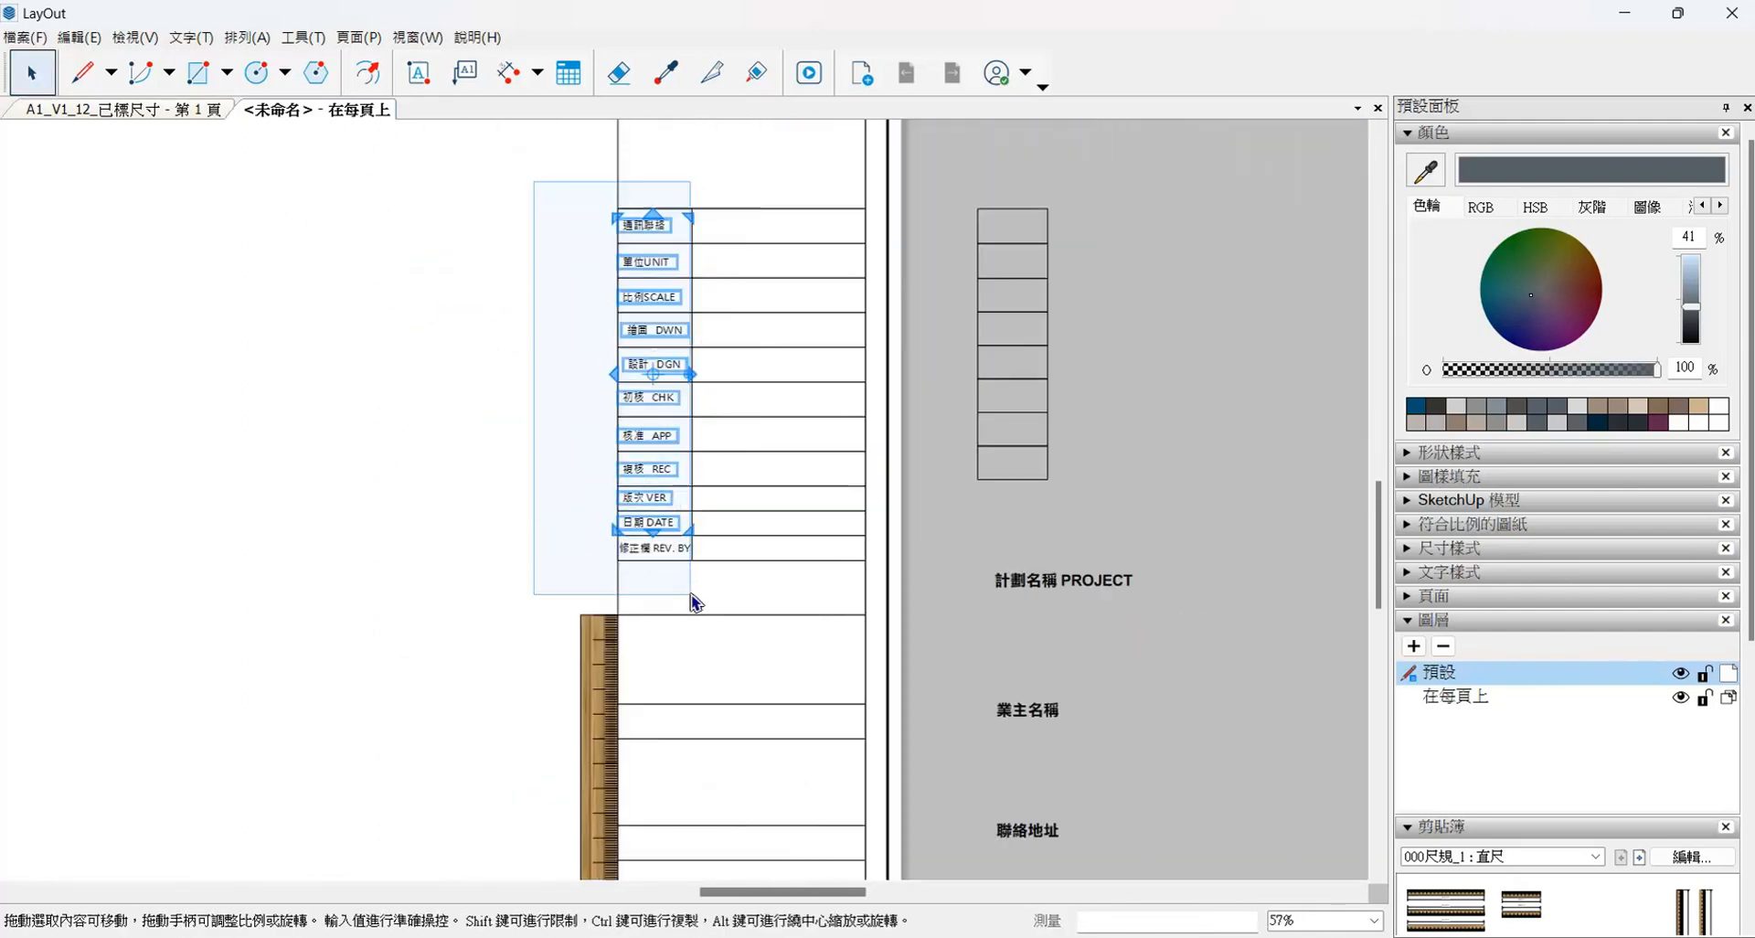
shift+click(642, 552)
scroll(643, 546, up, 5)
right_click(686, 447)
click(905, 700)
click(615, 675)
- Left-align the indented 繪圖 DWN and 設計 DGN texts with the other label texts
scroll(615, 675, down, 4)
scroll(630, 284, up, 3)
click(657, 322)
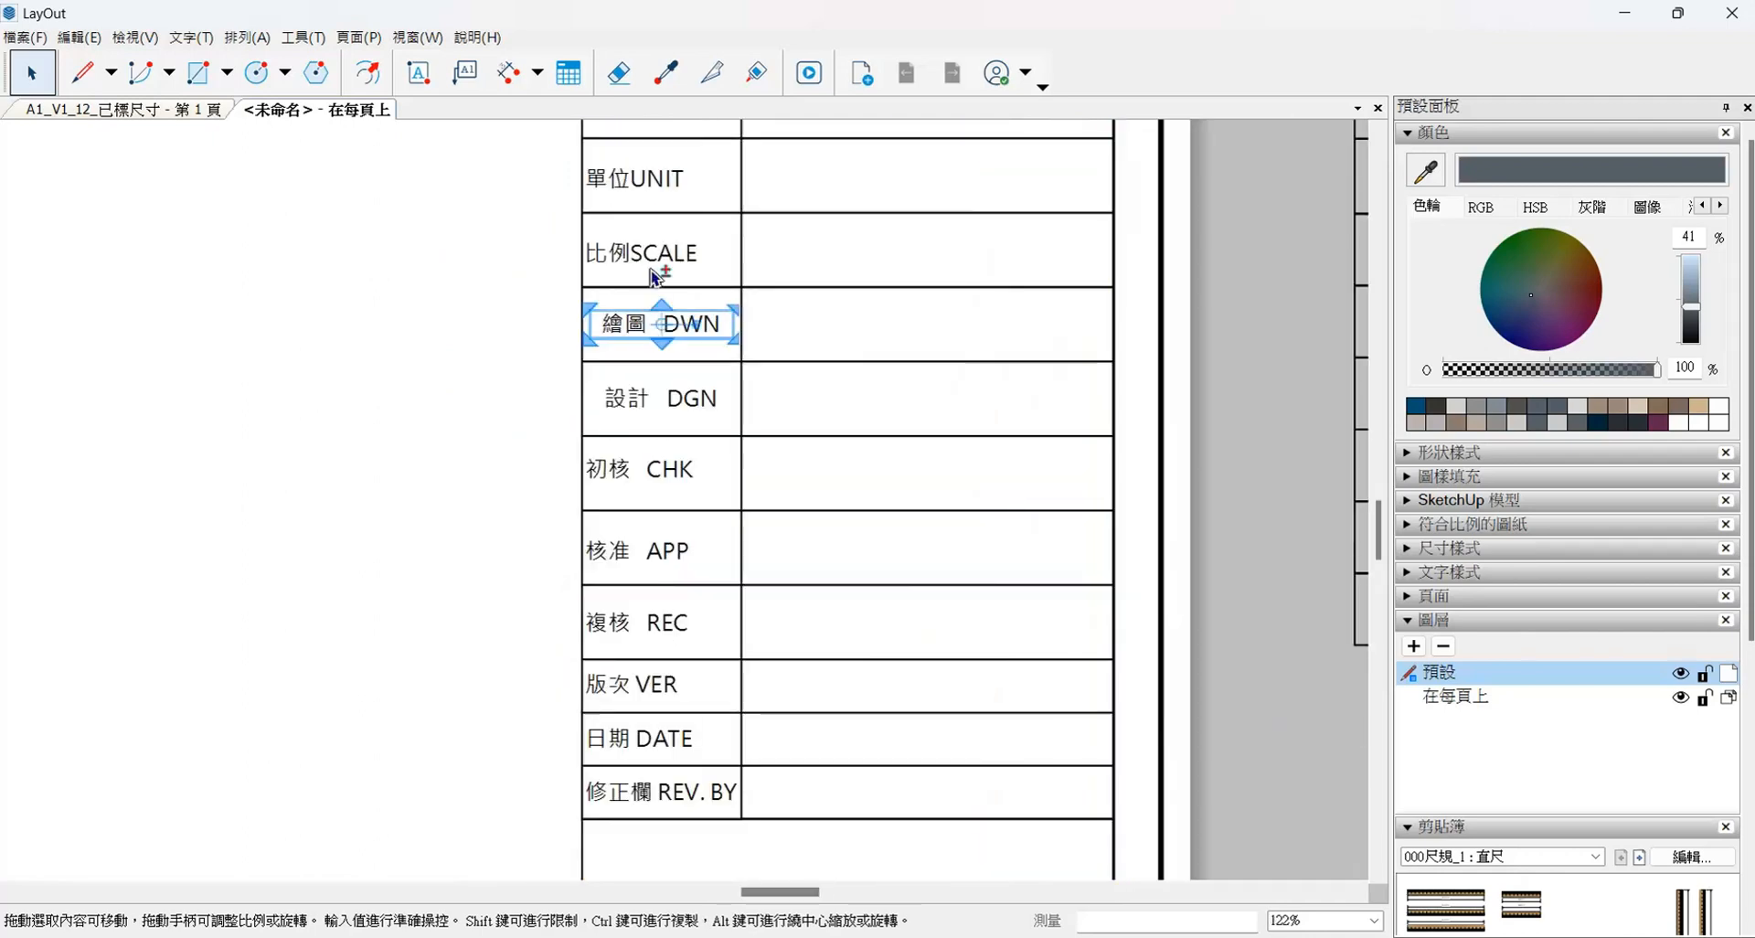
click(898, 513)
click(854, 477)
- Move the 計劃名稱 PROJECT, 業主名稱 and 聯絡地址 texts from beside the page into the lower rows of the title block column
scroll(845, 475, down, 7)
scroll(941, 590, up, 3)
click(964, 498)
scroll(670, 521, up, 2)
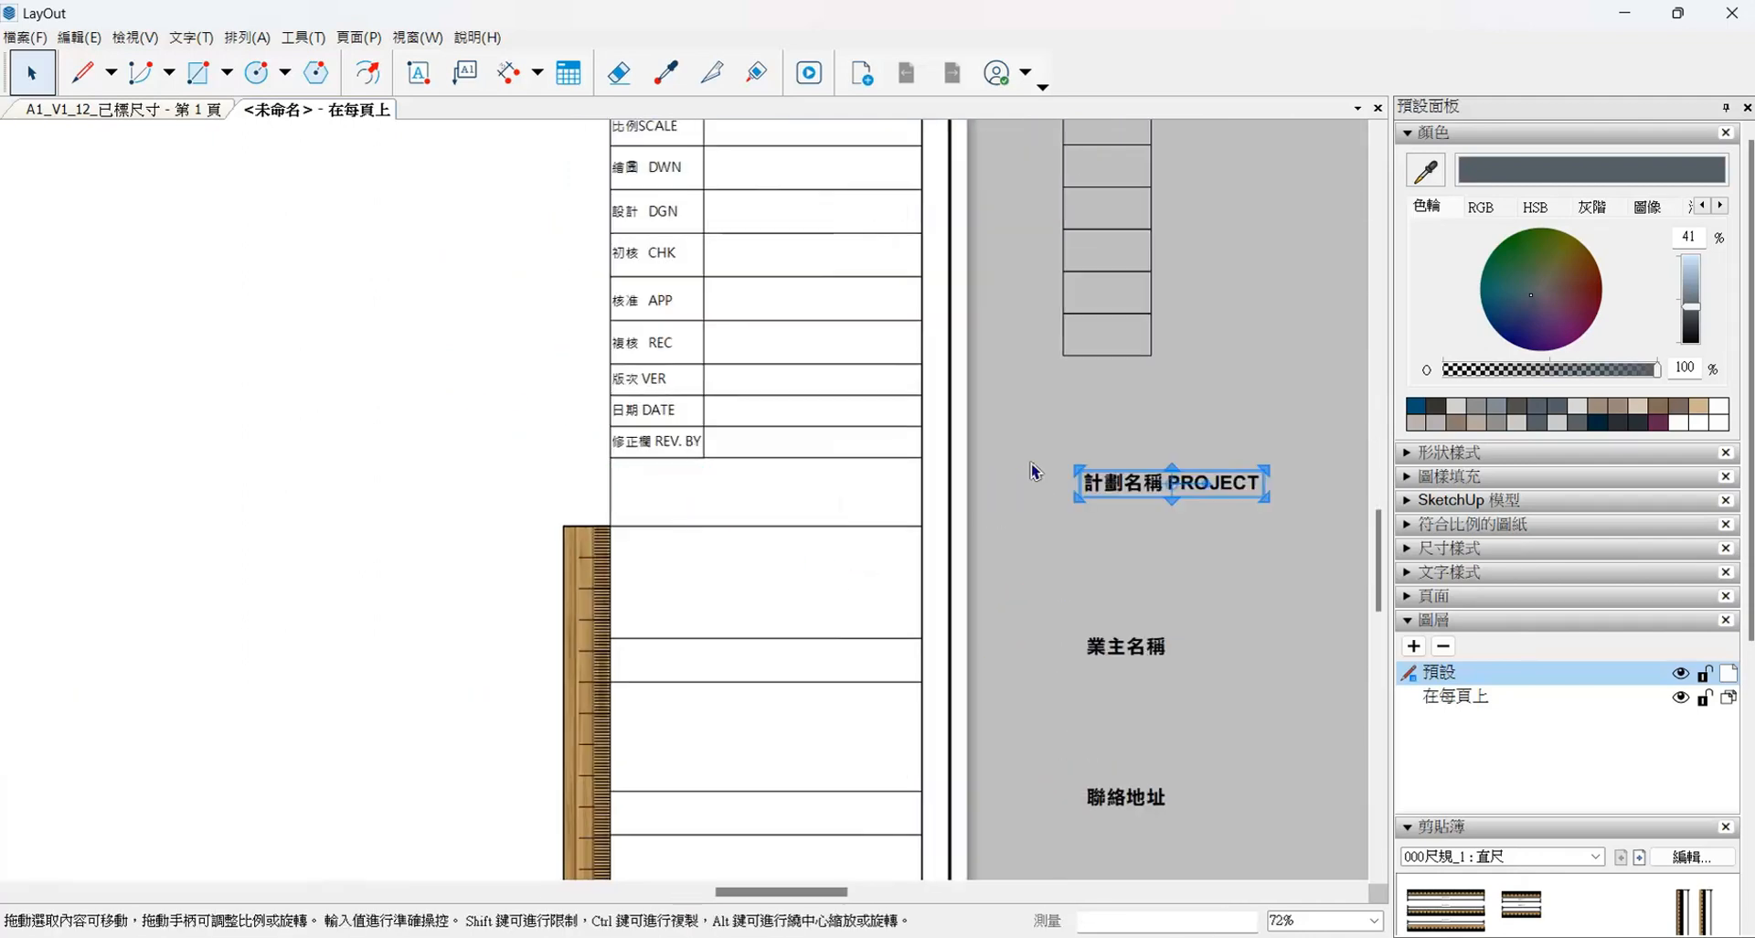
drag(1034, 468, 1216, 832)
drag(1134, 485, 687, 491)
- Move the header texts from beside the page onto the colour-filled header rows of the title block column
scroll(700, 480, down, 5)
scroll(850, 165, up, 3)
drag(860, 151, 1010, 548)
scroll(891, 174, up, 4)
drag(896, 181, 367, 176)
- Left-align the four header texts from 設計公司 to 圖名 DRAWING TITLE and colour them white
scroll(373, 151, up, 4)
scroll(685, 527, down, 5)
shift+click(670, 220)
shift+click(670, 372)
shift+click(681, 530)
shift+click(662, 661)
right_click(660, 662)
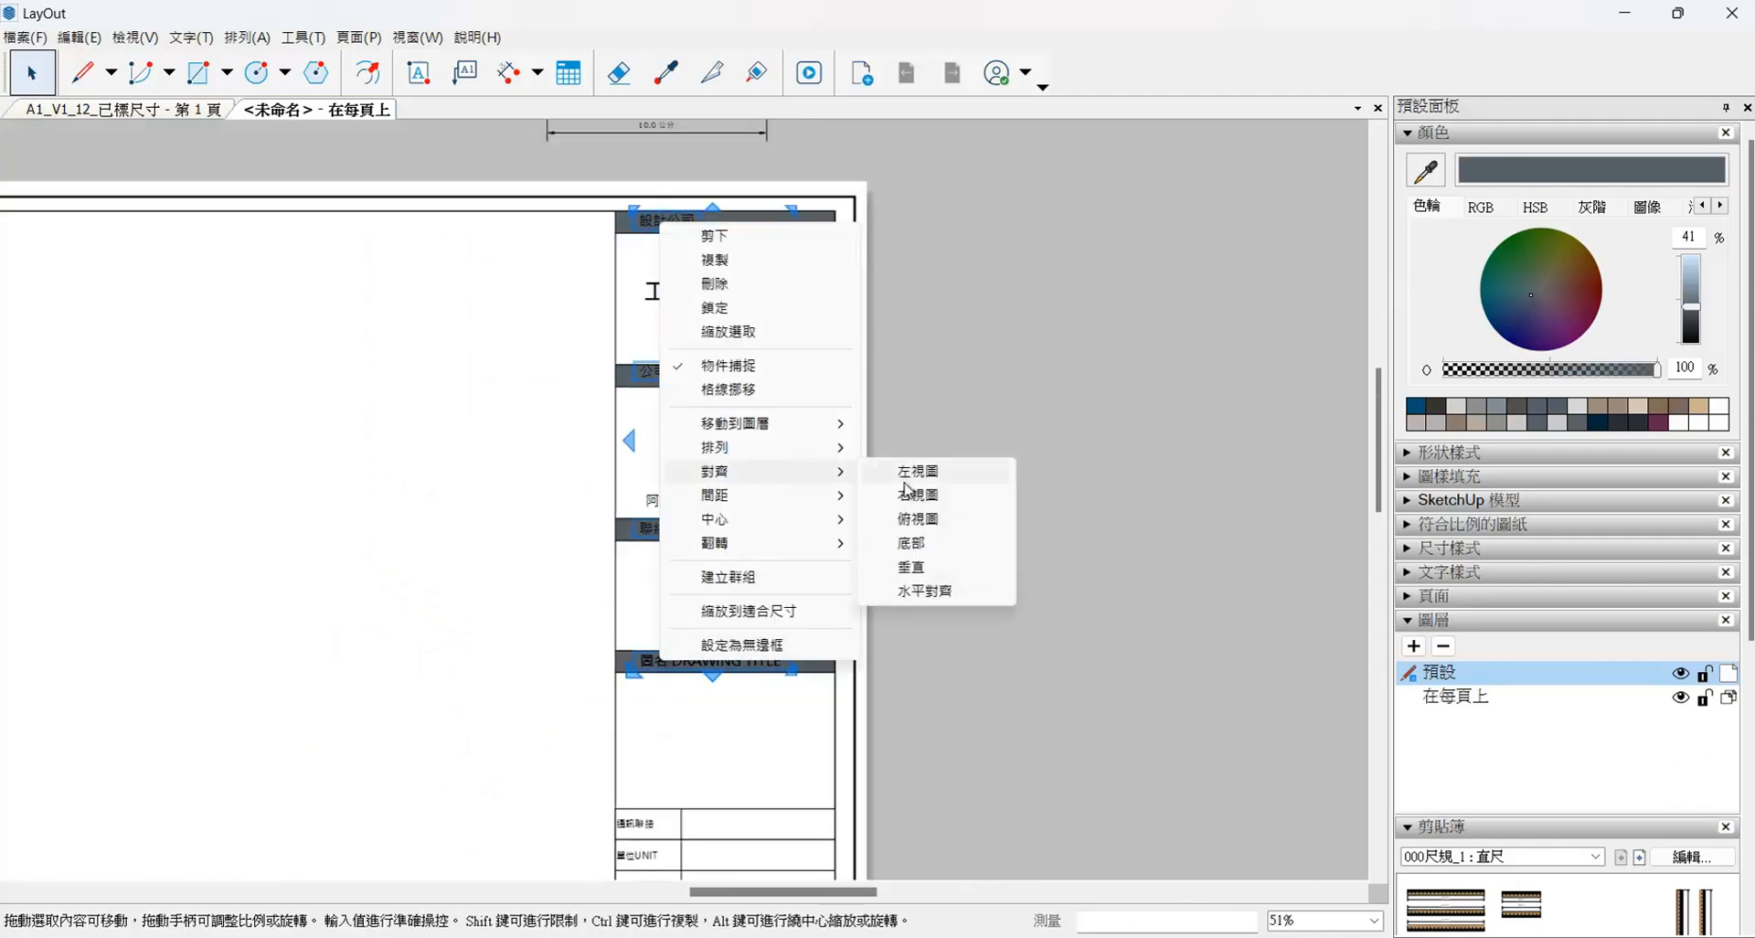
click(903, 475)
click(1488, 574)
click(1491, 623)
click(1719, 405)
- Move the 公司商標 text to the middle of its header row's height
scroll(598, 355, up, 2)
click(600, 353)
scroll(664, 371, up, 4)
mouse_move(742, 381)
mouse_down()
mouse_move(638, 405)
mouse_move(721, 396)
mouse_up()
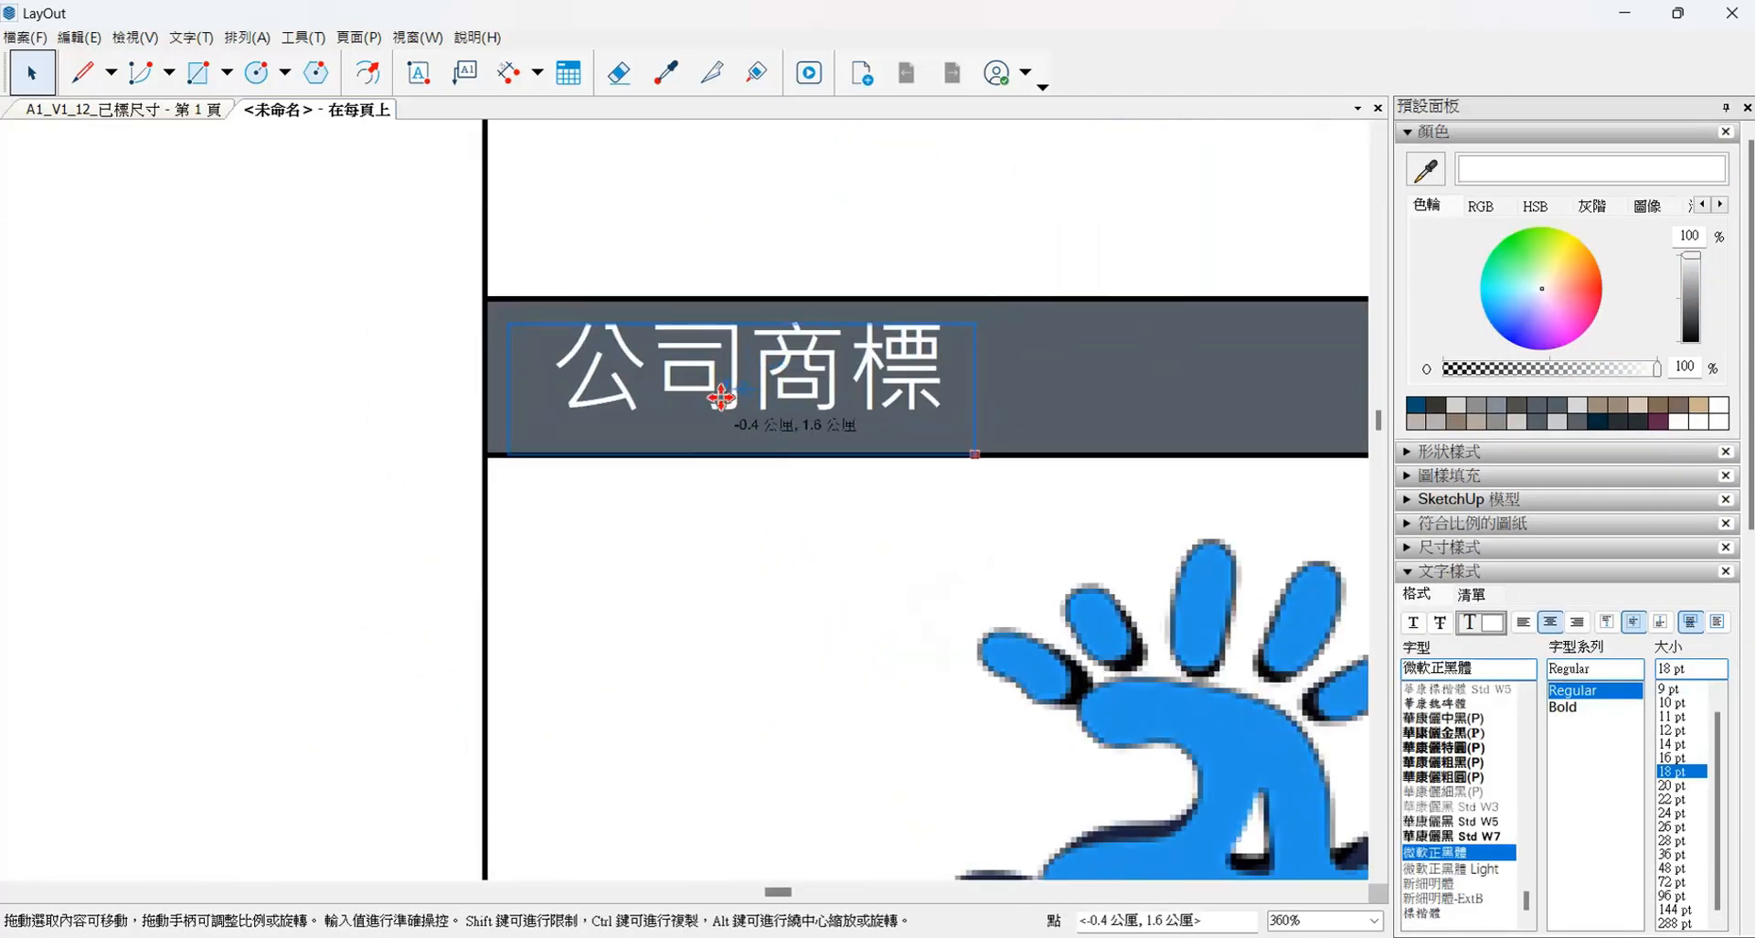
- Reselect the repositioned white header texts and align their left edges with one another
scroll(713, 401, down, 6)
scroll(721, 384, down, 7)
shift+click(727, 420)
shift+click(728, 498)
scroll(722, 541, up, 4)
right_click(724, 424)
click(897, 674)
- Move the ruler away from the title block column into the empty drawing area
scroll(897, 673, down, 4)
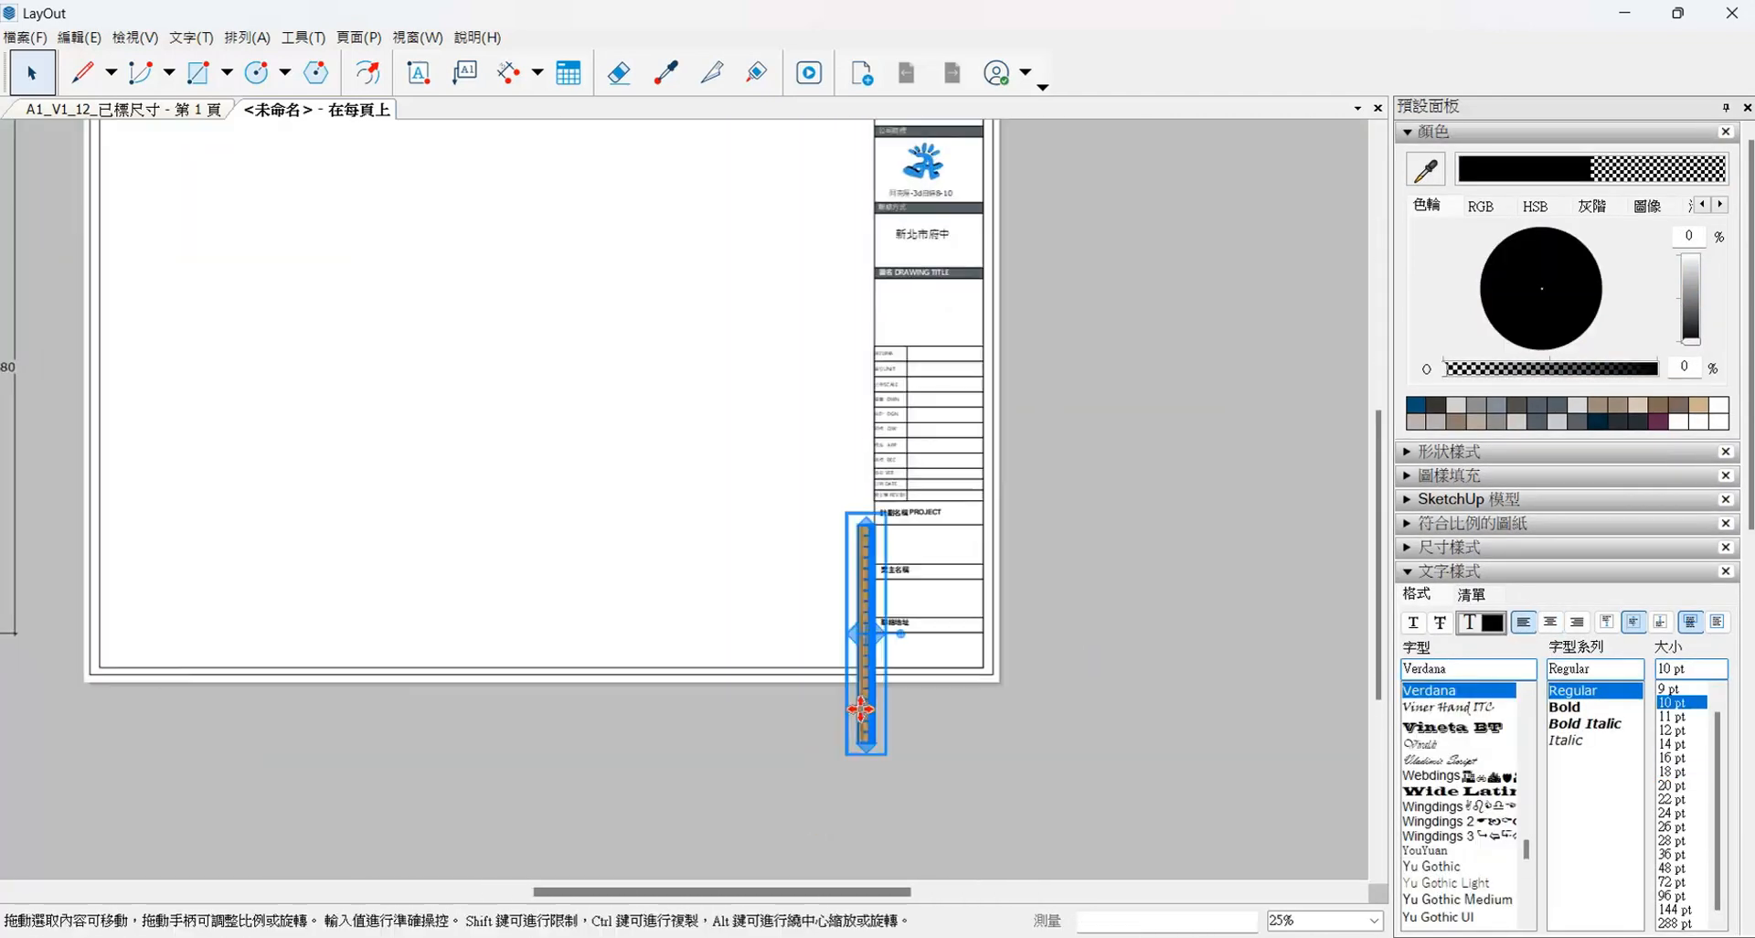
drag(870, 703, 768, 585)
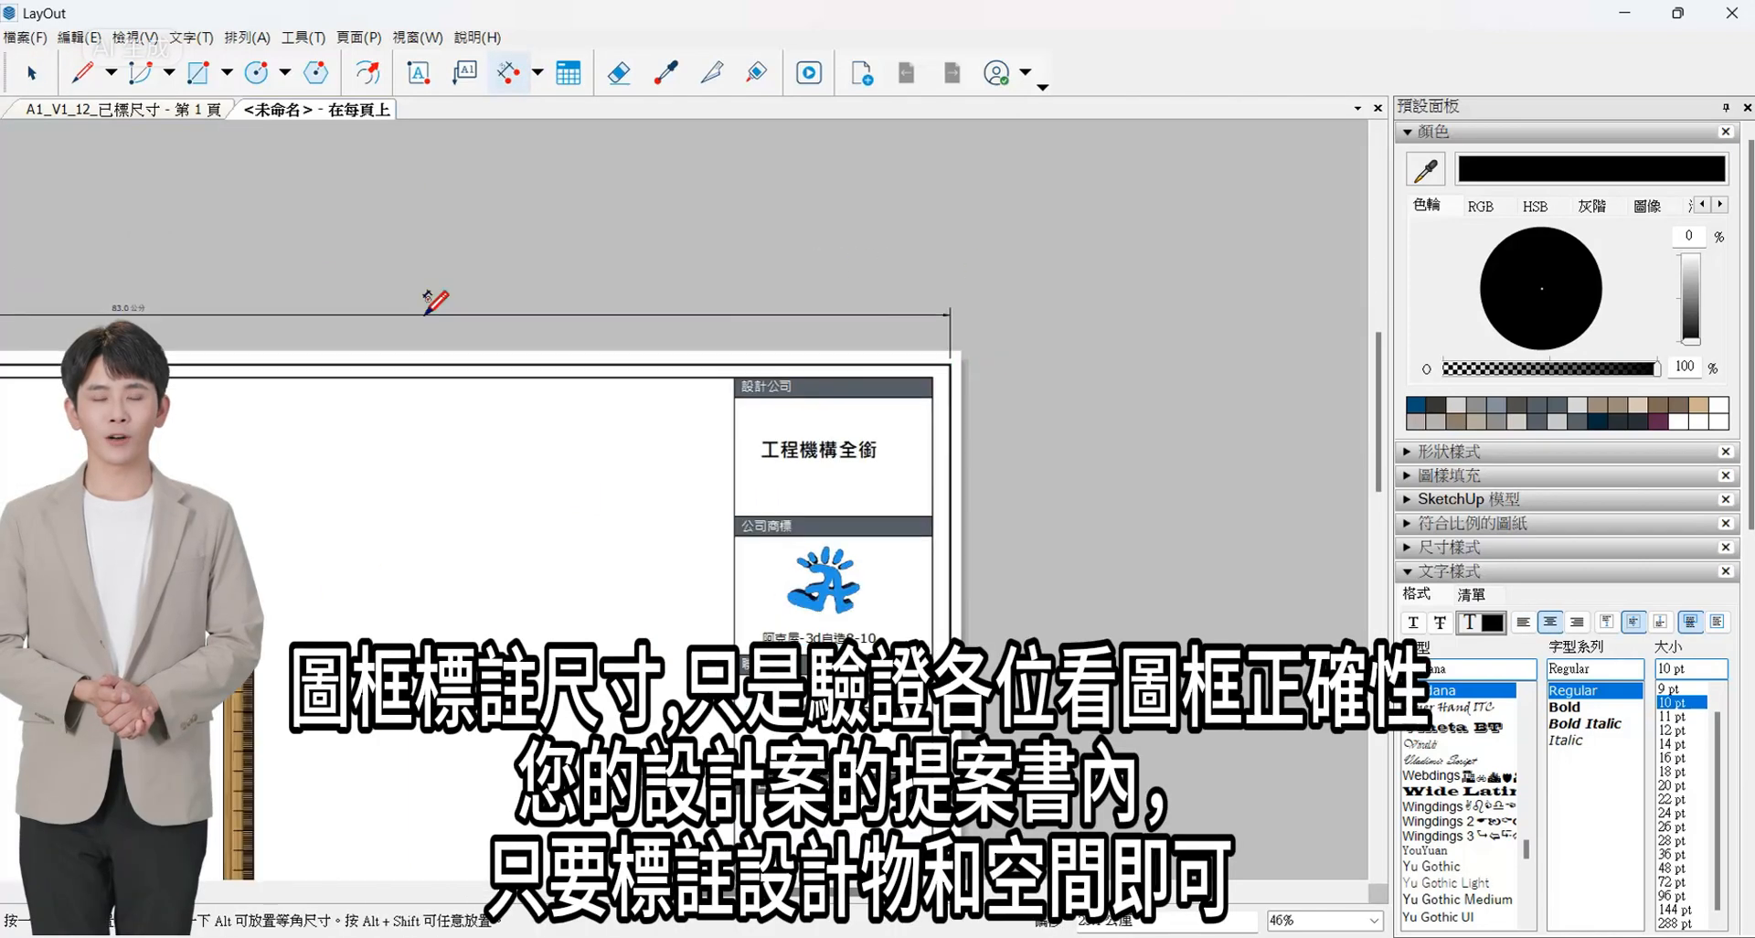
- Set the frame's overall width dimension to 公厘 (millimetre) units with a precision of 1
click(1492, 134)
click(1489, 253)
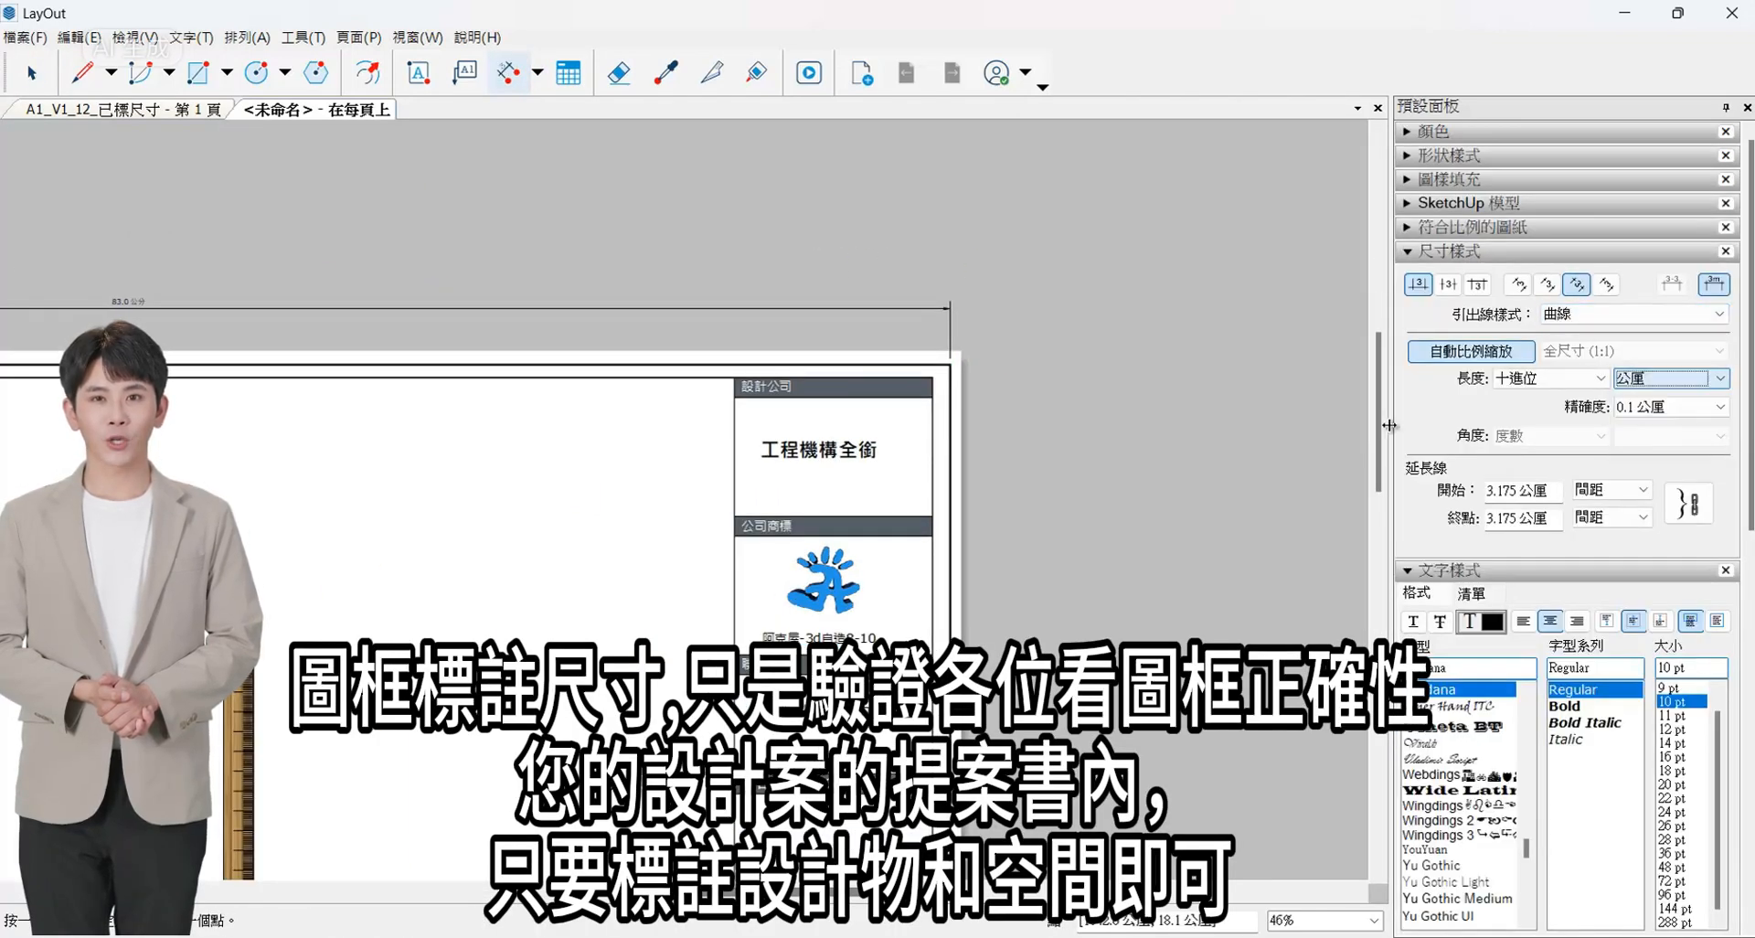
click(670, 75)
click(32, 73)
click(850, 308)
click(1672, 379)
click(1646, 434)
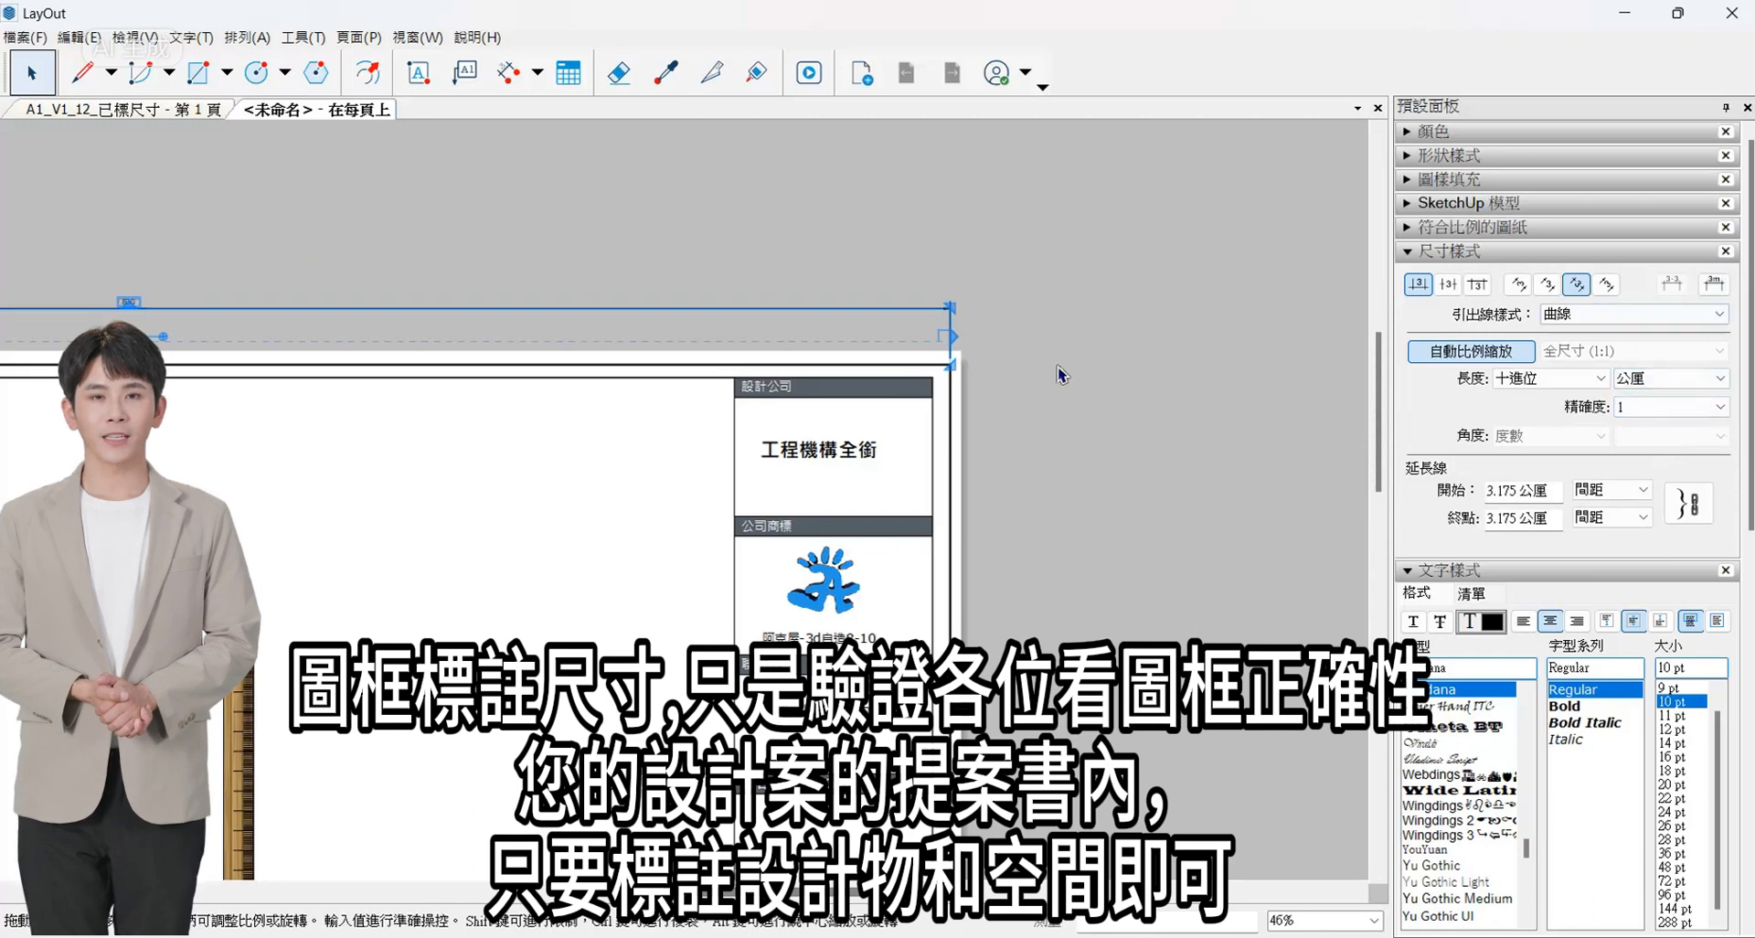
- Dimension the drawing area's width and the title block column's width above the frame, and match their style to the overall width dimension
scroll(1062, 376, down, 4)
click(509, 72)
scroll(416, 412, up, 4)
click(416, 414)
scroll(416, 414, down, 4)
scroll(1101, 416, up, 5)
click(1087, 418)
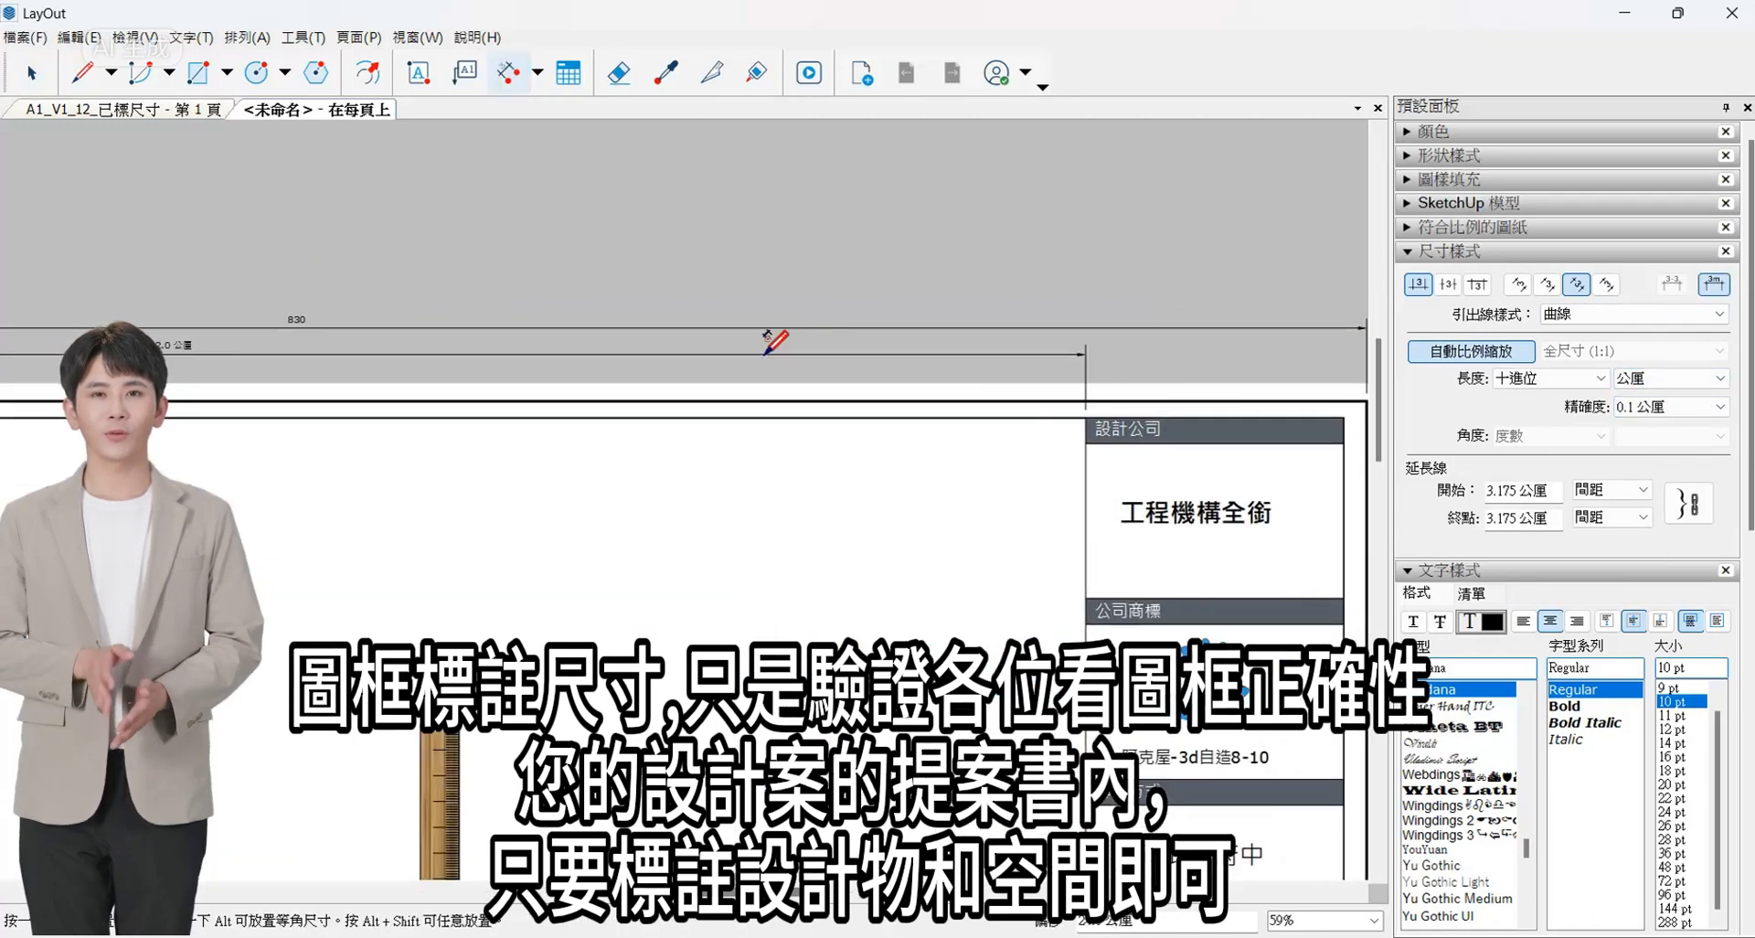
click(775, 341)
click(666, 72)
scroll(475, 299, down, 2)
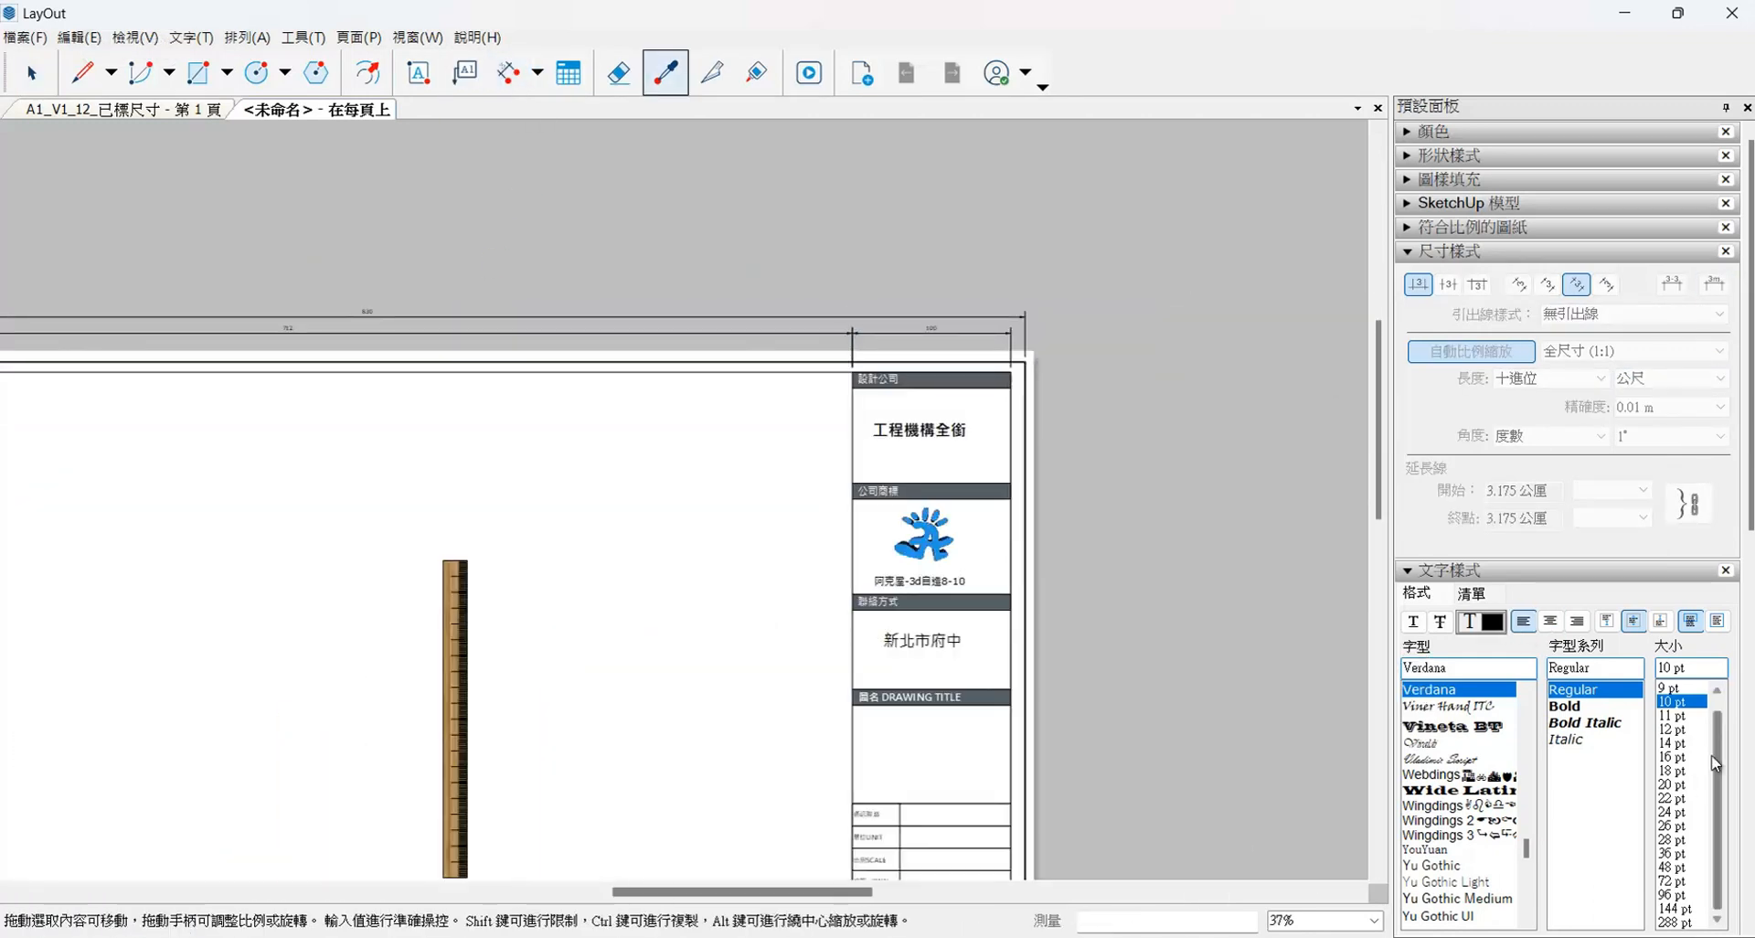
- Enlarge the text of the overall width and drawing area width dimensions above the frame
click(32, 73)
click(412, 317)
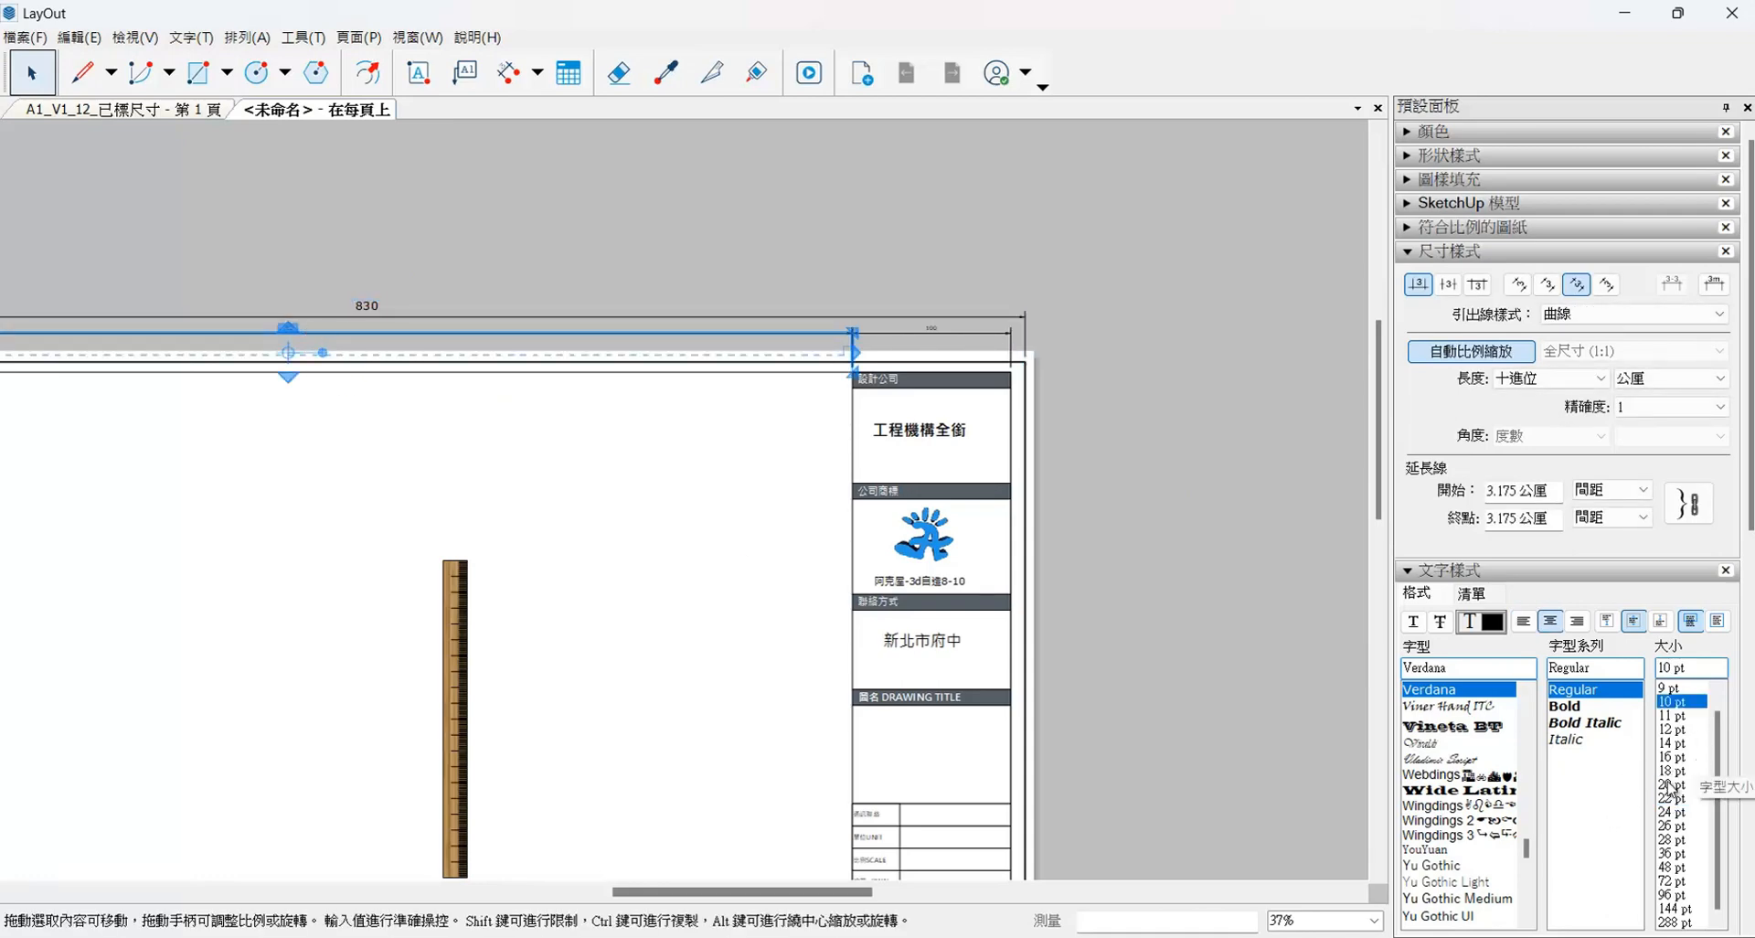
scroll(639, 231, down, 2)
- Dimension the heights of the header and content rows from 設計公司 down to 聯絡方式, outside the frame's right edge
key(d)
scroll(896, 233, up, 4)
click(978, 223)
scroll(902, 372, up, 3)
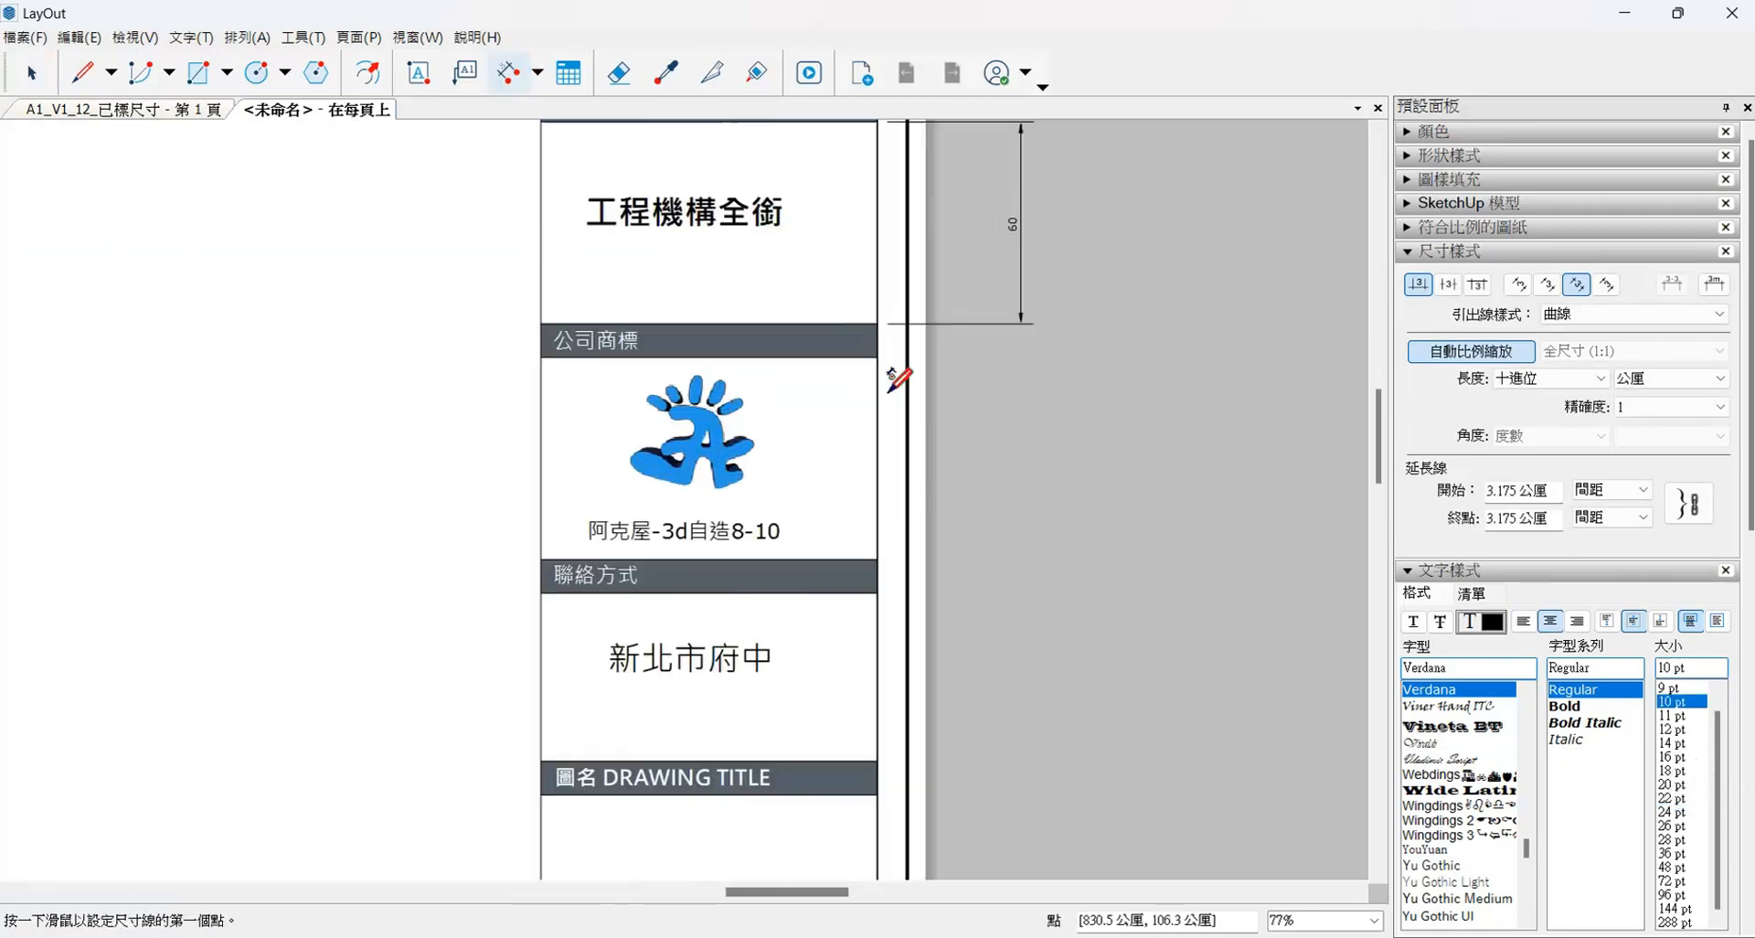
scroll(878, 786, up, 3)
double_click(948, 687)
scroll(923, 823, up, 3)
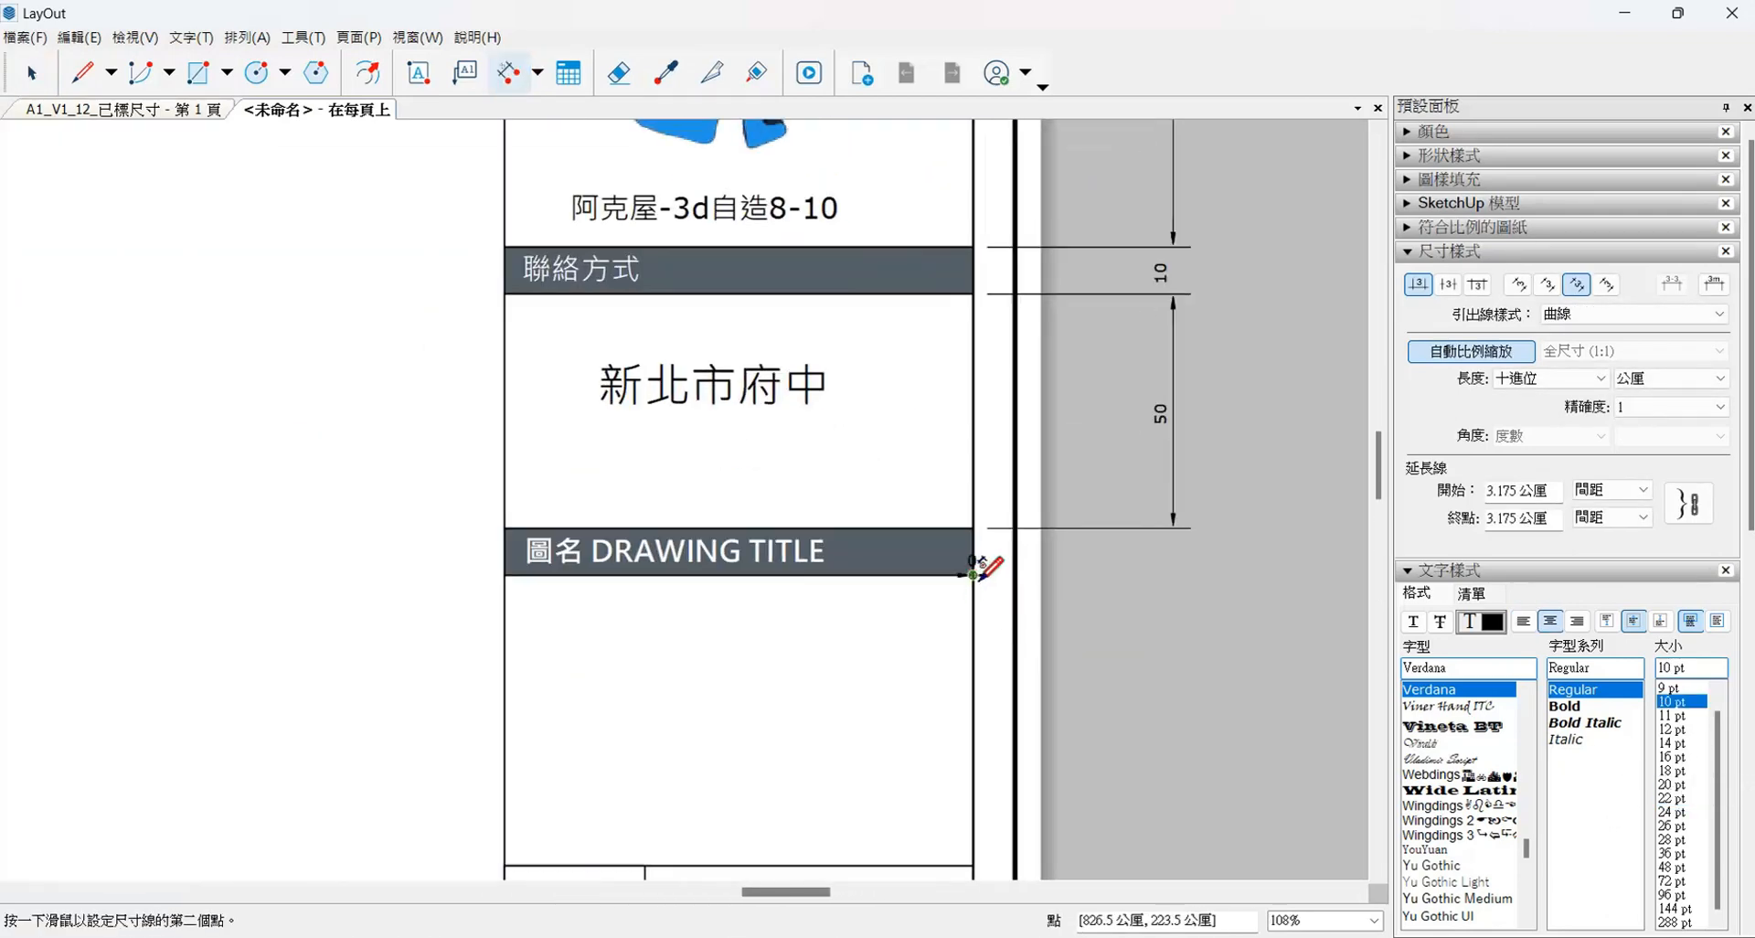
- Continue the row height dimensions from the 圖名 DRAWING TITLE header down to the 比例SCALE row
double_click(977, 573)
scroll(960, 823, up, 3)
double_click(1047, 665)
double_click(1047, 737)
scroll(1047, 737, down, 3)
double_click(1105, 567)
- Continue the row height dimensions from the 繪圖 DWN row down to the 版次 VER row
scroll(1124, 684, up, 5)
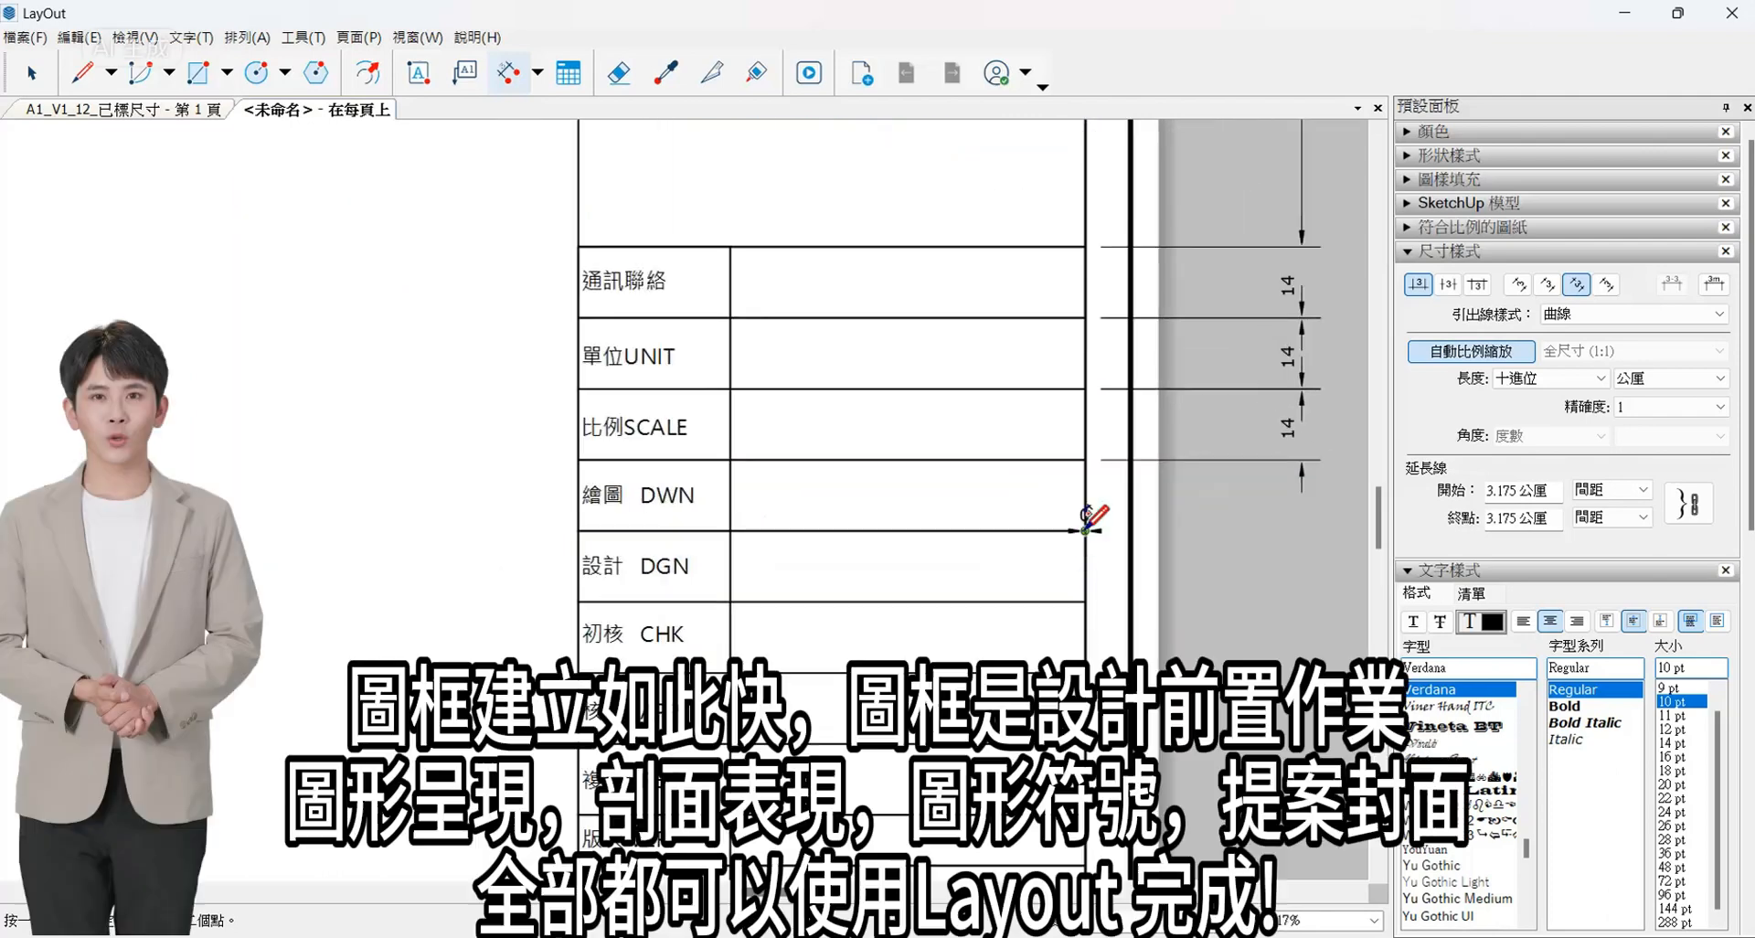
double_click(1086, 527)
scroll(1086, 594, down, 5)
scroll(1143, 673, up, 7)
double_click(994, 553)
double_click(994, 641)
scroll(1132, 521, down, 2)
scroll(1128, 518, down, 3)
scroll(1132, 649, up, 4)
double_click(1017, 663)
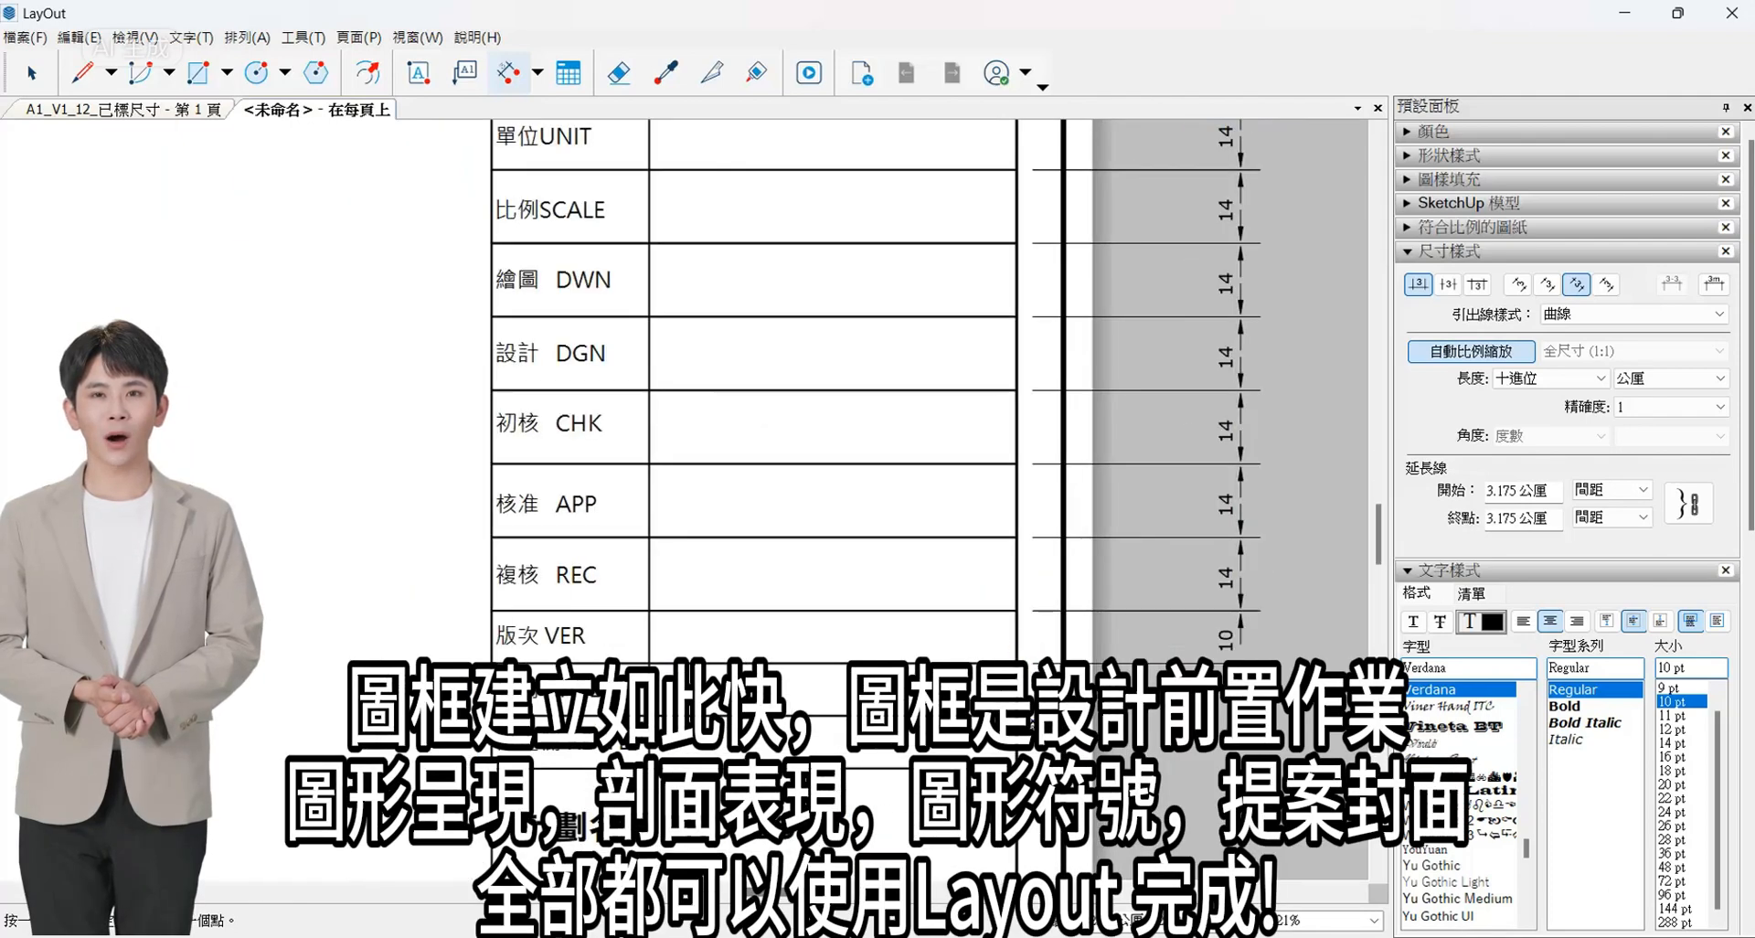
- Continue the row height dimensions from the 日期 DATE row down to the 業主名稱 row
scroll(1019, 769, down, 5)
scroll(978, 854, up, 4)
double_click(1101, 648)
scroll(1134, 759, up, 2)
double_click(1085, 765)
scroll(1085, 764, down, 4)
scroll(1047, 846, up, 3)
double_click(1148, 669)
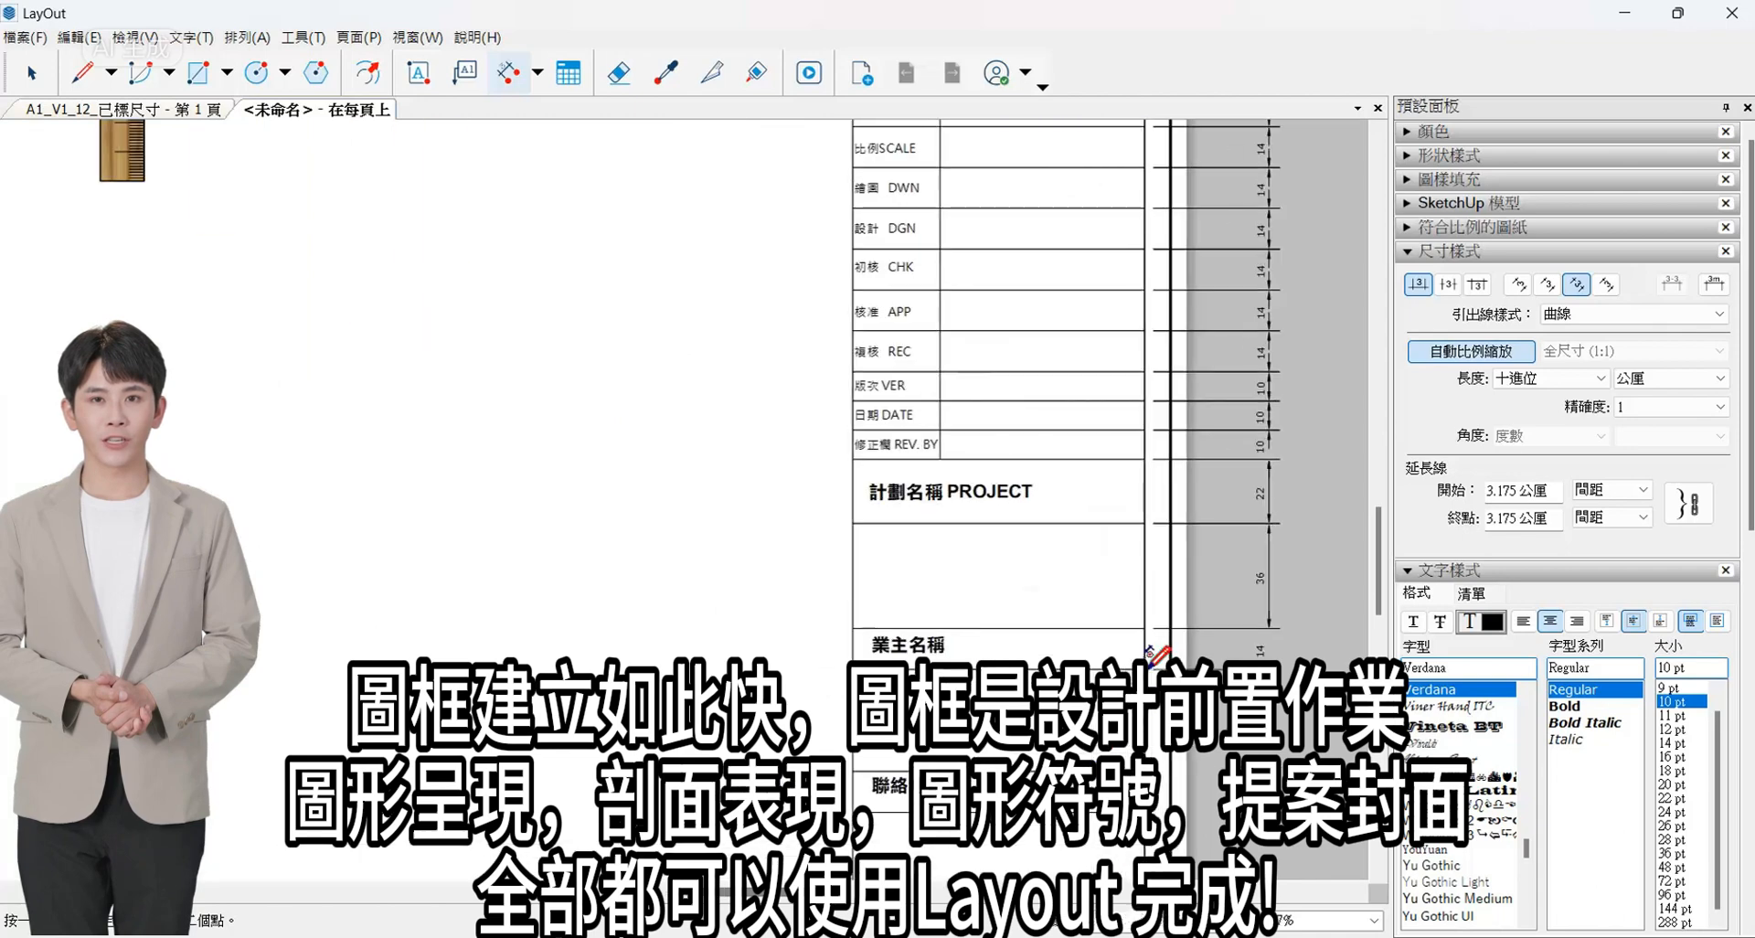
- Dimension the remaining row heights below 業主名稱 down to the bottom of the title block column
double_click(1147, 814)
scroll(1149, 818, down, 4)
scroll(1143, 864, up, 4)
double_click(1140, 771)
- Dimension the frame's overall height outside the row height dimensions
click(1164, 792)
scroll(1113, 407, down, 5)
scroll(975, 435, up, 4)
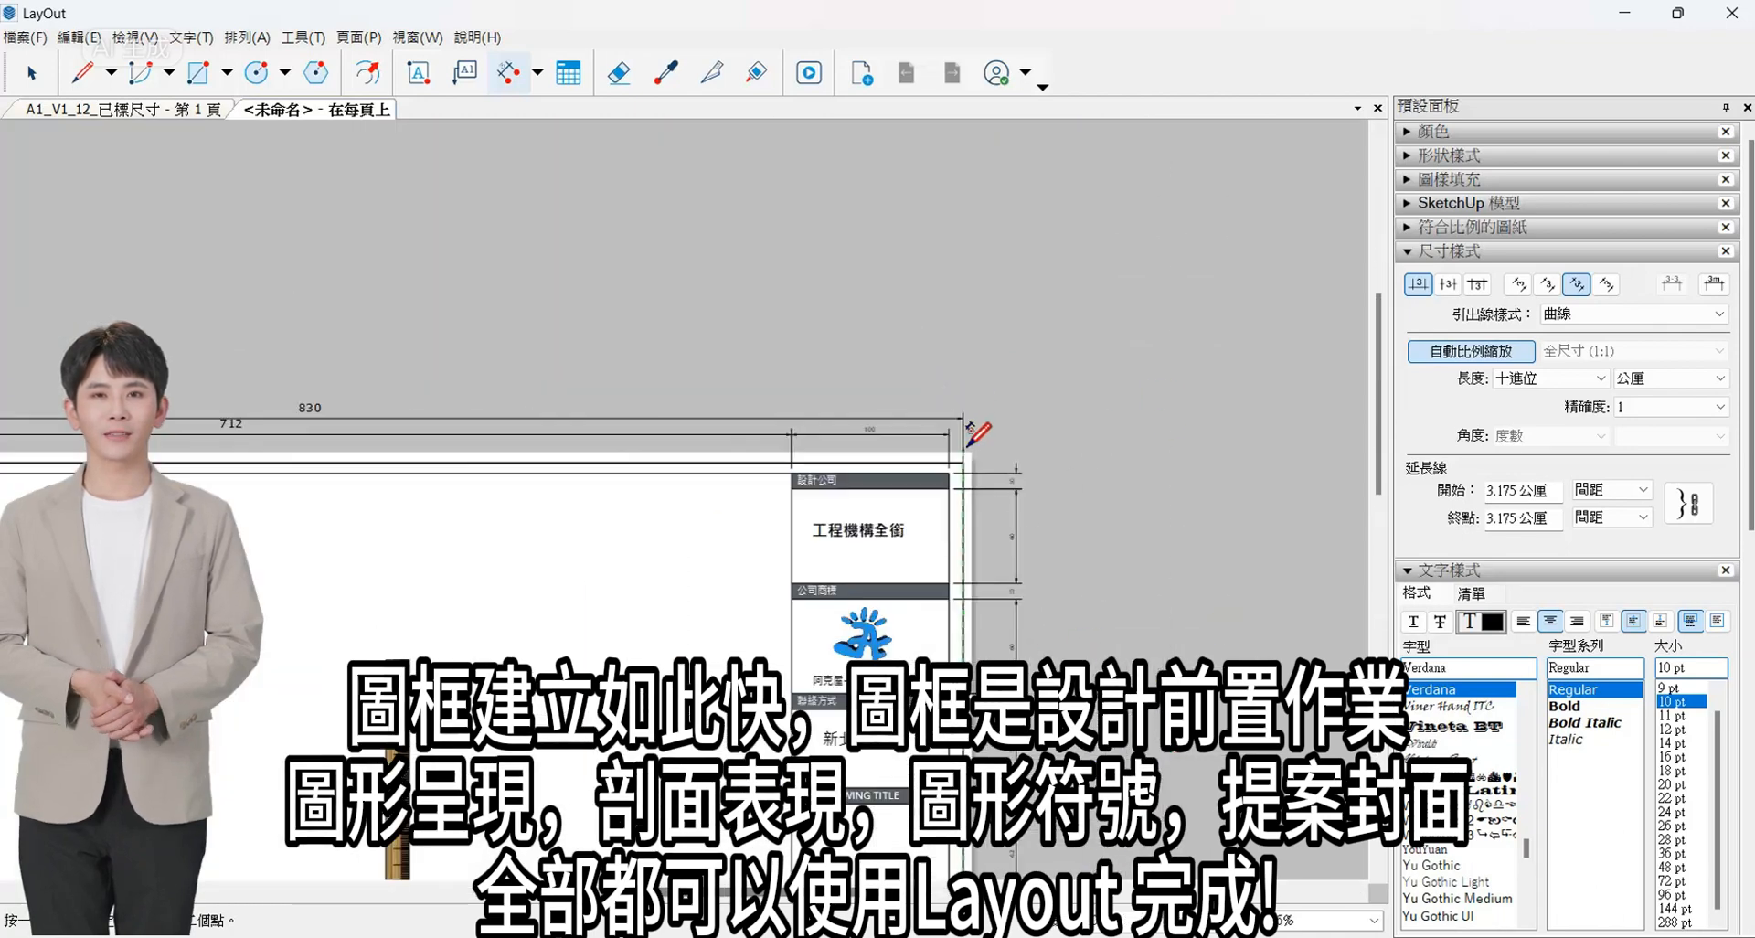
click(963, 463)
click(1054, 498)
scroll(1088, 384, down, 7)
scroll(955, 466, up, 5)
- Set the text size of the frame's overall height dimension to 22 pt
click(32, 73)
scroll(1189, 613, up, 3)
click(1176, 604)
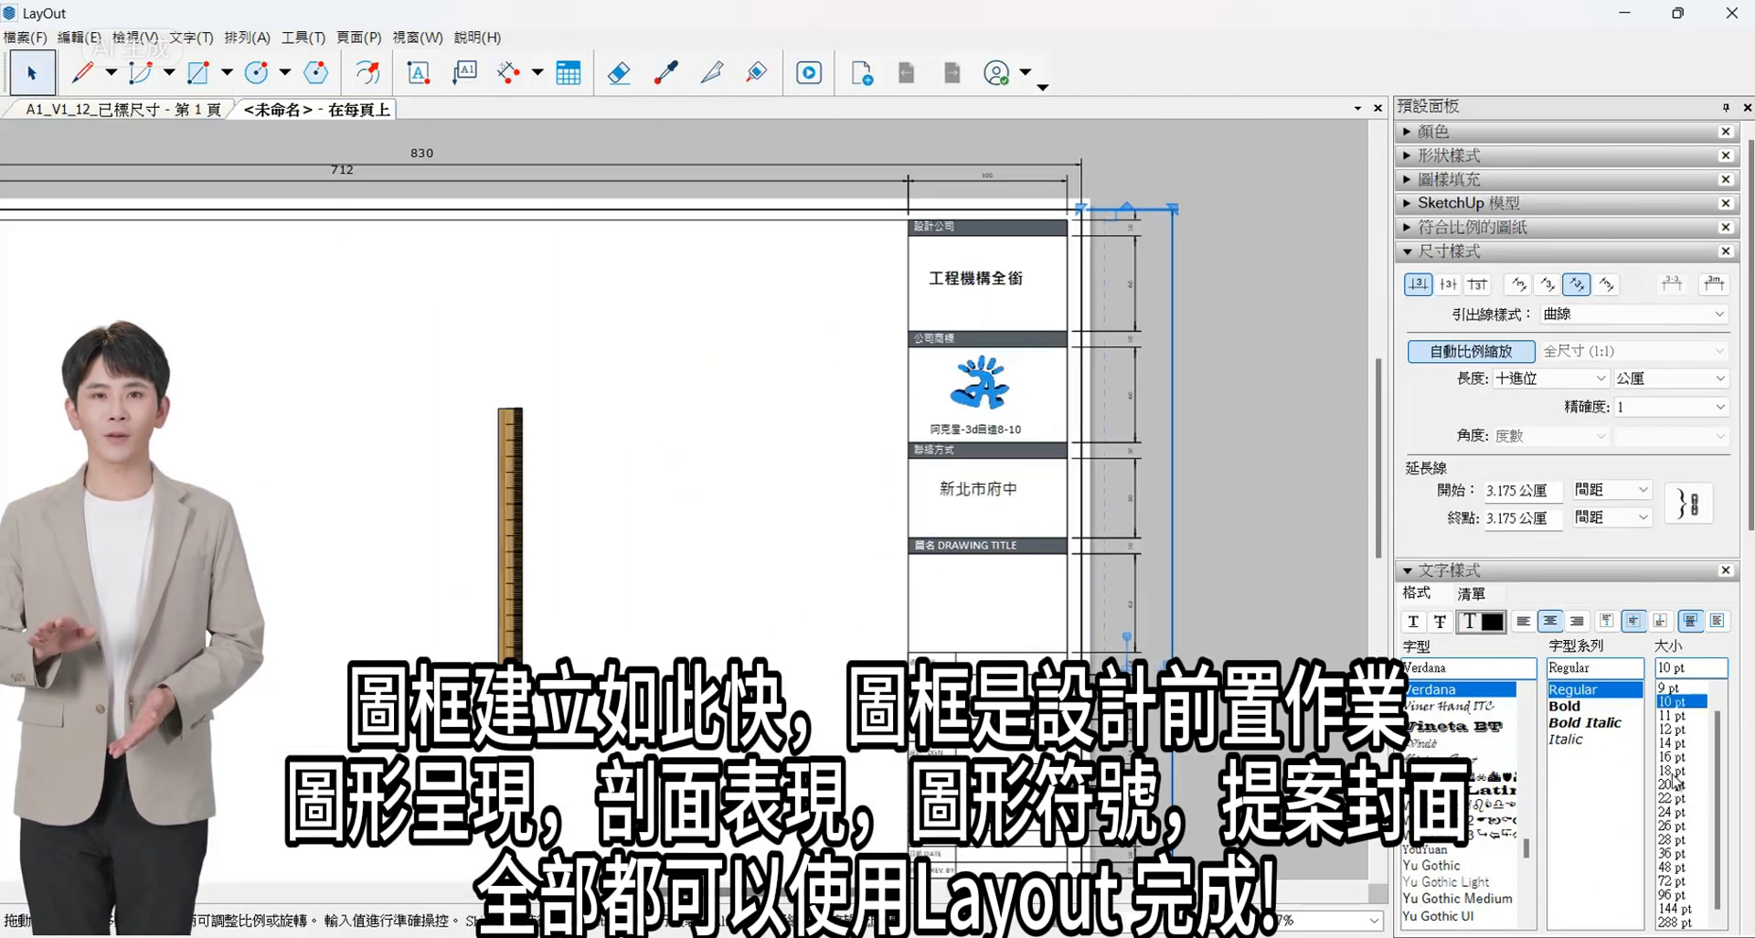
click(1672, 784)
- Copy the overall height dimension's style to the height dimensions of the upper header and content rows
scroll(1216, 594, up, 1)
click(668, 75)
click(1159, 585)
scroll(1123, 599, up, 2)
click(1117, 599)
click(1111, 503)
click(1108, 362)
scroll(1133, 278, down, 3)
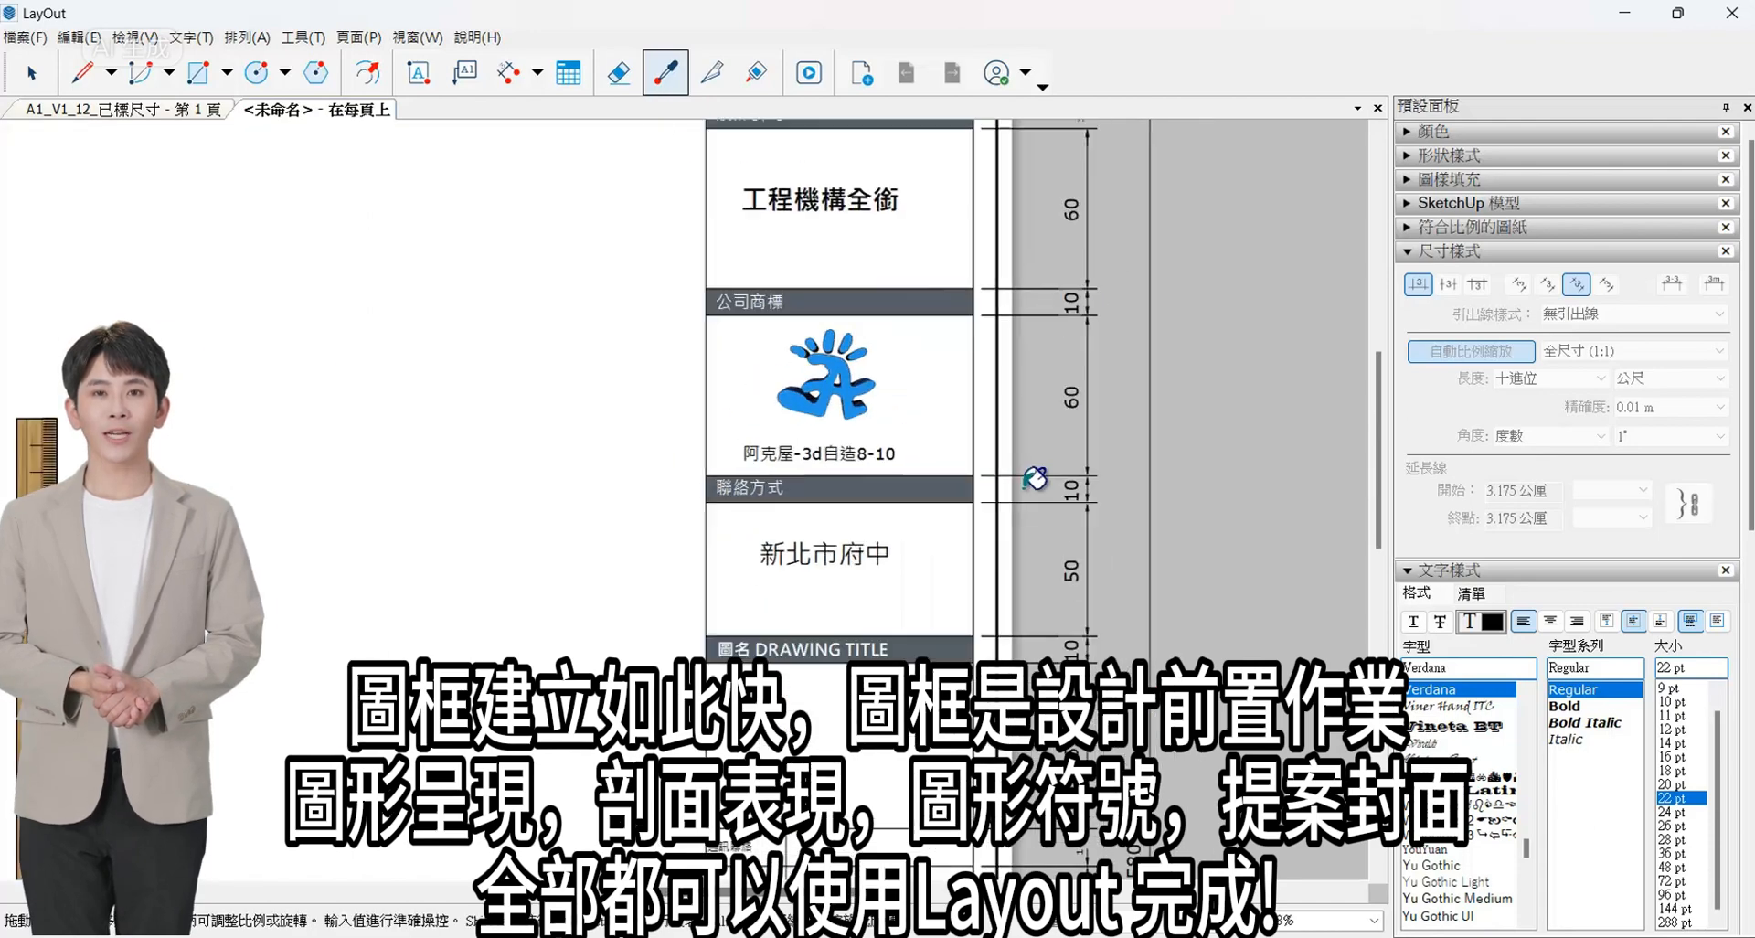
- Apply the same sampled dimension style to the row height dimensions from 圖名 DRAWING TITLE downwards
scroll(997, 558, down, 2)
scroll(1068, 622, down, 5)
scroll(1069, 768, up, 4)
scroll(1064, 314, up, 2)
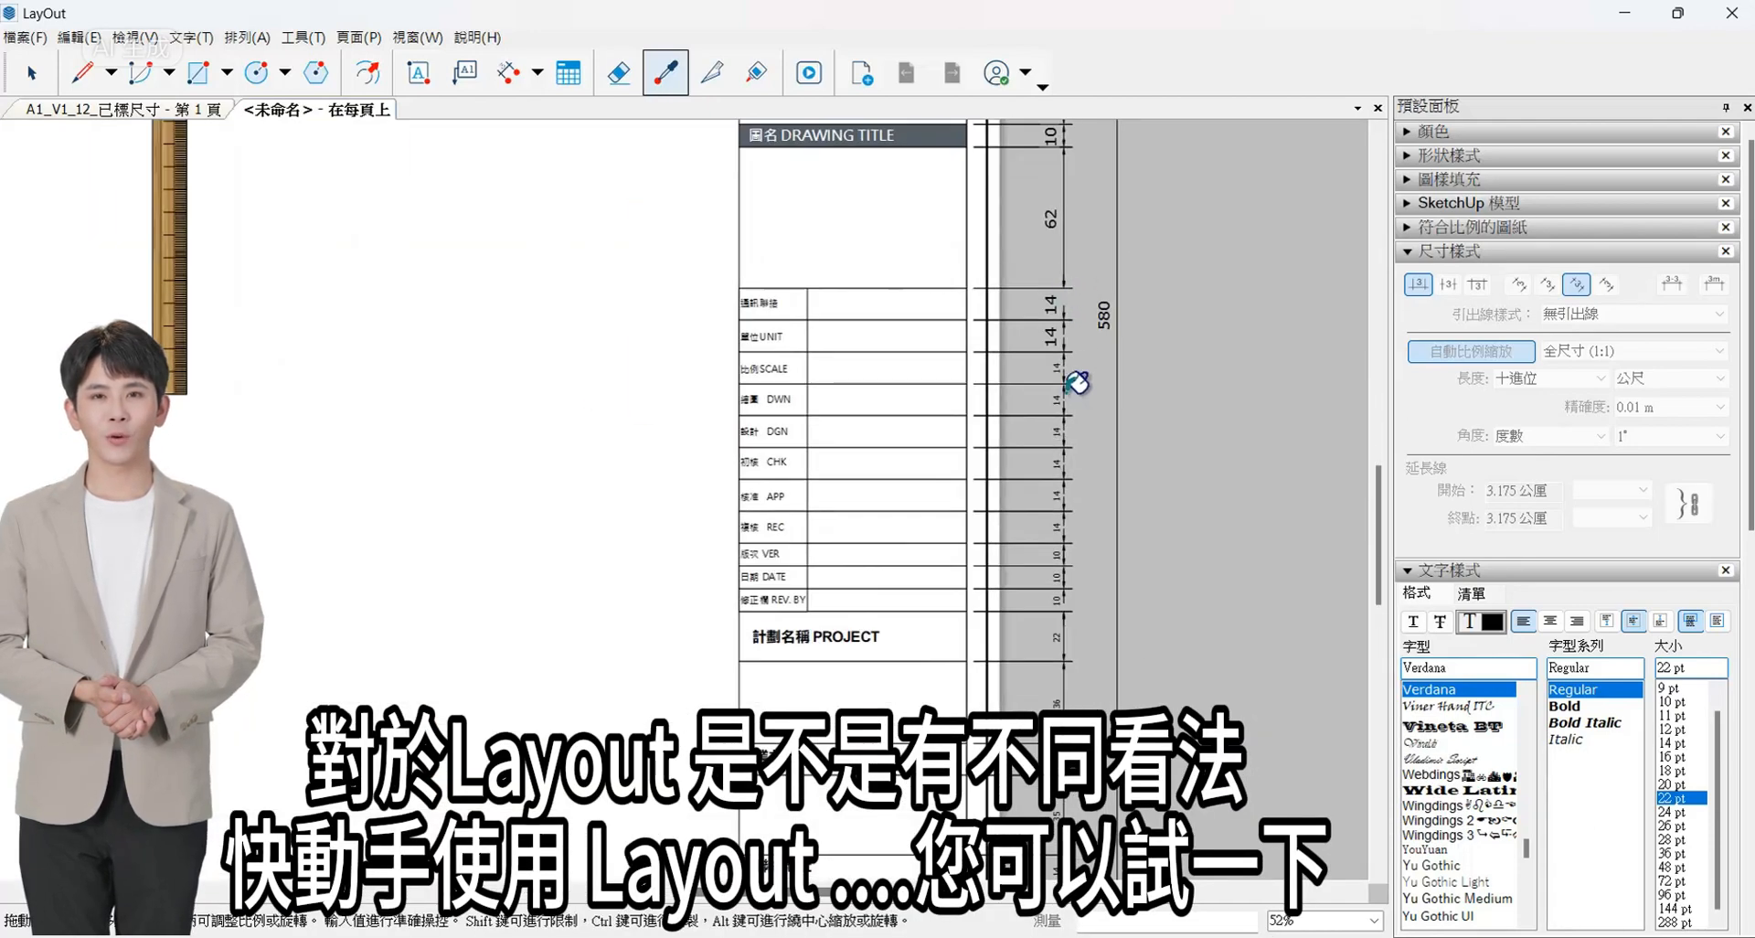
scroll(1067, 617, up, 3)
scroll(1136, 694, down, 3)
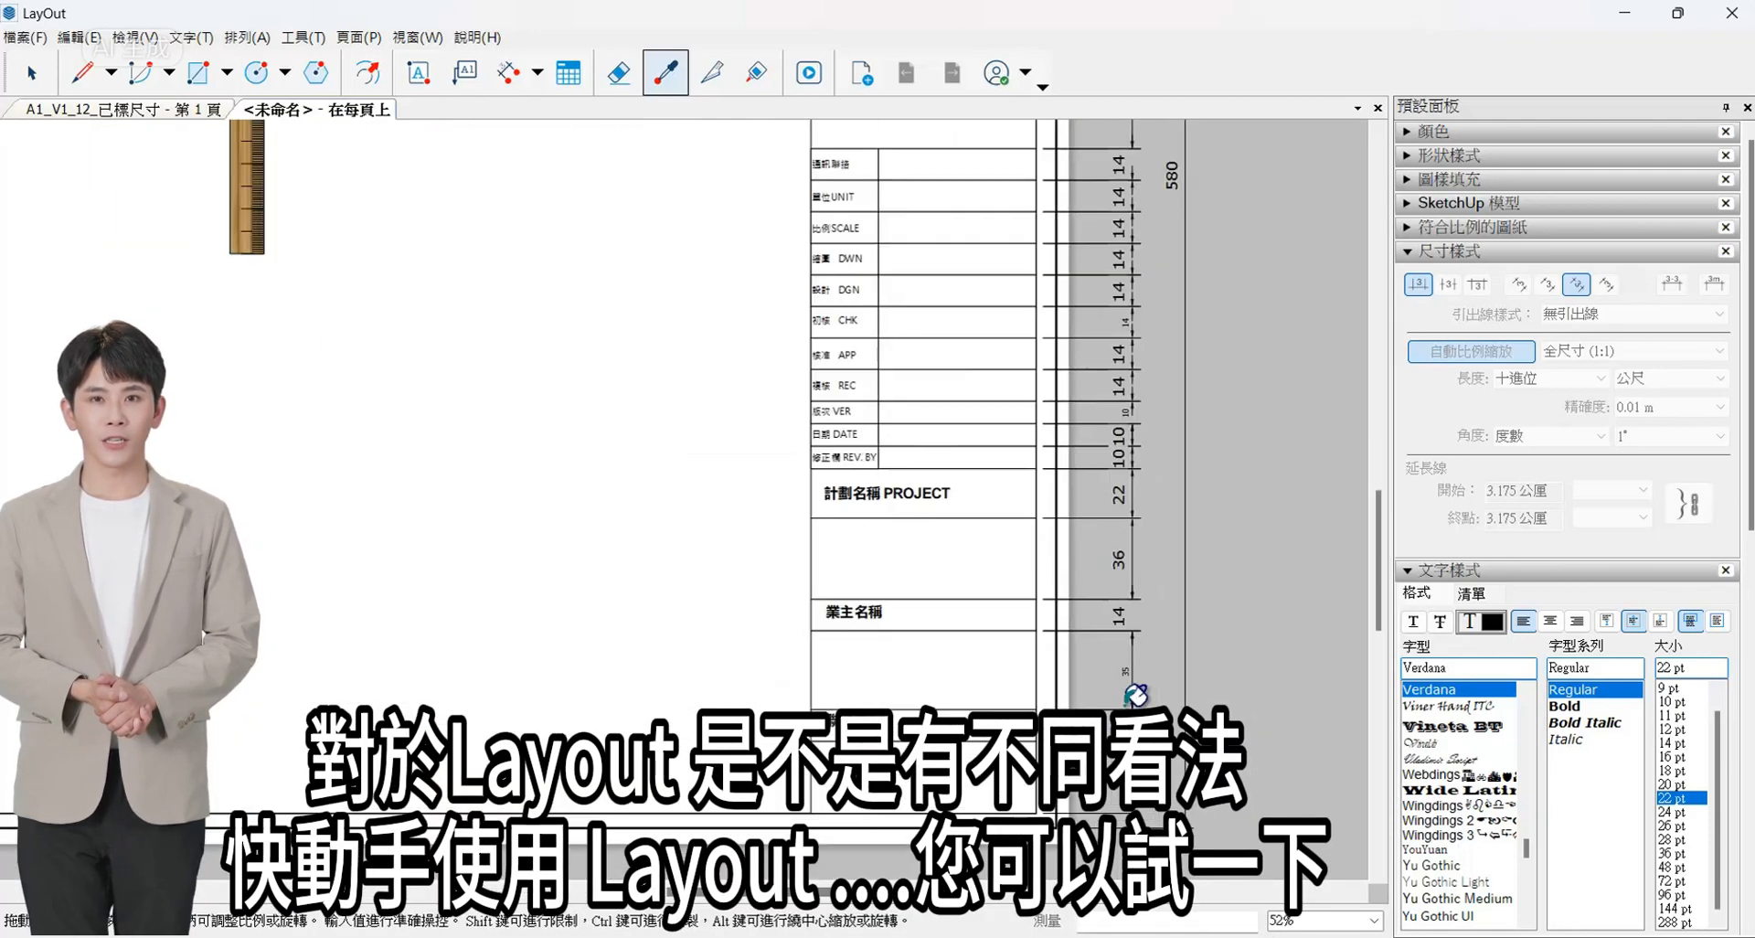